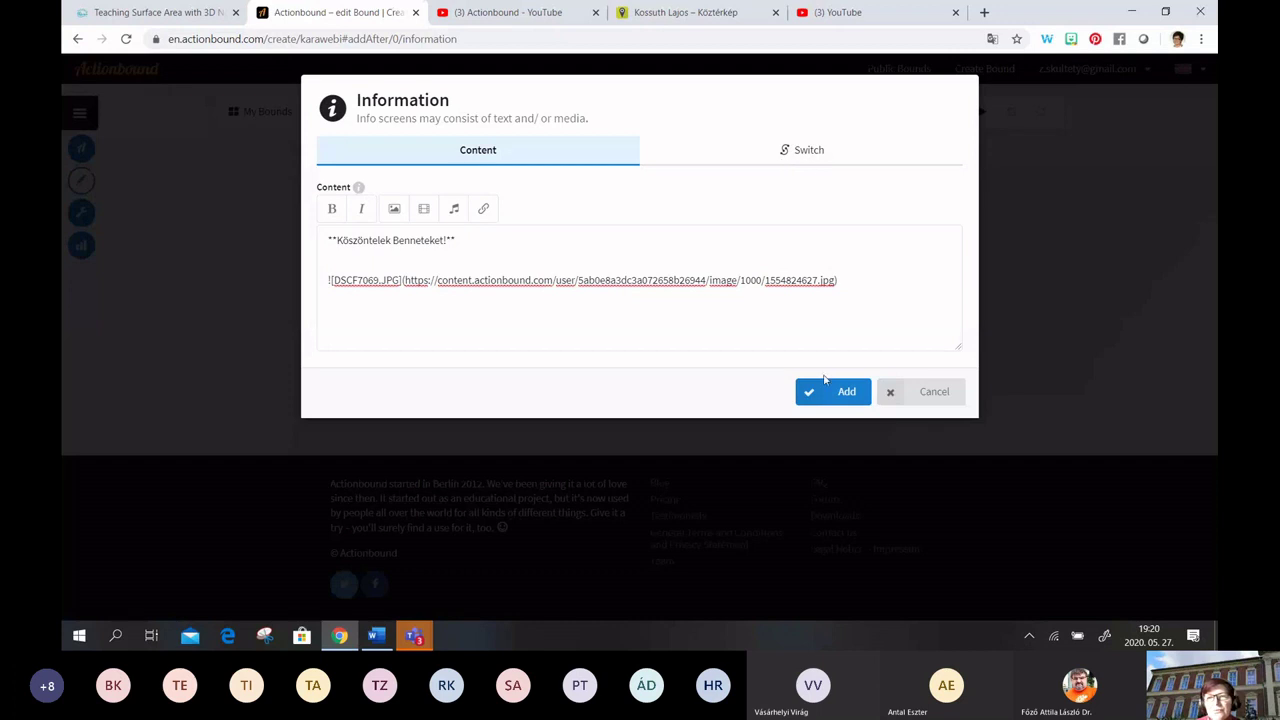
# Add the information screen with the greeting and the building photo to the Karawebi bound
pyautogui.click(847, 392)
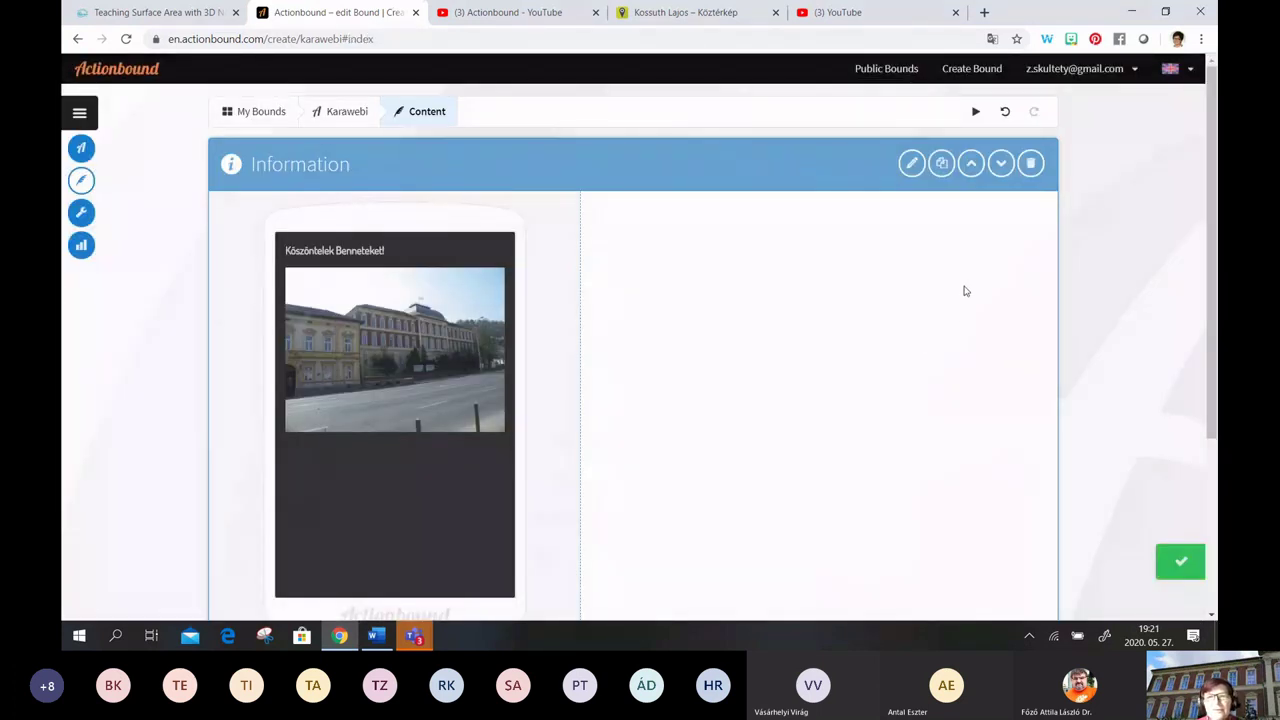
pyautogui.moveTo(362, 319)
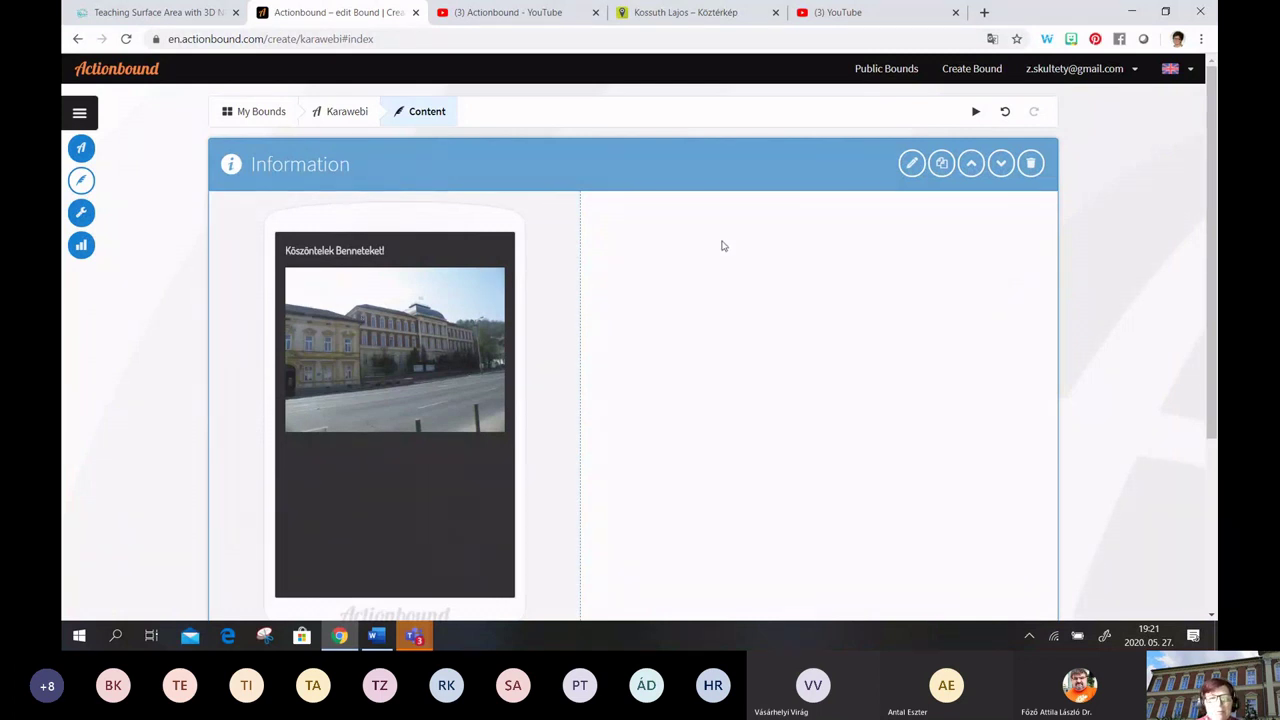
# Create a Find spot element after the information screen with the mission briefing "Keresd meg ezt a helyet!"
pyautogui.scroll(-1, 723, 246)
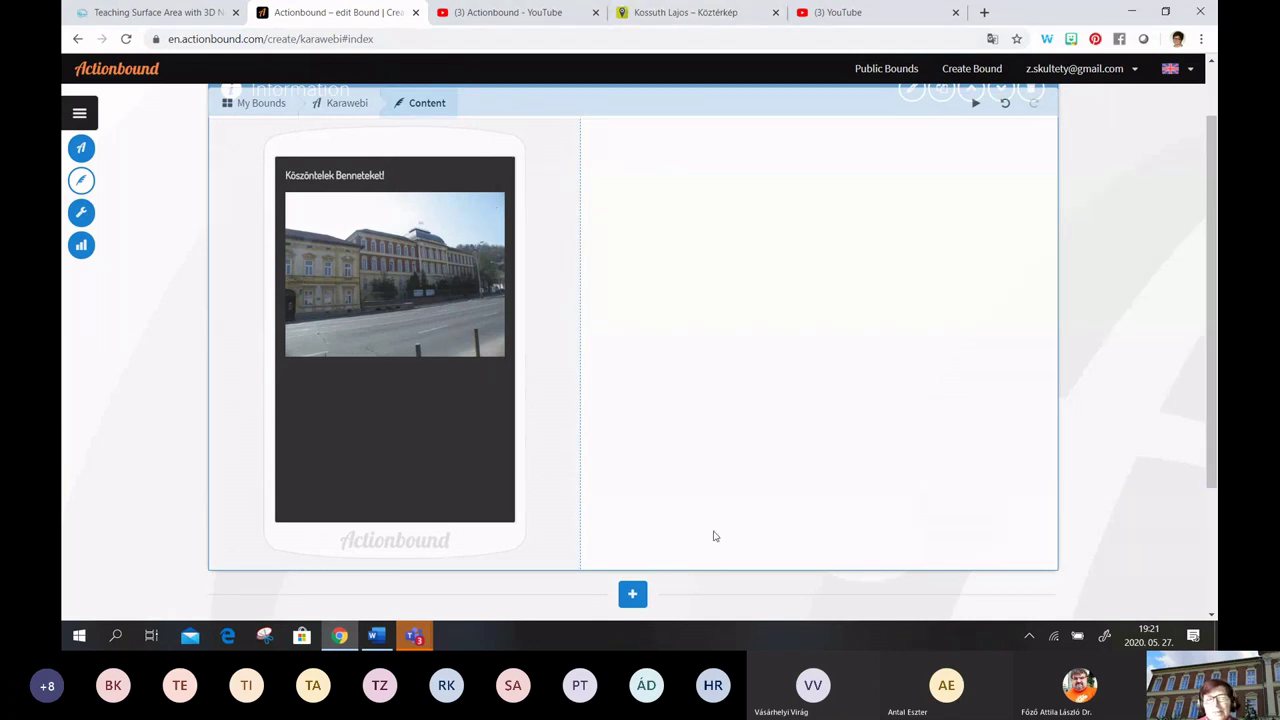
pyautogui.click(632, 595)
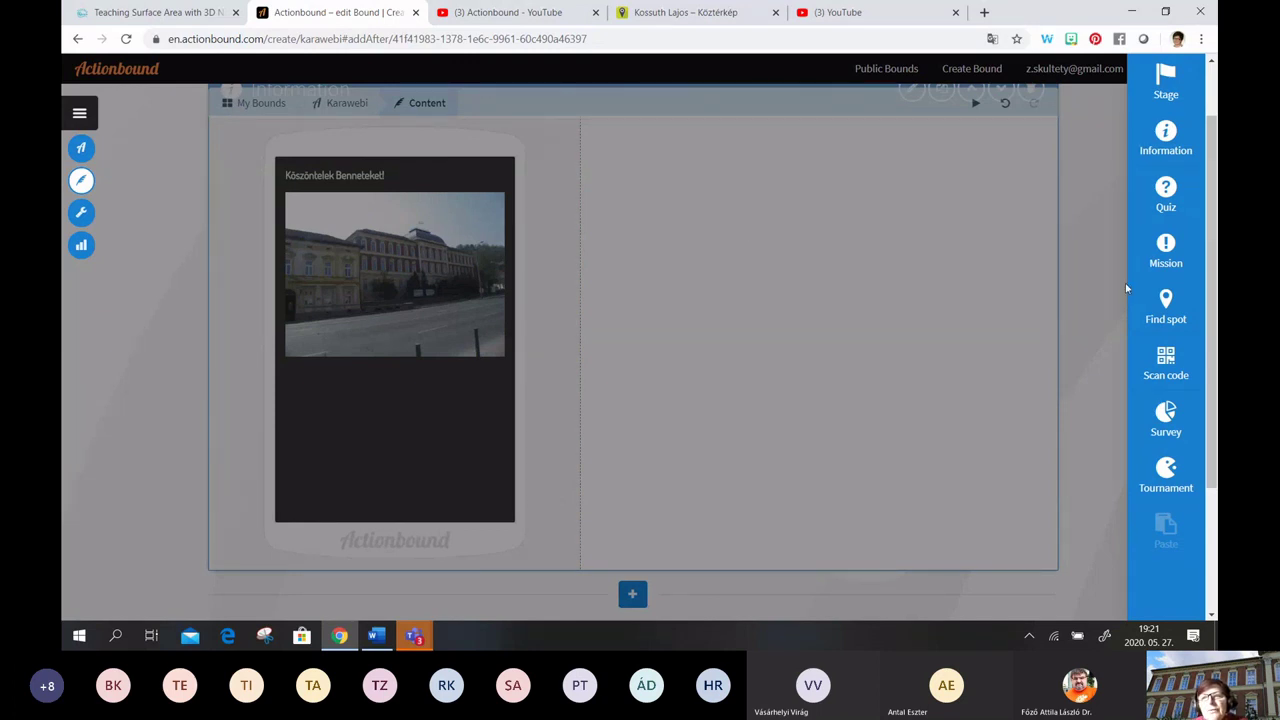
pyautogui.moveTo(1157, 312)
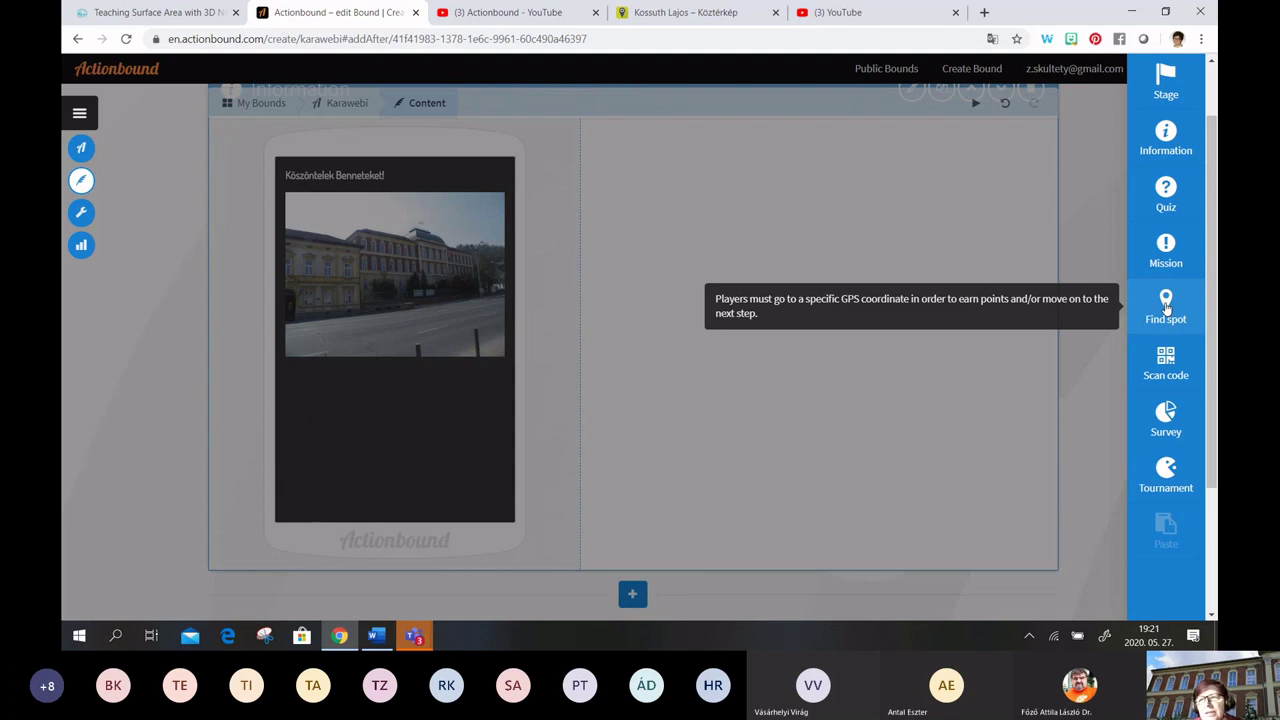
pyautogui.click(1166, 306)
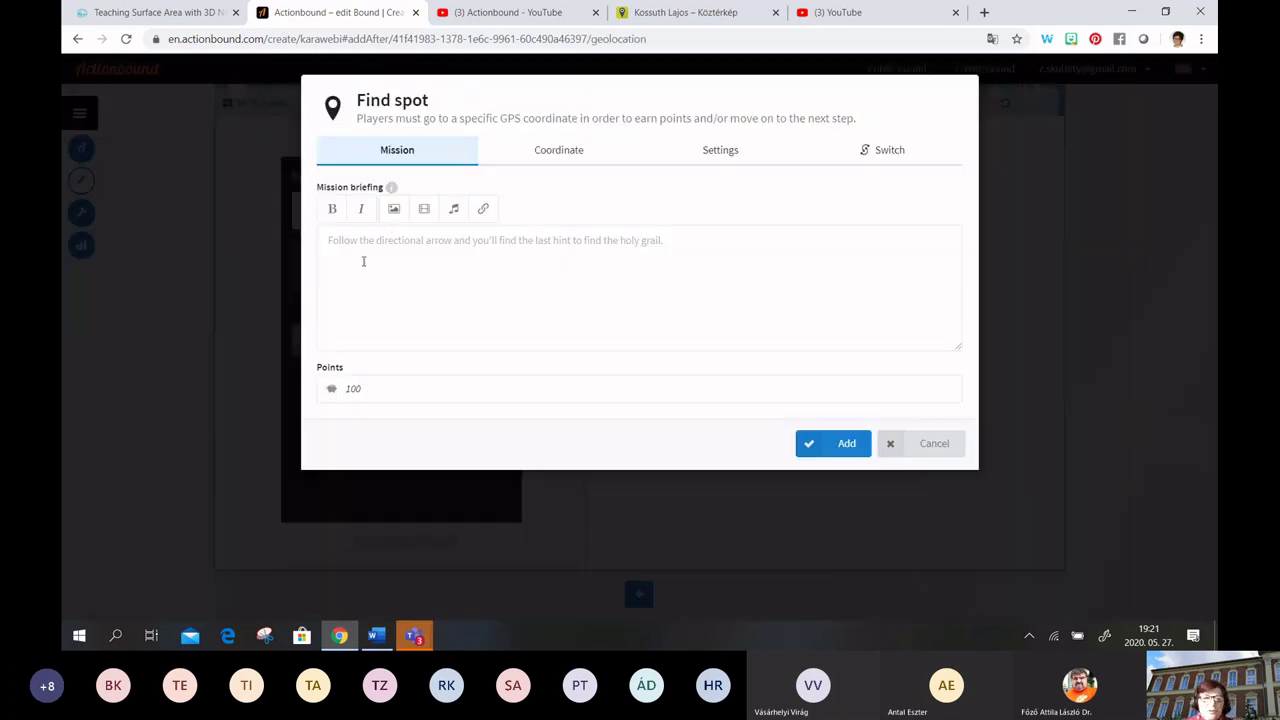
pyautogui.click(354, 242)
pyautogui.write('K')
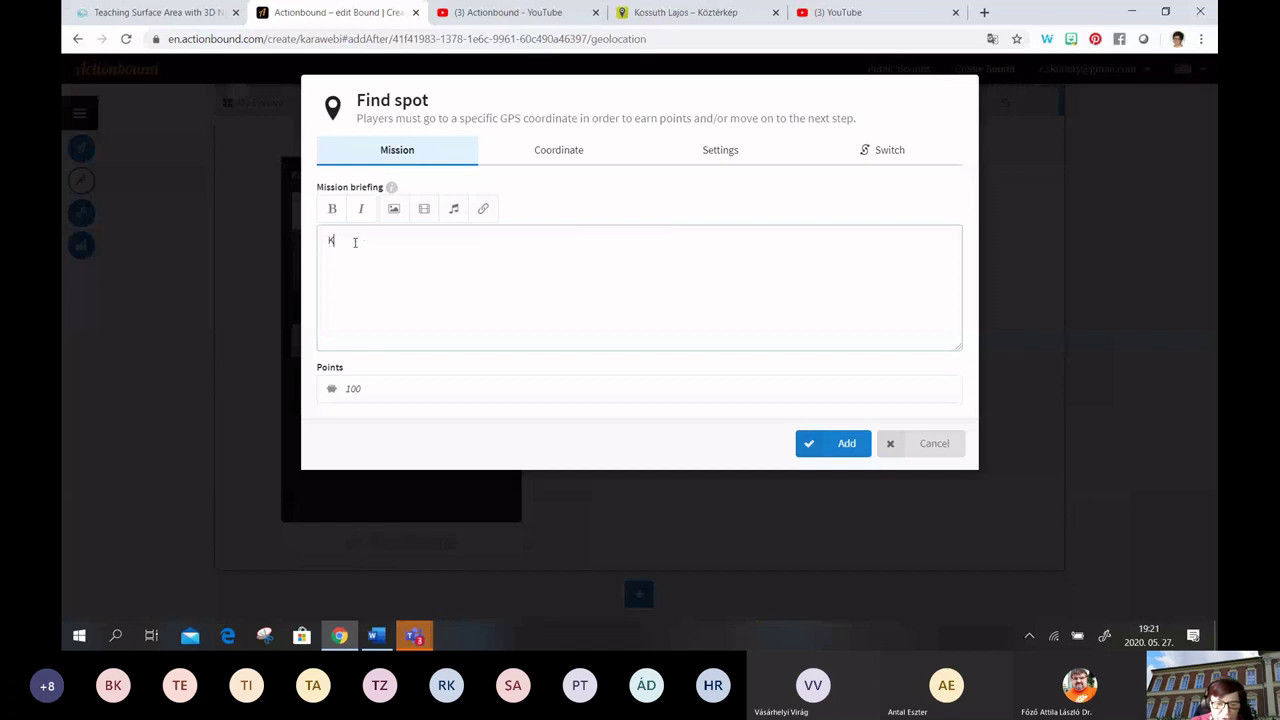
pyautogui.write('eresd meg')
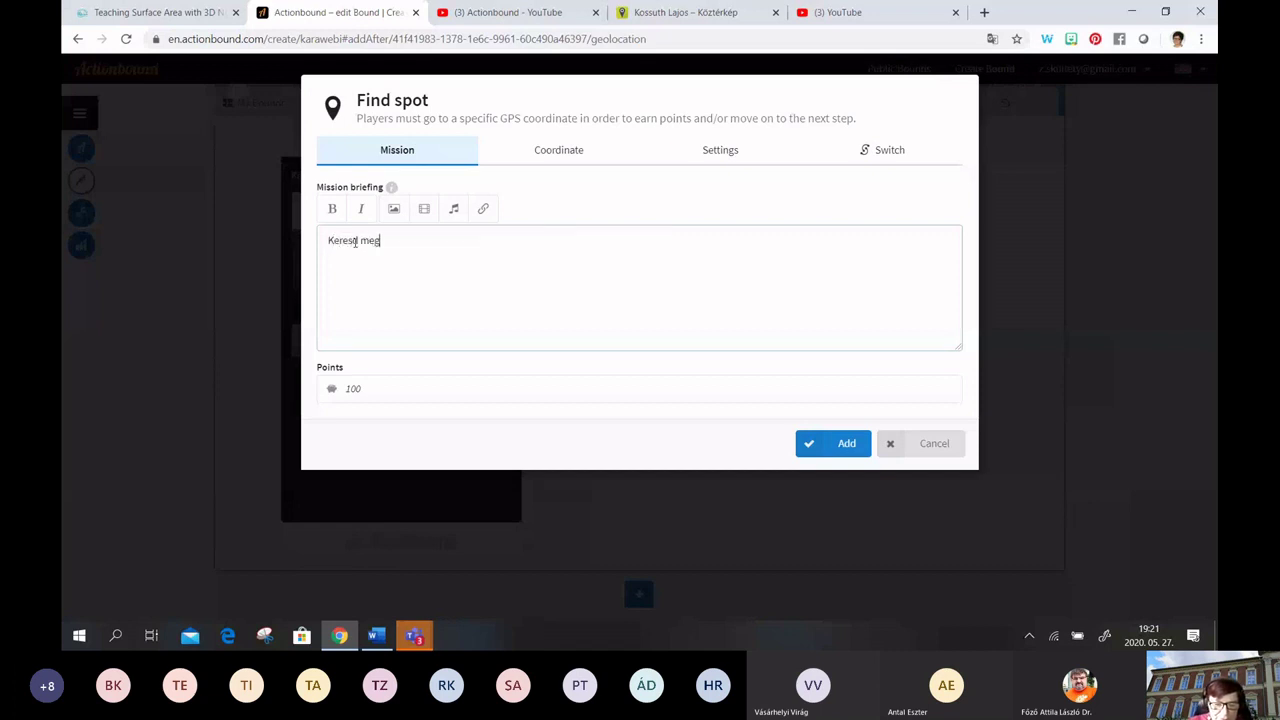
pyautogui.write(' ezt a helyet!')
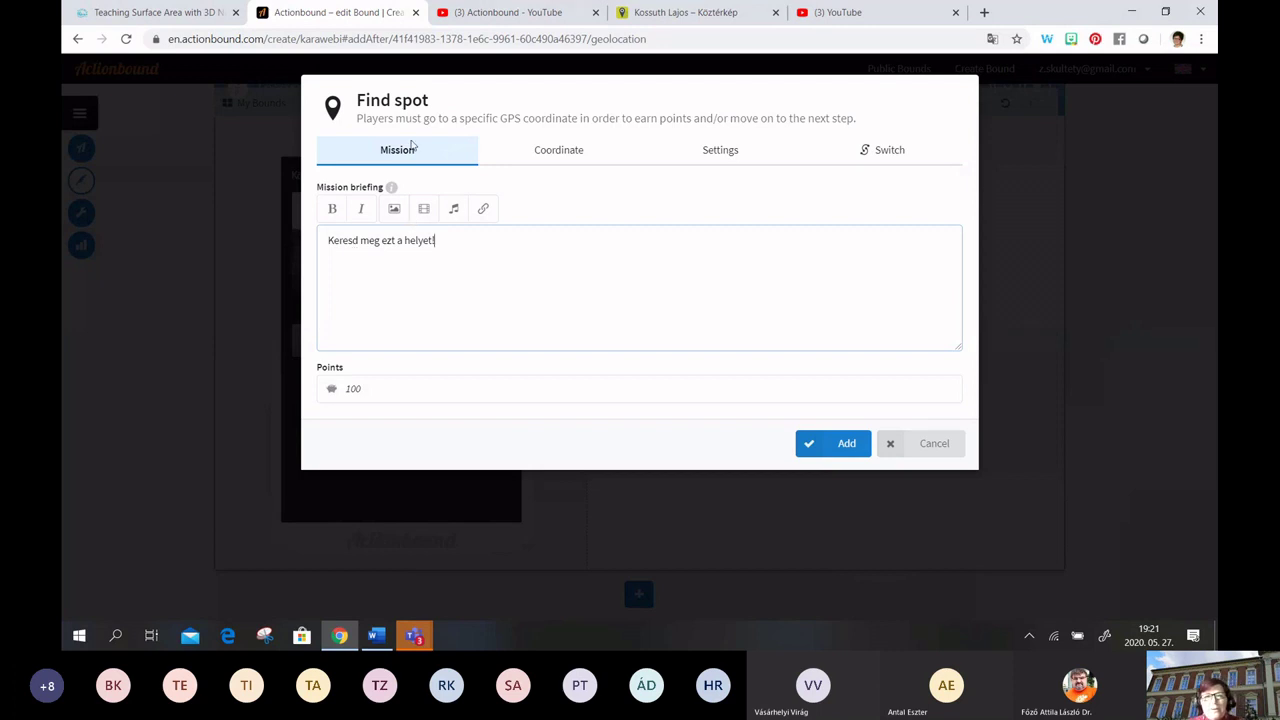
# Make the mission briefing text bold and insert the image Városház tér.jpg from the media library below it
pyautogui.moveTo(438, 240); pyautogui.dragTo(328, 225)
pyautogui.click(331, 208)
pyautogui.click(461, 241)
pyautogui.press('Return')
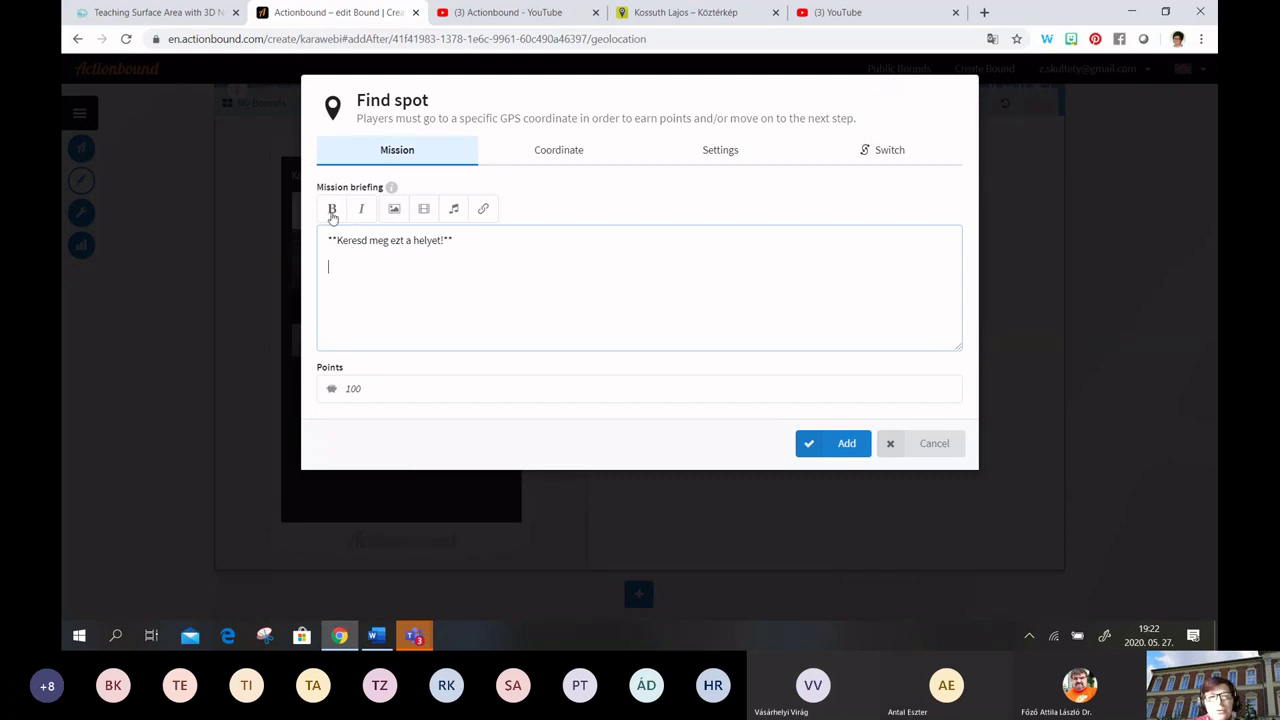
pyautogui.click(393, 210)
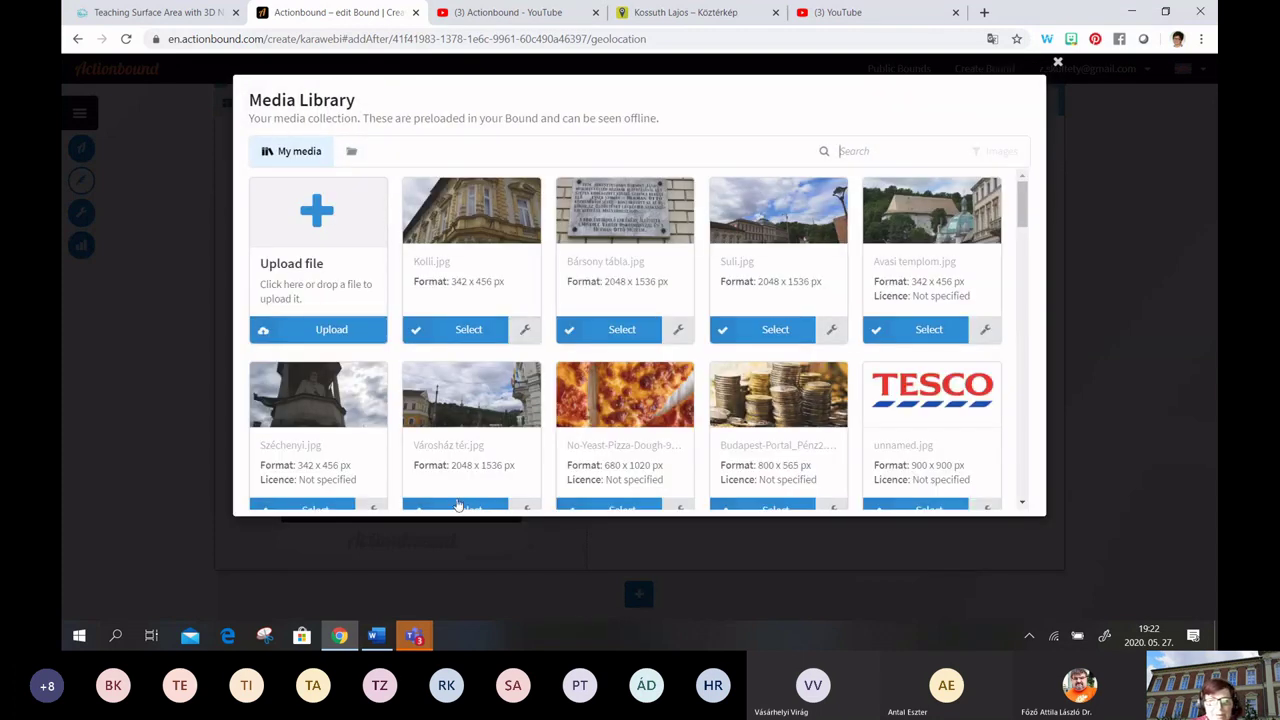
pyautogui.scroll(-1, 466, 434)
pyautogui.click(457, 435)
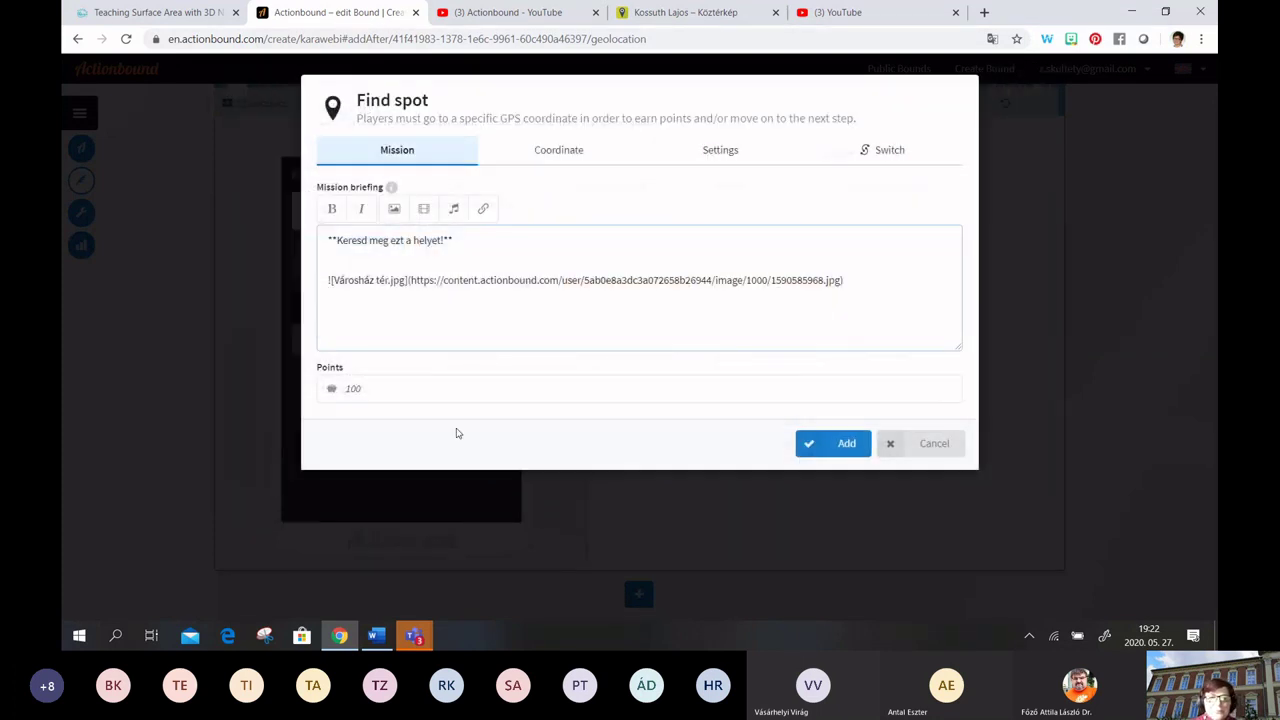
# Open the coordinate selection map for the spot and go to Miskolc, Magyarország
pyautogui.click(557, 152)
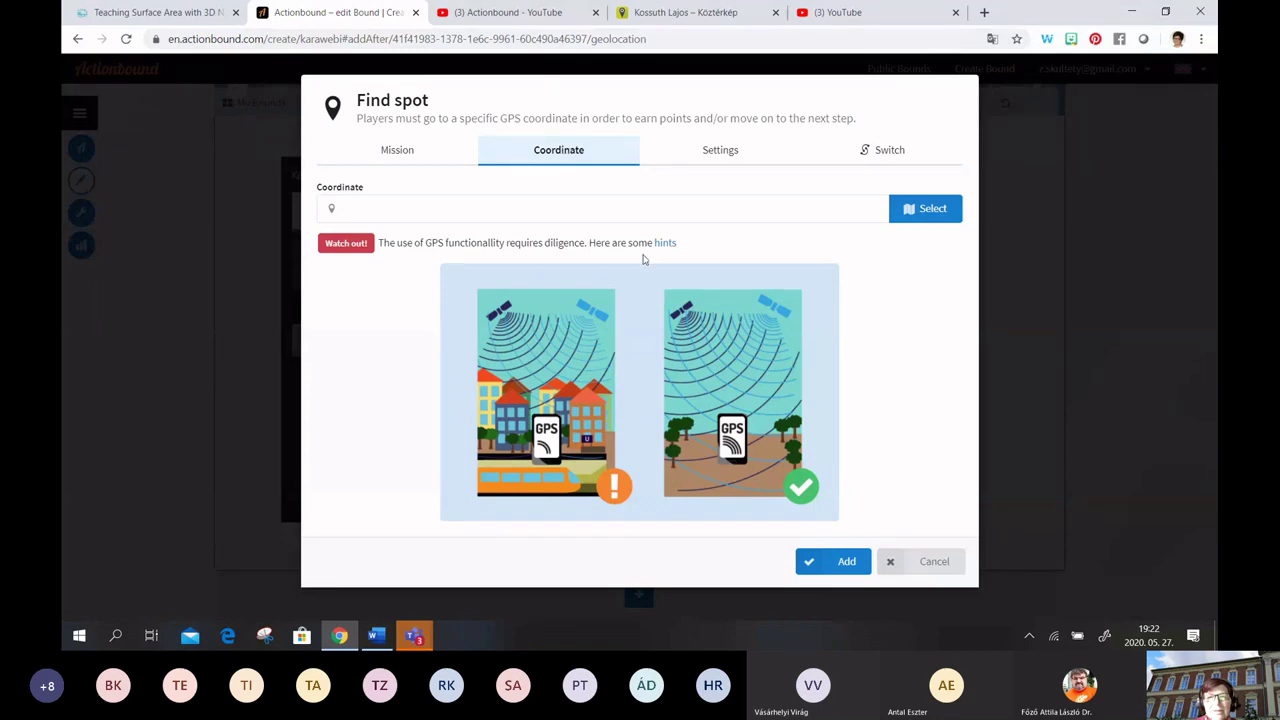
pyautogui.click(926, 212)
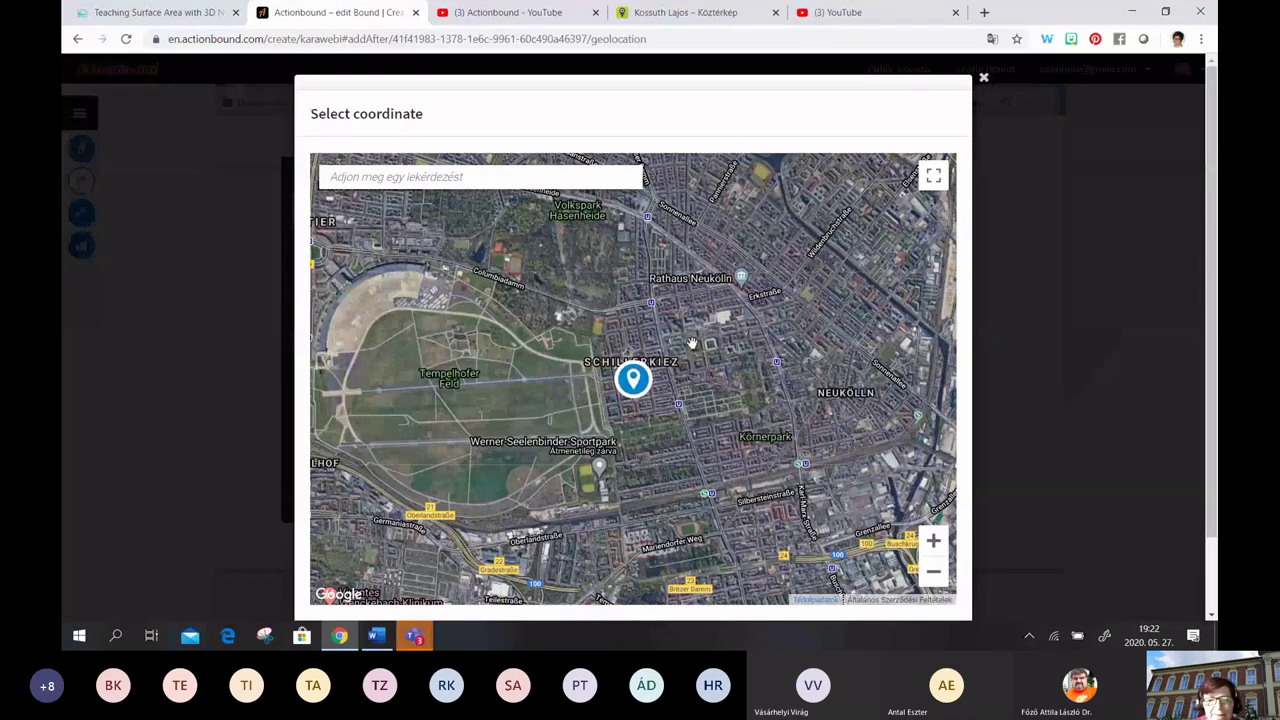
pyautogui.click(440, 176)
pyautogui.write('Miskolc')
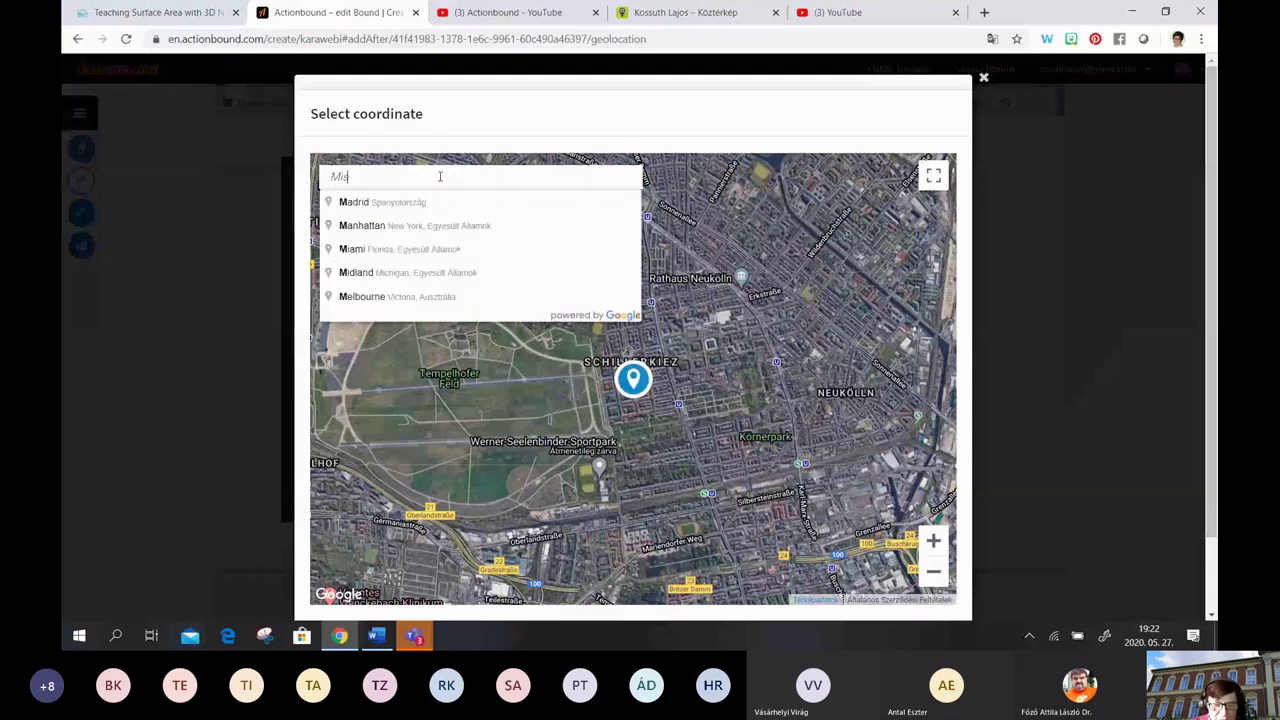
pyautogui.click(419, 203)
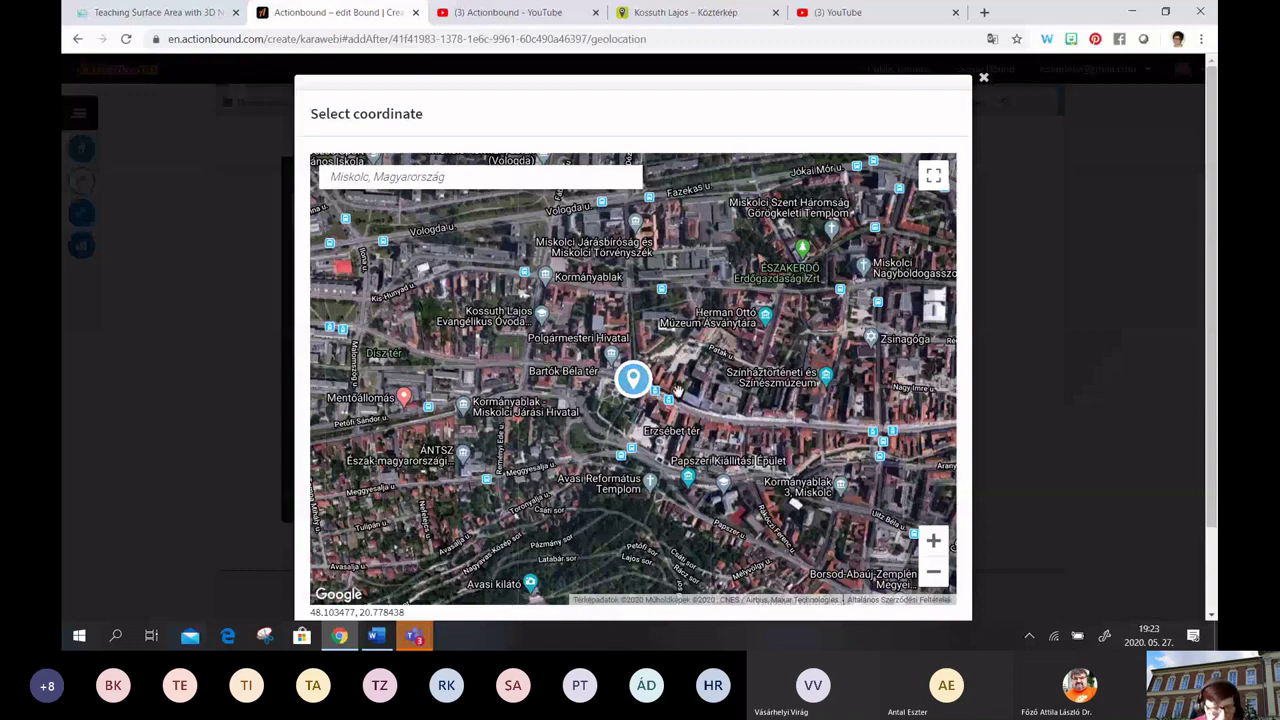
# Place the spot marker beside Szent Erzsébet stny. near Városház tér, at about 48.103875, 20.778644, and accept the coordinate
pyautogui.scroll(-2, 677, 390)
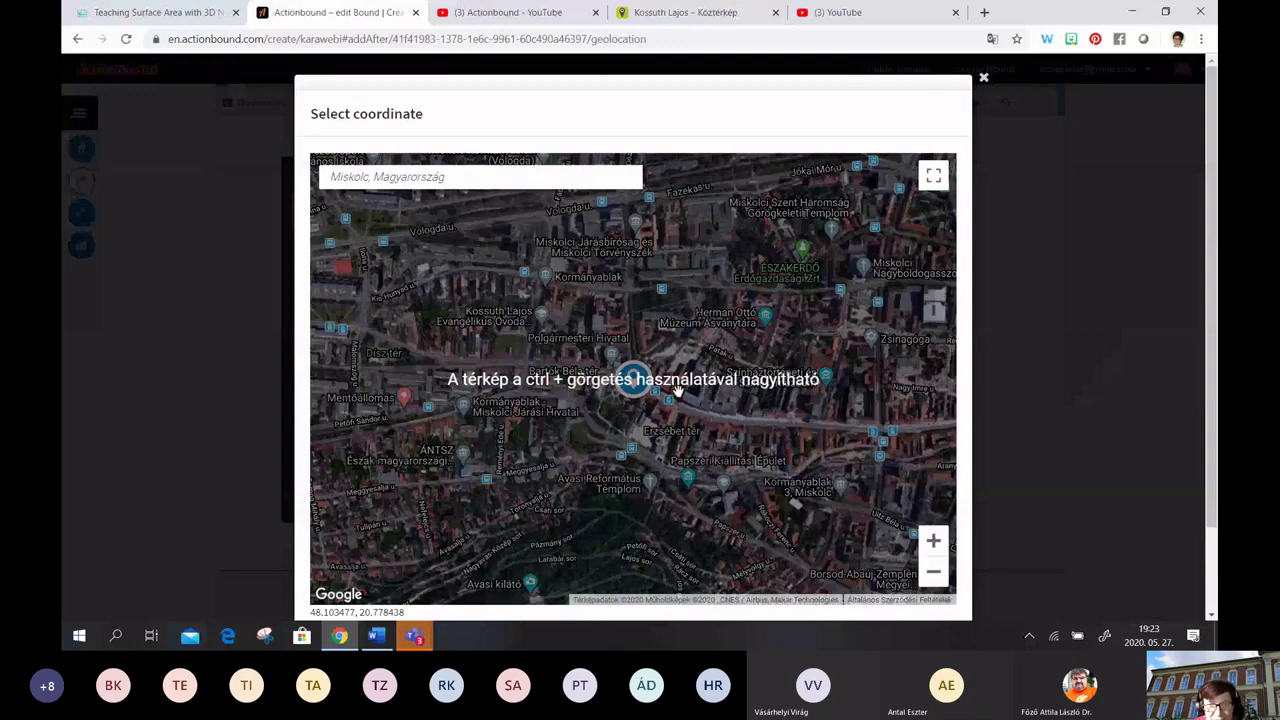
pyautogui.keyDown('ctrl'); pyautogui.scroll(2, 677, 390); pyautogui.keyUp('ctrl')
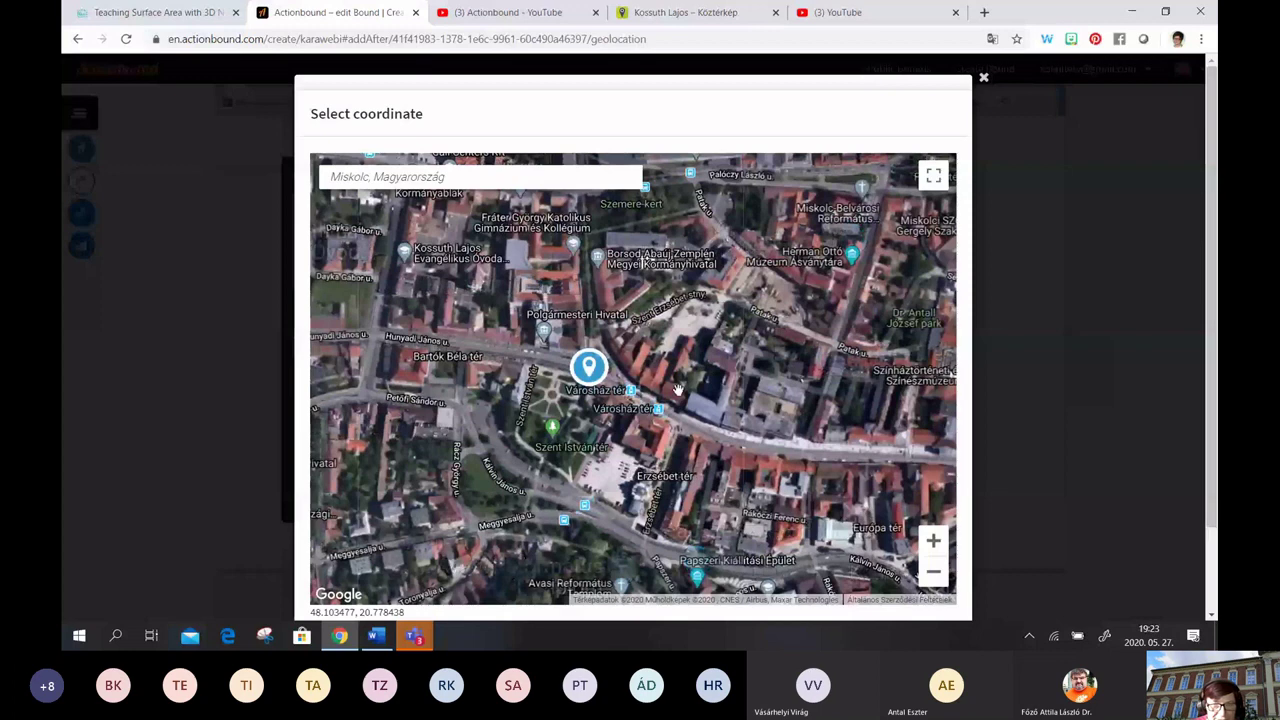
pyautogui.keyDown('ctrl'); pyautogui.scroll(2, 677, 390); pyautogui.keyUp('ctrl')
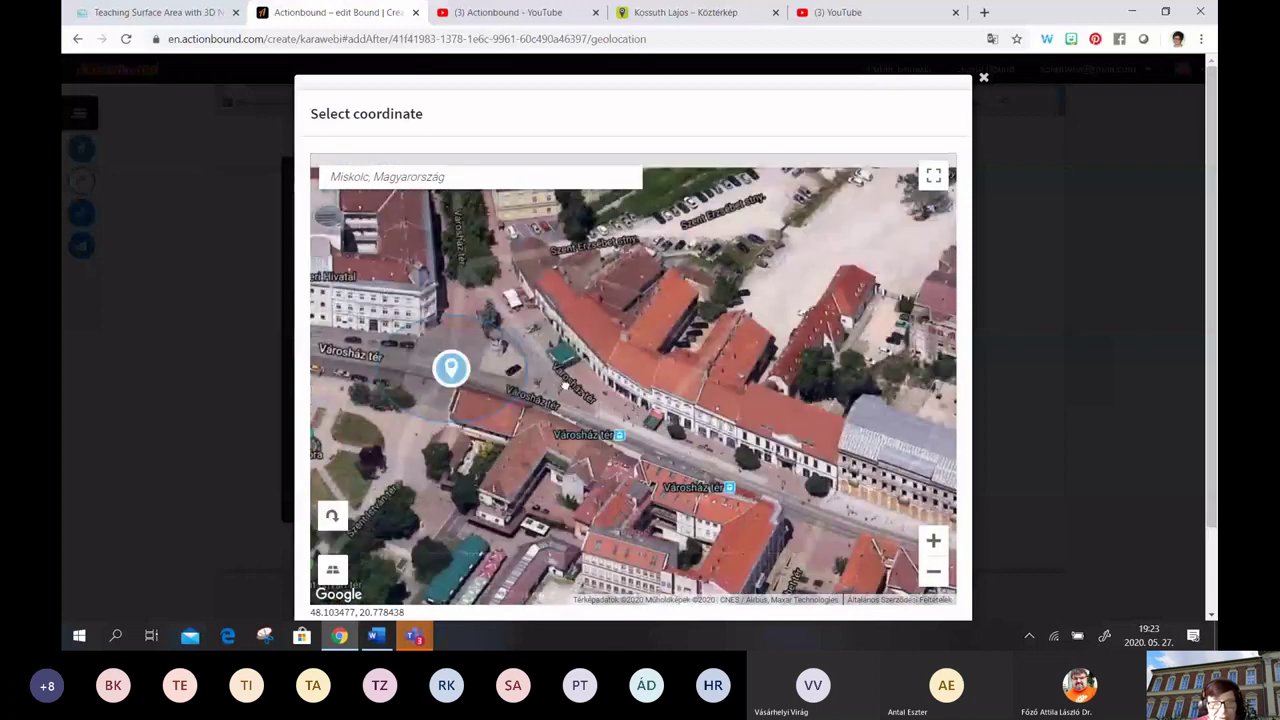
pyautogui.keyDown('ctrl'); pyautogui.scroll(1, 620, 382); pyautogui.keyUp('ctrl')
pyautogui.scroll(1, 620, 382)
pyautogui.moveTo(620, 382); pyautogui.dragTo(795, 414)
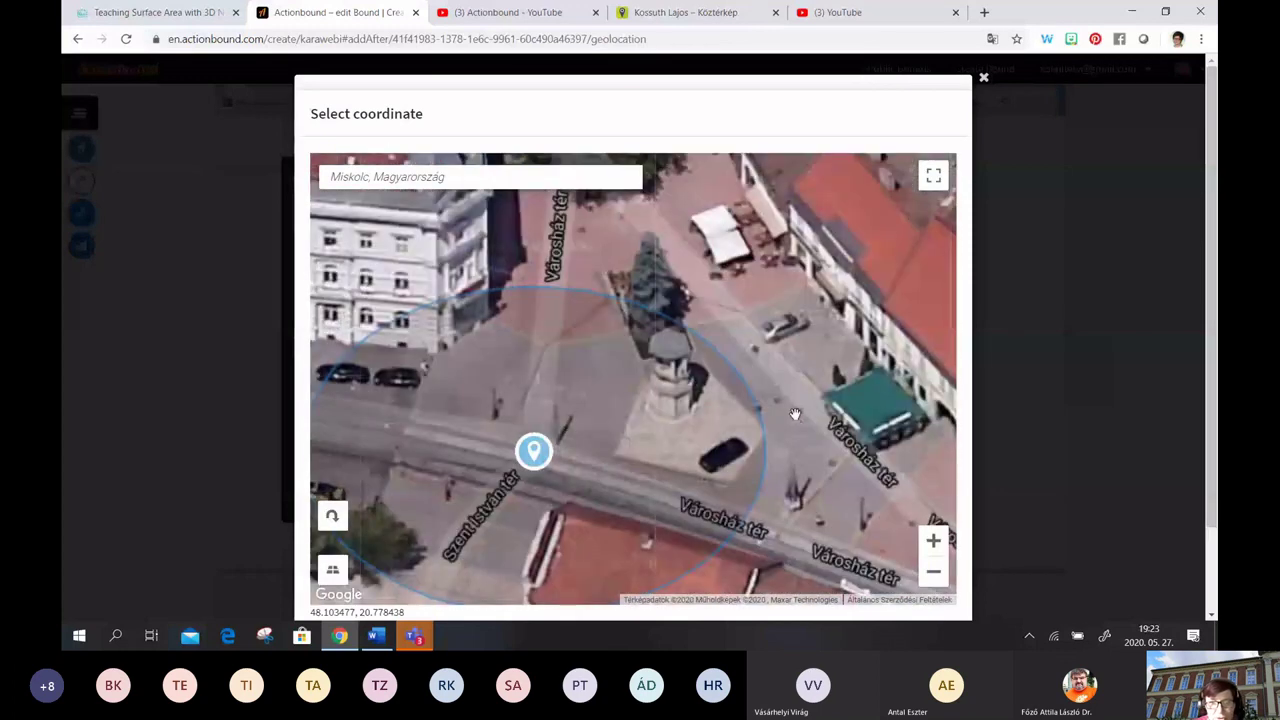
pyautogui.scroll(1, 795, 414)
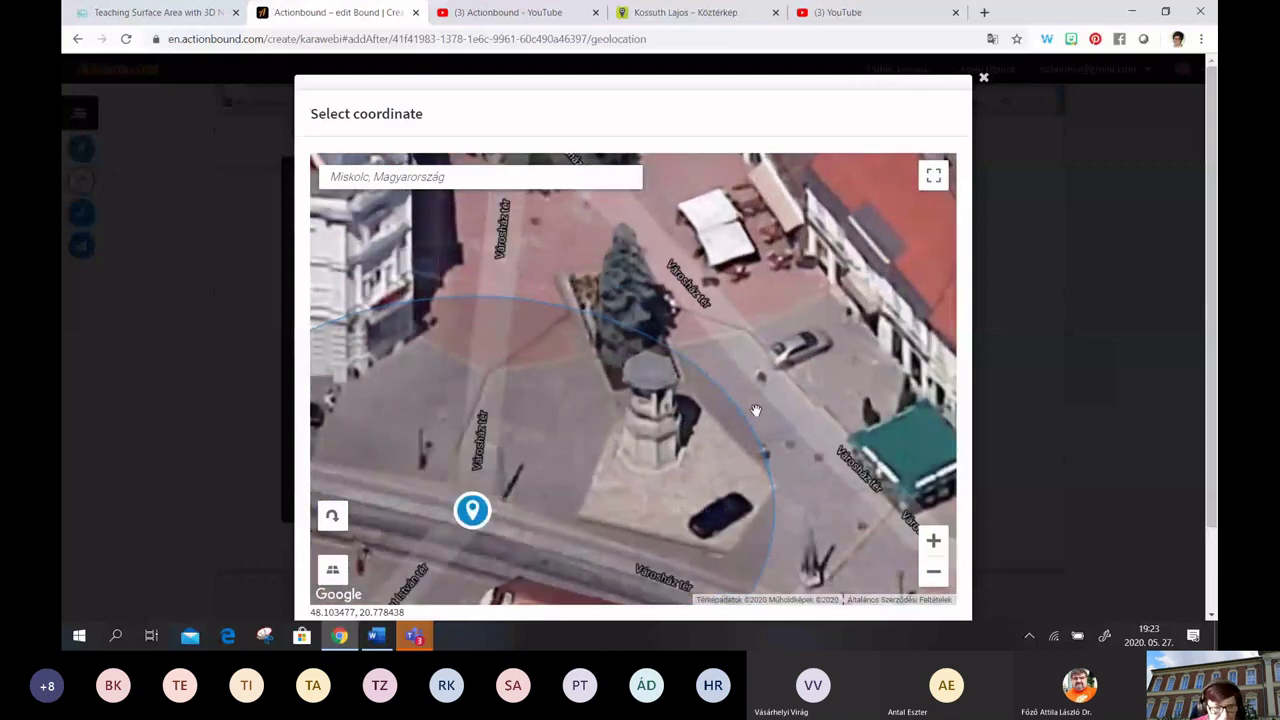
pyautogui.scroll(-2, 756, 411)
pyautogui.click(730, 228)
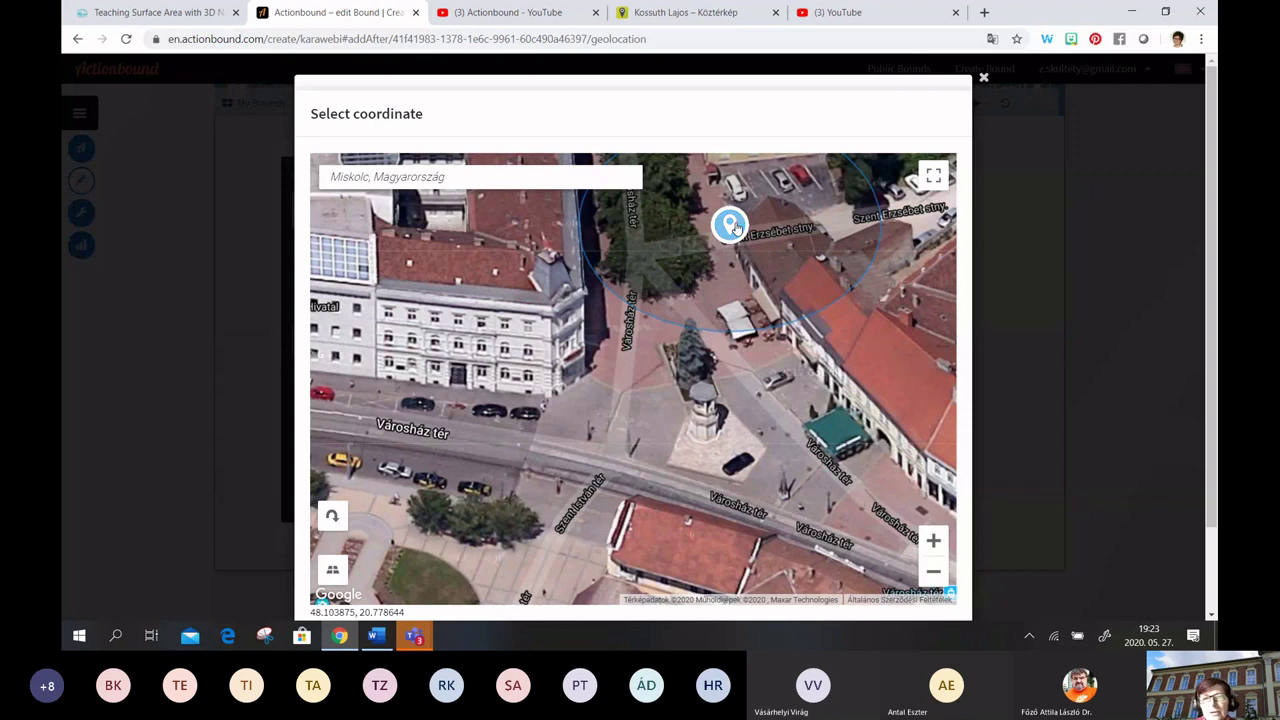
pyautogui.scroll(-1, 862, 470)
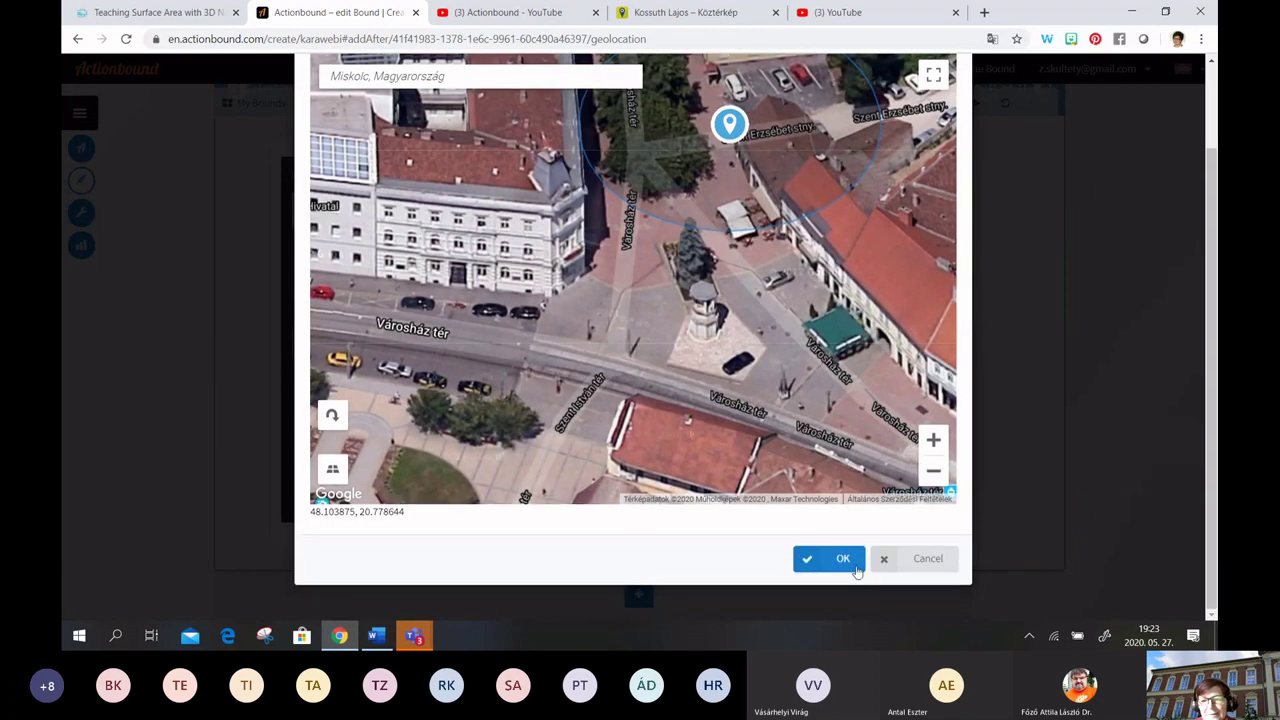
pyautogui.click(836, 561)
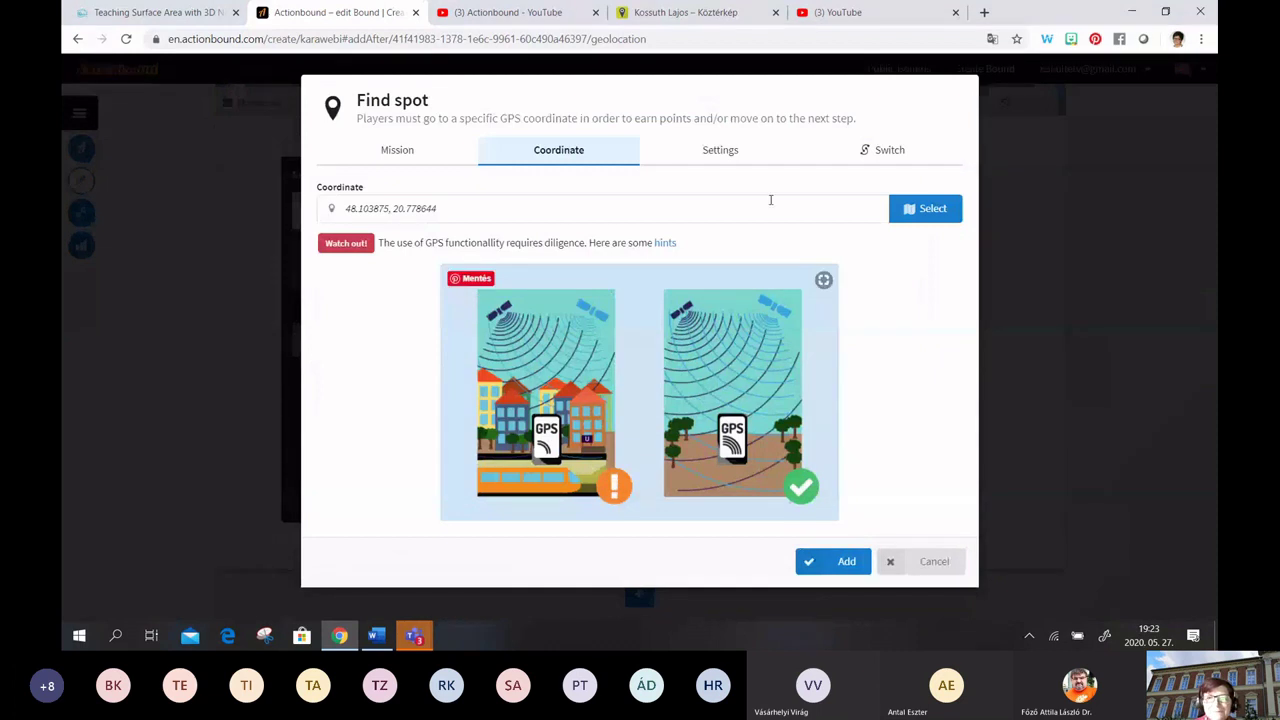
# Require players to find the spot before they may continue, and add the Find spot element to the bound
pyautogui.click(716, 157)
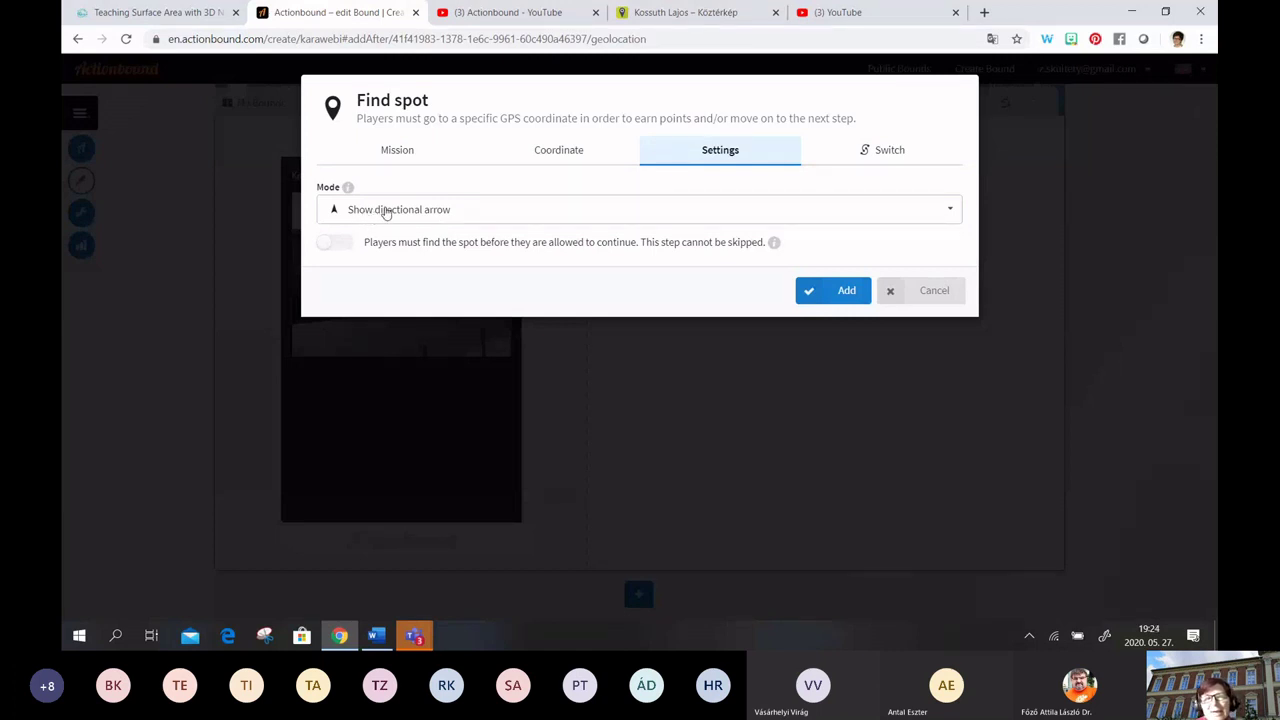
pyautogui.click(952, 217)
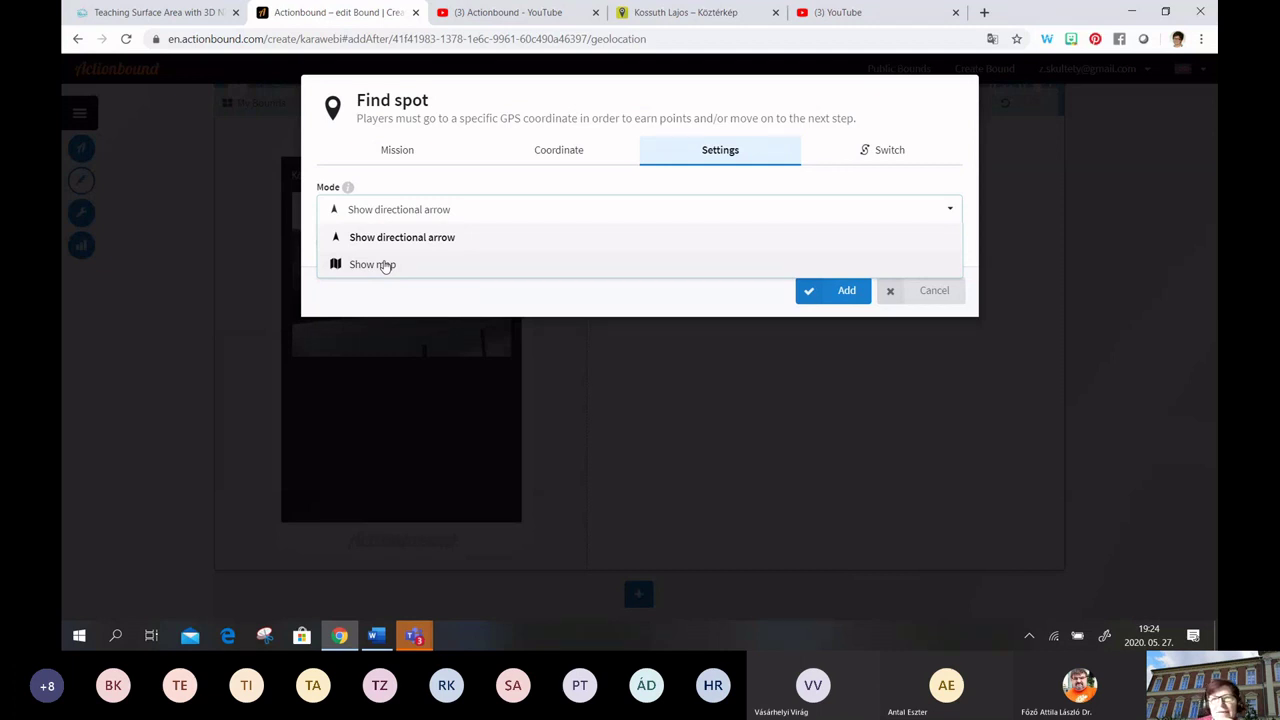
pyautogui.click(869, 186)
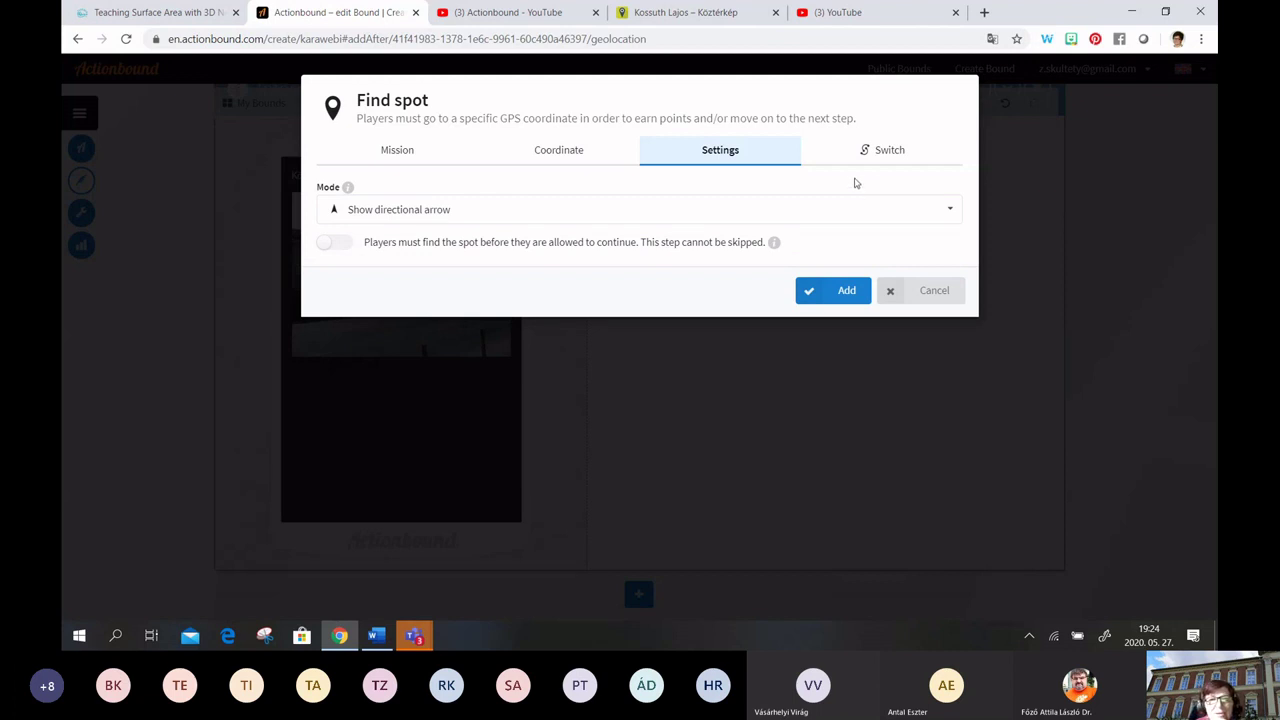
pyautogui.click(343, 246)
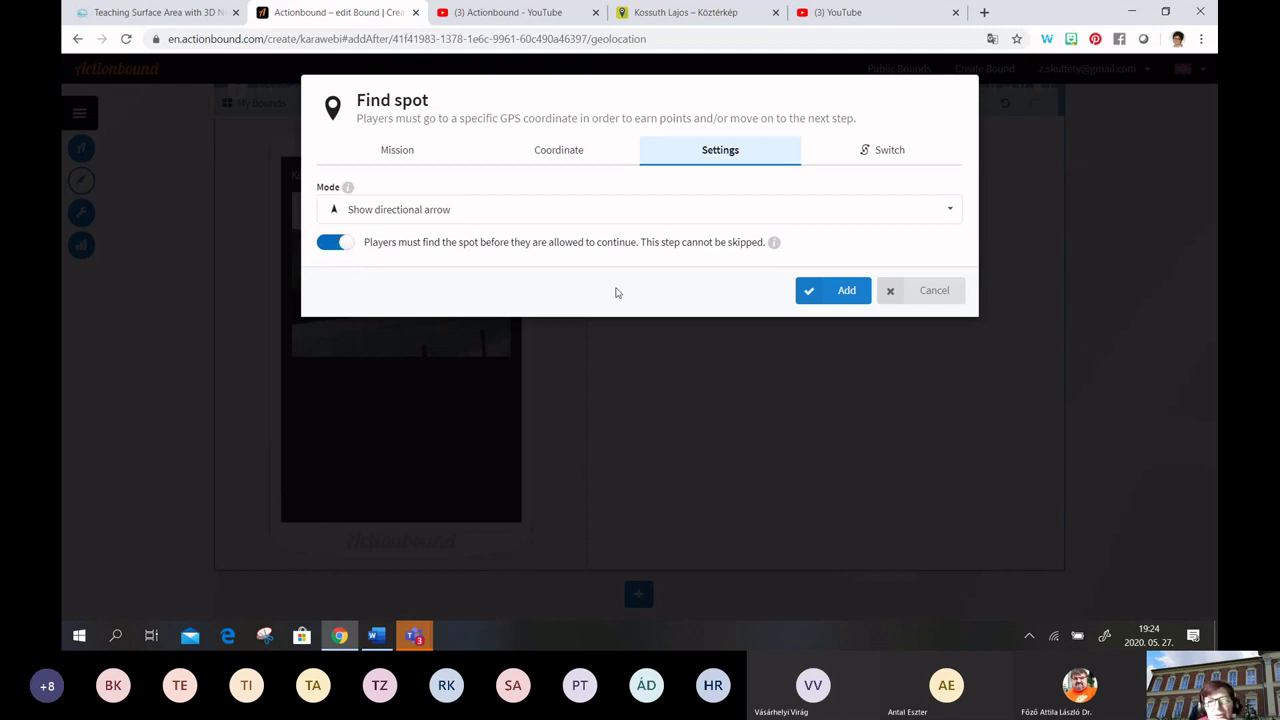
pyautogui.click(843, 292)
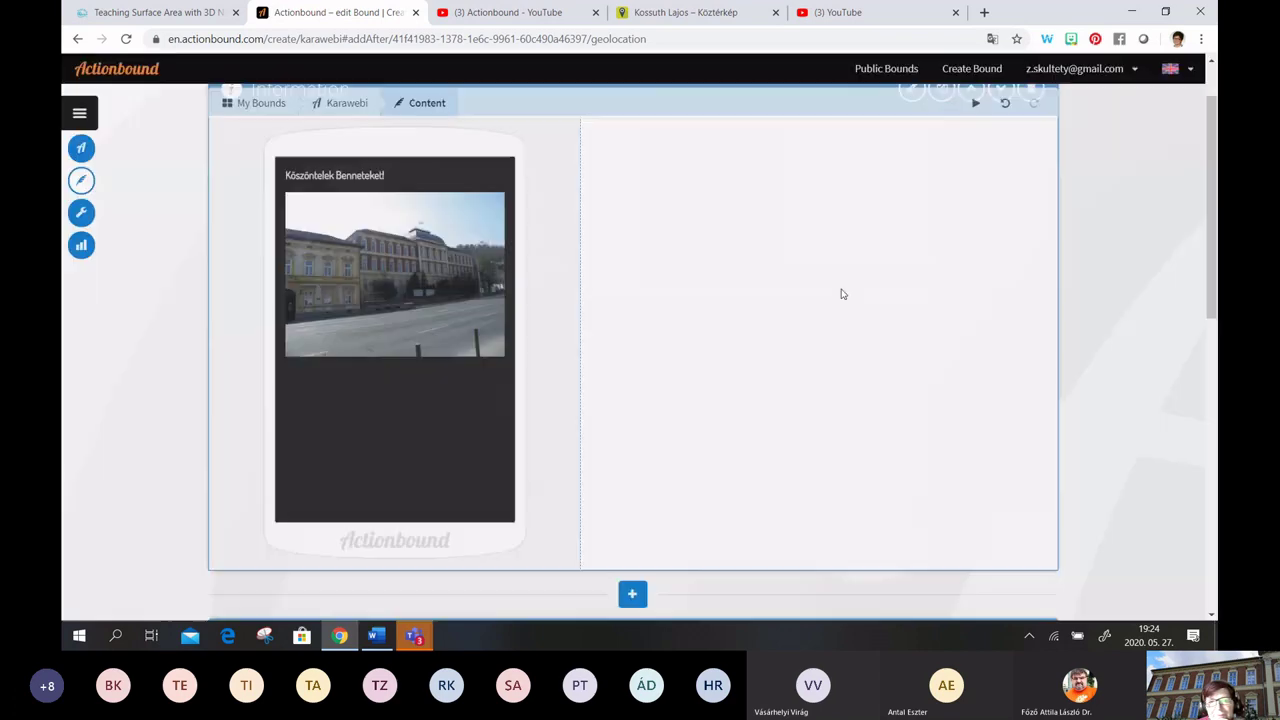
# Check the finished Find spot element and start a new Quiz element below it
pyautogui.scroll(-5, 843, 295)
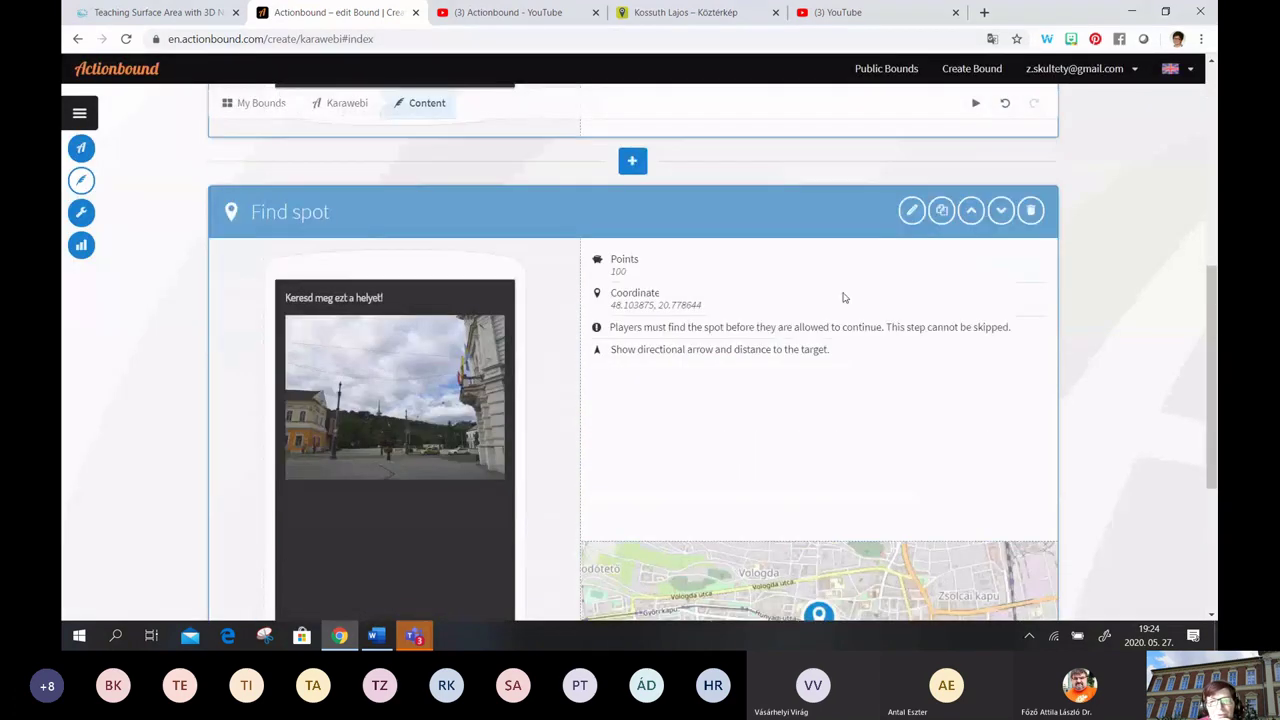
pyautogui.scroll(1, 843, 298)
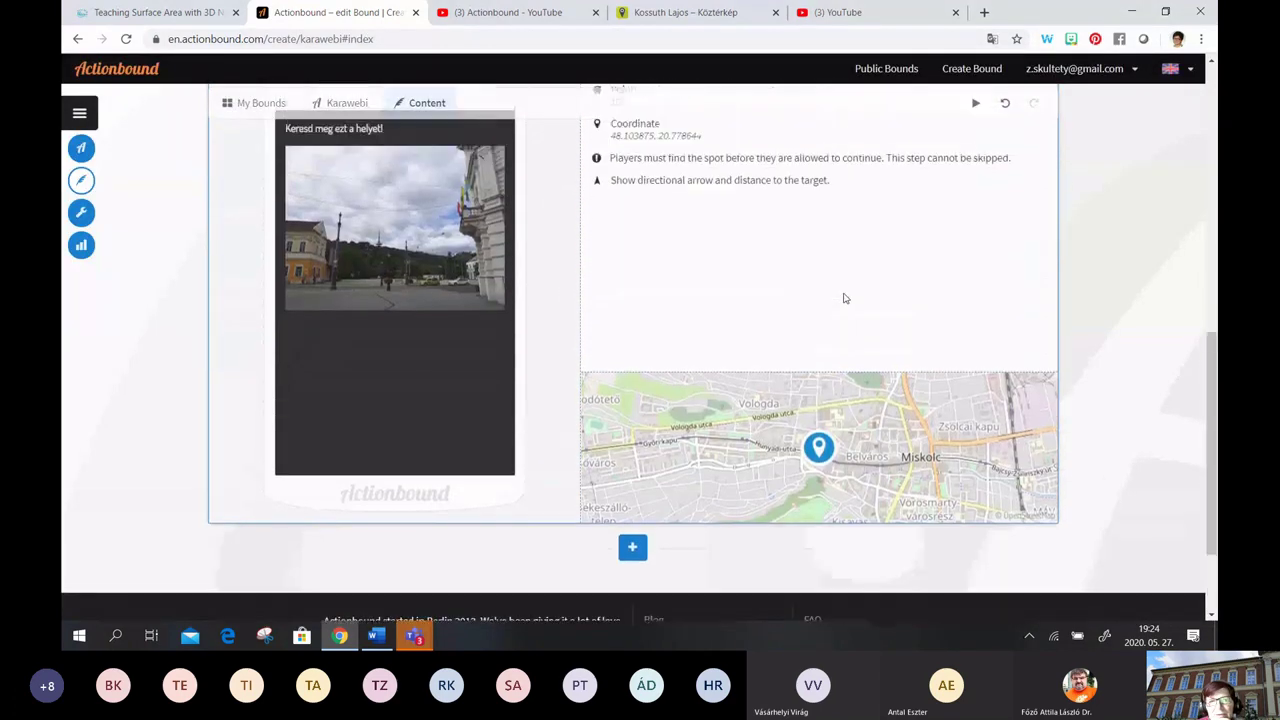
pyautogui.scroll(1, 843, 298)
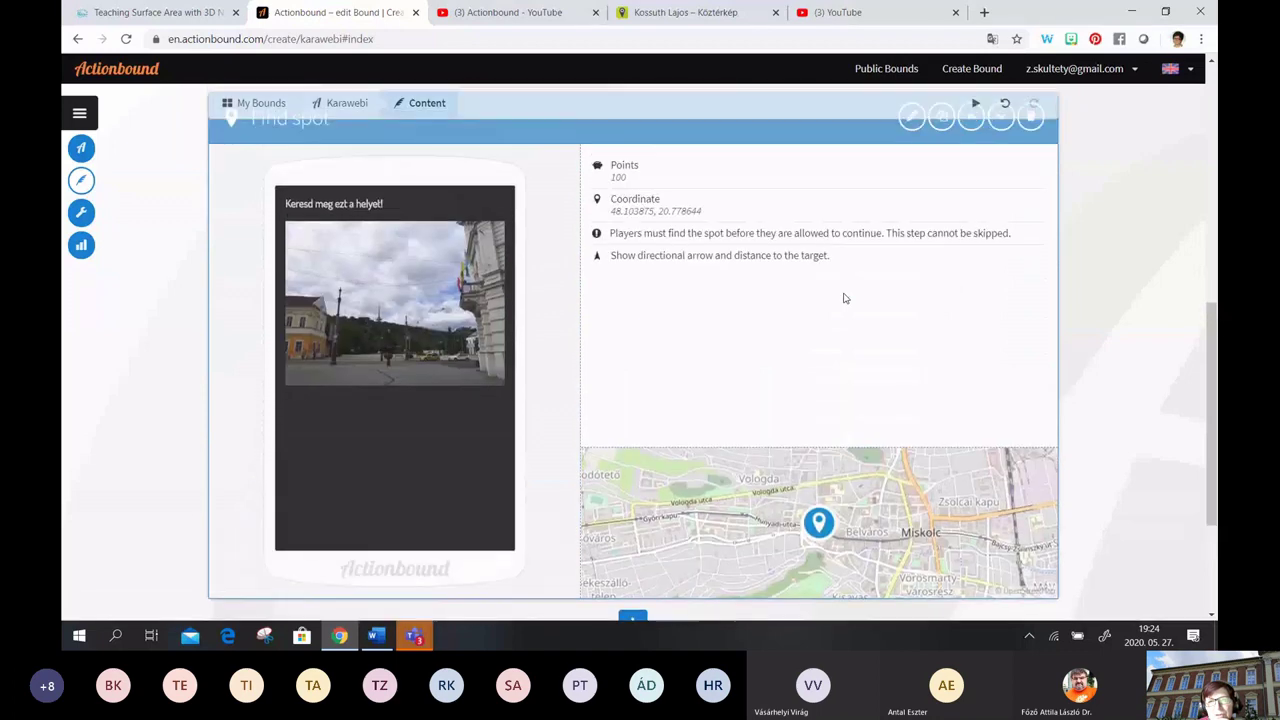
pyautogui.scroll(-2, 791, 383)
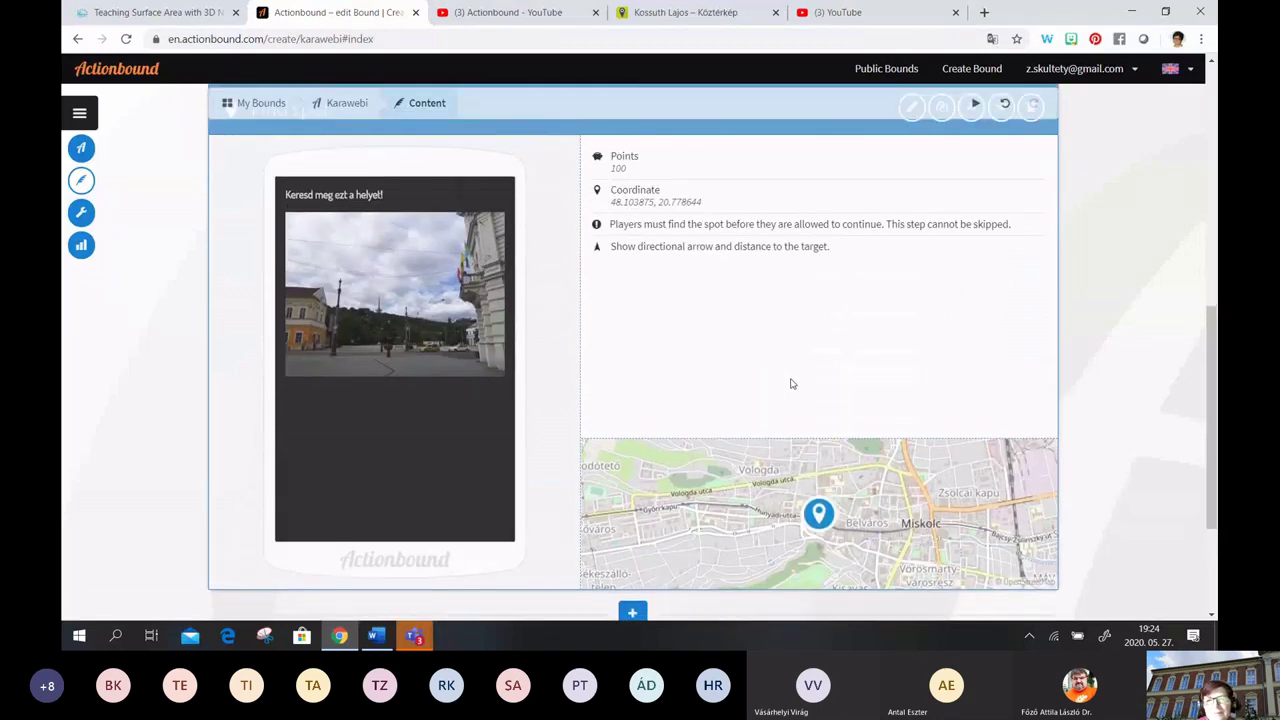
pyautogui.click(632, 473)
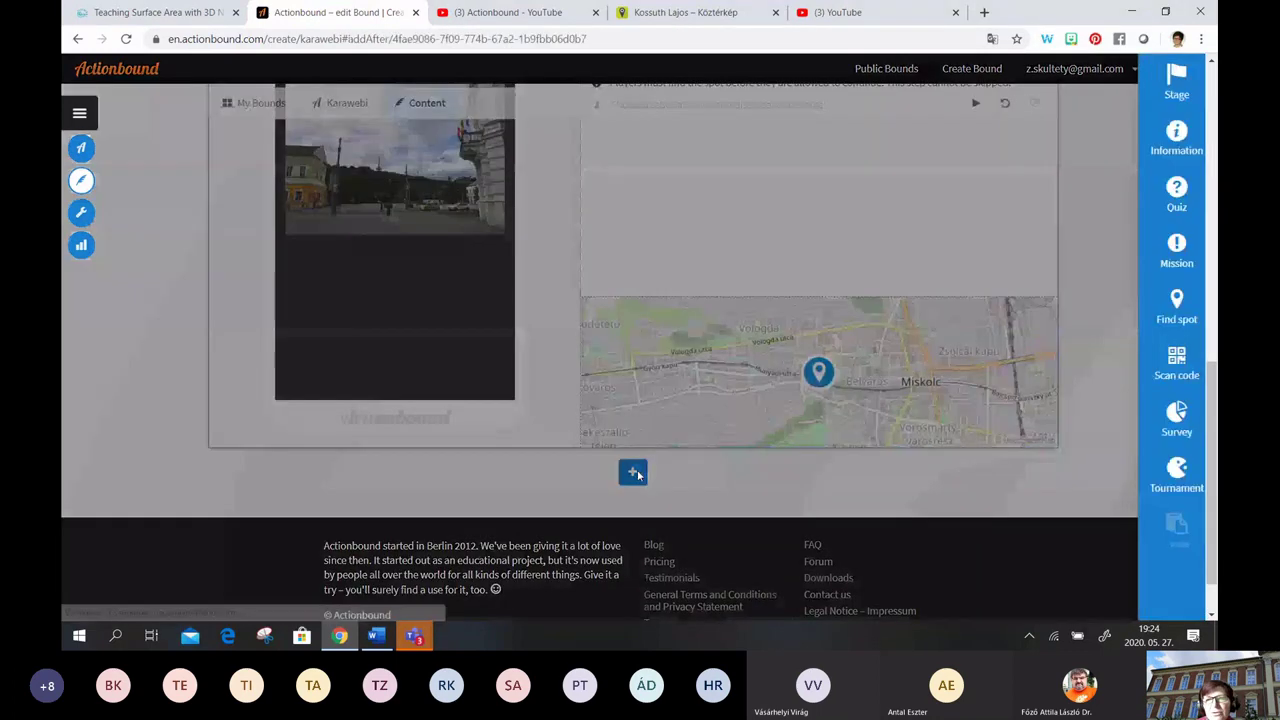
pyautogui.click(1168, 188)
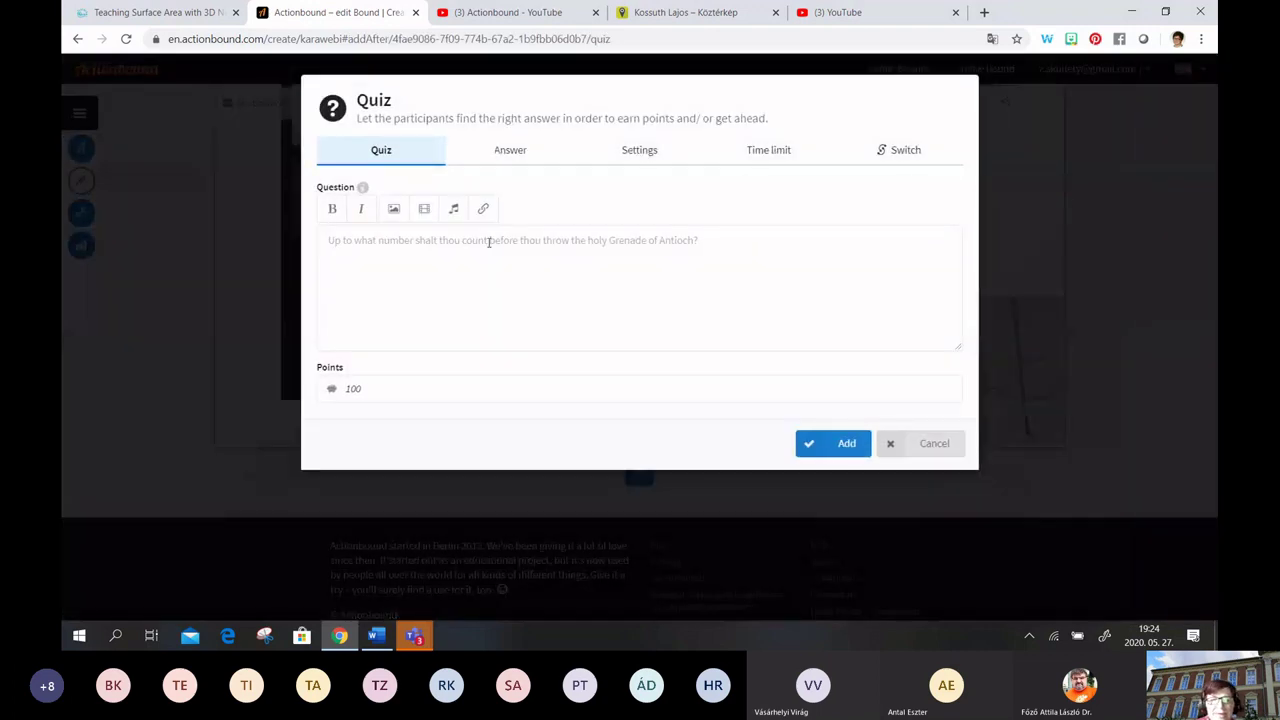
# Copy "Mikor avatták fel az idős Széchenyit ábrázoló szobrot?" from the Word document into the quiz question and insert Széchenyi.jpg below it
pyautogui.click(376, 636)
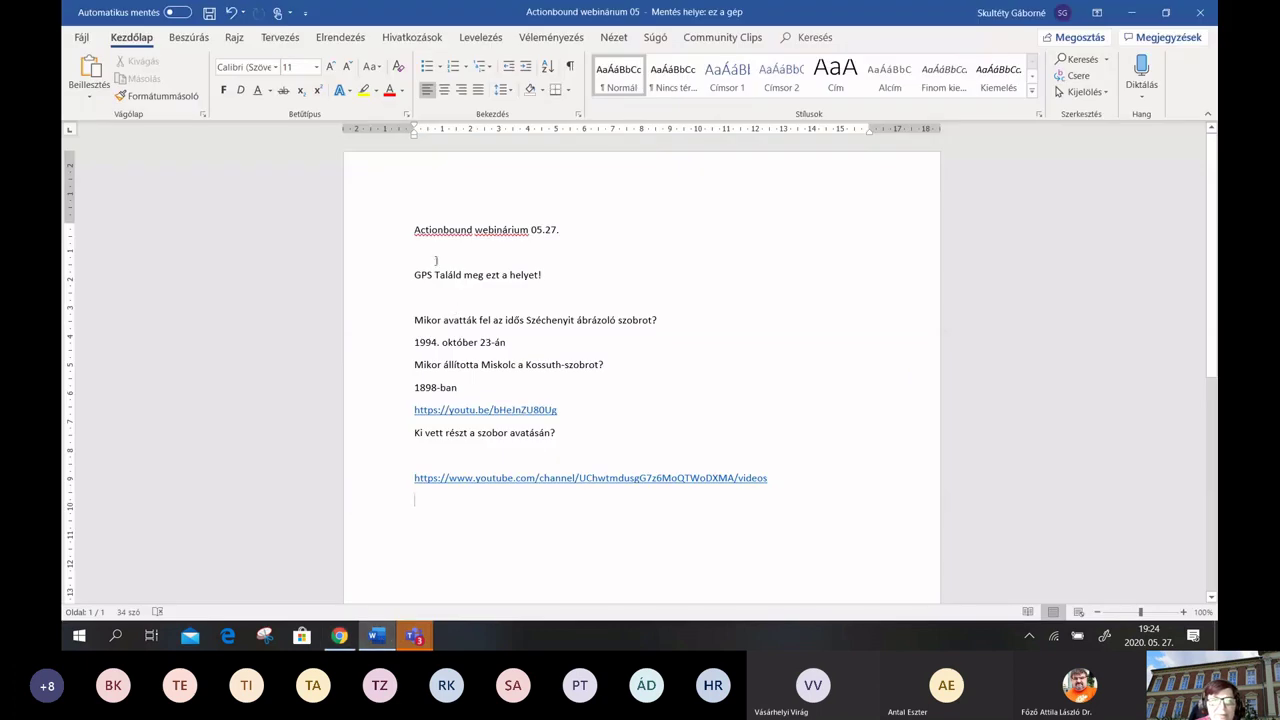
pyautogui.moveTo(416, 320); pyautogui.dragTo(660, 320)
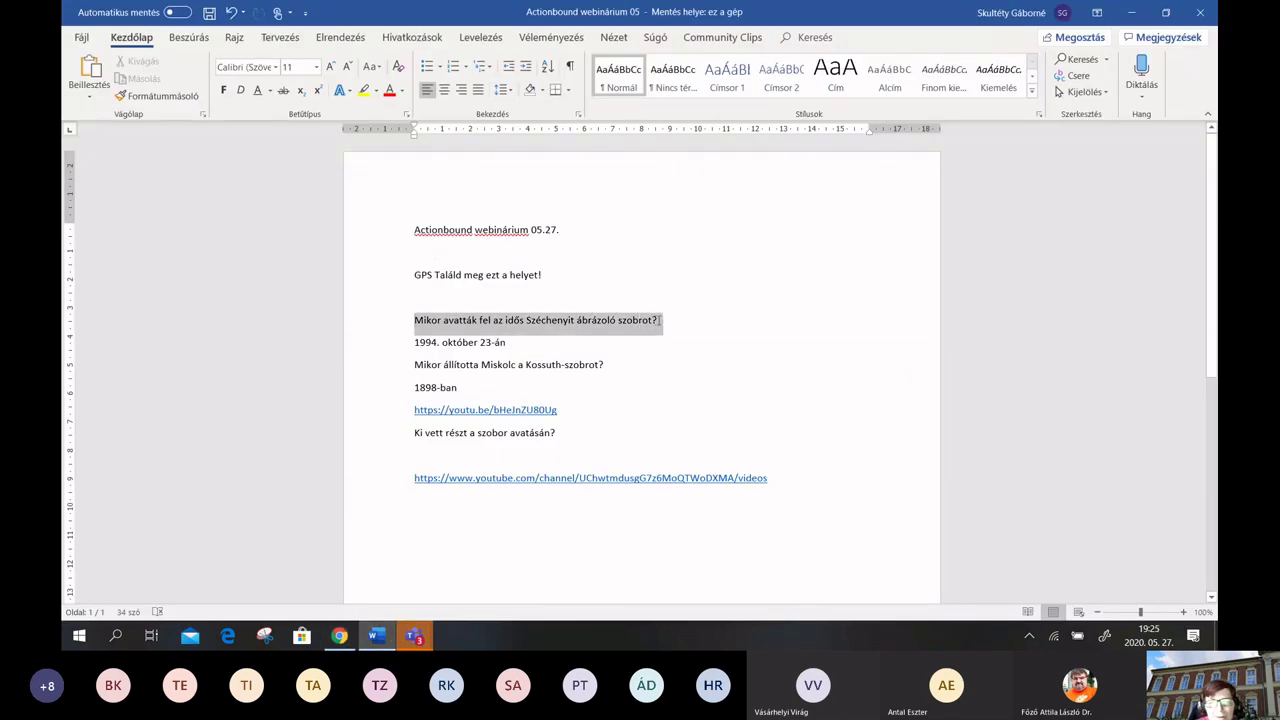
pyautogui.rightClick(659, 321)
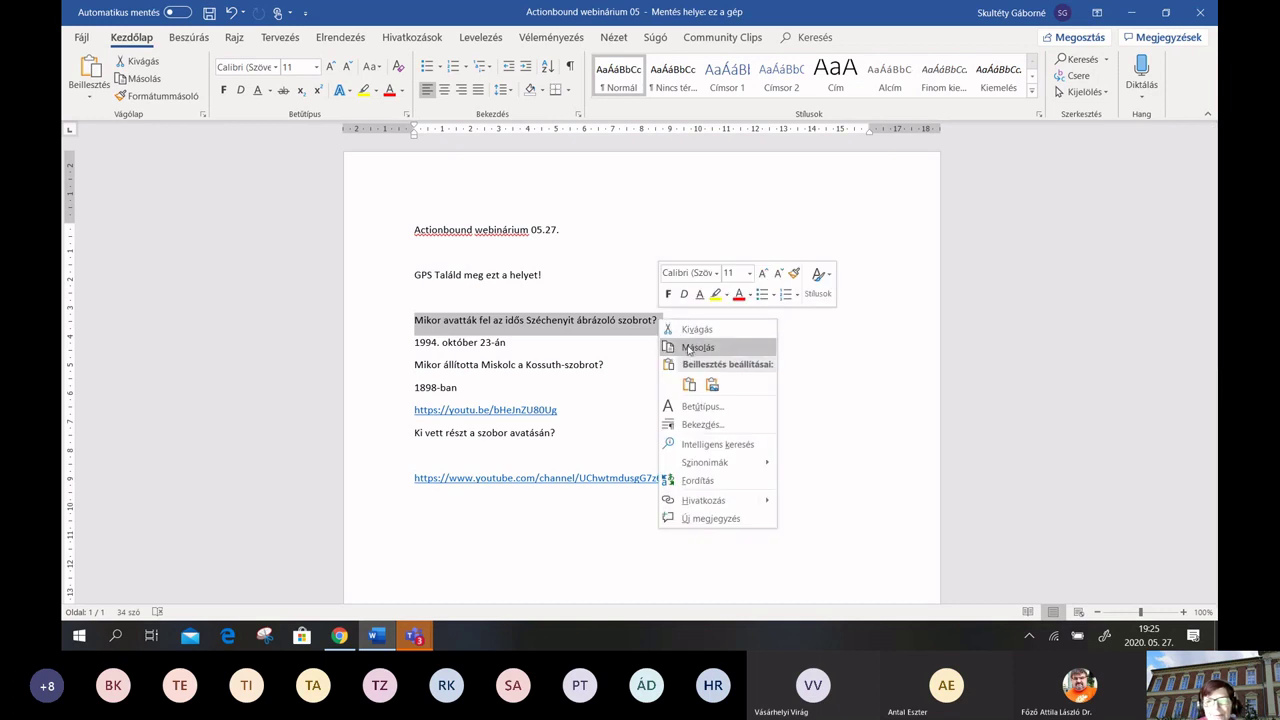
pyautogui.click(688, 348)
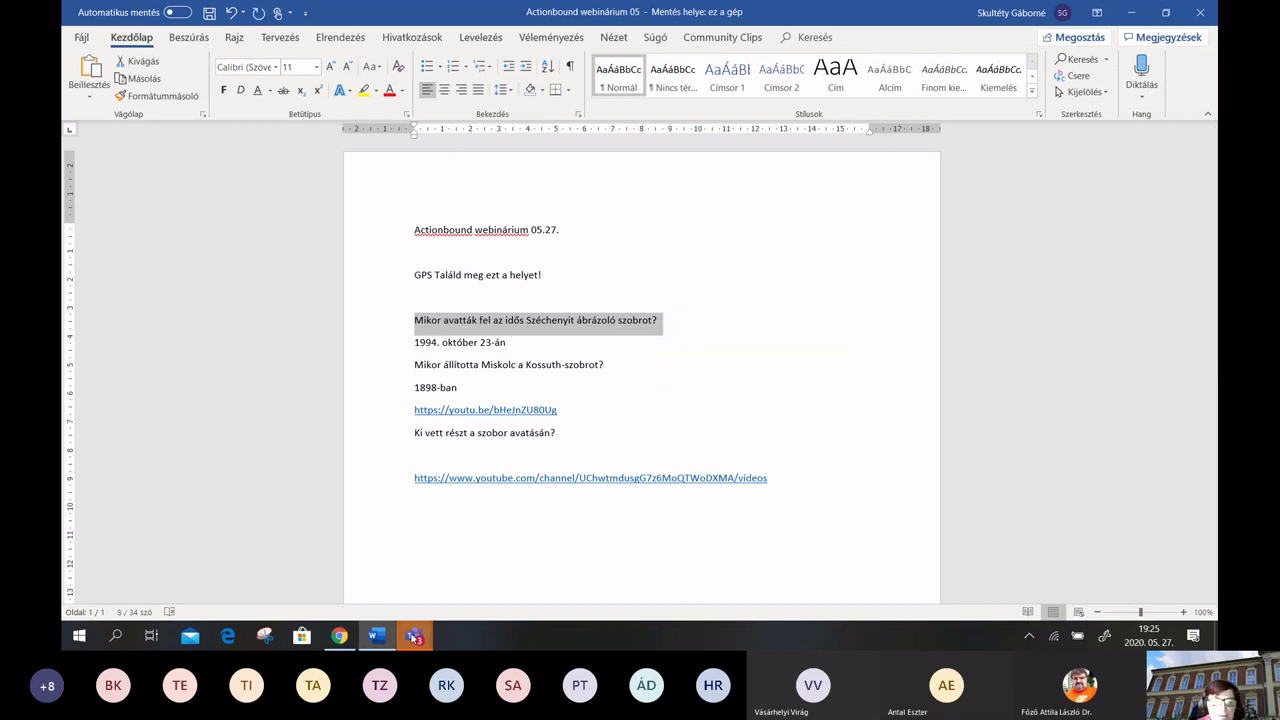
pyautogui.click(340, 636)
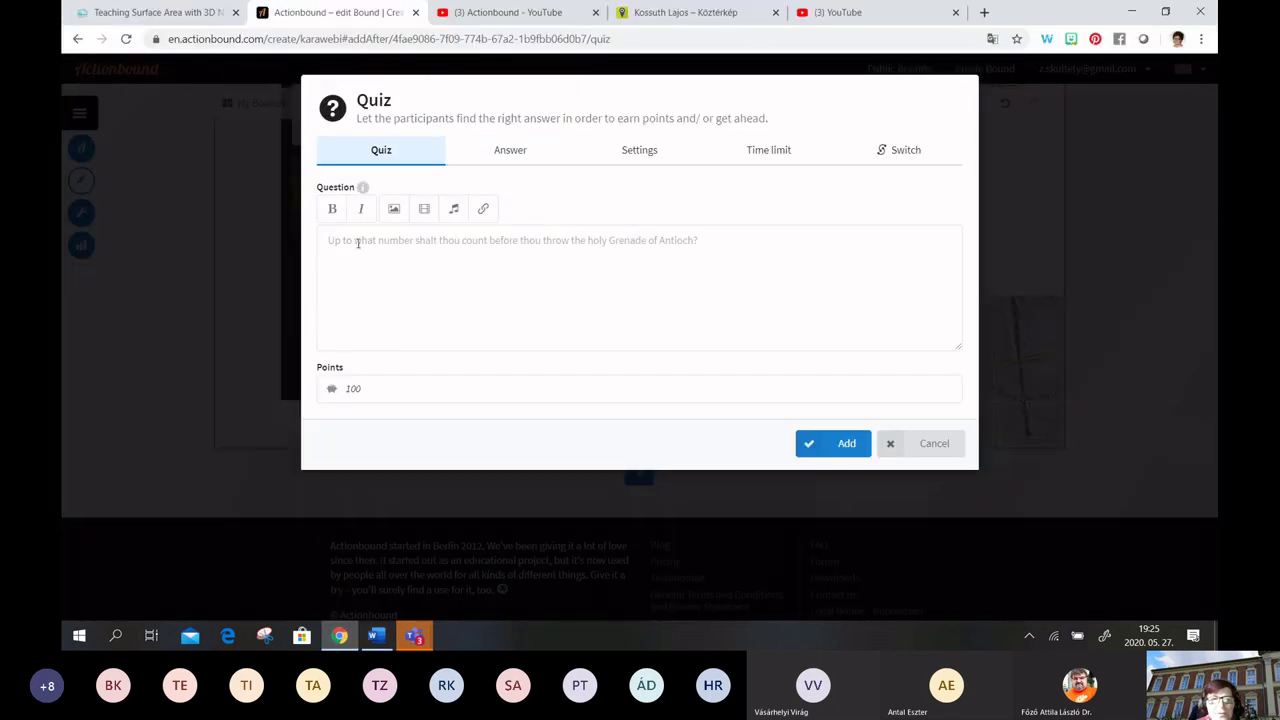
pyautogui.rightClick(357, 243)
pyautogui.click(401, 358)
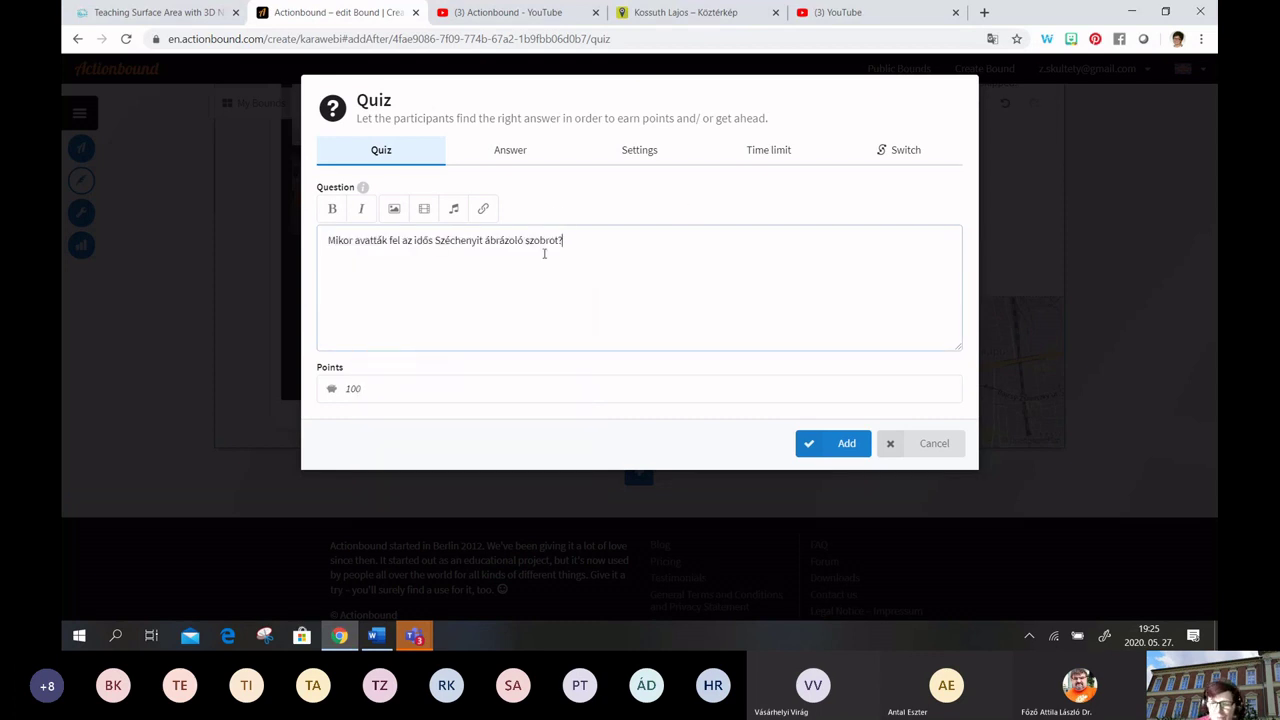
pyautogui.click(394, 210)
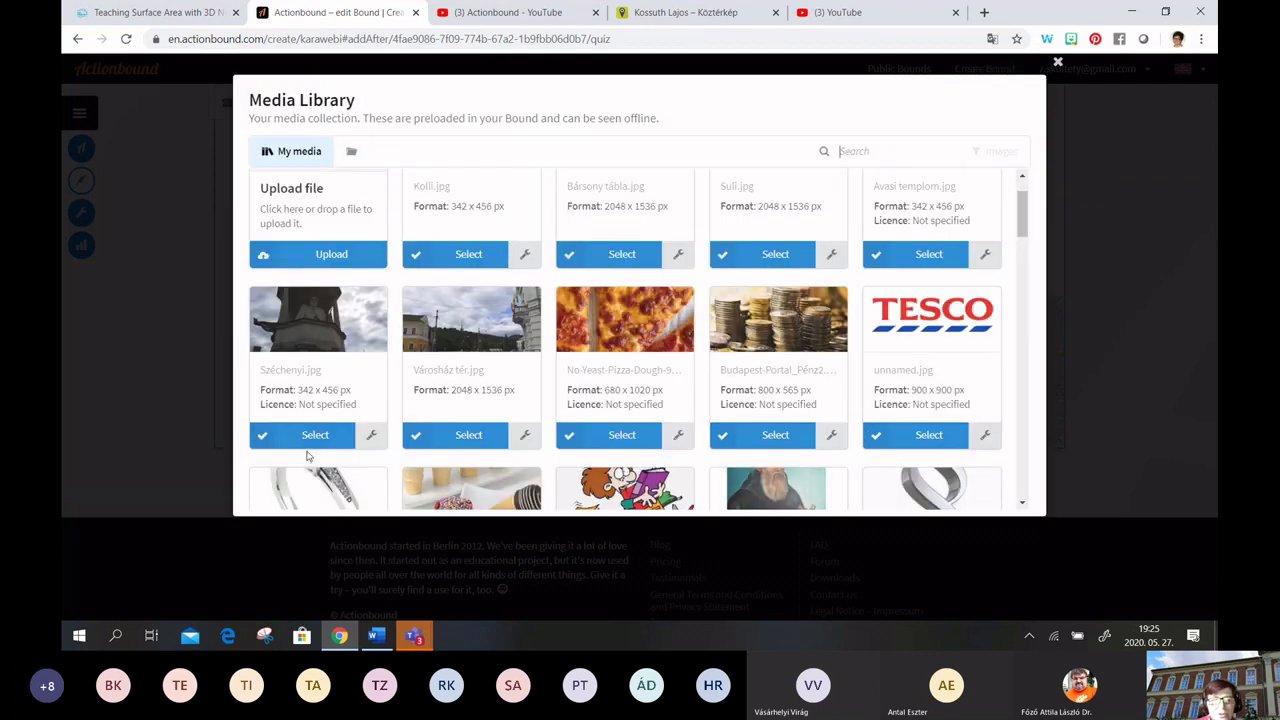
pyautogui.click(314, 435)
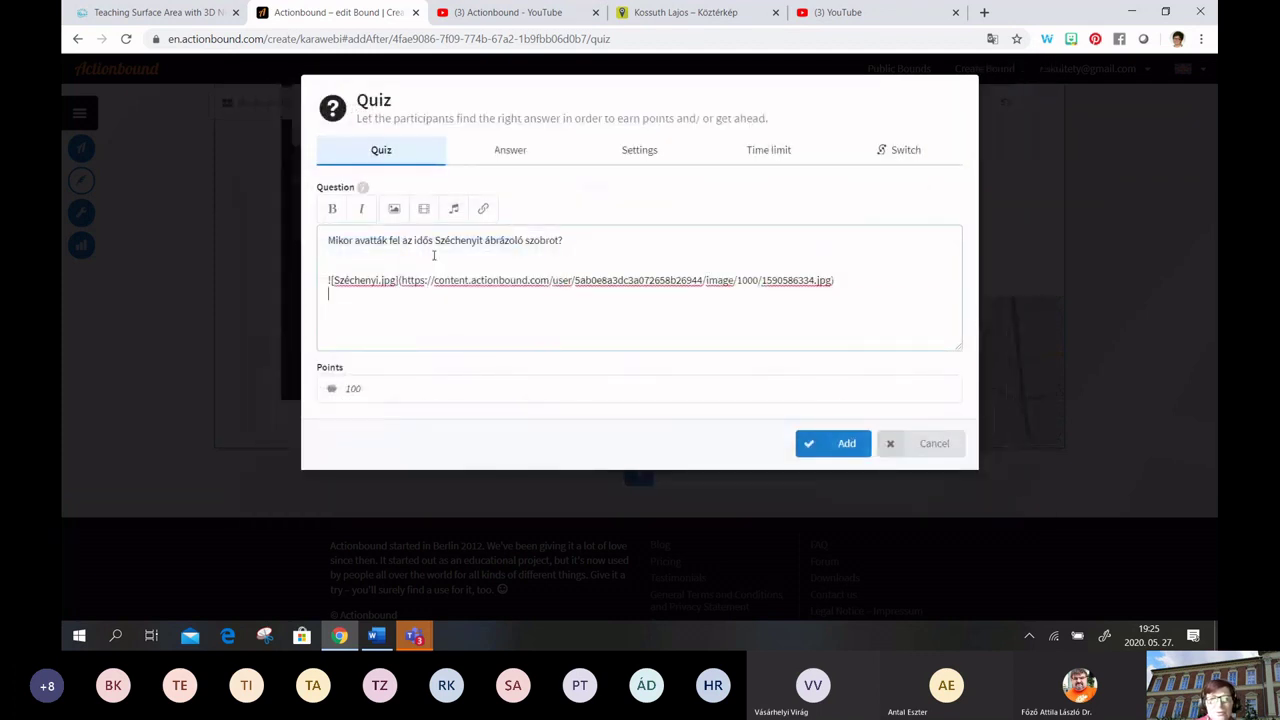
# Try the Estimate number, Multiple choice and Solution input answer modes for the quiz and compare their fields
pyautogui.click(499, 152)
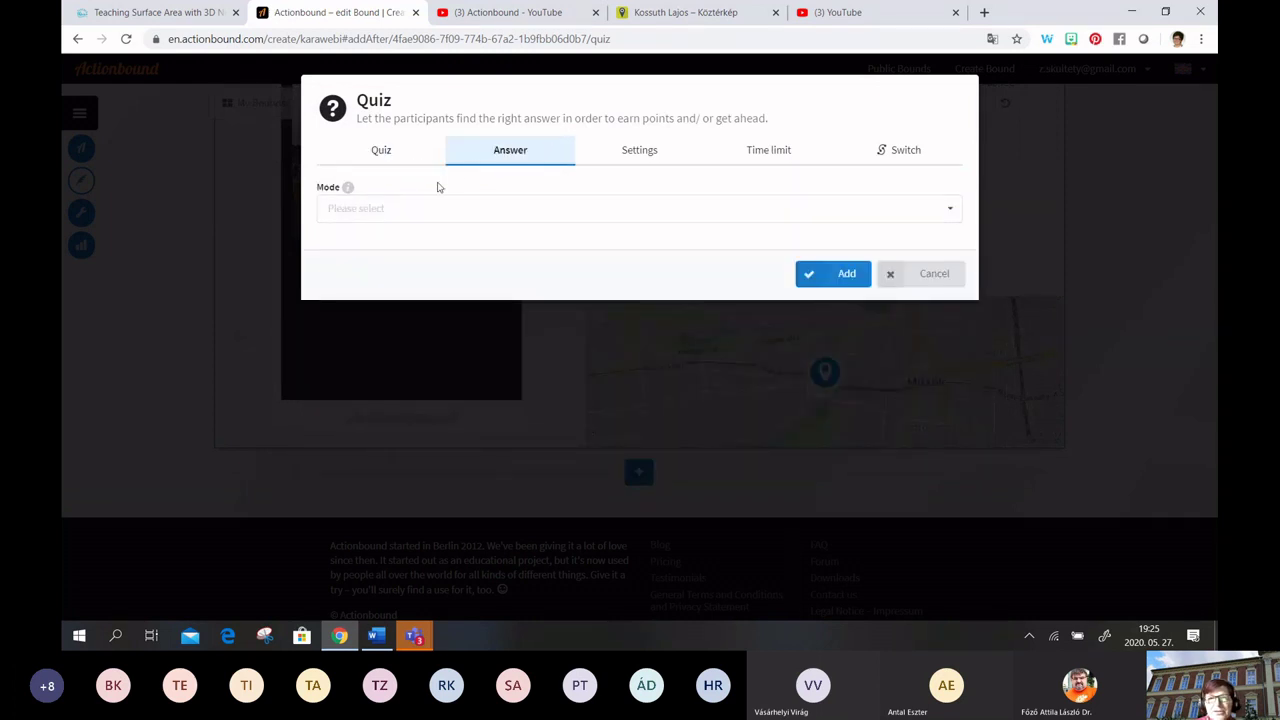
pyautogui.click(946, 212)
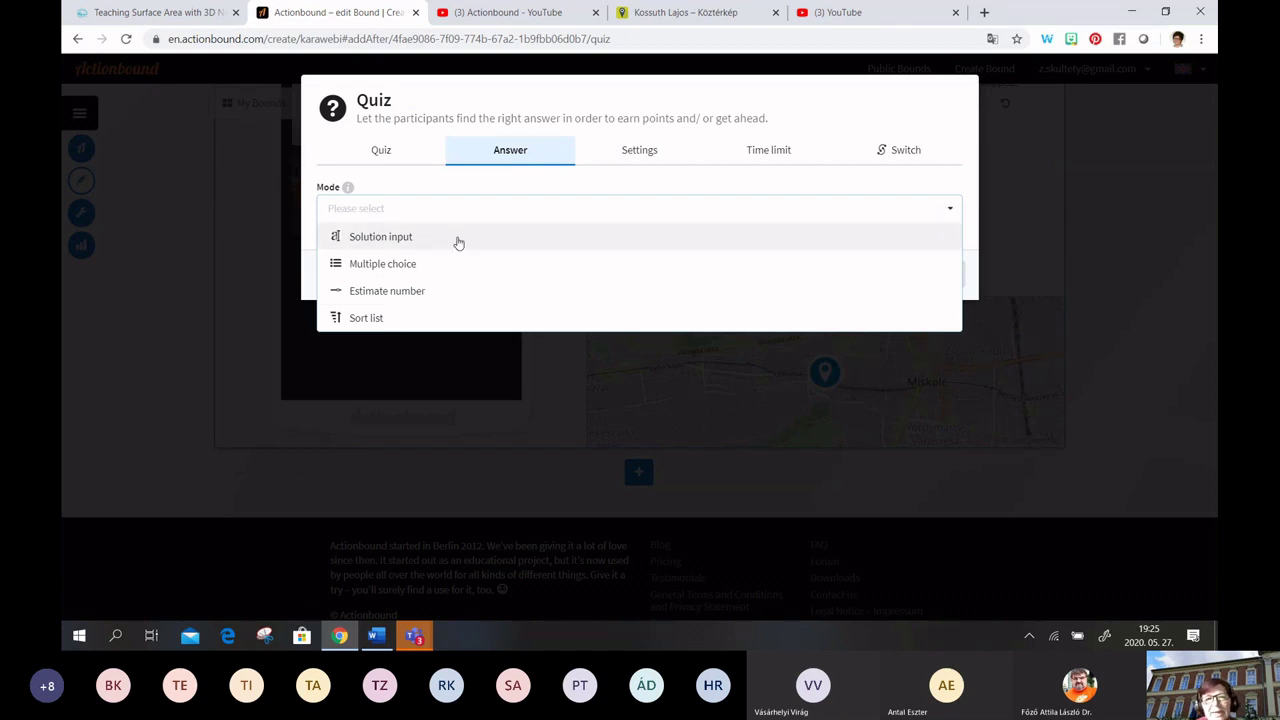
pyautogui.click(392, 290)
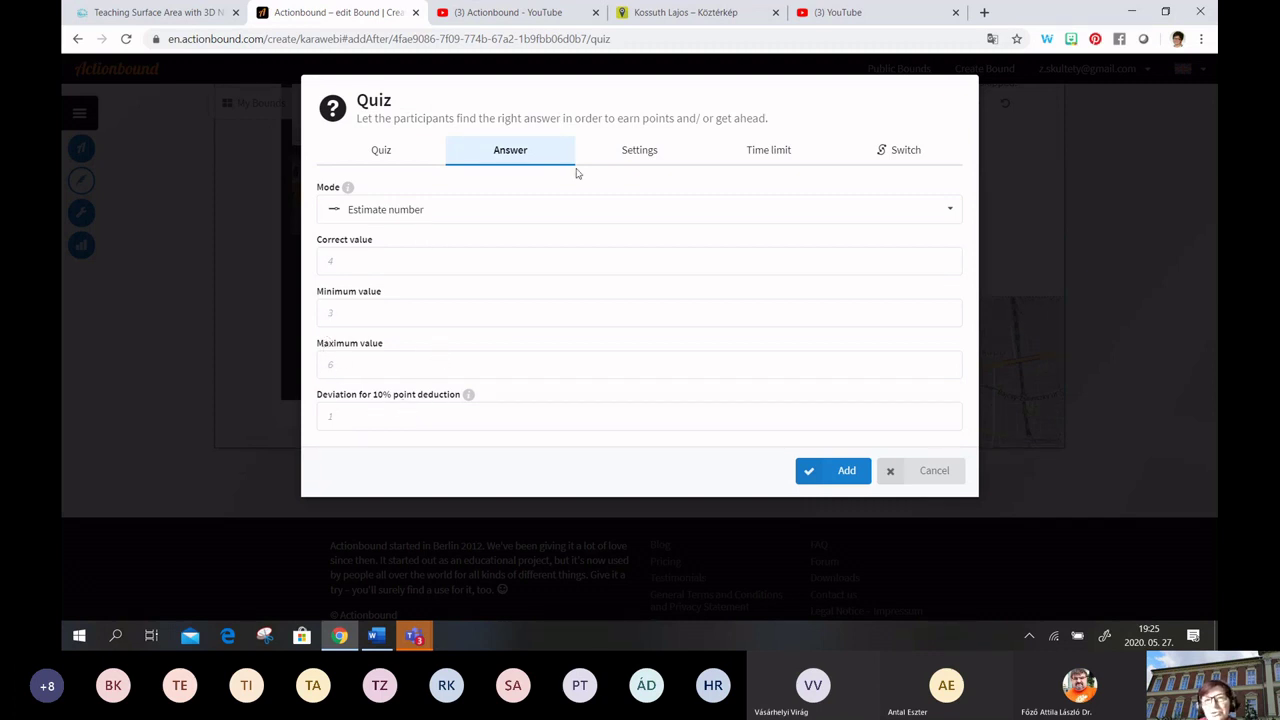
pyautogui.click(945, 211)
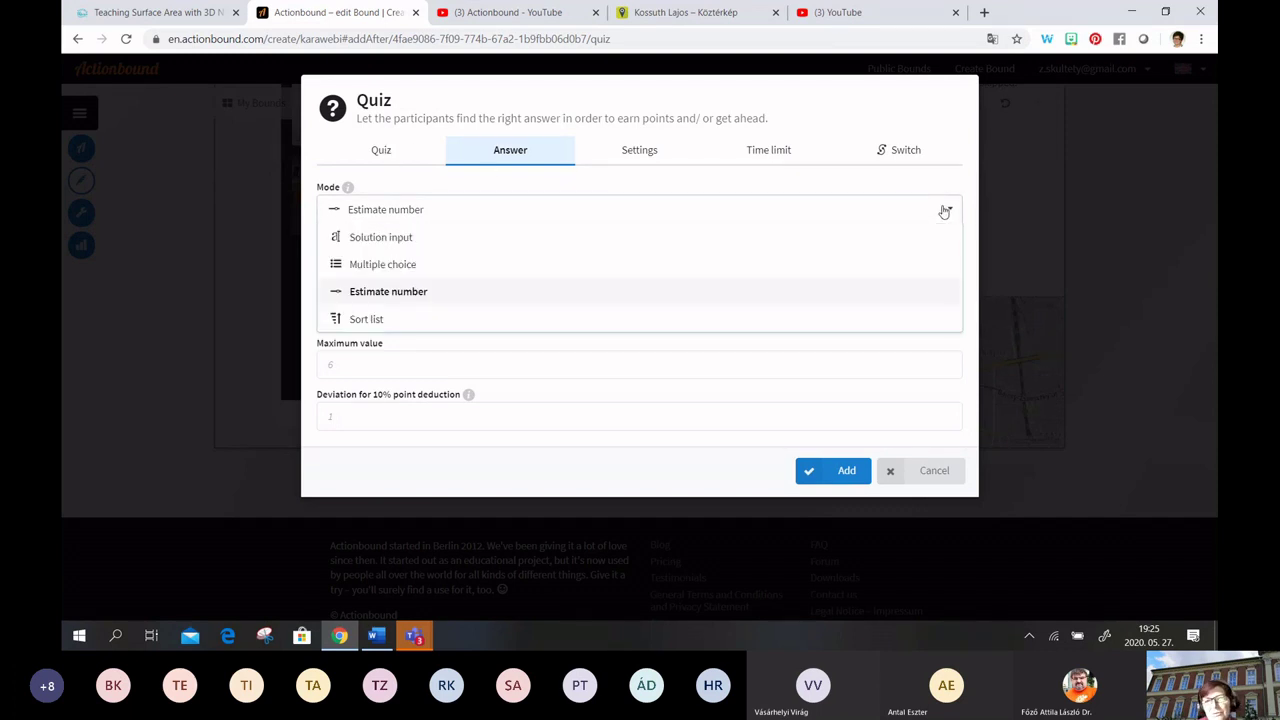
pyautogui.click(420, 268)
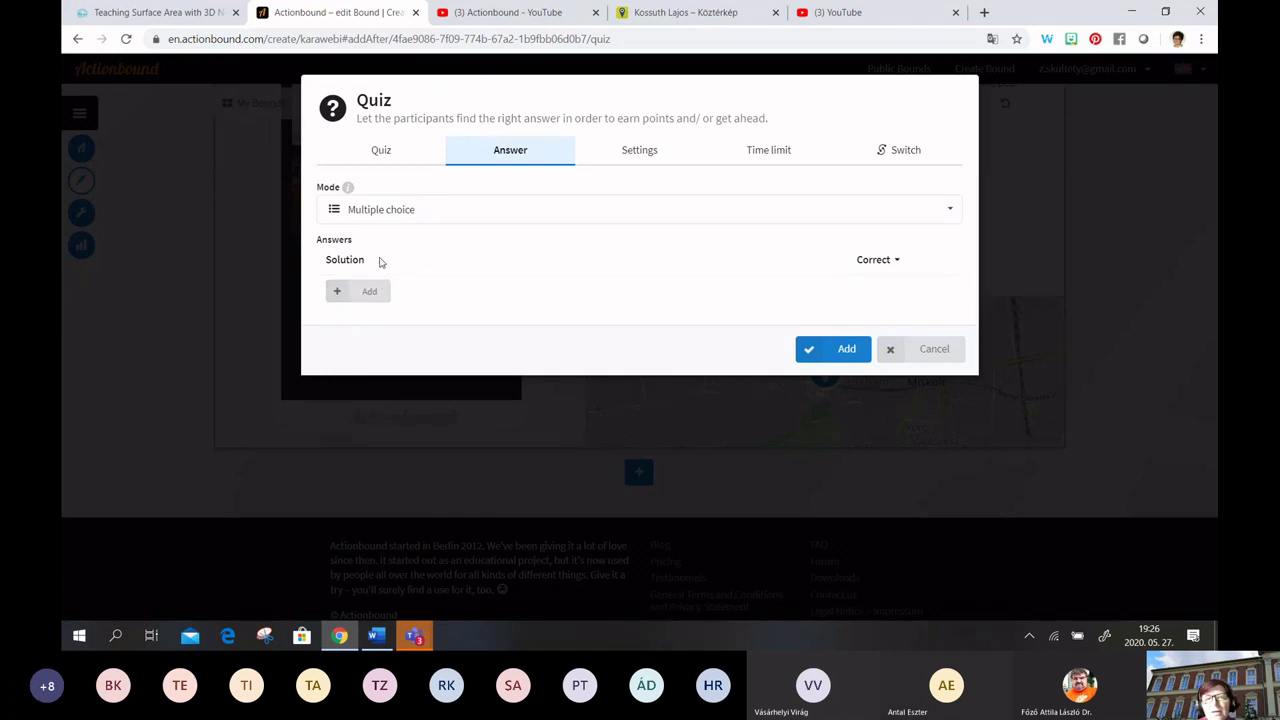
pyautogui.click(945, 214)
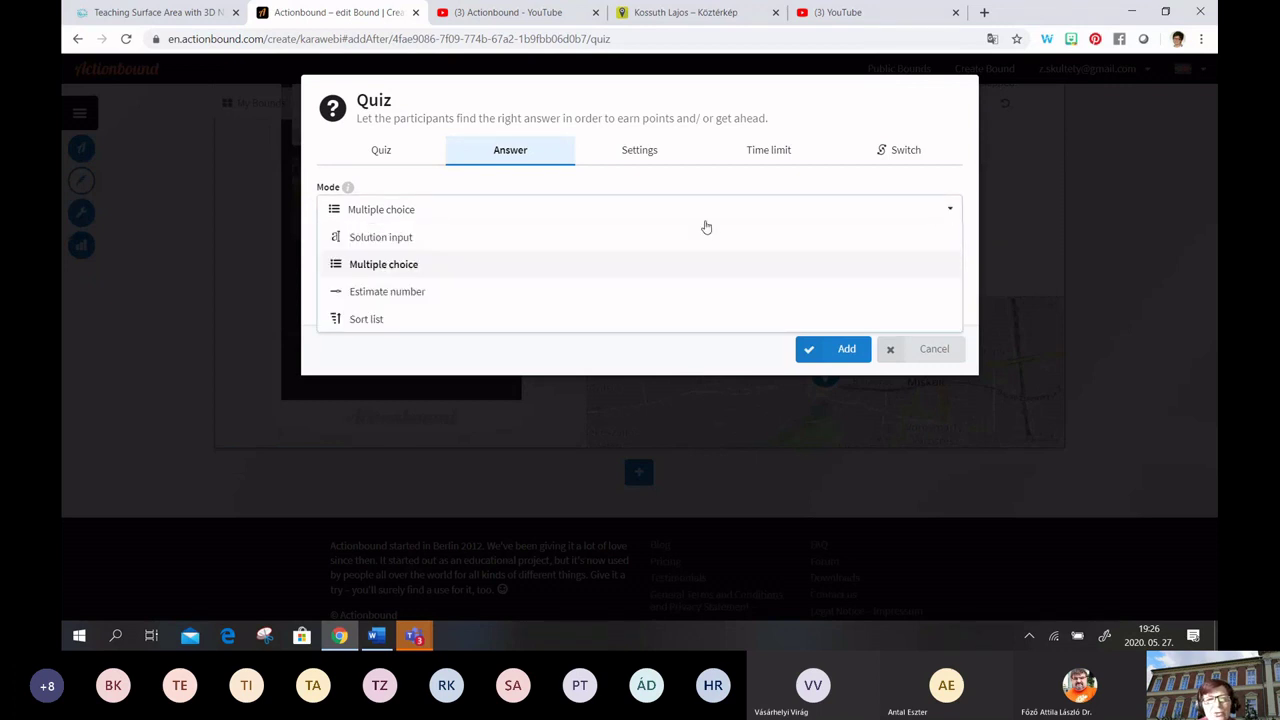
pyautogui.click(391, 240)
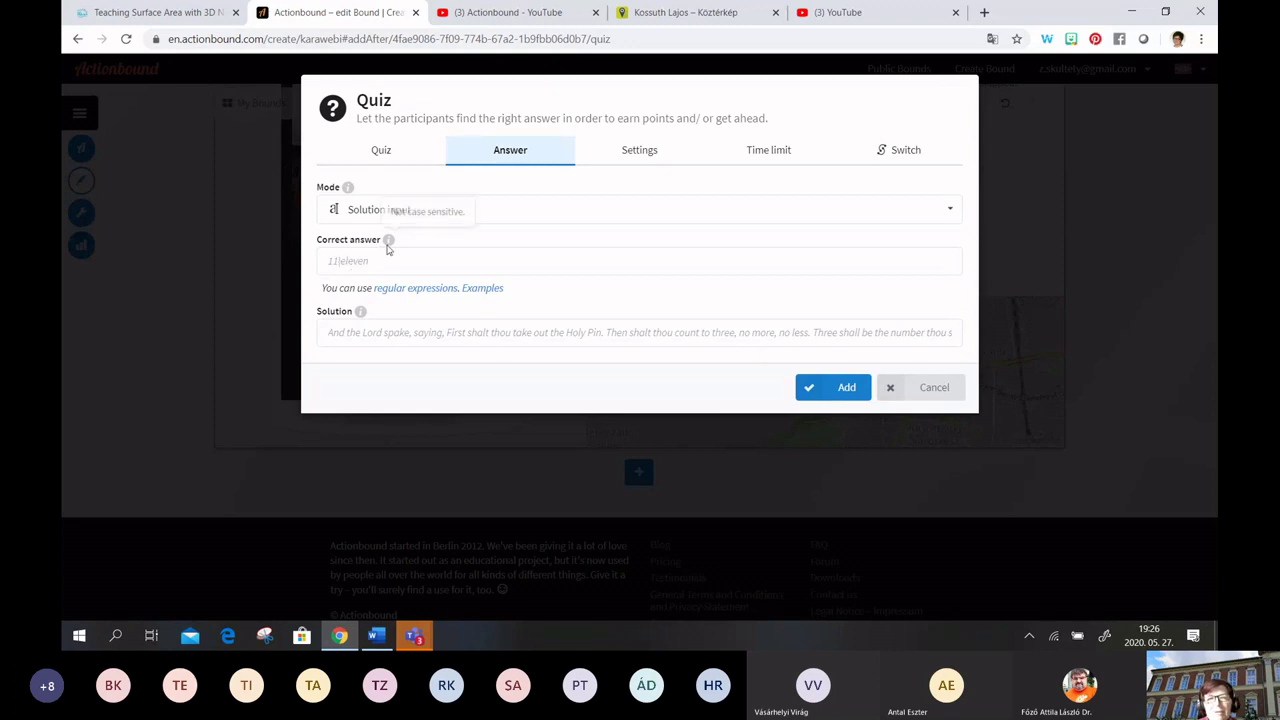
pyautogui.moveTo(390, 247)
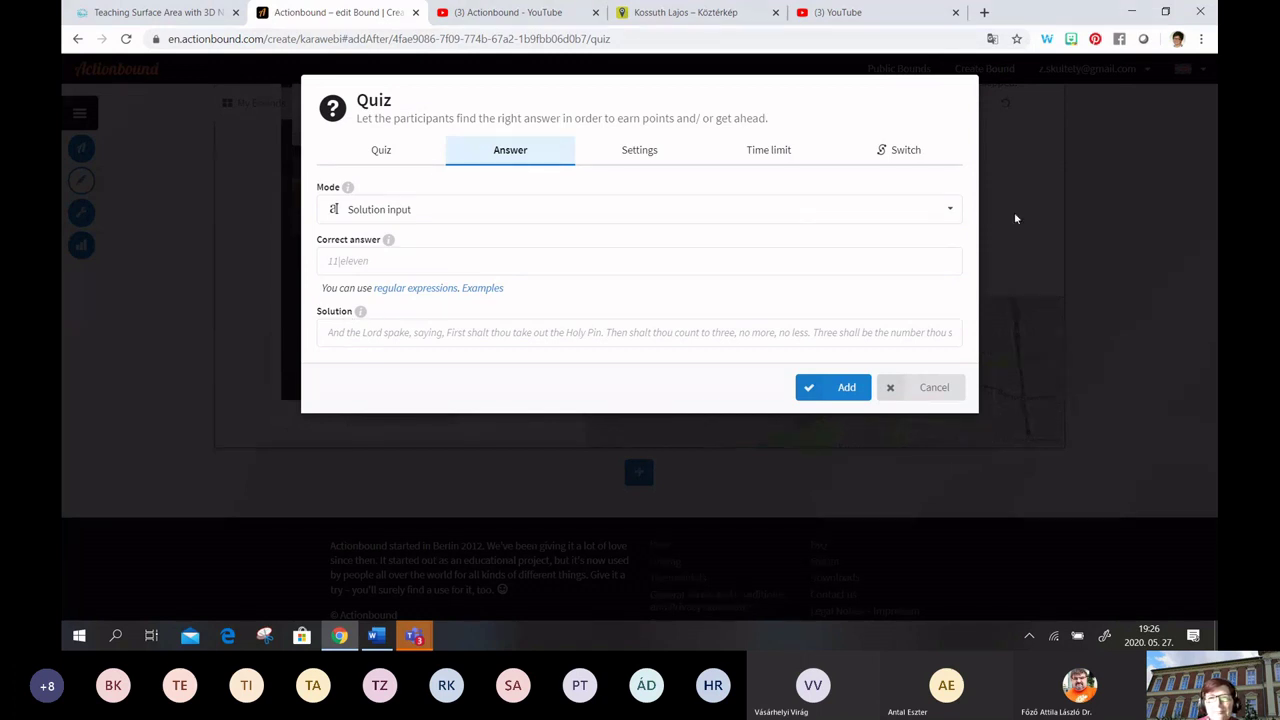
# Try the Sort list answer mode with one empty entry, and view the media library and the quiz settings
pyautogui.click(944, 213)
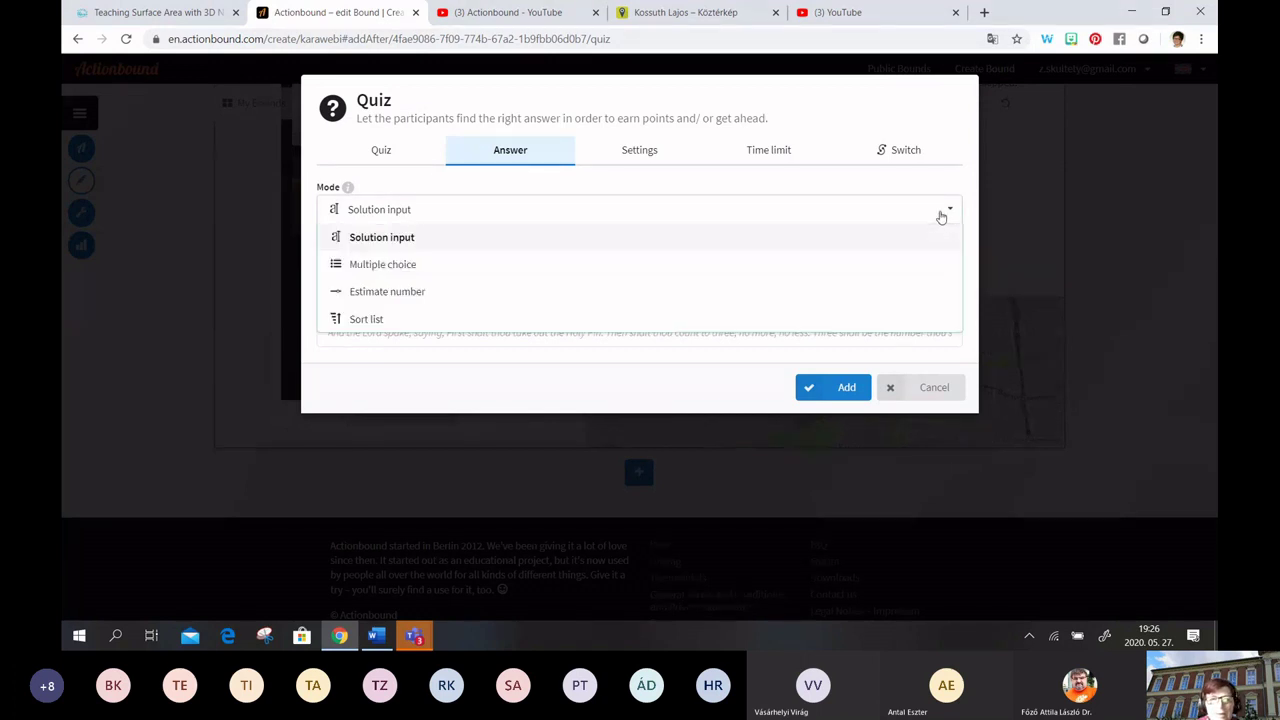
pyautogui.click(438, 320)
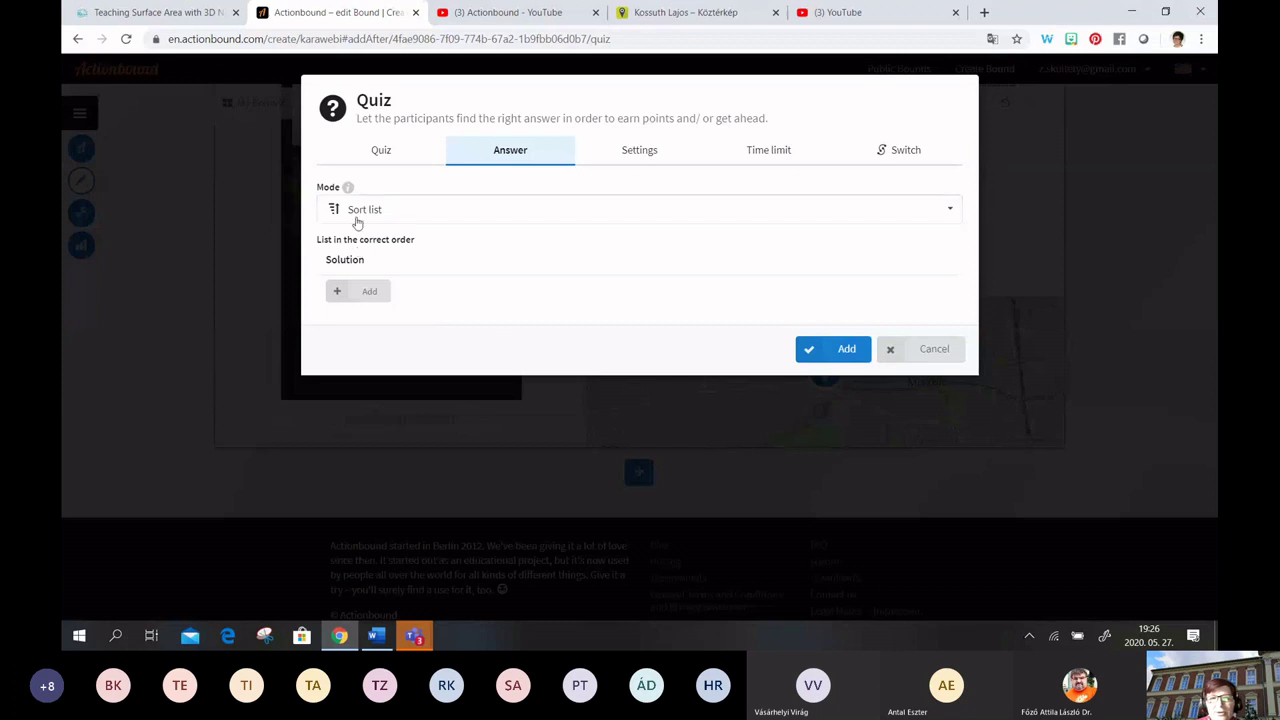
pyautogui.click(371, 289)
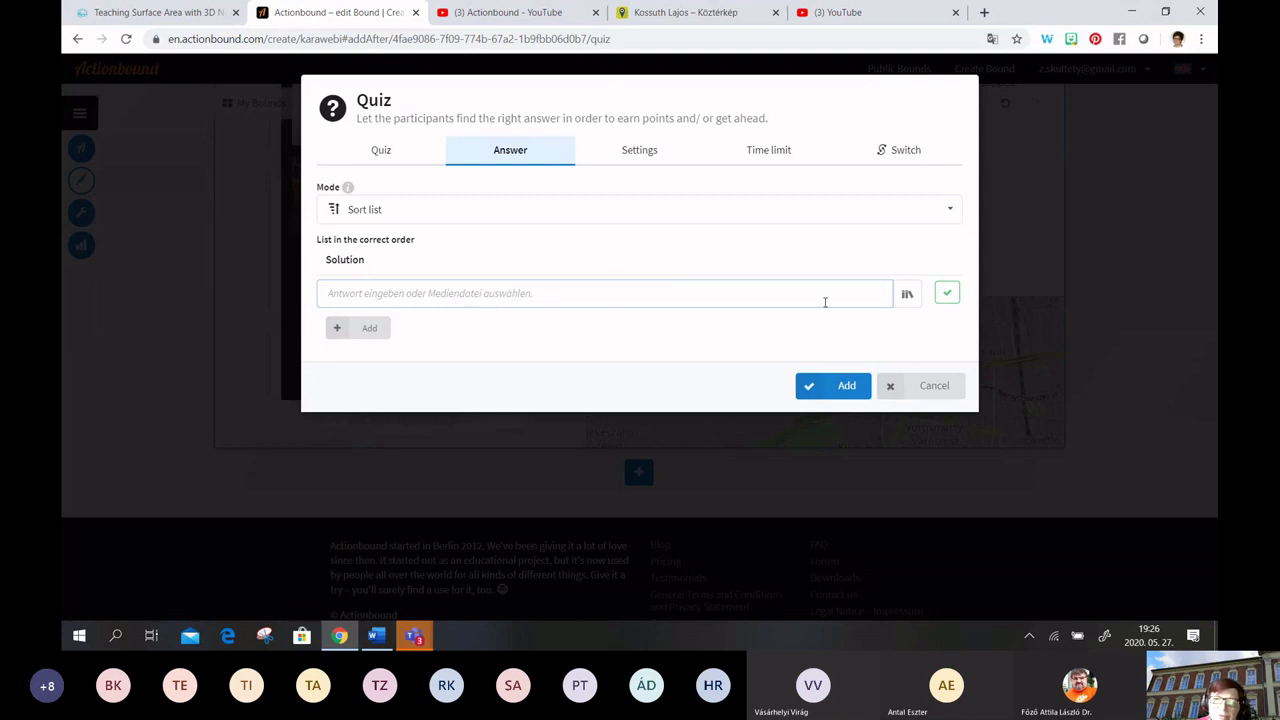
pyautogui.click(362, 331)
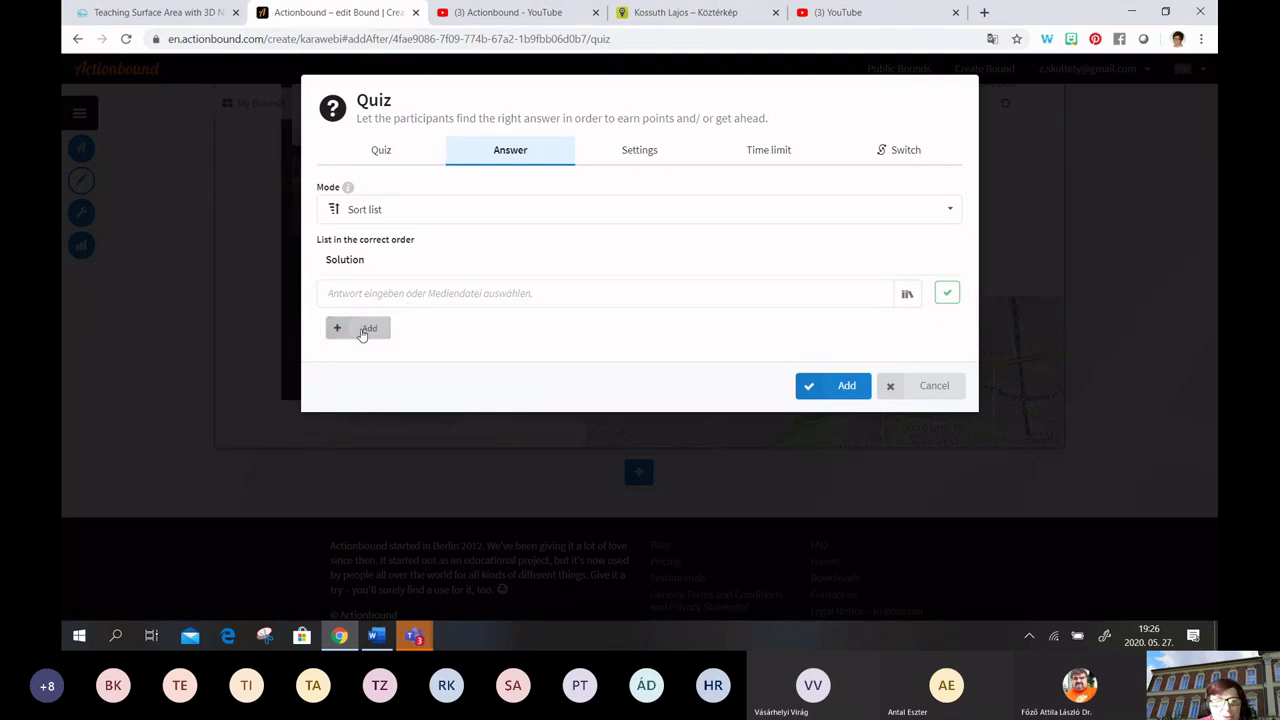
pyautogui.click(907, 296)
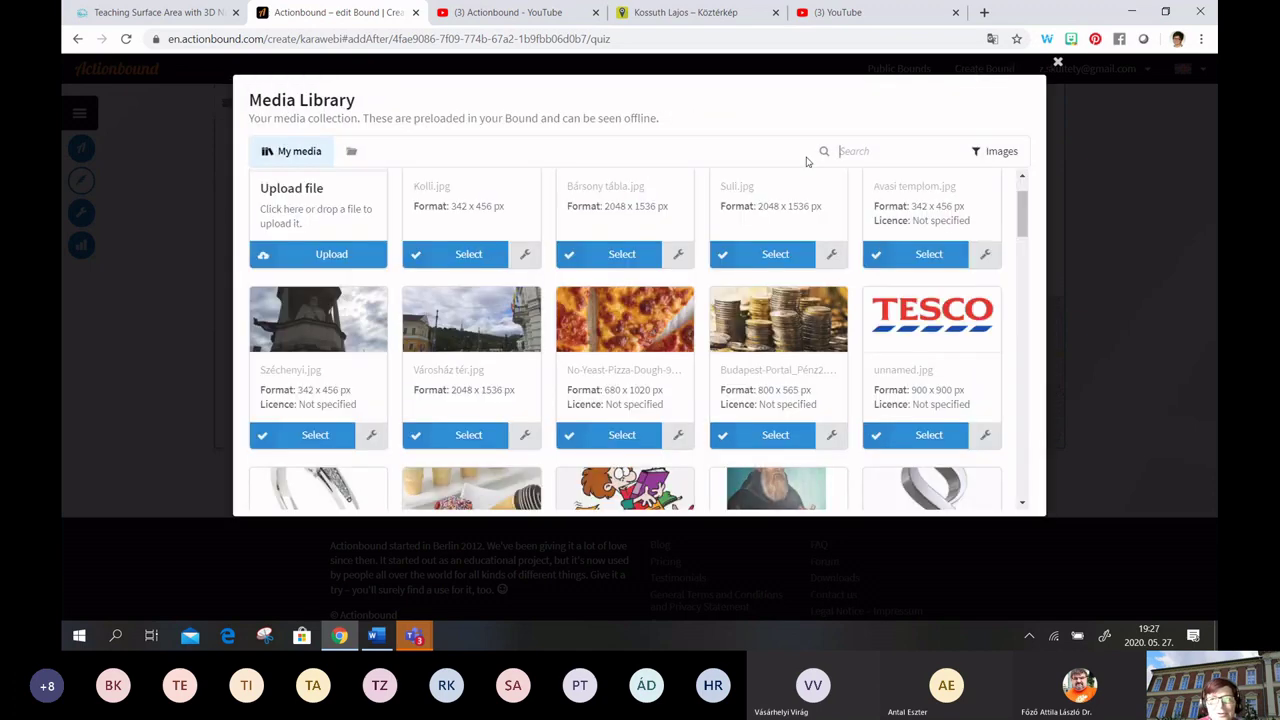
pyautogui.click(1057, 67)
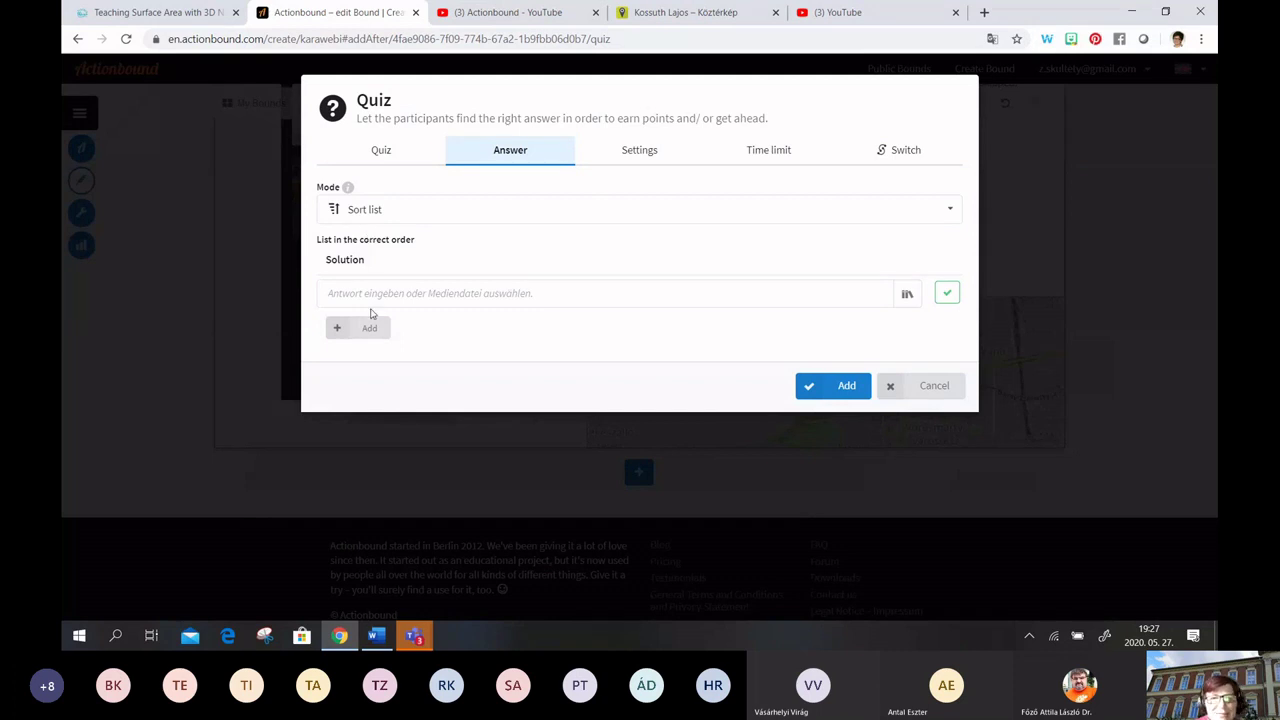
pyautogui.click(630, 150)
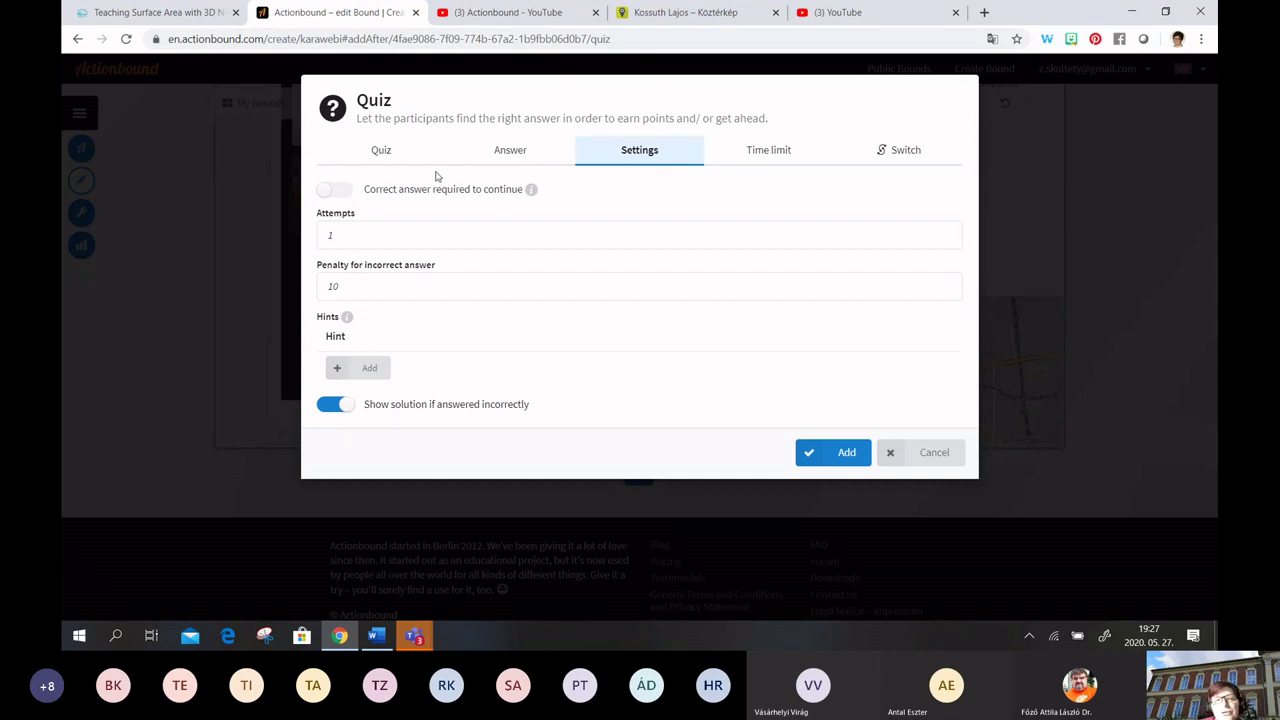
pyautogui.click(508, 156)
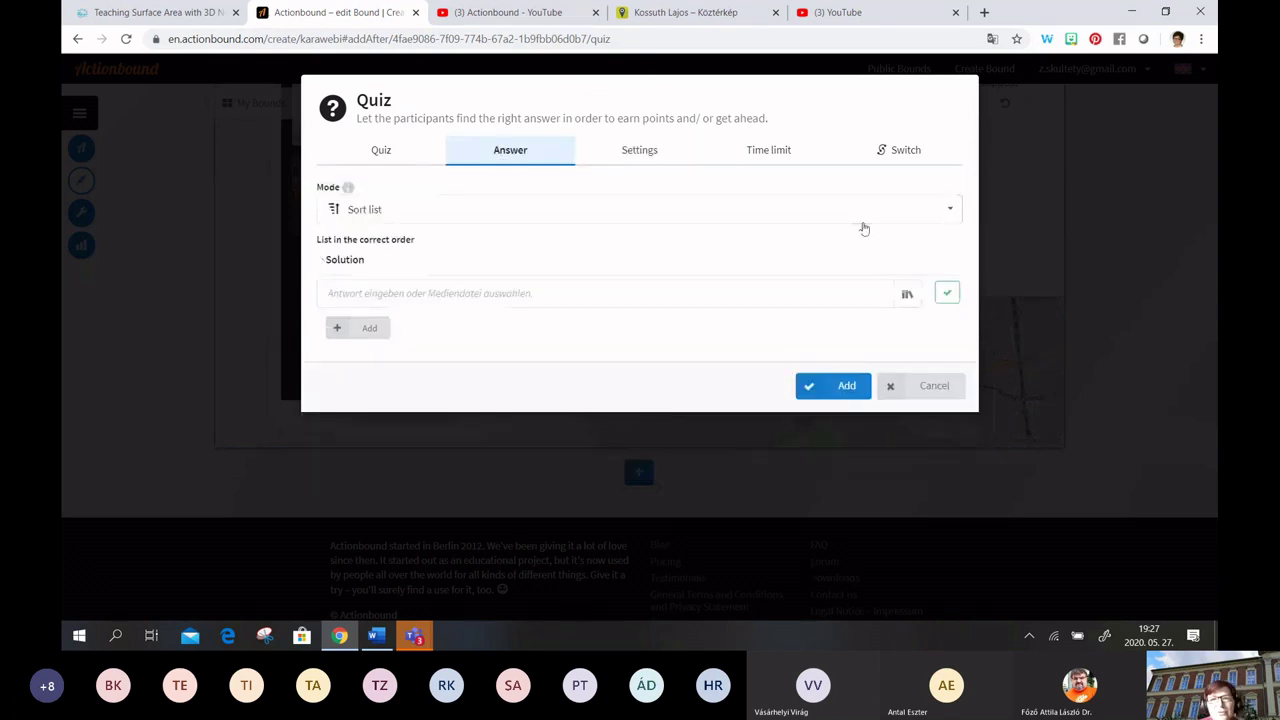
# Set the quiz's answer mode to Multiple choice after a brief look at Solution input
pyautogui.click(951, 214)
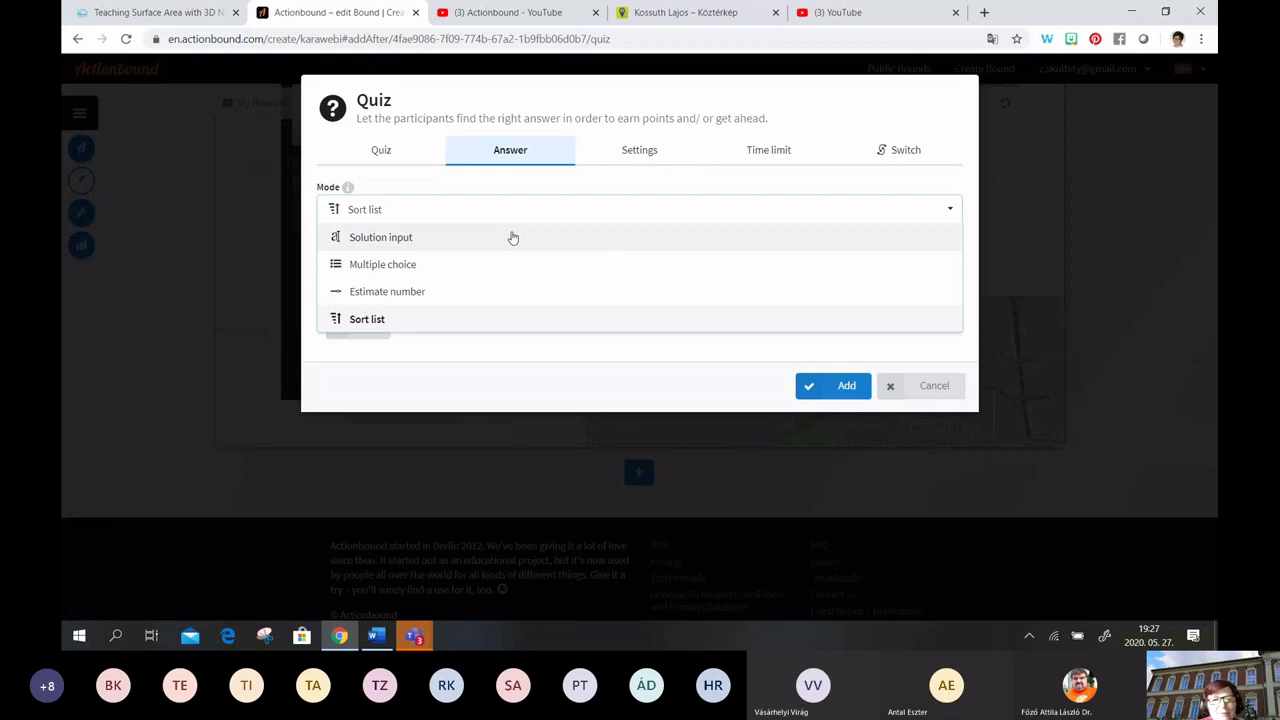
pyautogui.click(515, 236)
pyautogui.click(929, 215)
pyautogui.click(532, 266)
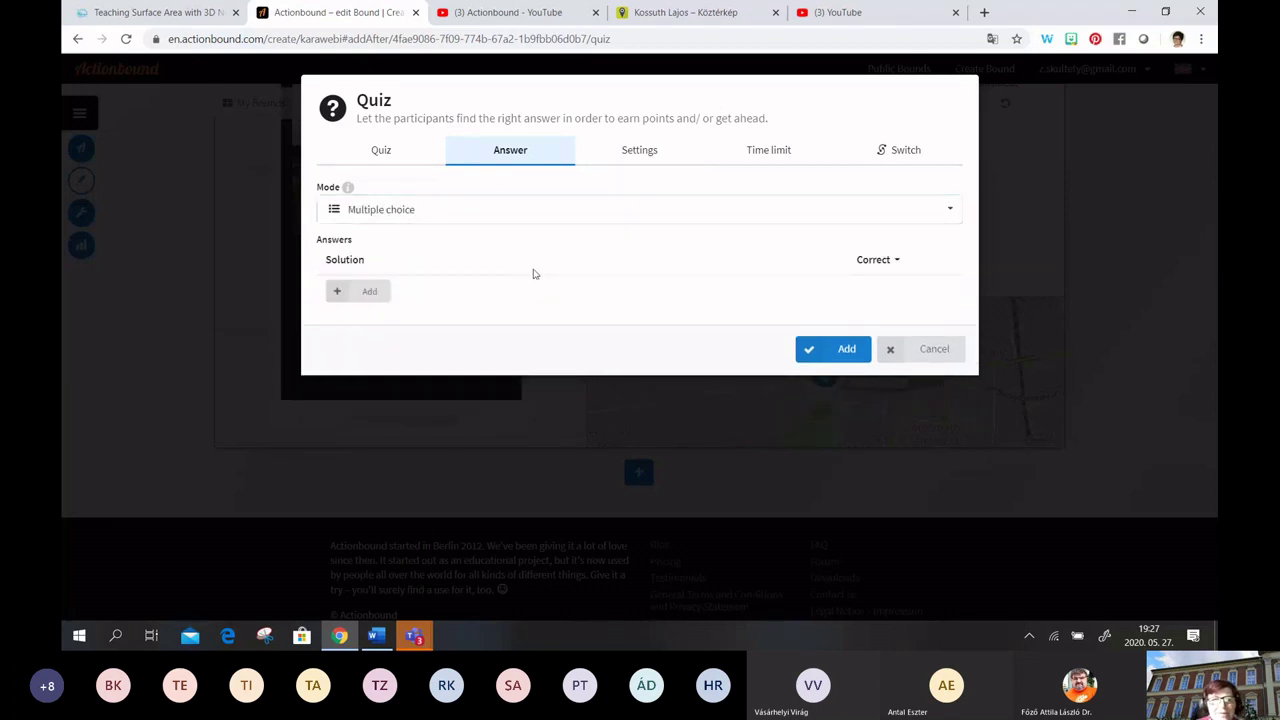
# Add "1994.október 23-án" and "1994. március 15-én" as the first two answers of the multiple choice quiz
pyautogui.click(360, 291)
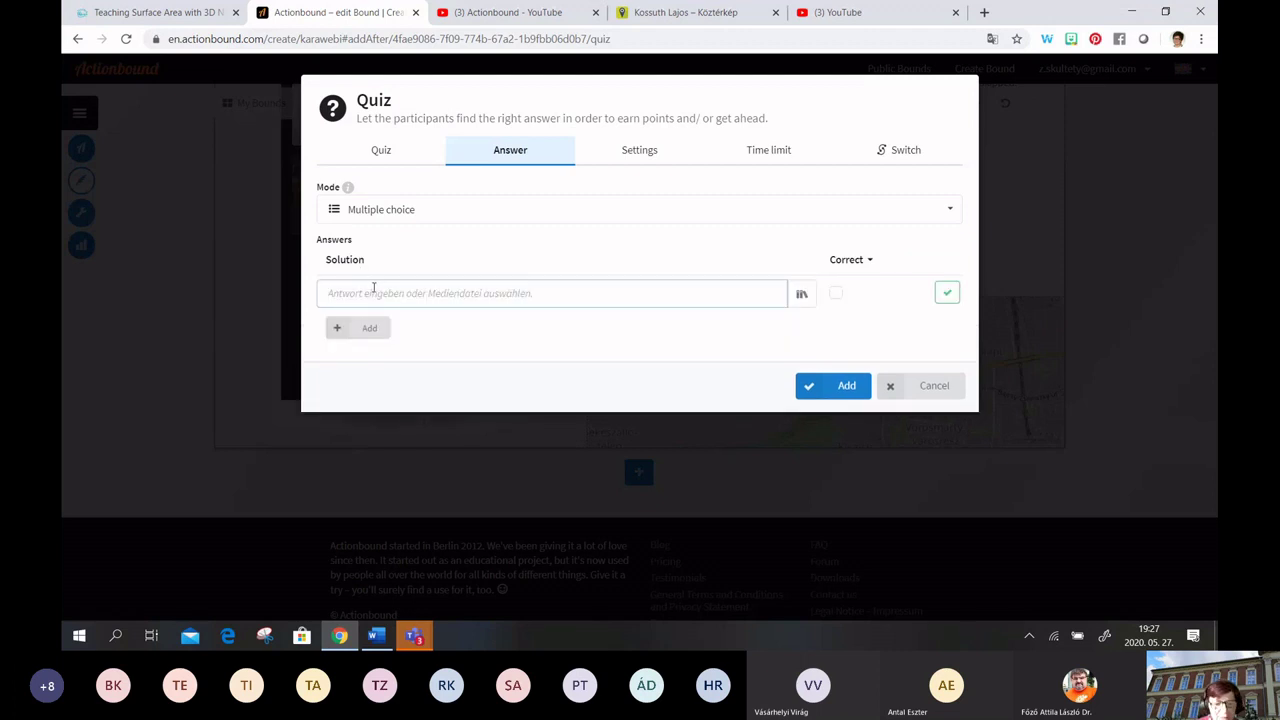
pyautogui.write('1994')
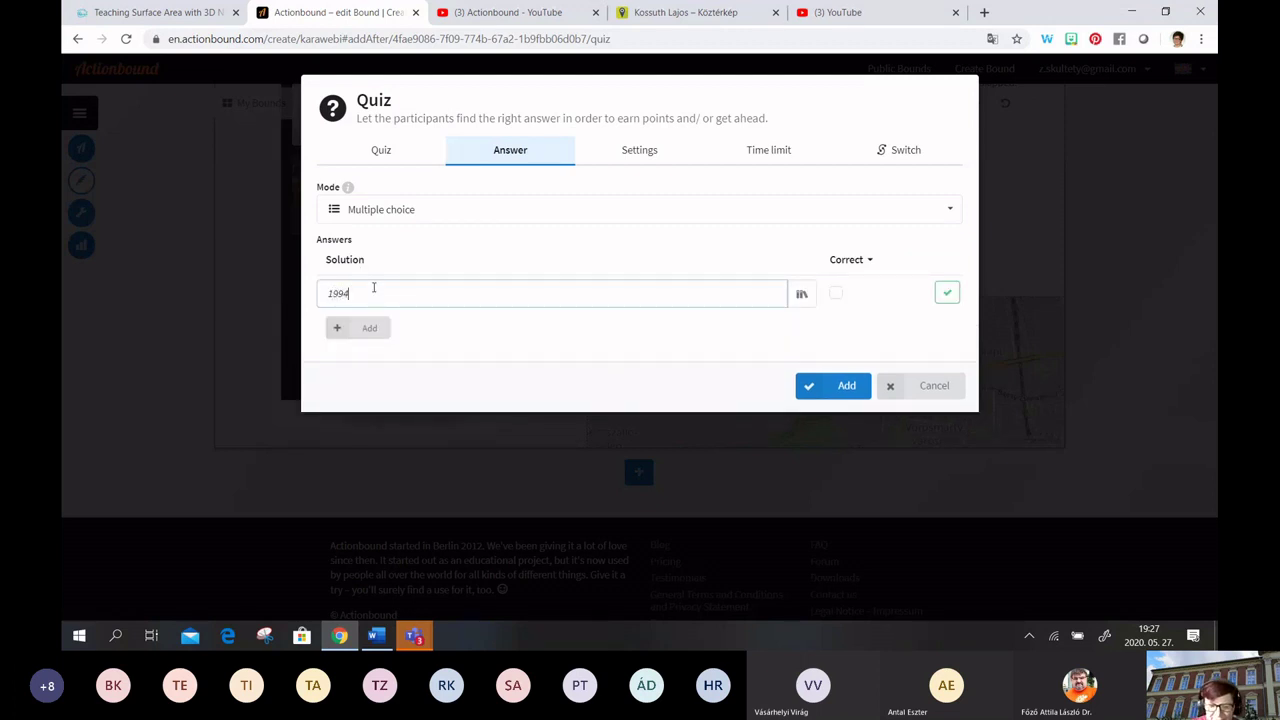
pyautogui.write('.októb')
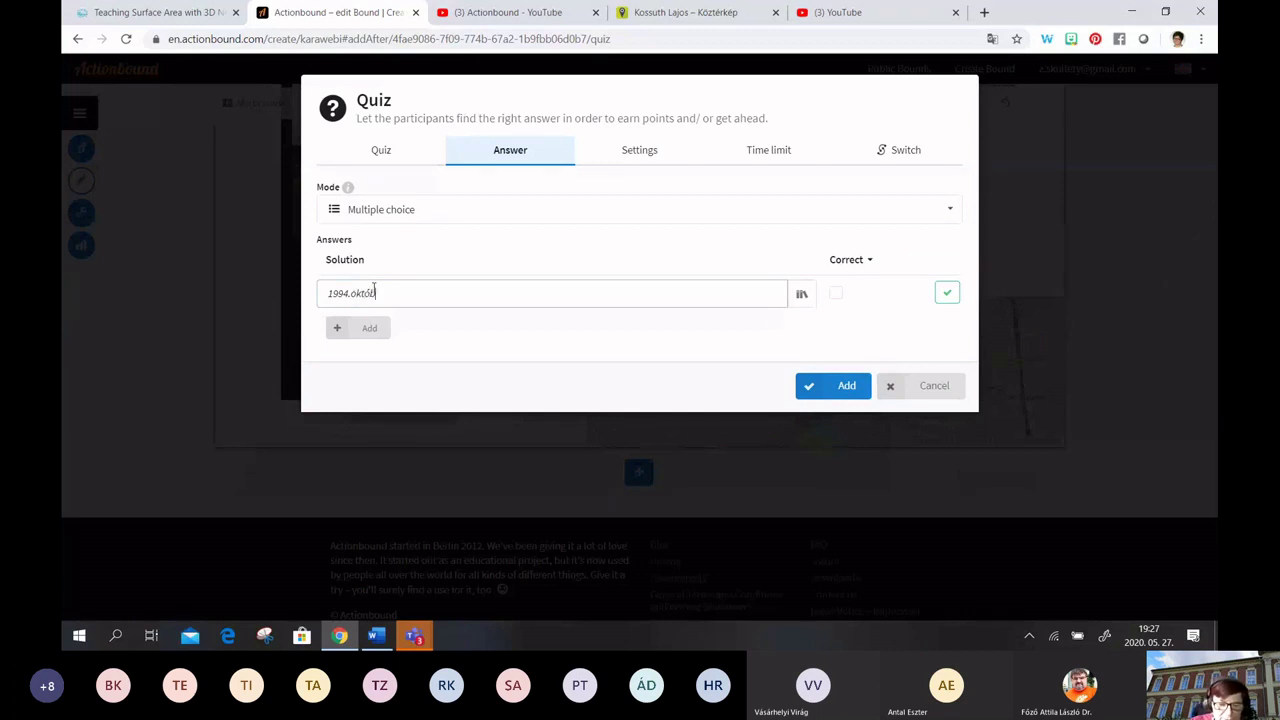
pyautogui.write('er 23-án')
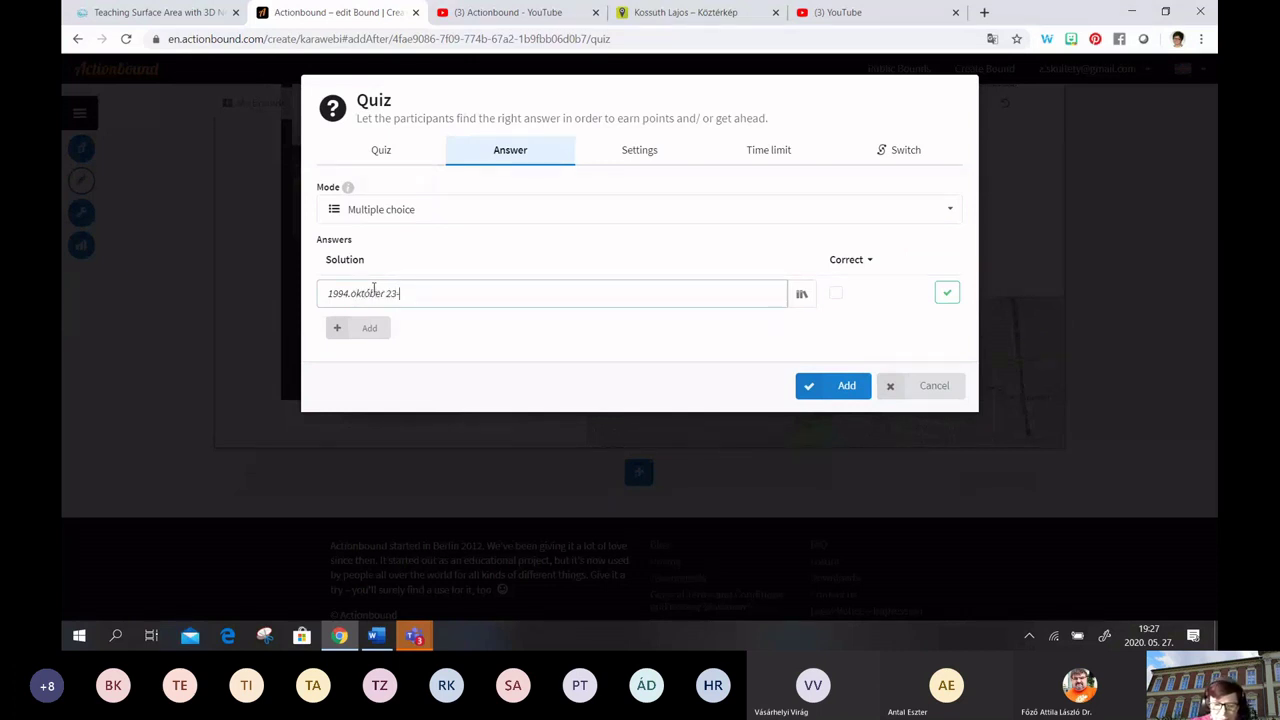
pyautogui.click(364, 330)
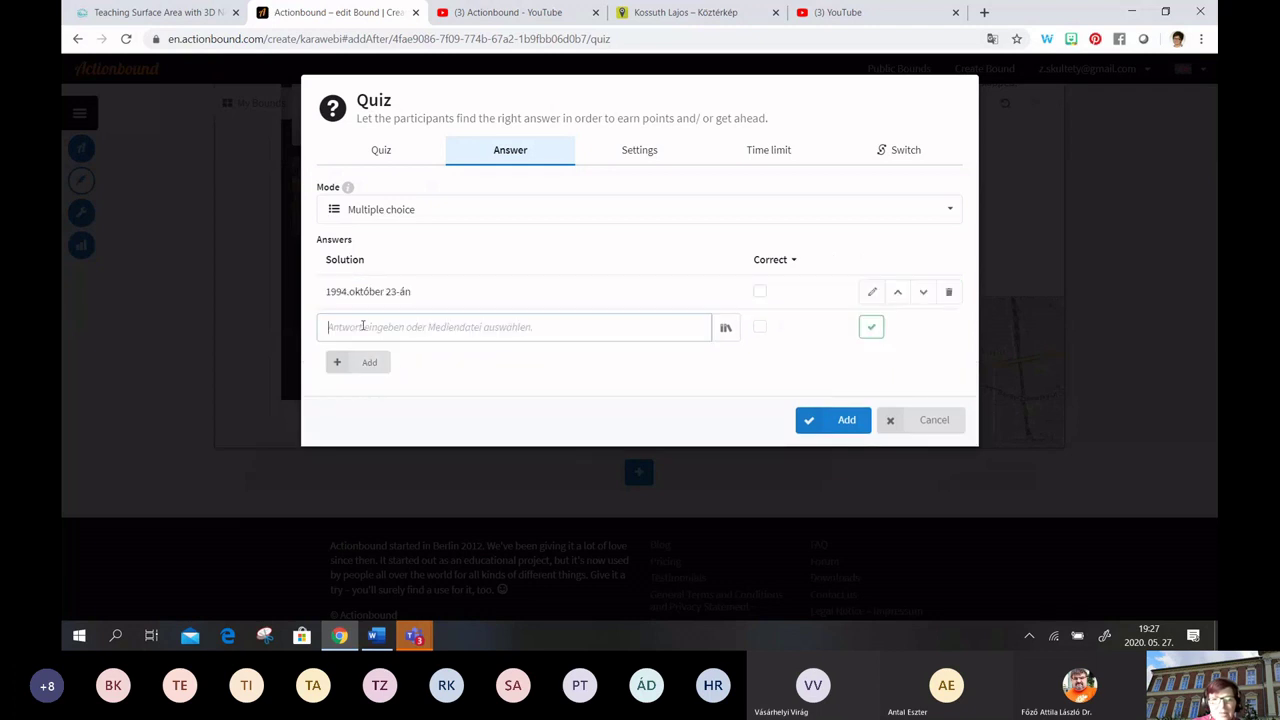
pyautogui.write('1994. márc')
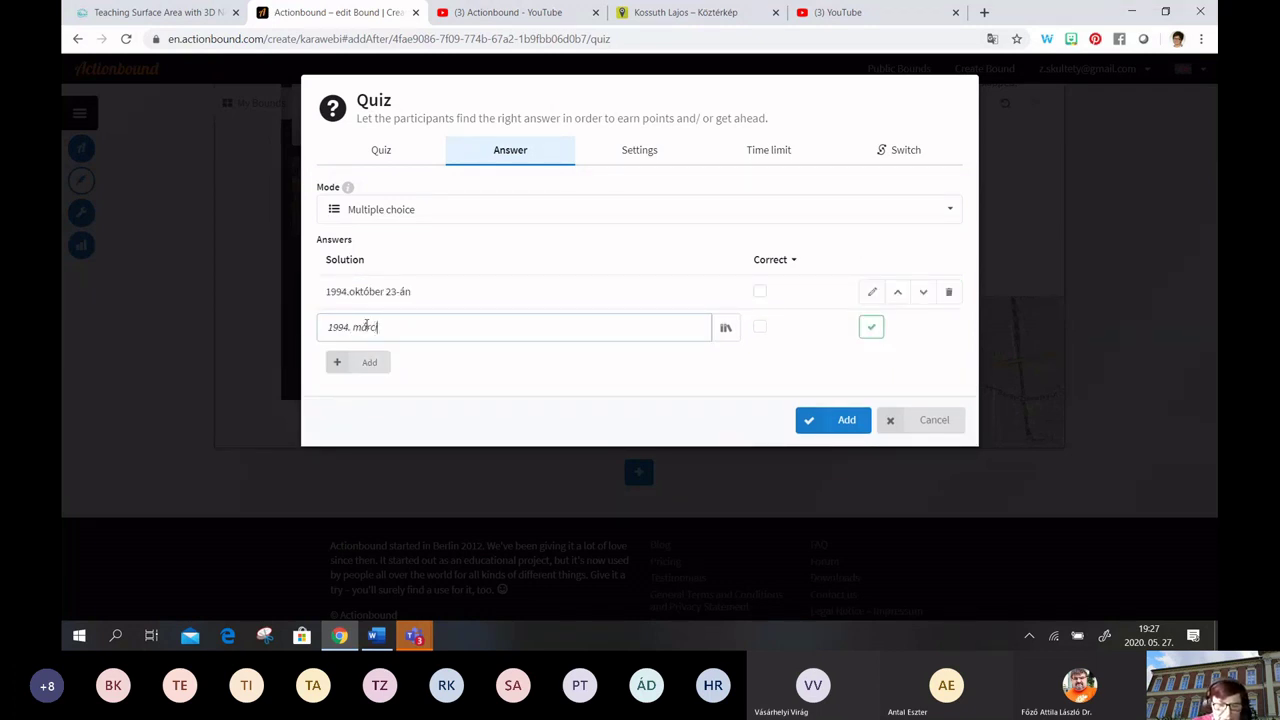
pyautogui.write('ius 15-én')
# Add "1994. május 1-jén" as the third answer and mark "1994.október 23-án" as the correct one
pyautogui.click(376, 361)
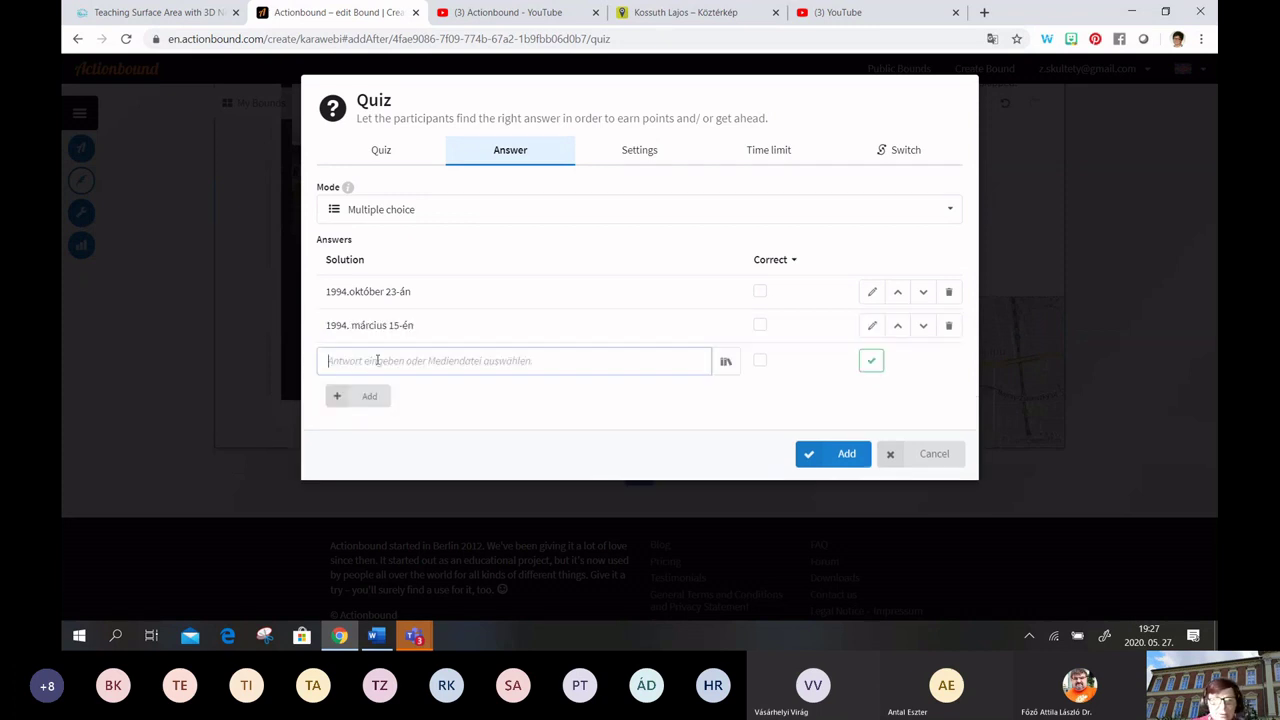
pyautogui.write('1994')
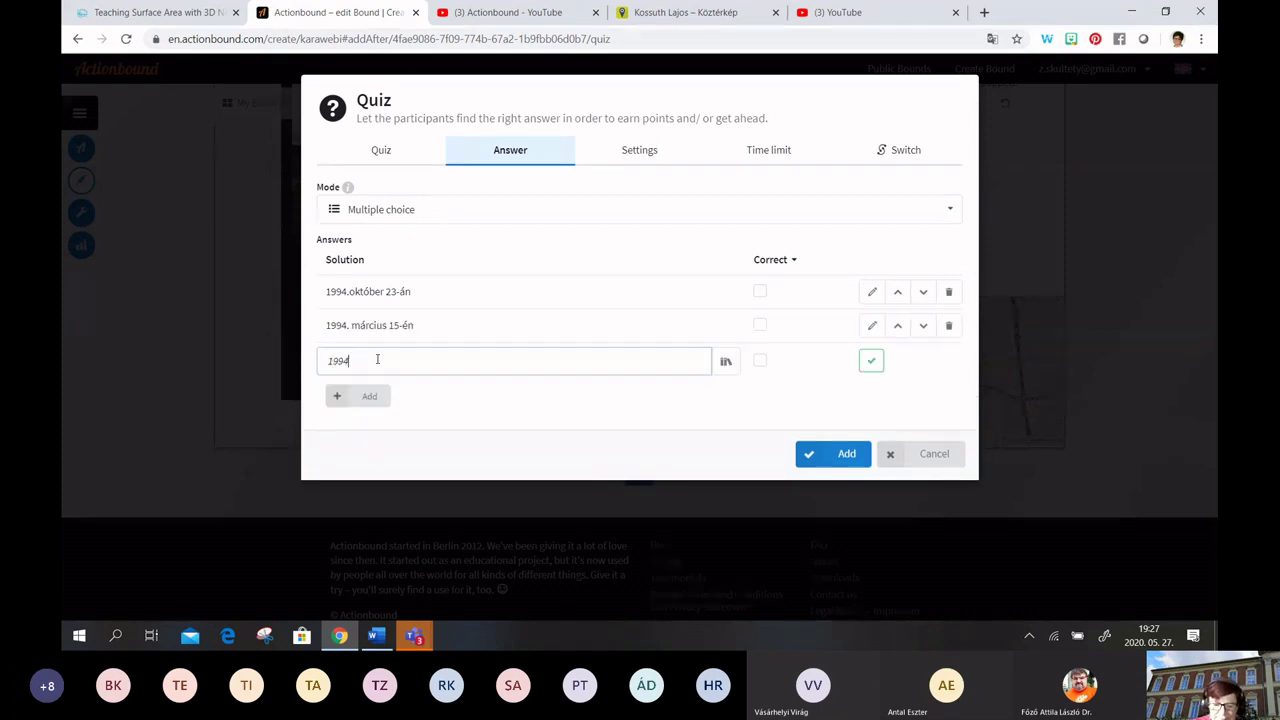
pyautogui.write('. máju')
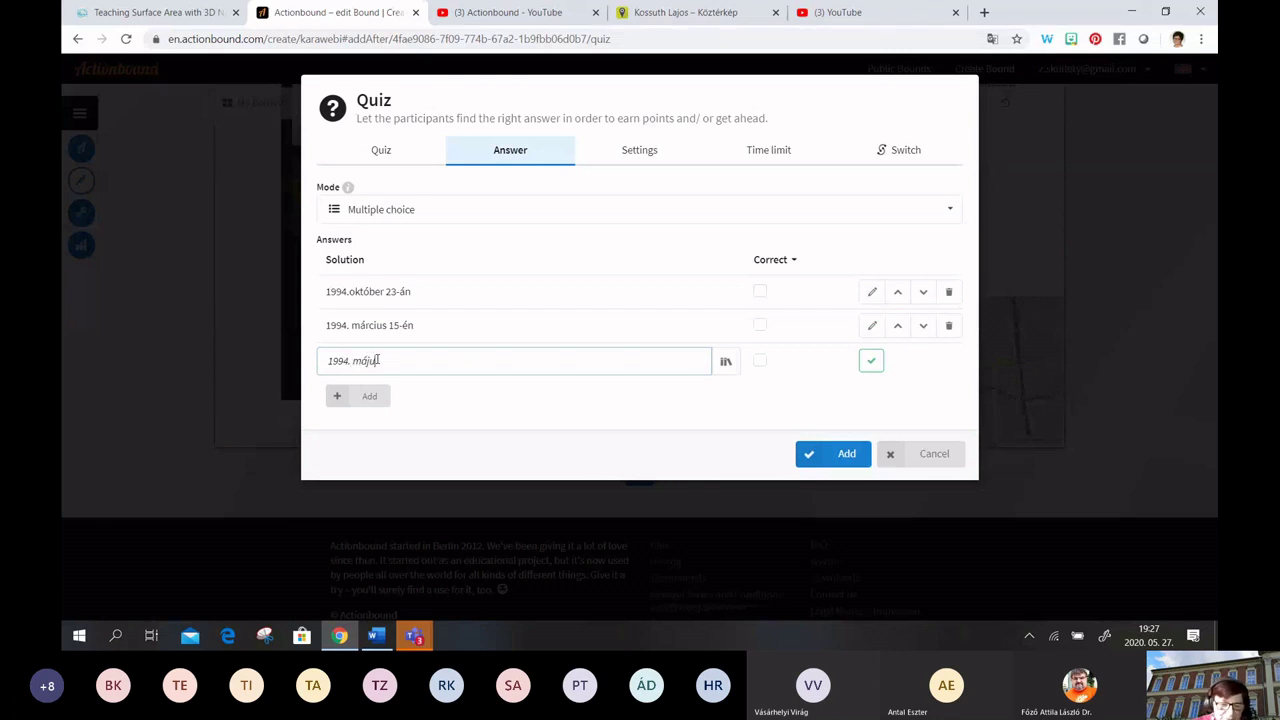
pyautogui.write('s 1-jén')
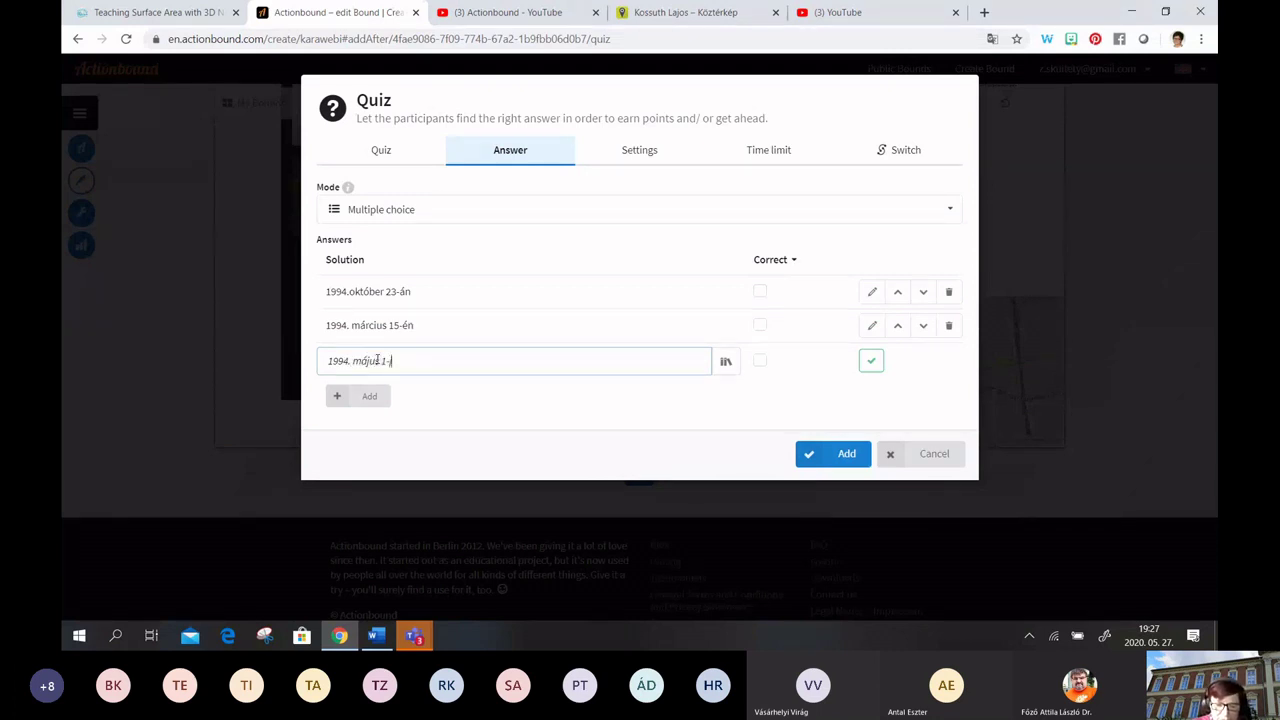
pyautogui.click(760, 292)
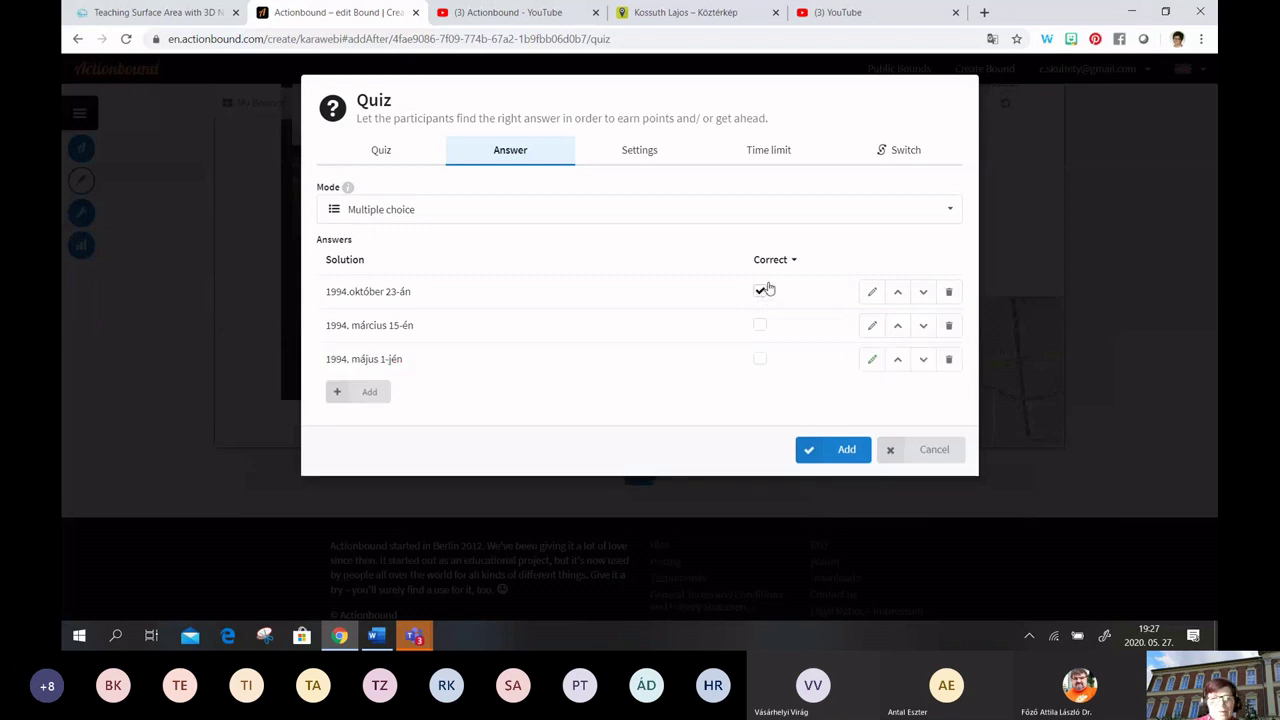
# Try the Correct answer required to continue option in the quiz settings and switch it off again
pyautogui.click(646, 152)
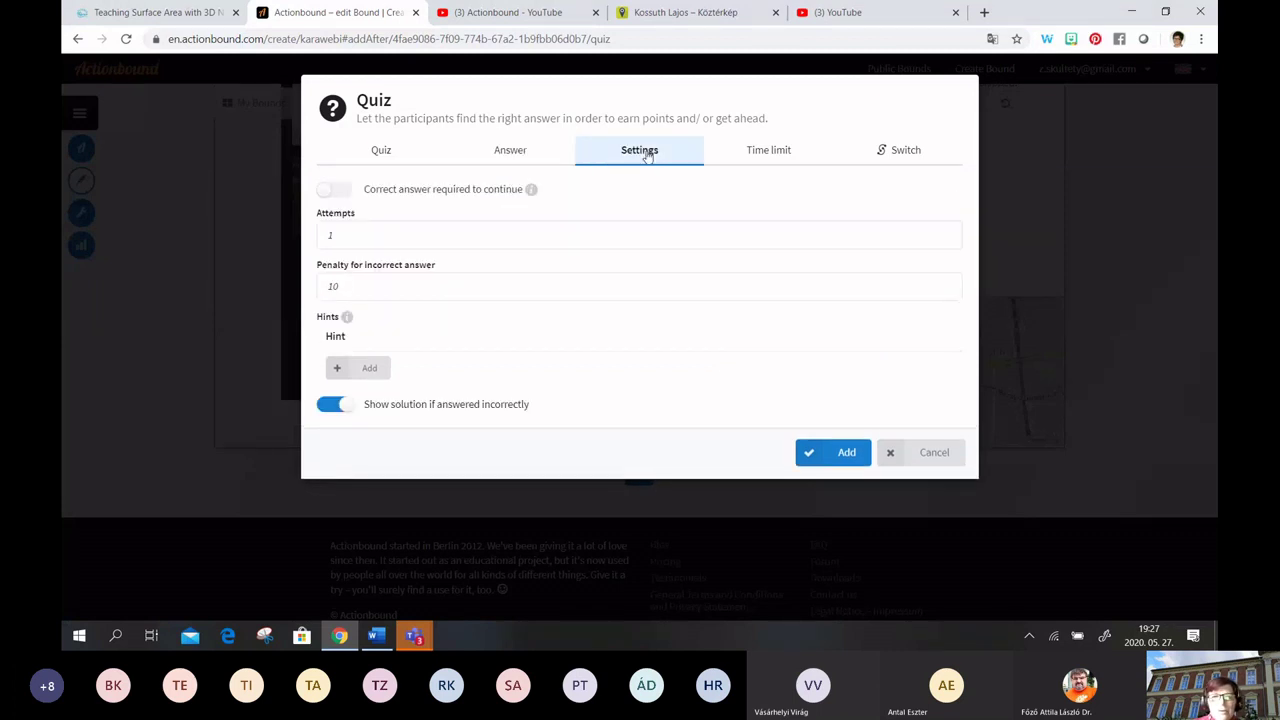
pyautogui.click(344, 193)
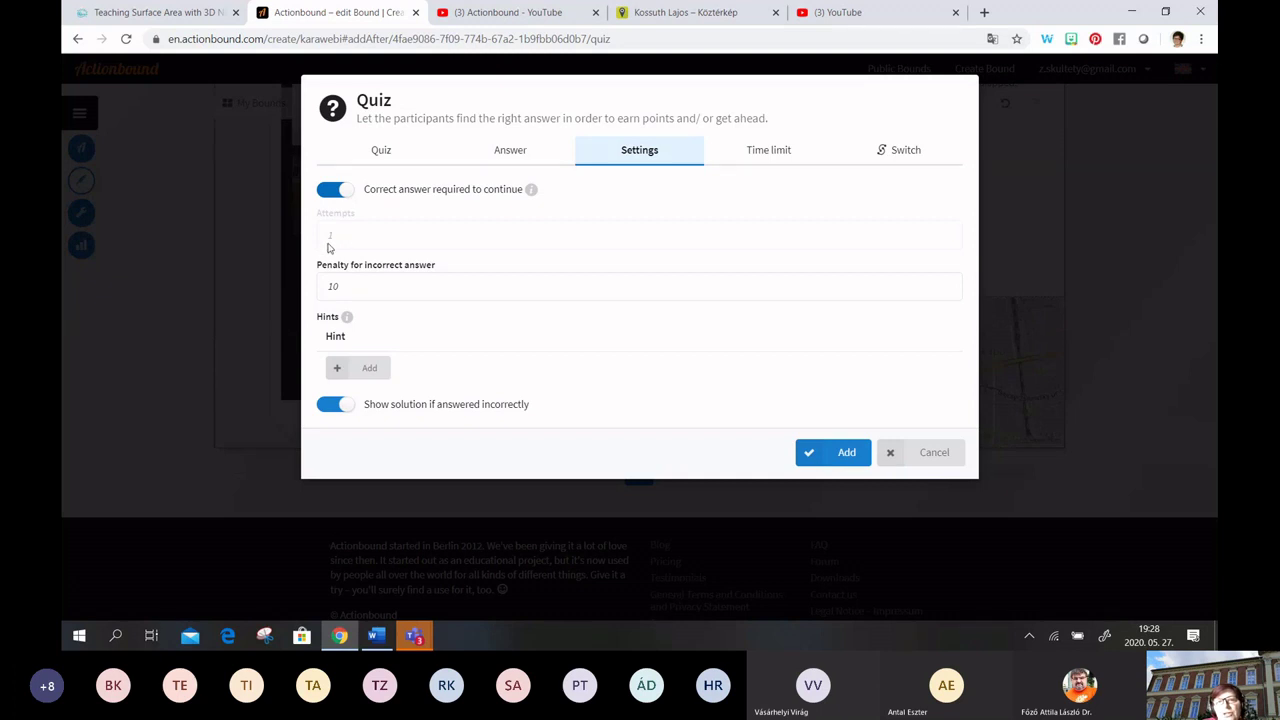
pyautogui.click(332, 192)
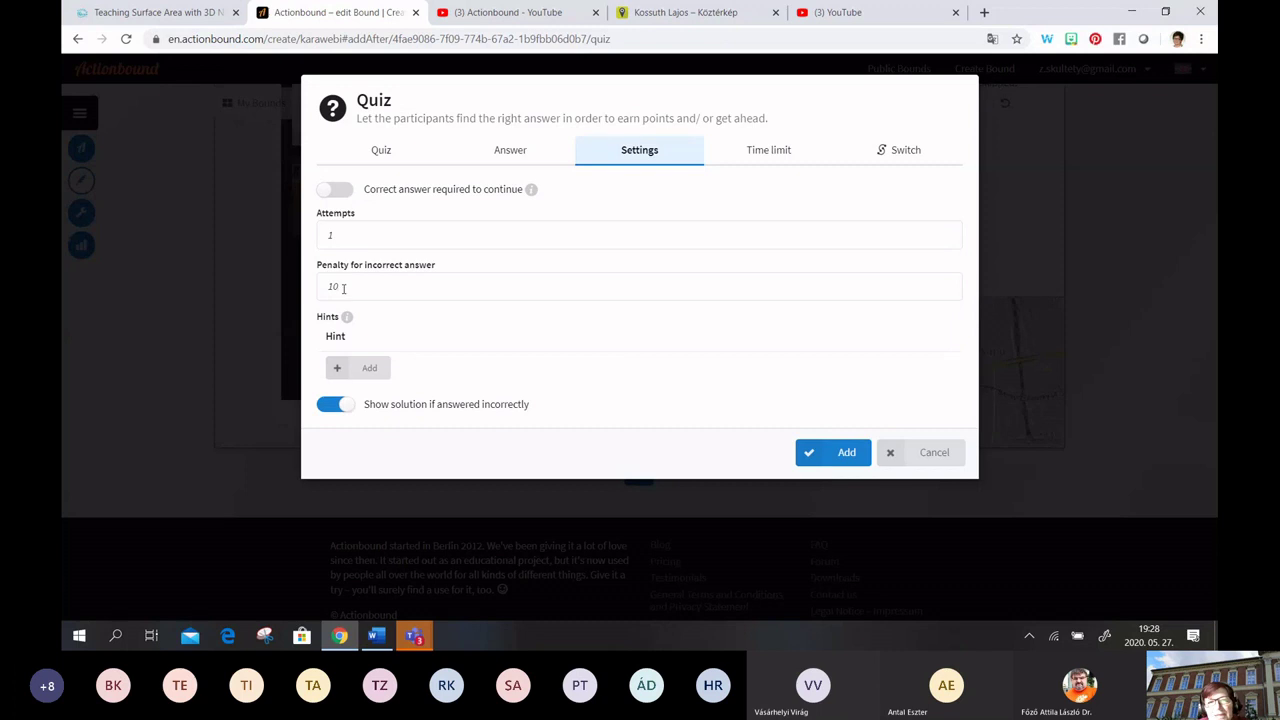
# Add the hint "Ősszel." to the quiz settings
pyautogui.moveTo(345, 319)
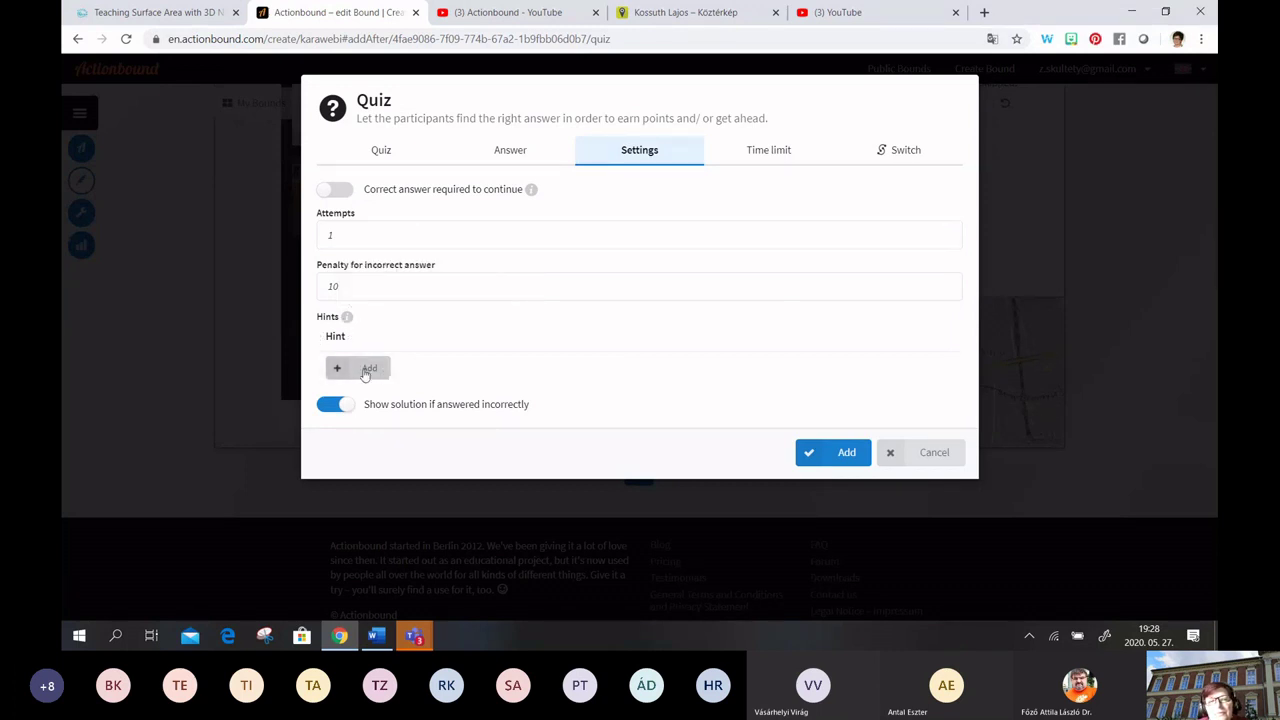
pyautogui.click(372, 368)
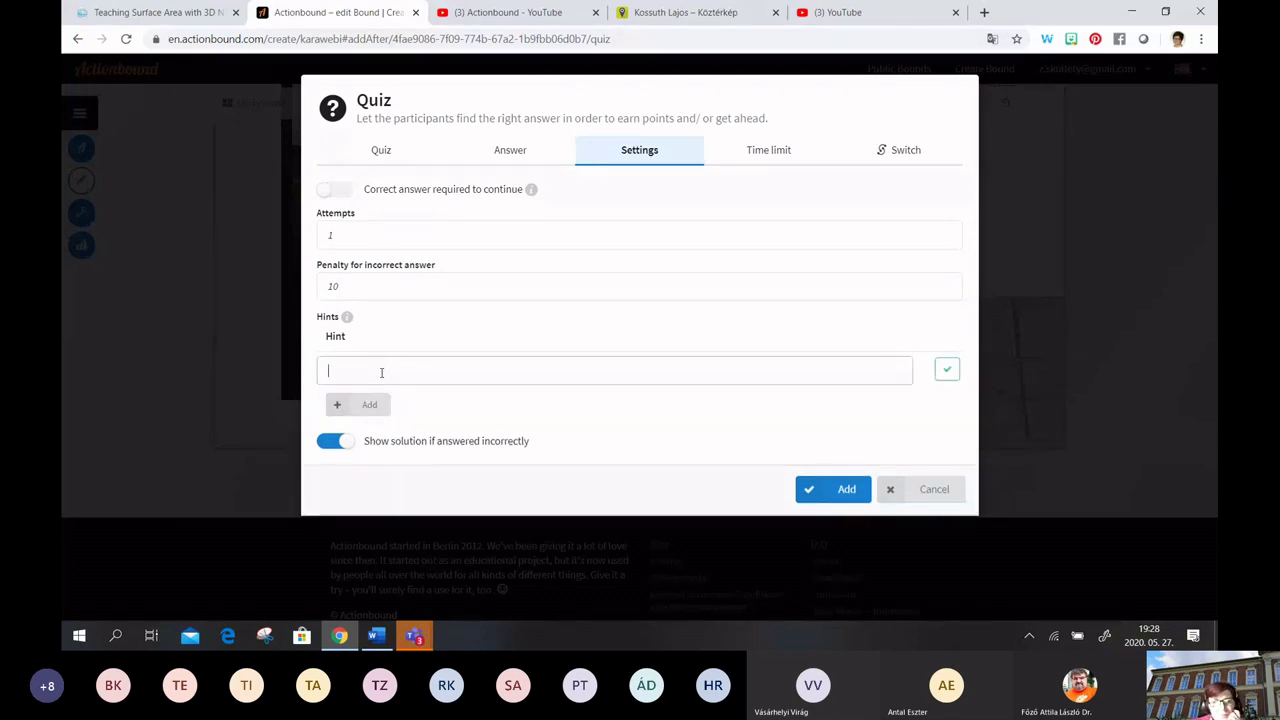
pyautogui.write('C')
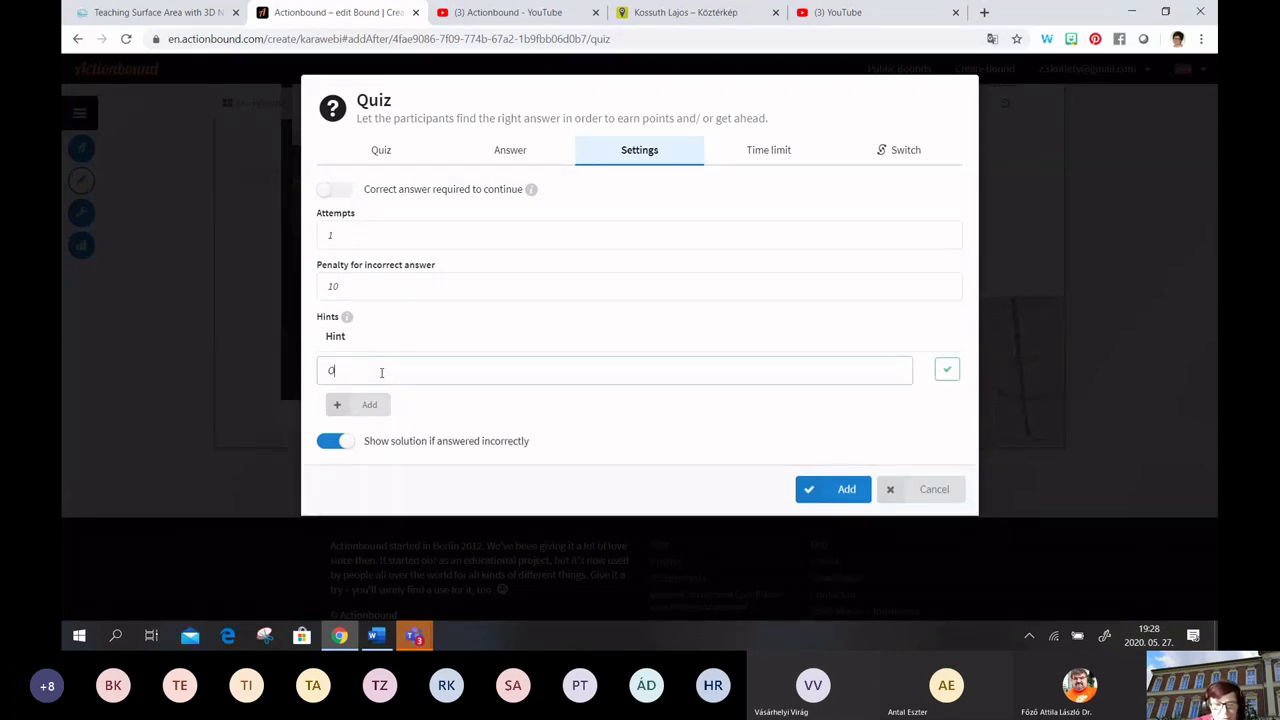
pyautogui.write('ssze')
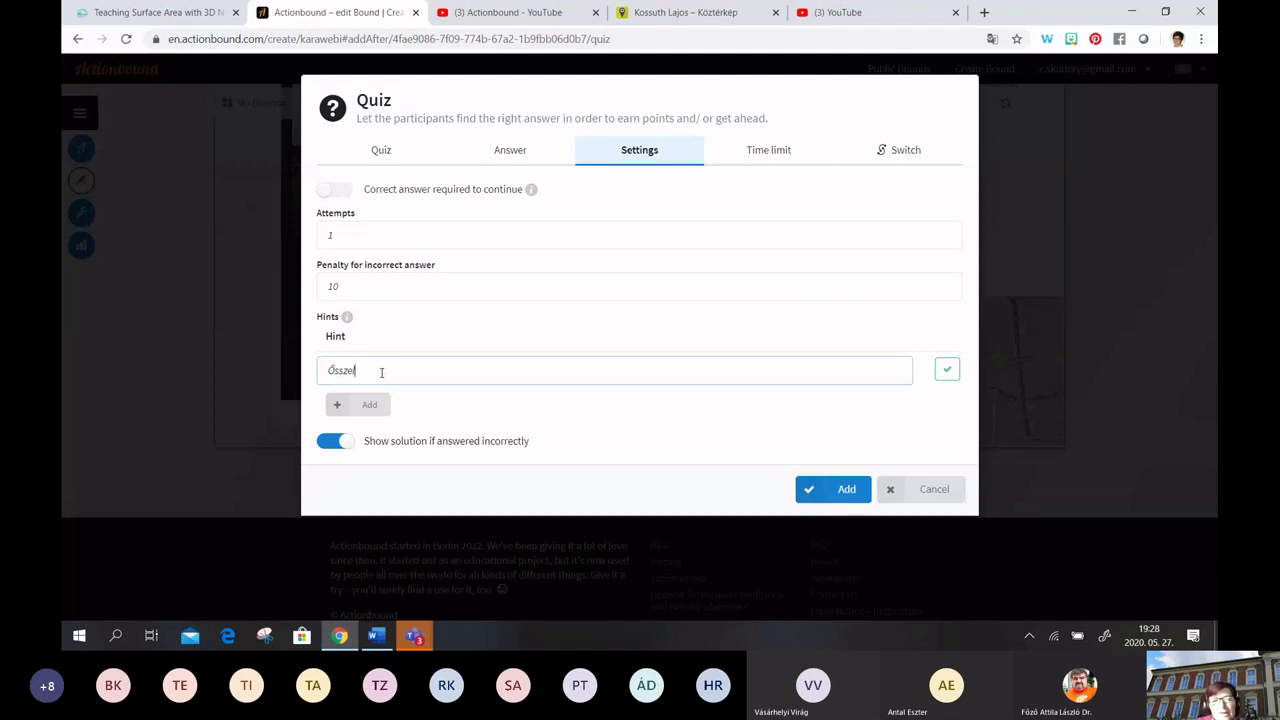
pyautogui.write('l.')
# Enable a 60-second time limit with a 10-second threshold for the 10% point deduction, and add the finished quiz to the bound
pyautogui.click(754, 150)
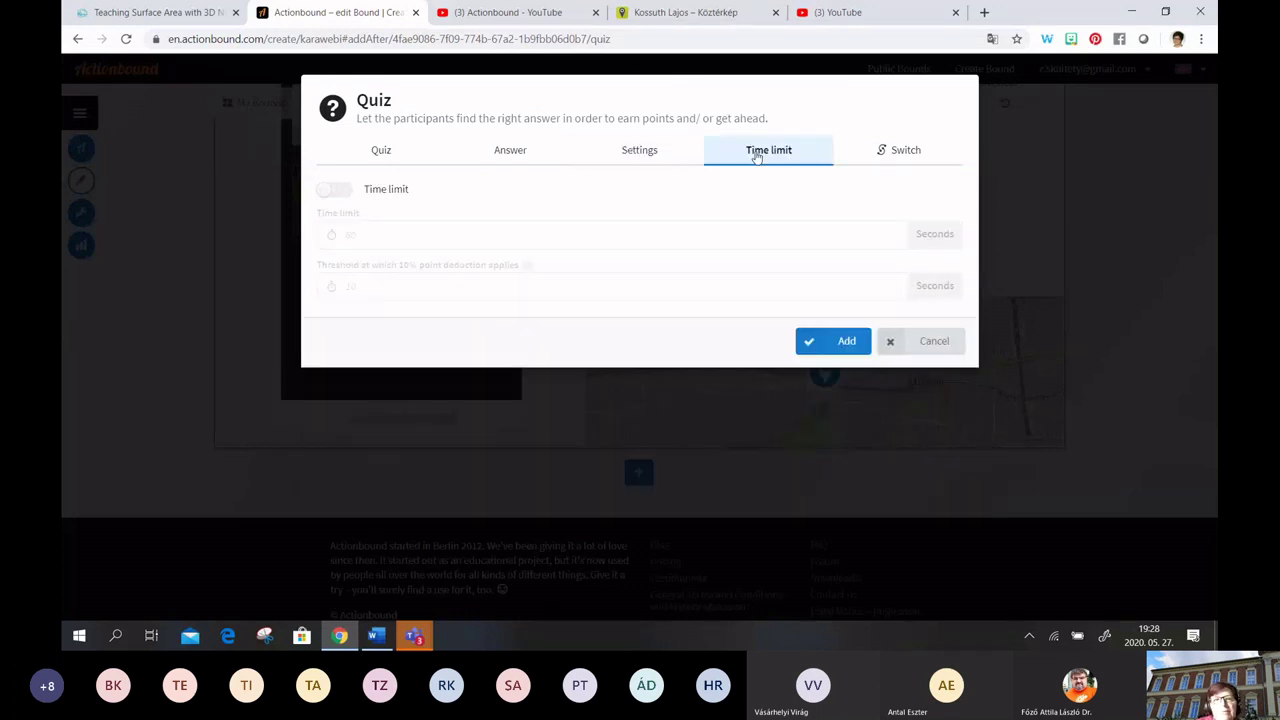
pyautogui.click(340, 190)
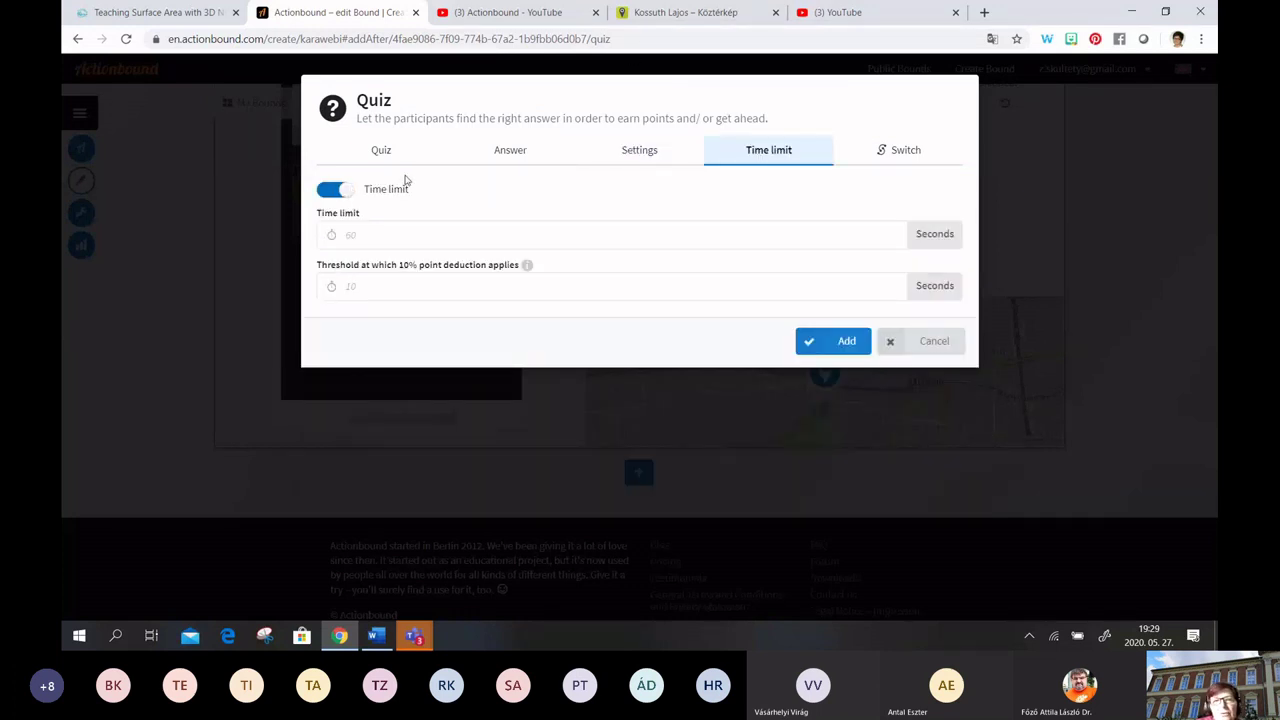
pyautogui.click(357, 234)
pyautogui.write('60')
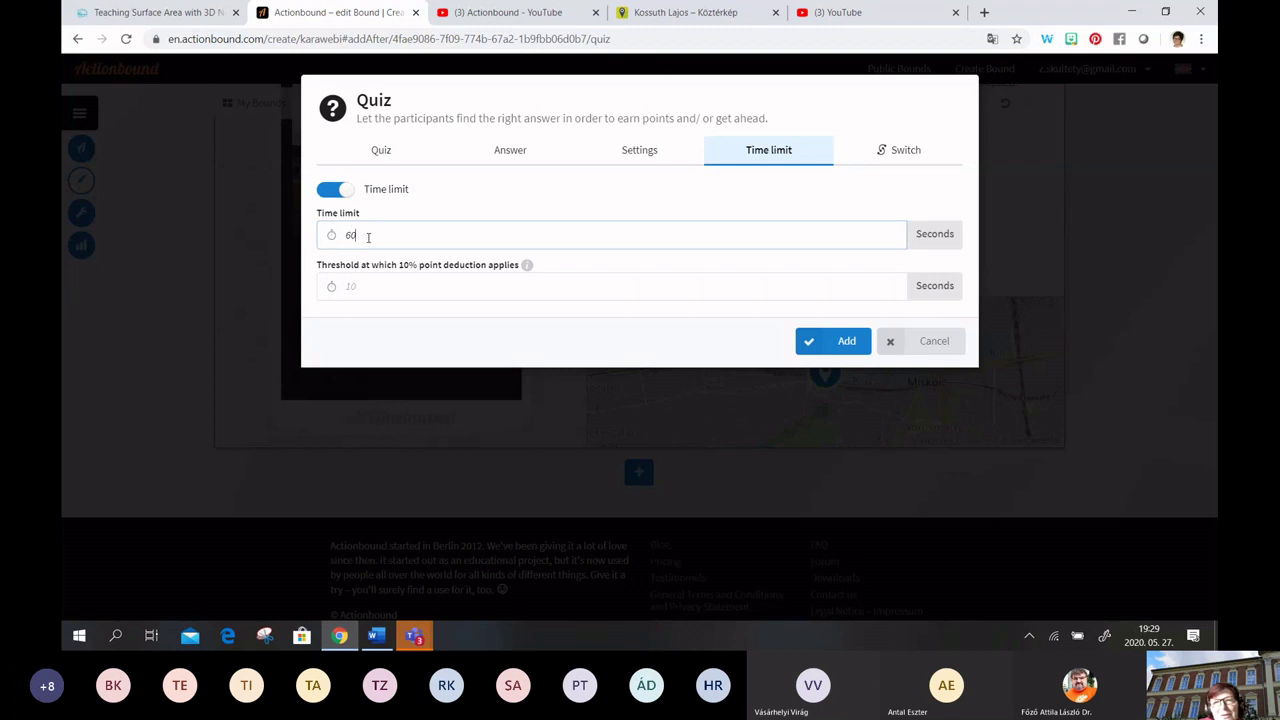
pyautogui.click(358, 287)
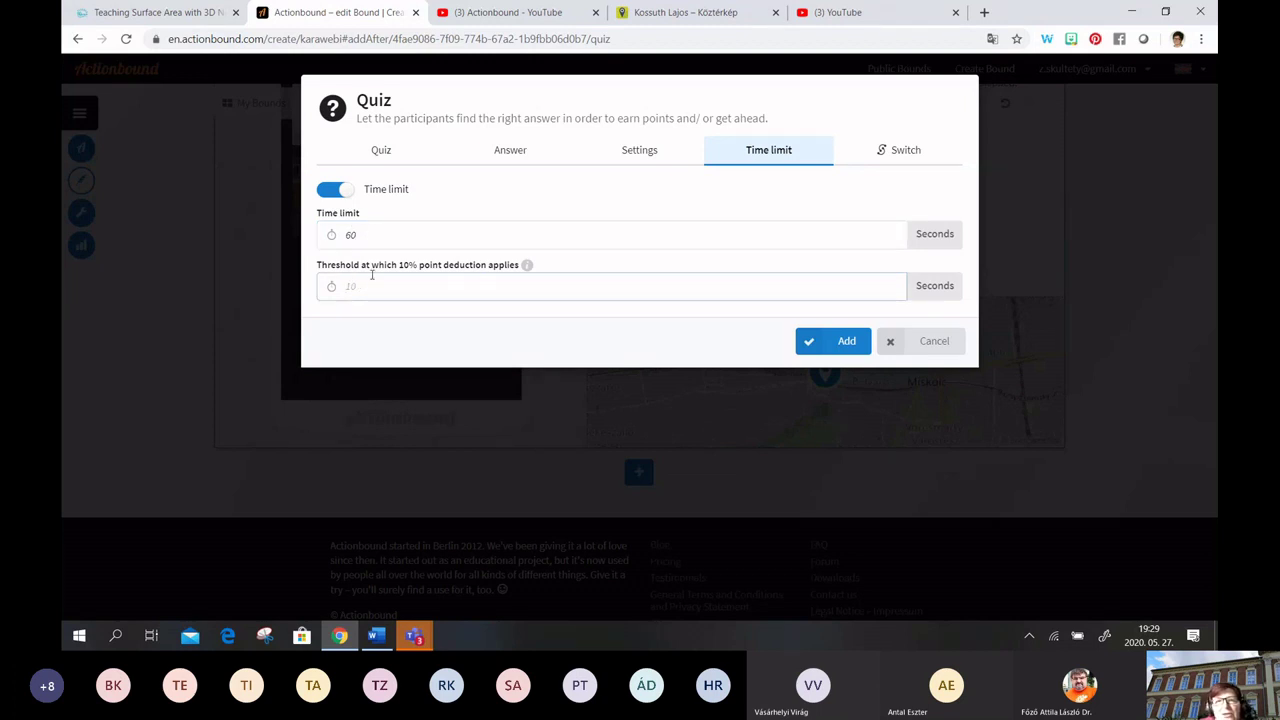
pyautogui.write('4')
pyautogui.press('BackSpace')
pyautogui.write('10')
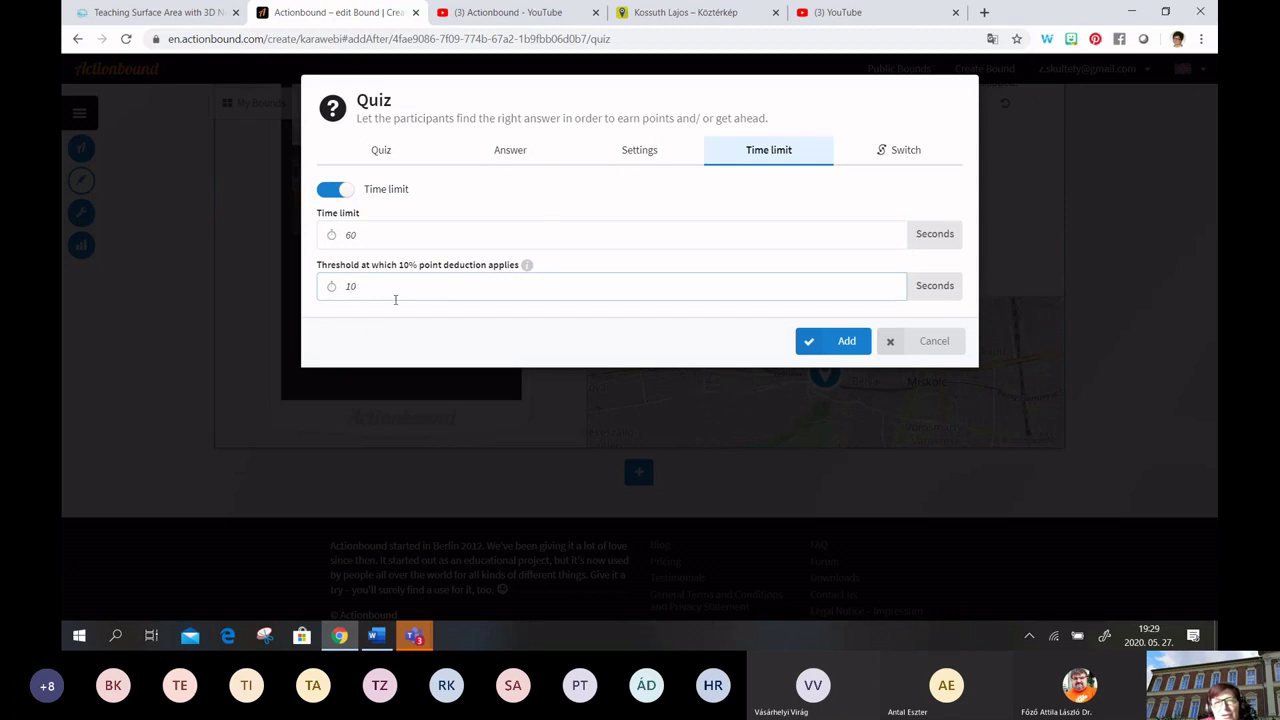
pyautogui.click(418, 232)
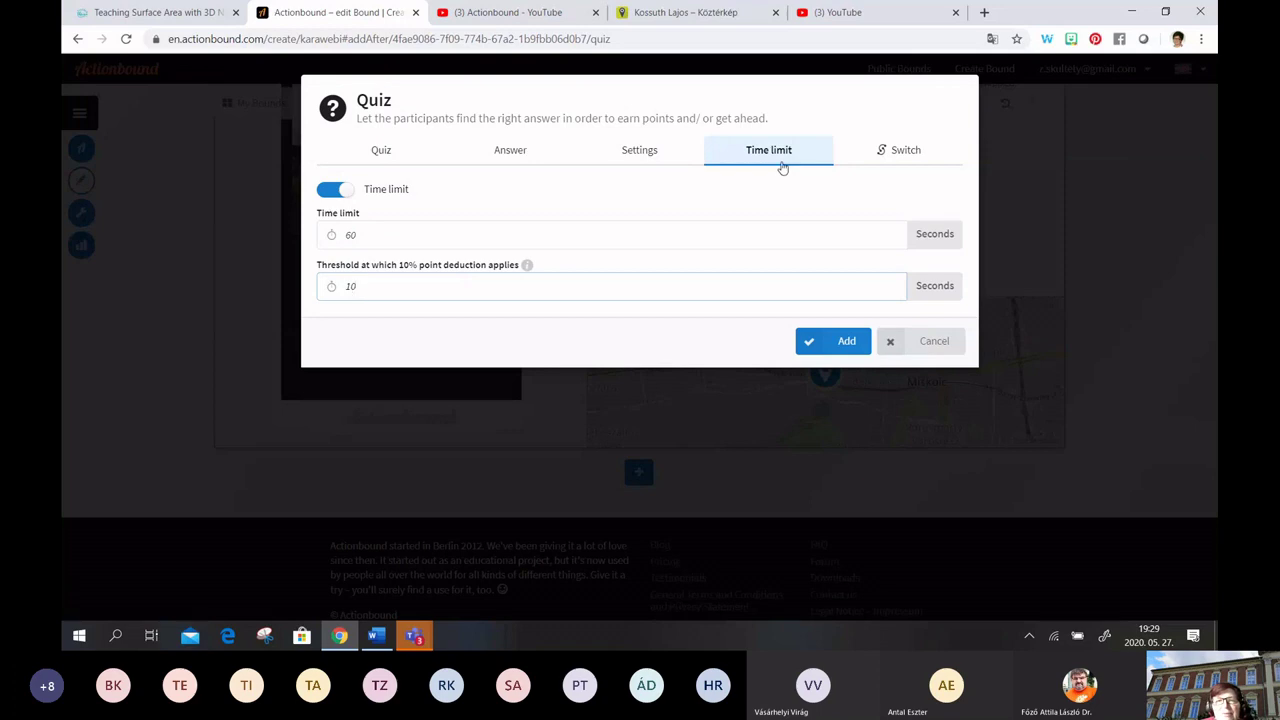
pyautogui.click(838, 341)
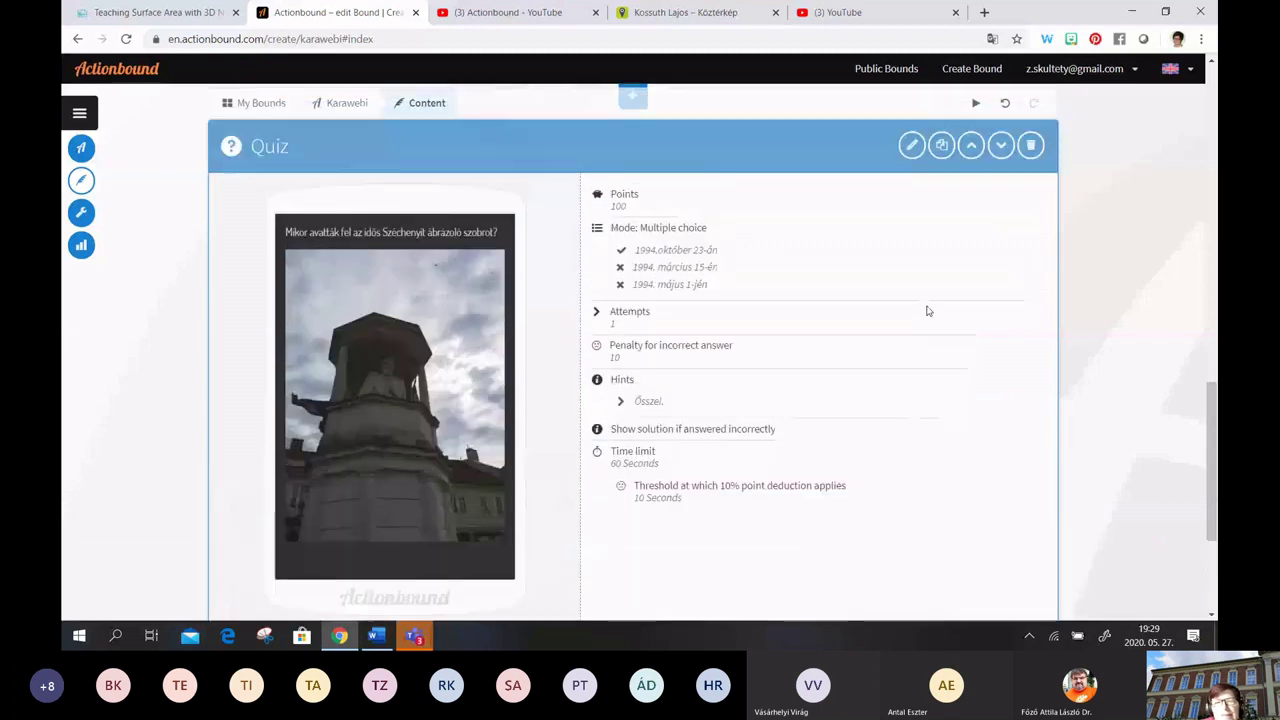
# Start a new quiz element below the Széchenyi statue quiz at the end of the bound
pyautogui.scroll(-1, 927, 311)
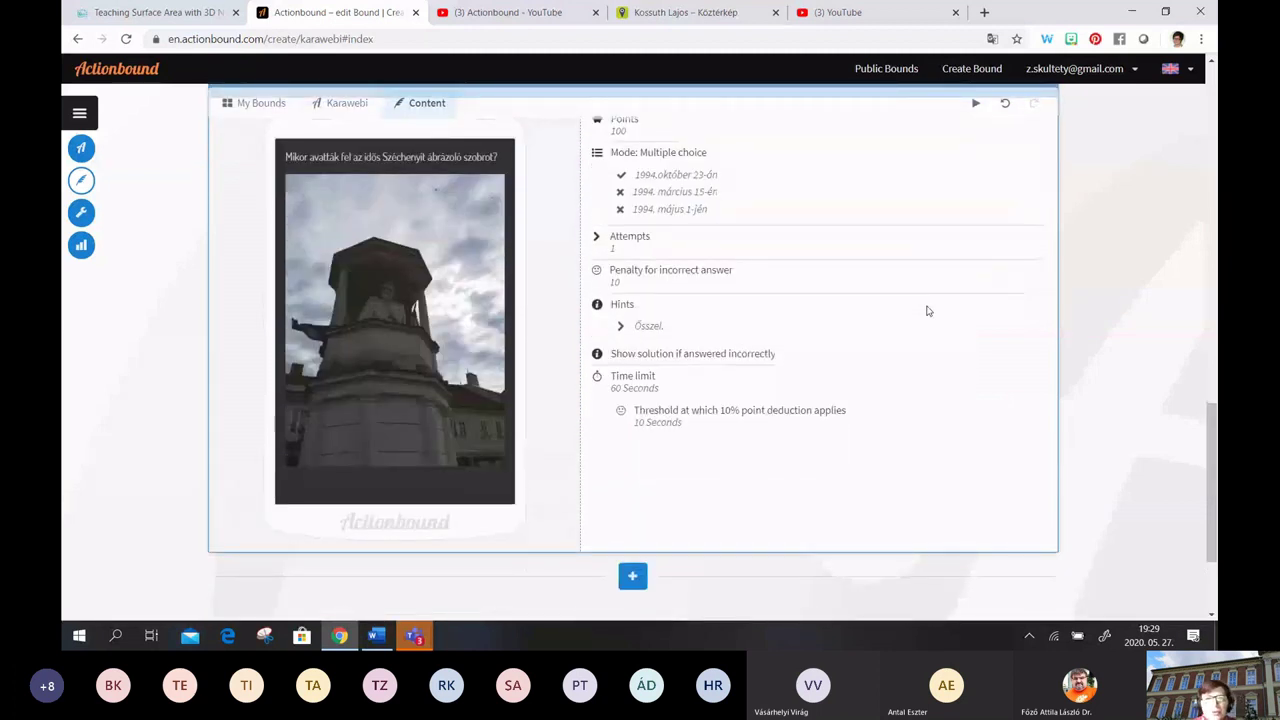
pyautogui.scroll(-2, 683, 369)
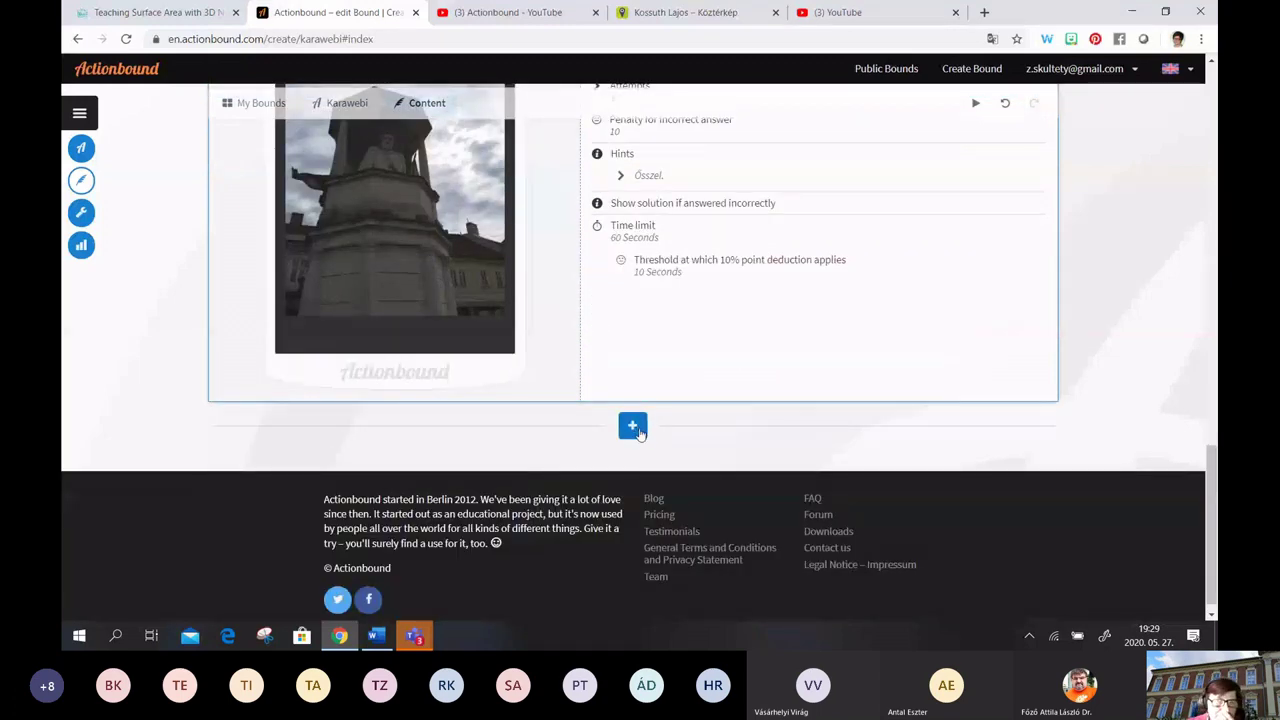
pyautogui.click(633, 427)
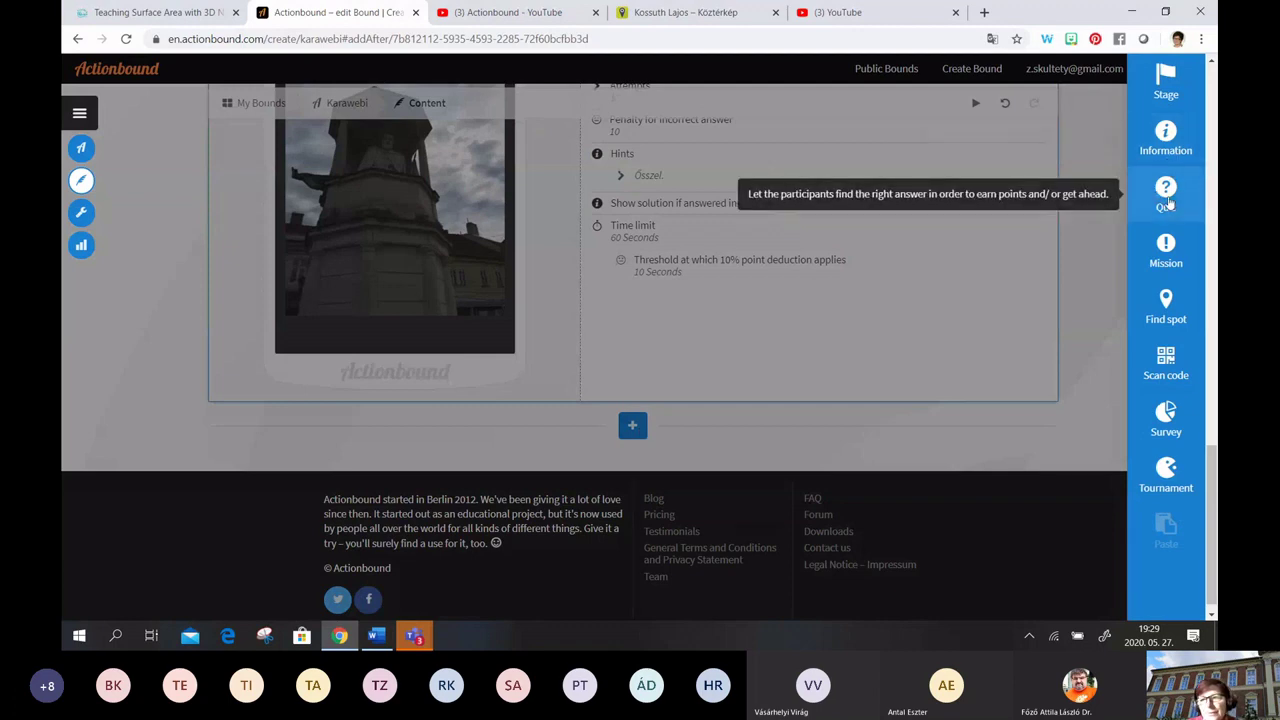
pyautogui.click(1167, 200)
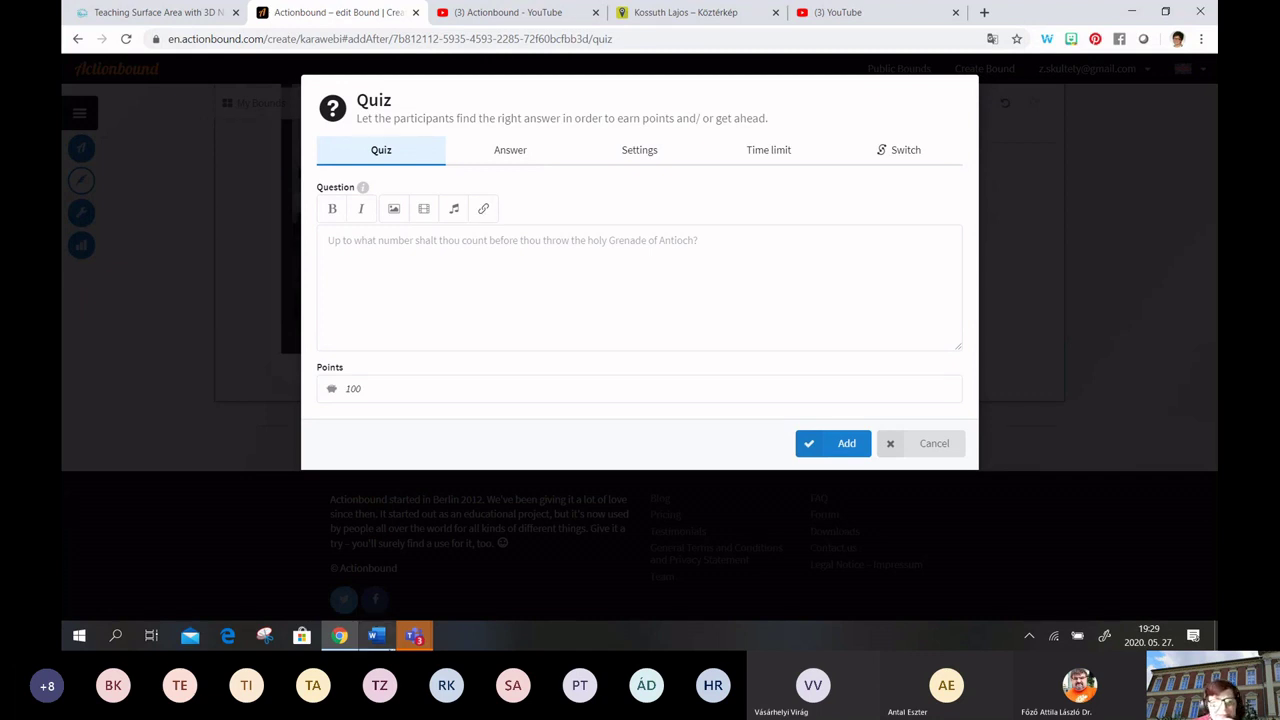
# Switch to the Word document and copy the youtu.be link below "1898-ban"
pyautogui.moveTo(400, 634)
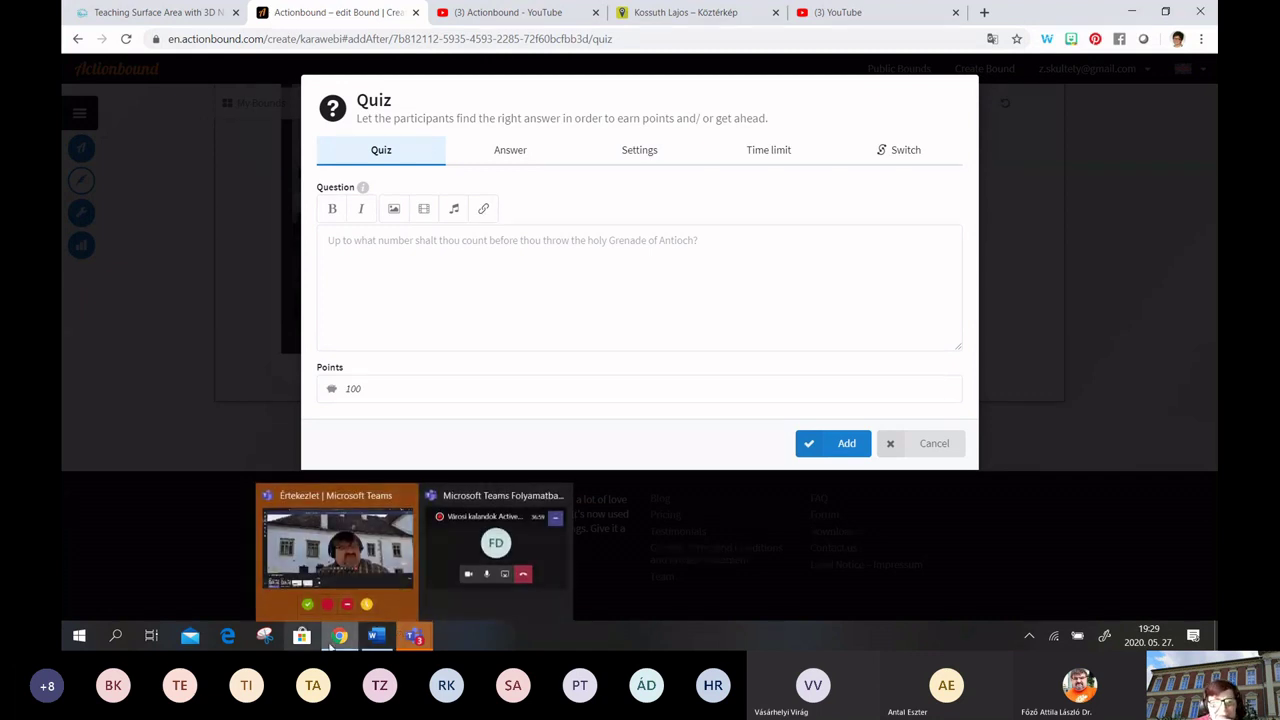
pyautogui.moveTo(341, 640)
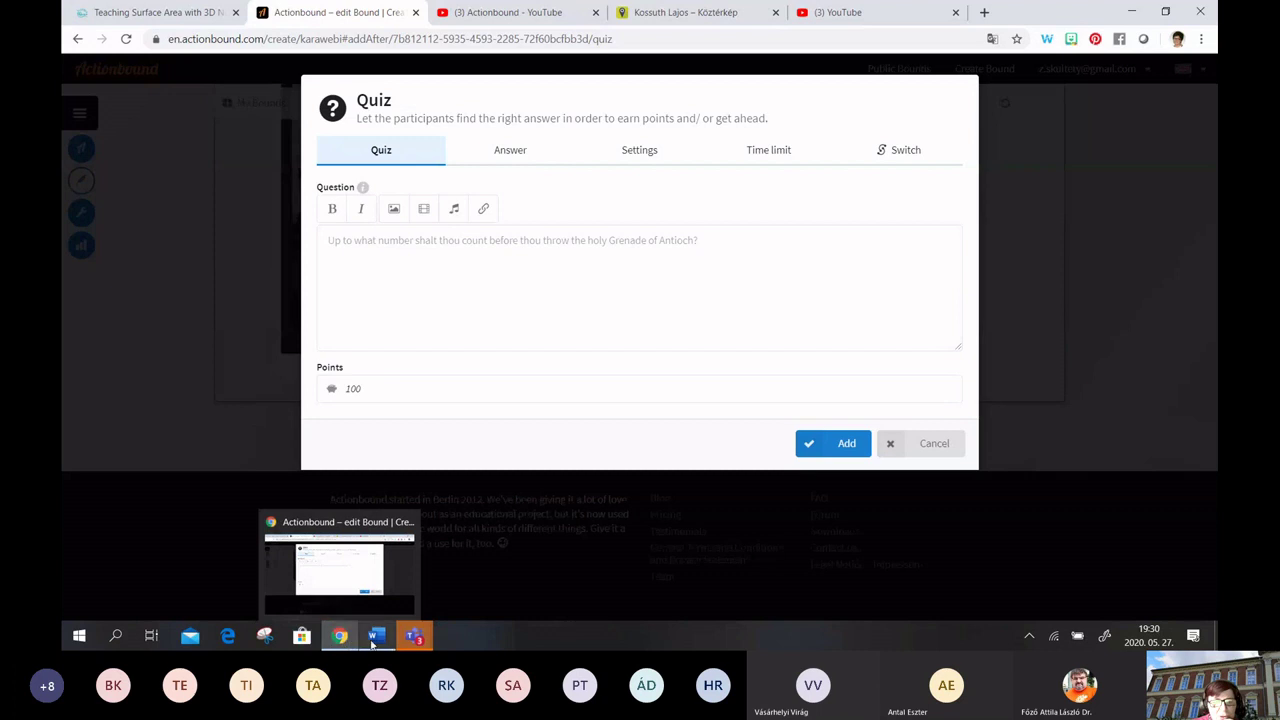
pyautogui.click(376, 636)
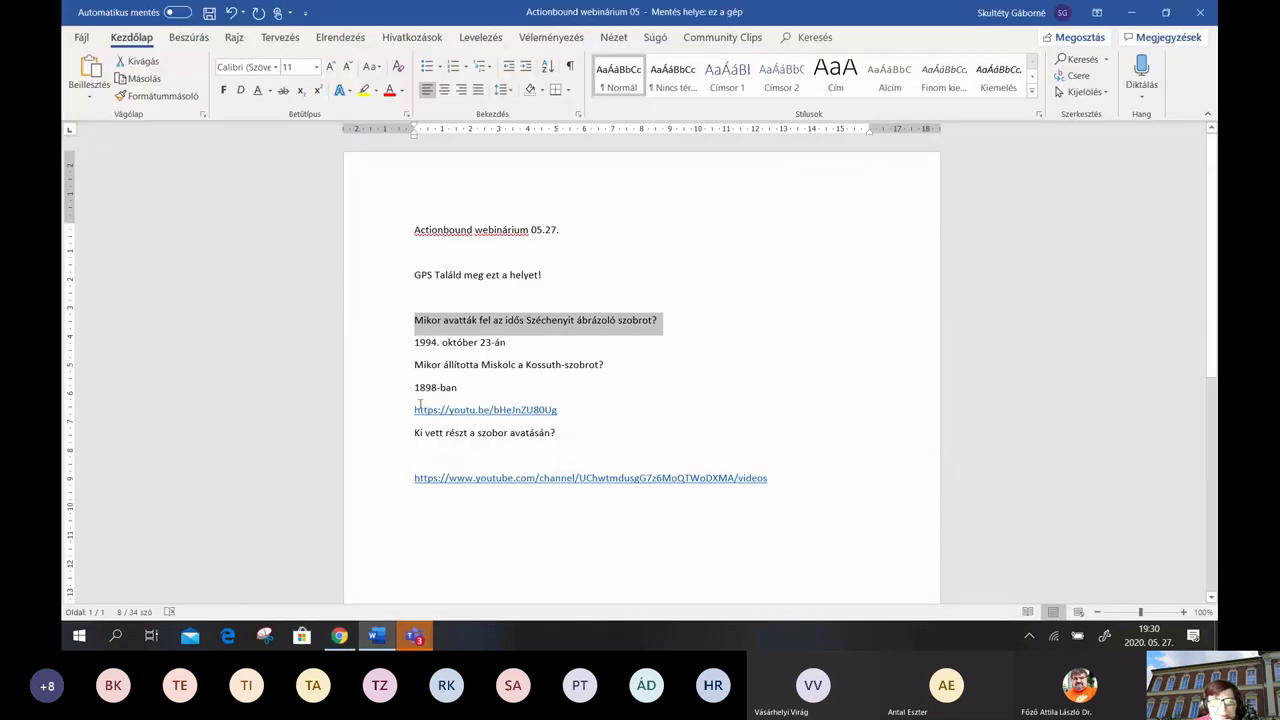
pyautogui.moveTo(420, 404); pyautogui.dragTo(466, 410)
pyautogui.moveTo(559, 411); pyautogui.dragTo(402, 421)
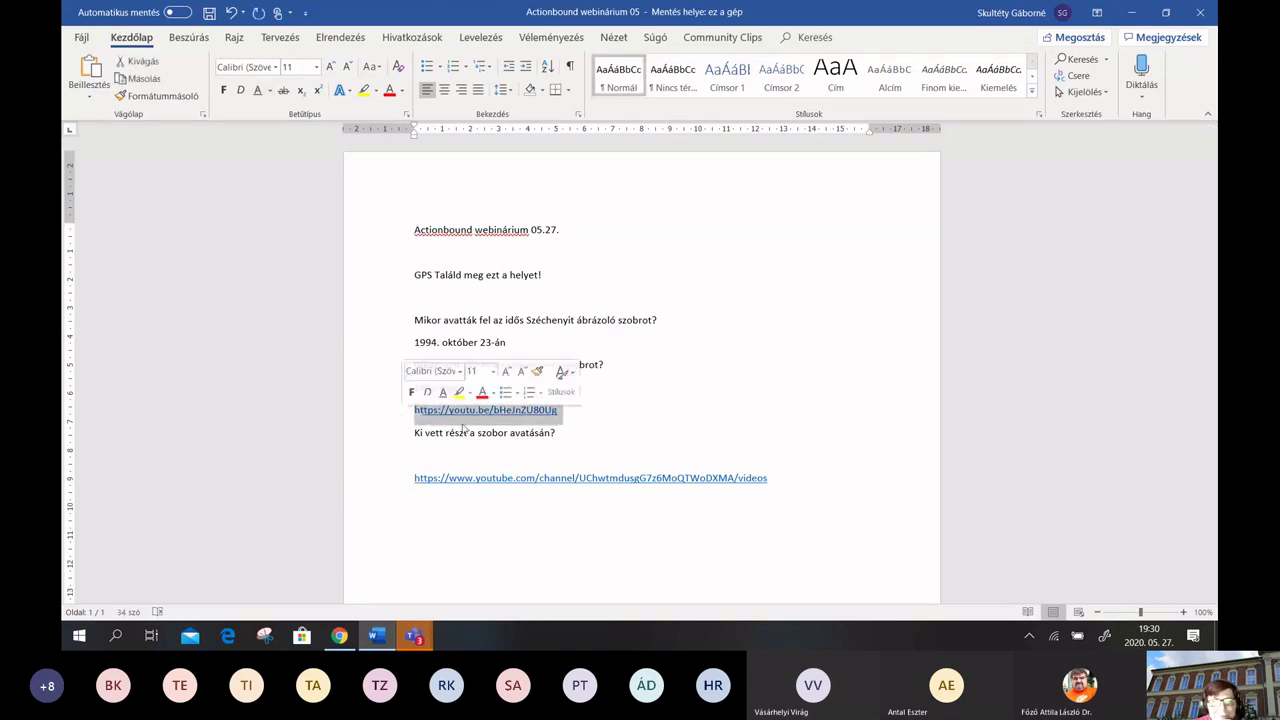
pyautogui.rightClick(480, 421)
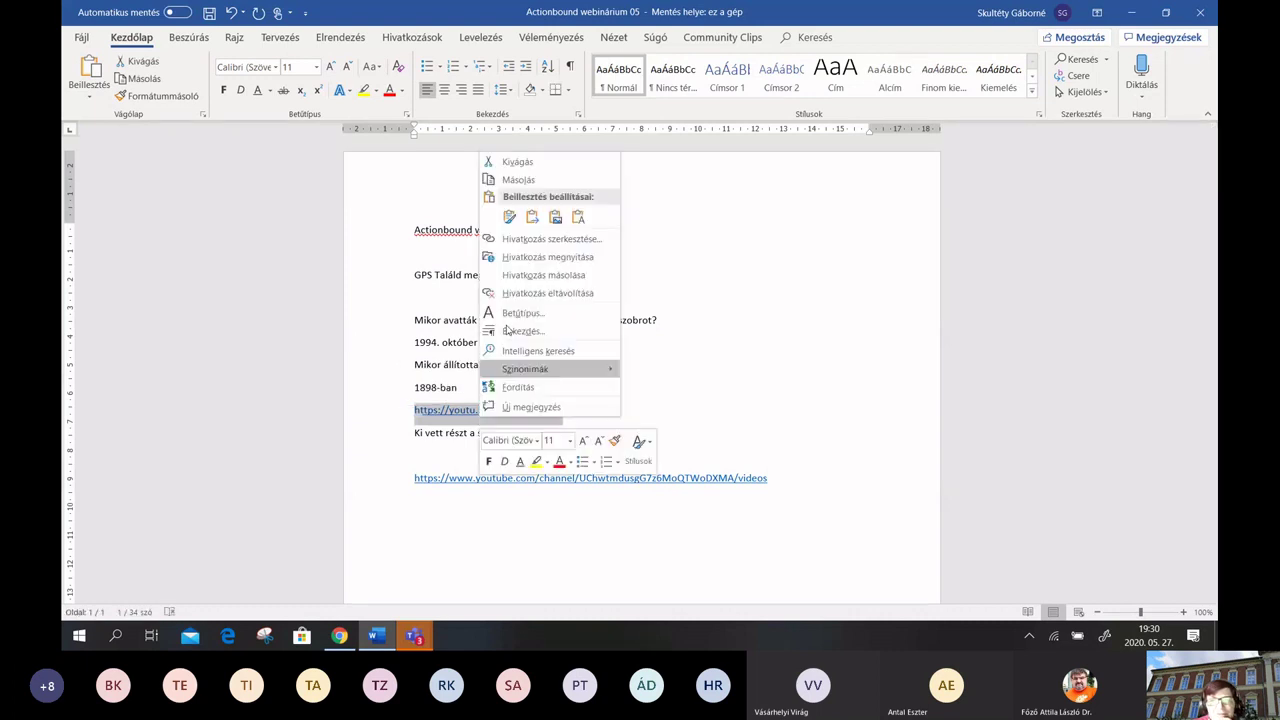
pyautogui.click(517, 177)
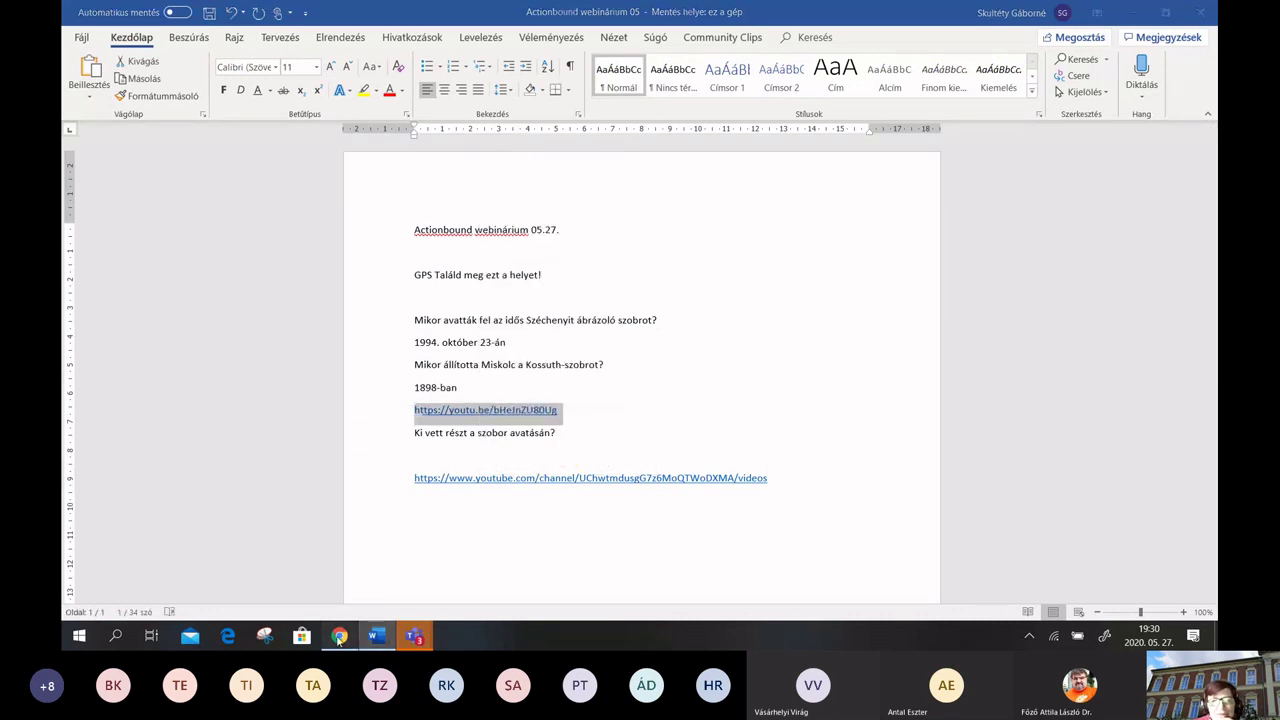
# Switch back to Actionbound and insert a link to the copied youtu.be address in the quiz question, with the text "Nézd meg ezt a videót!"
pyautogui.click(339, 636)
pyautogui.click(484, 209)
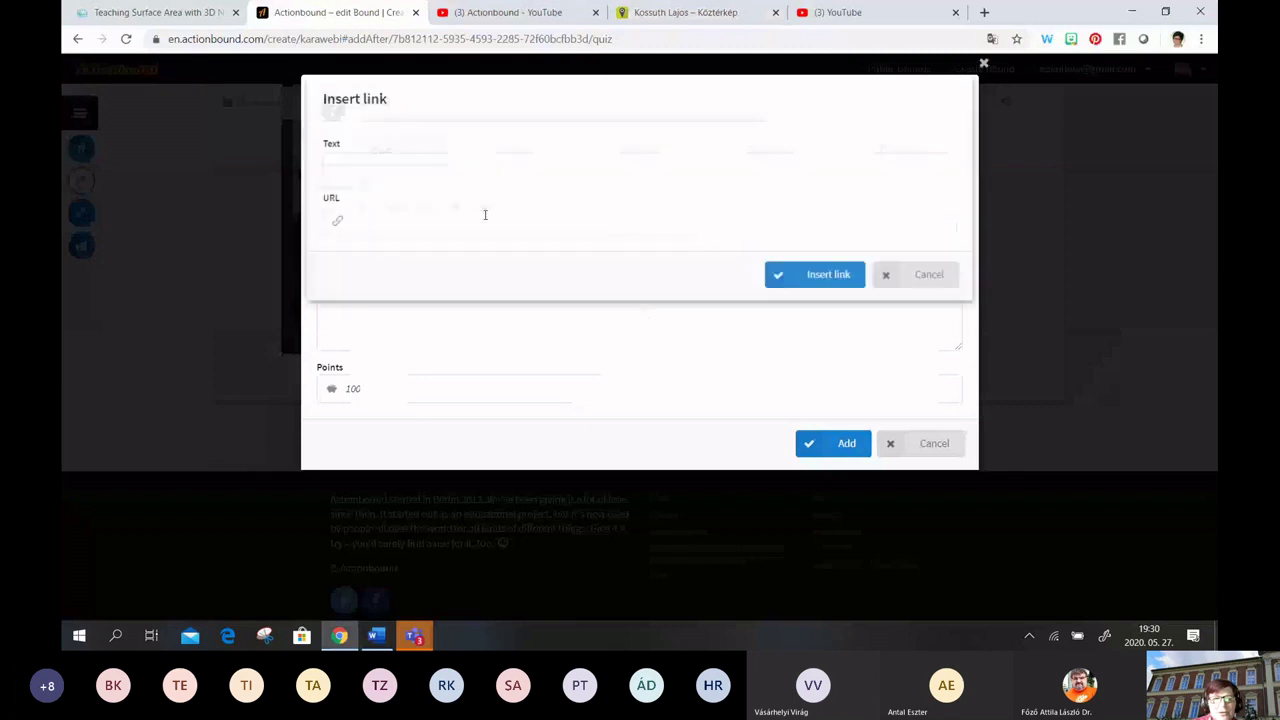
pyautogui.click(404, 161)
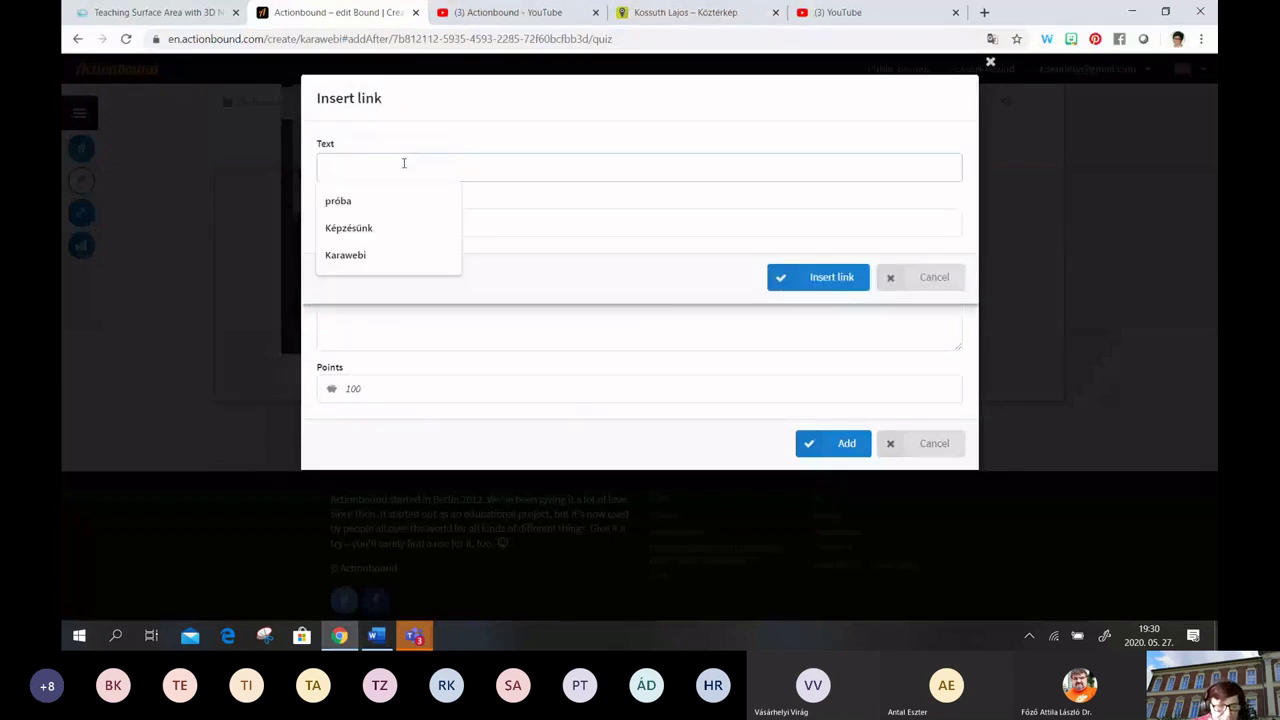
pyautogui.write('Néz')
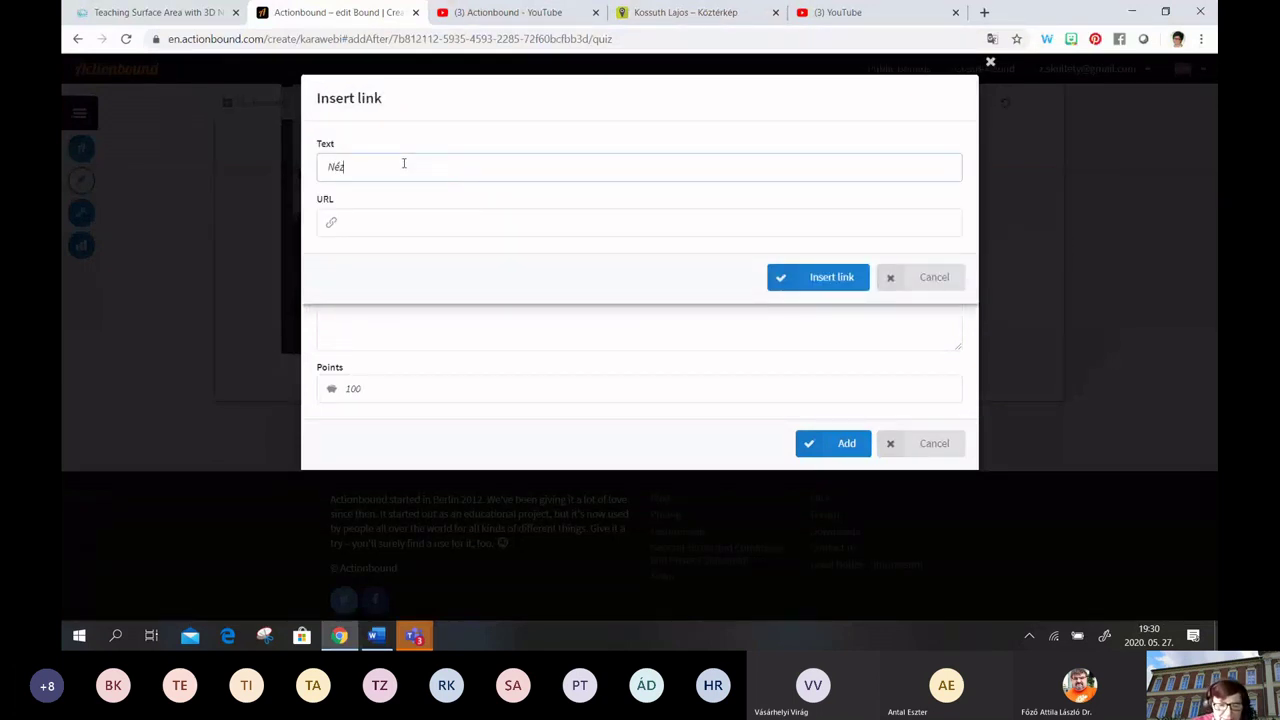
pyautogui.write('d meg ezt va videót!')
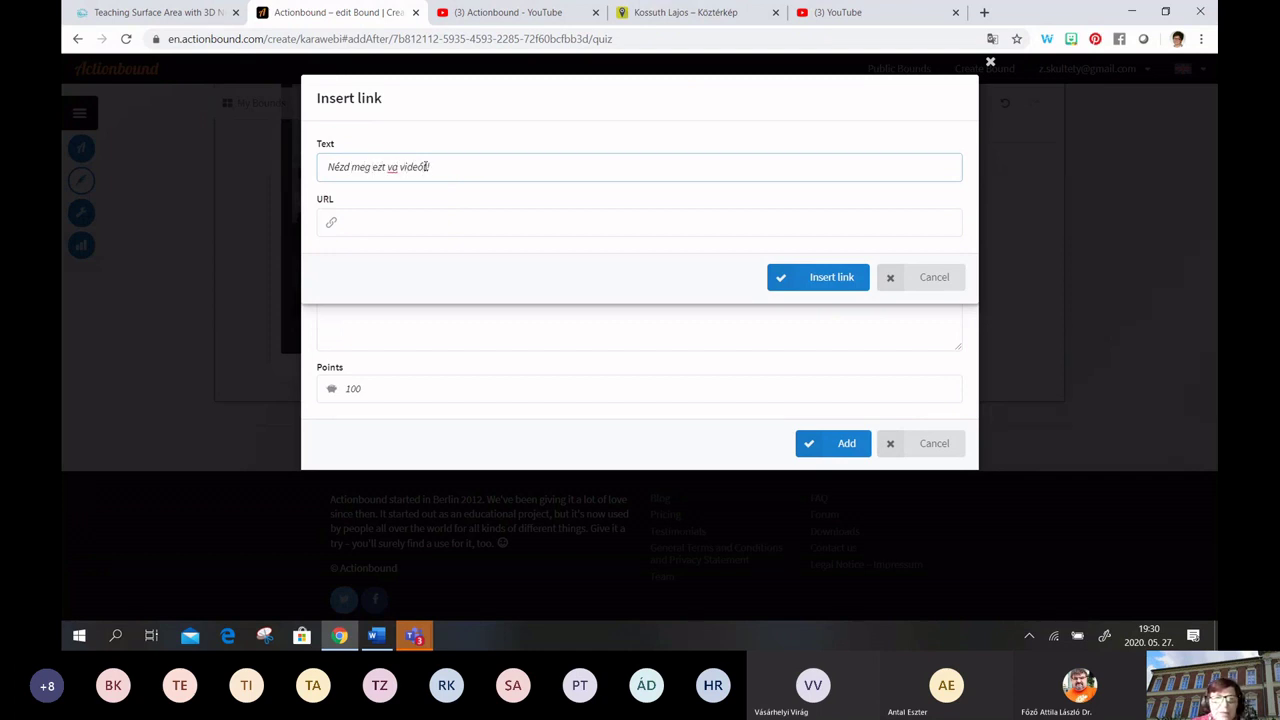
pyautogui.click(392, 167)
pyautogui.press('BackSpace')
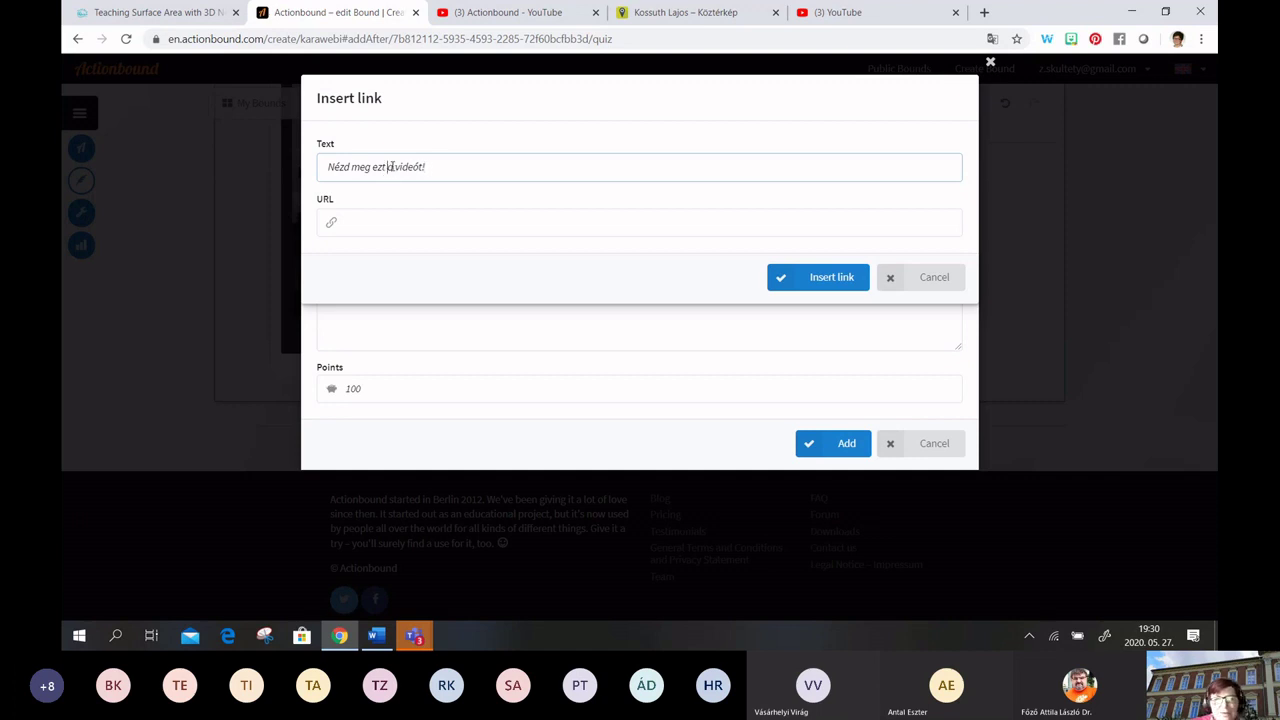
pyautogui.click(390, 221)
pyautogui.rightClick(390, 221)
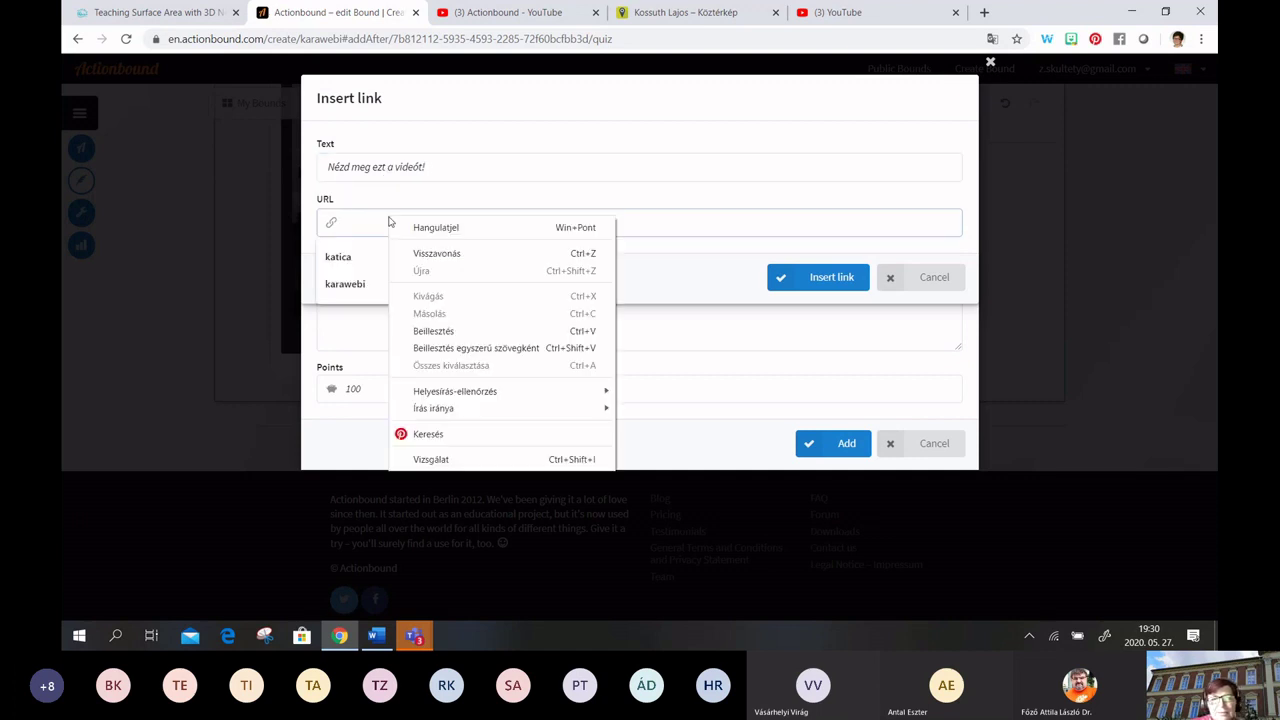
pyautogui.click(432, 331)
pyautogui.click(834, 285)
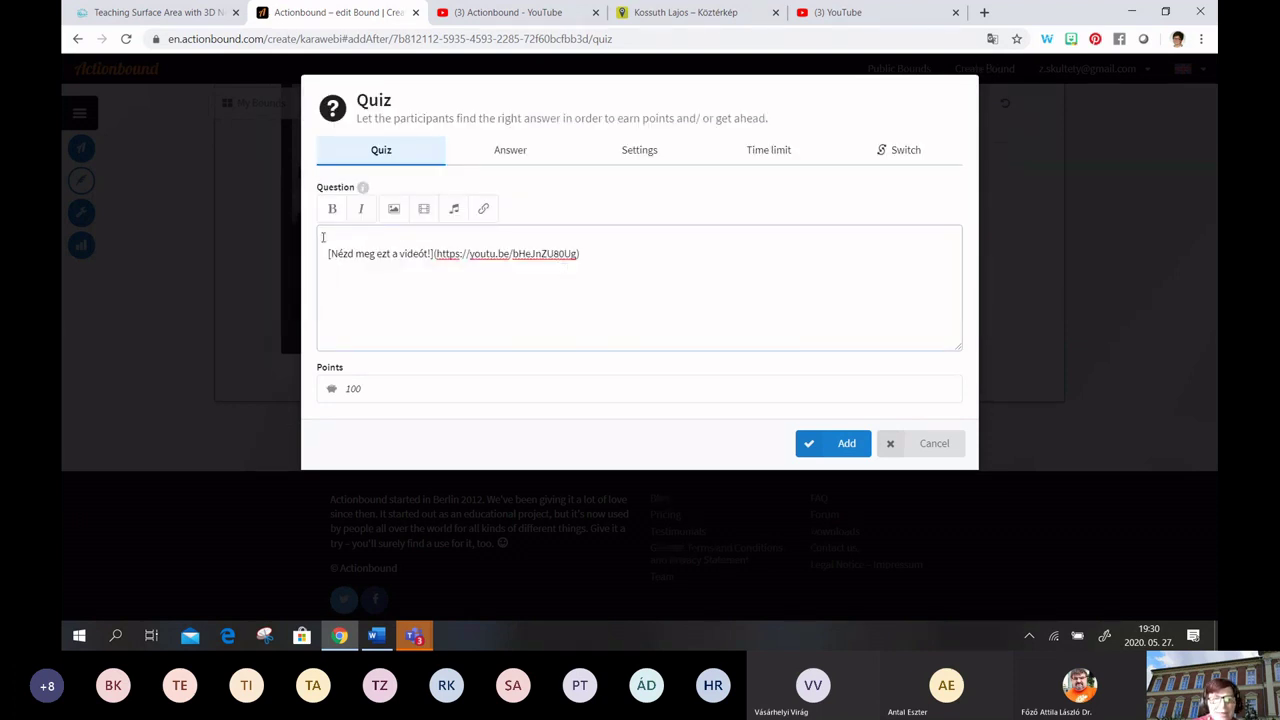
# Enter the question "Kik vettek részt a szobor avatásán?" on its own line above the video link
pyautogui.click(334, 235)
pyautogui.press('Return')
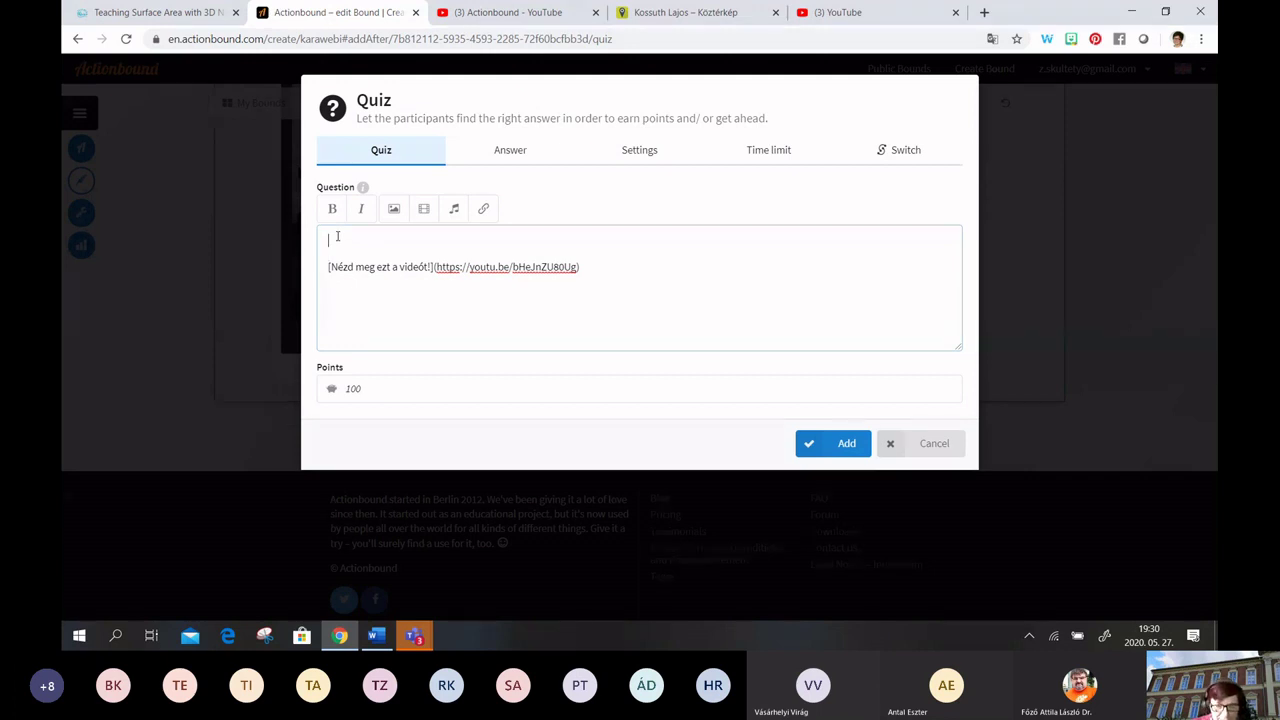
pyautogui.write('Kik vet')
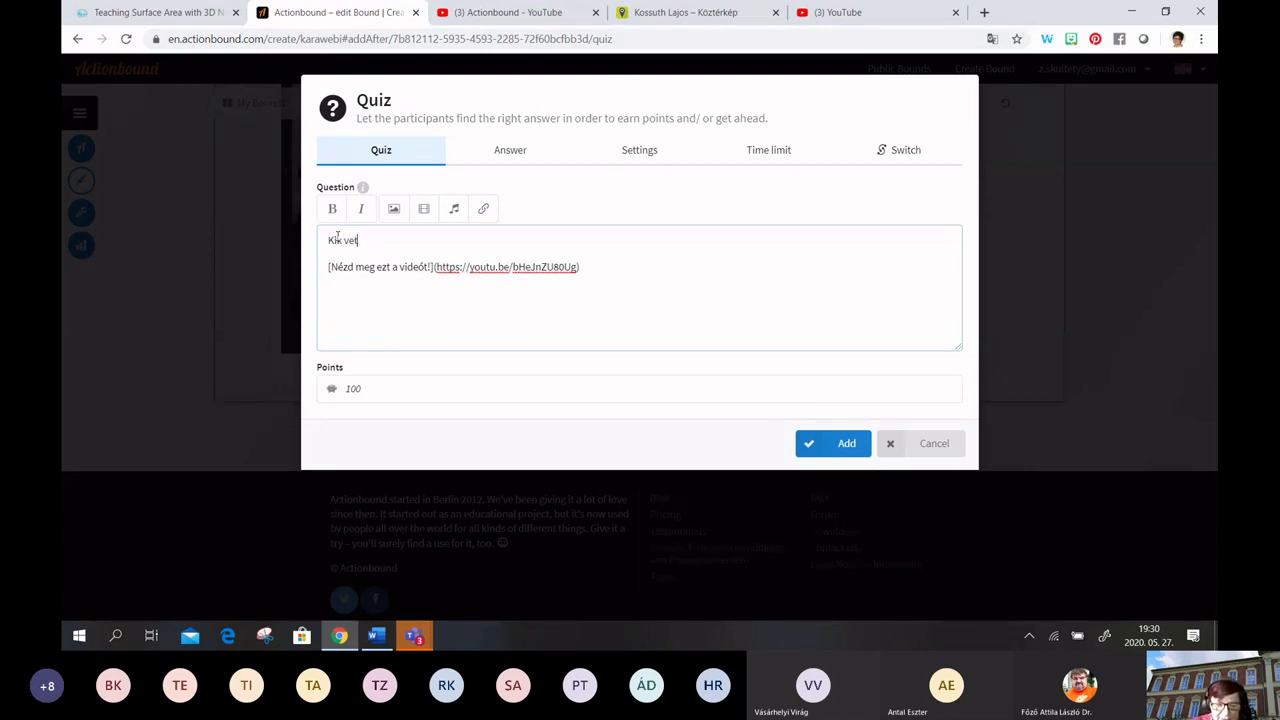
pyautogui.write('tek részt a szobor avatásán?')
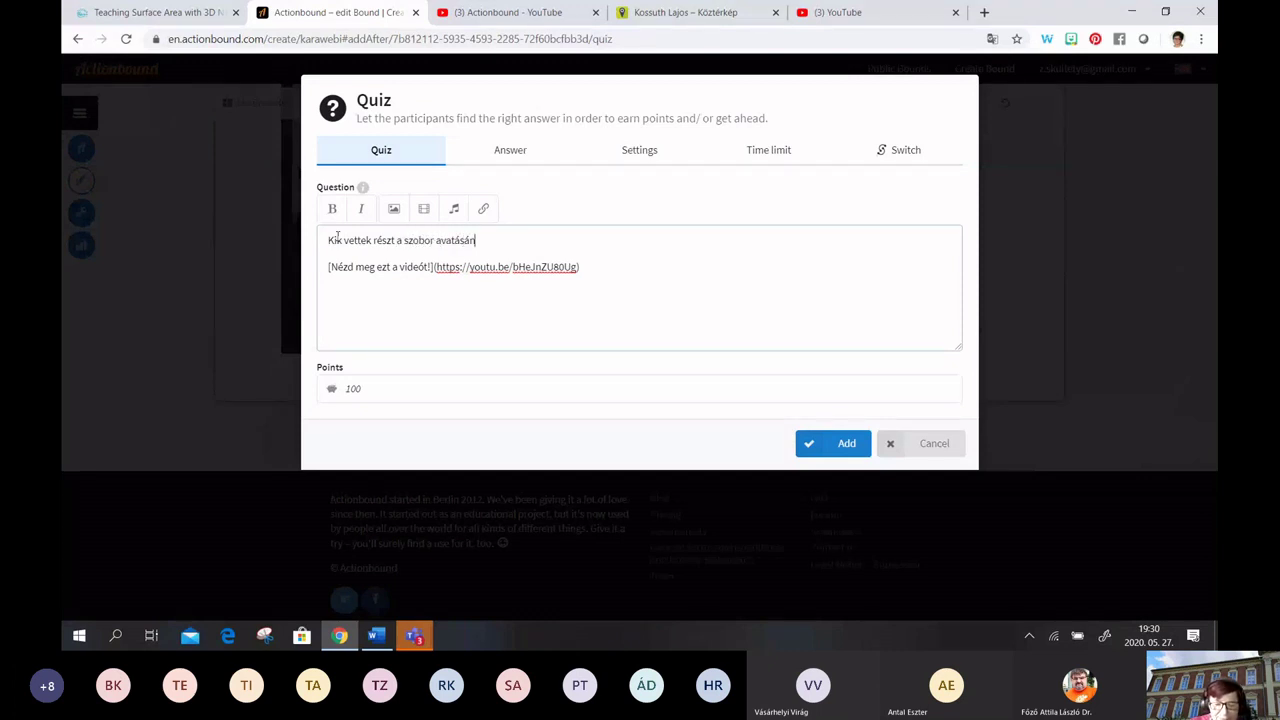
# Make the quiz multiple choice and enter the answers "Kossuth Ferenc" and "Herman Ottó"
pyautogui.click(517, 151)
pyautogui.click(380, 211)
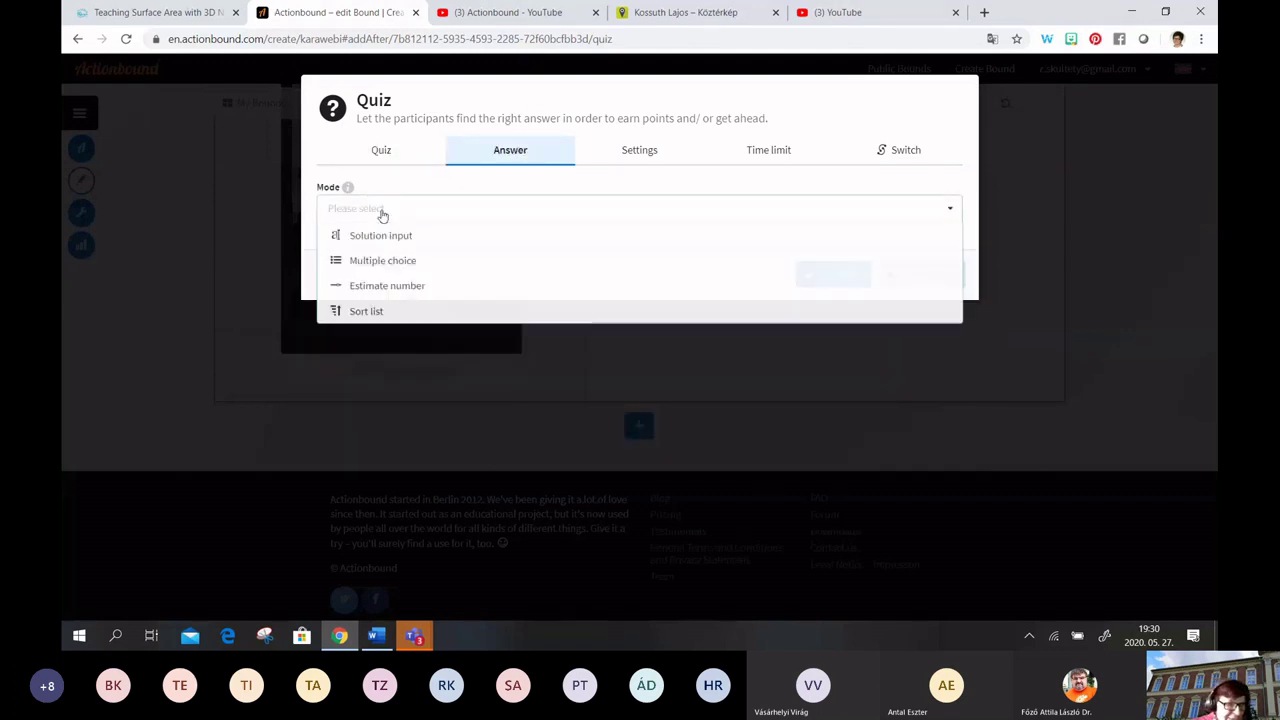
pyautogui.click(395, 264)
pyautogui.click(367, 293)
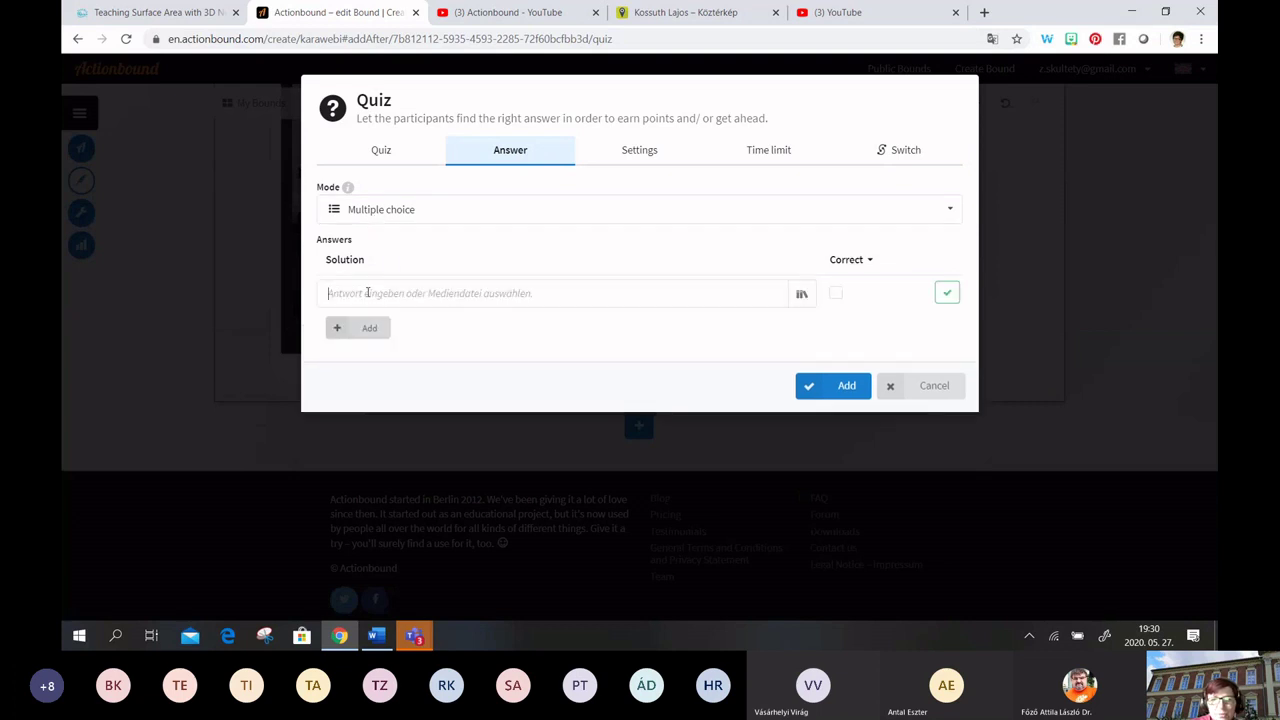
pyautogui.write('Kossuth Ferenc')
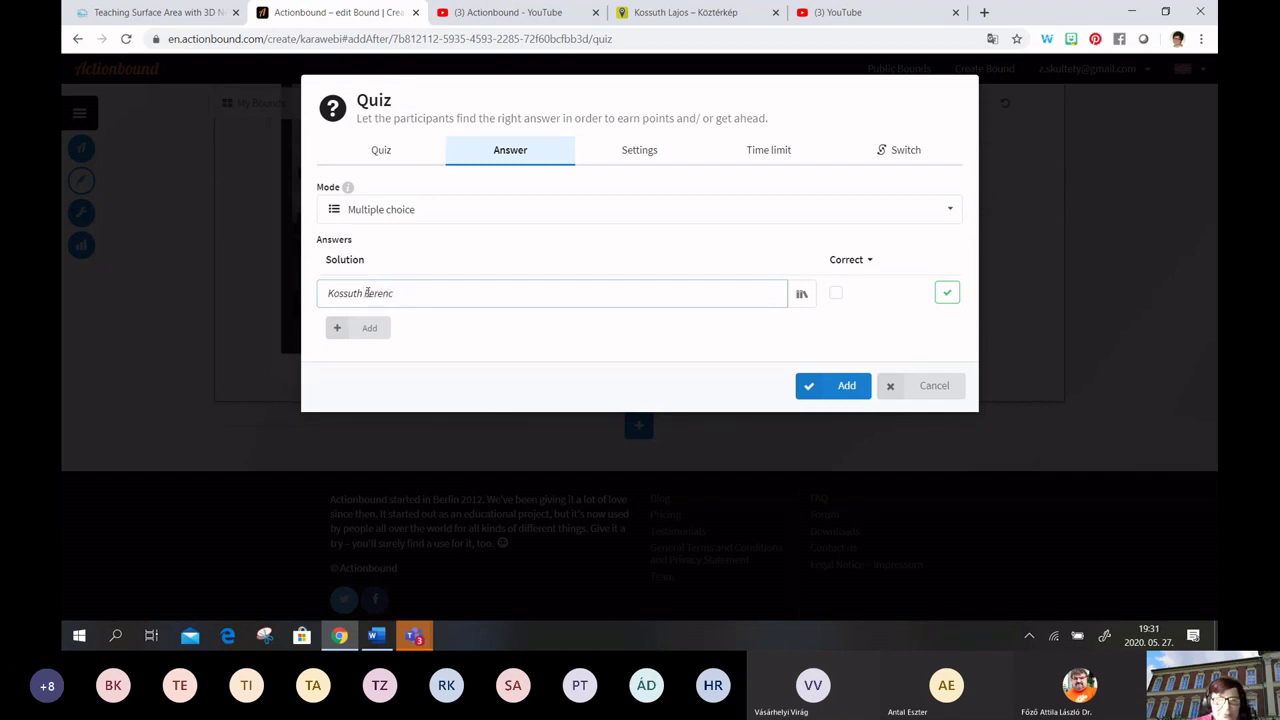
pyautogui.click(366, 328)
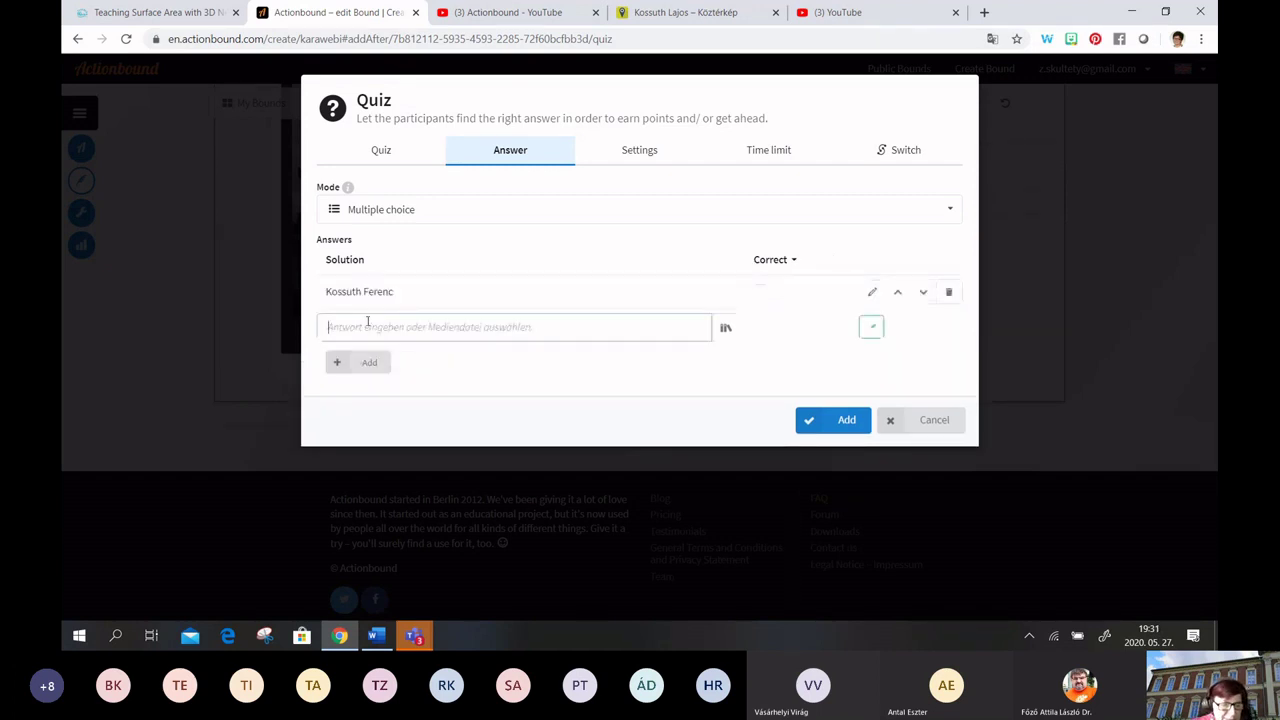
pyautogui.write('K')
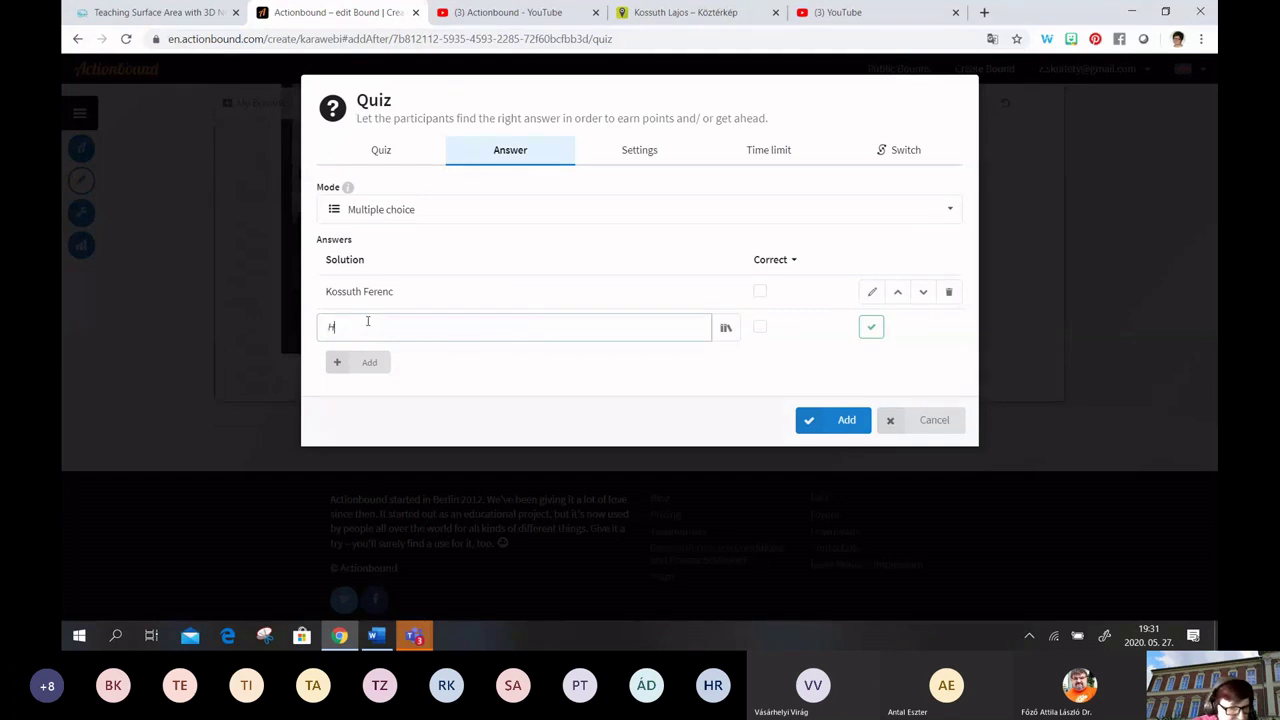
pyautogui.write('erman')
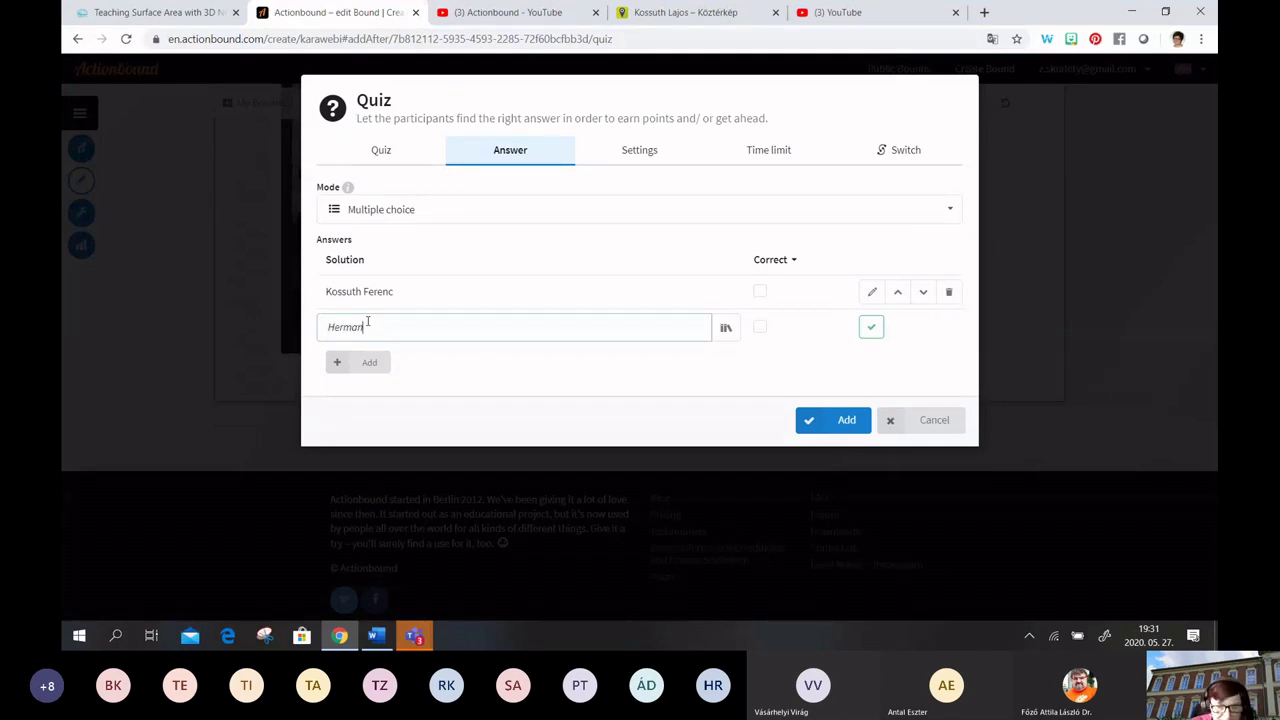
pyautogui.write(' Ottó')
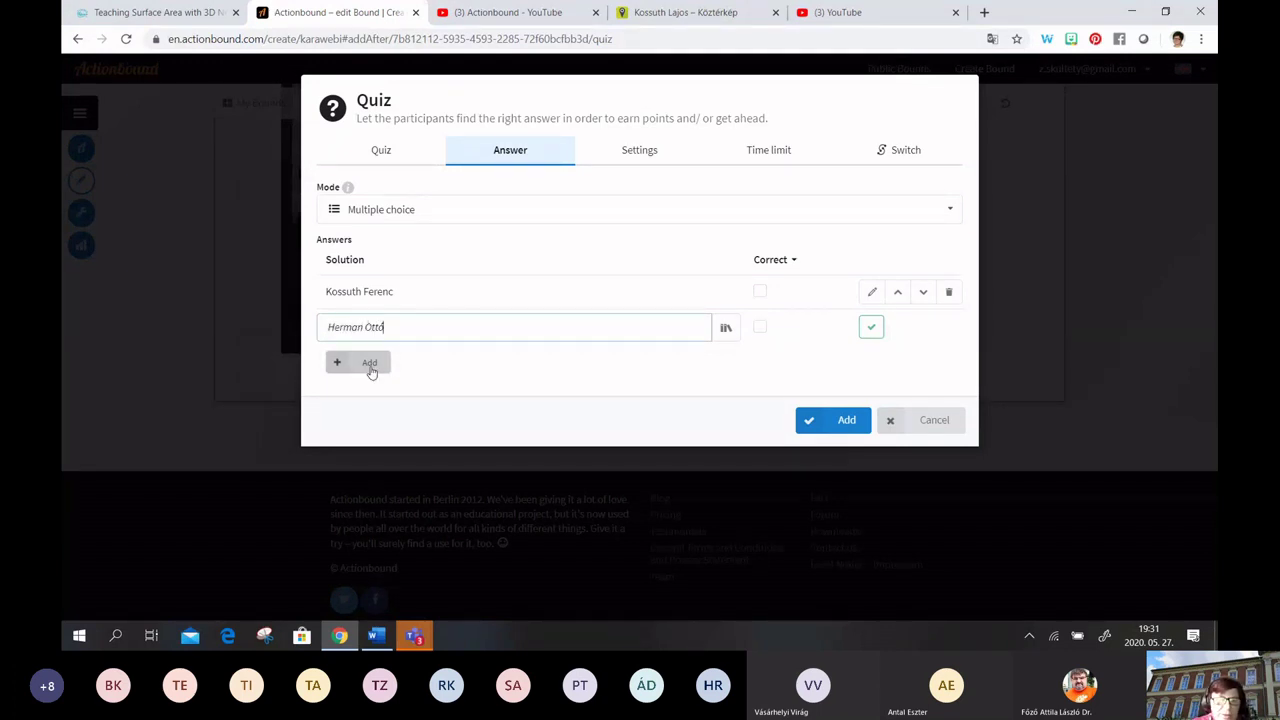
# Add three more answer options: "Kossuth Lujza", "Lévay József" and "Petőfi Sándor"
pyautogui.click(369, 366)
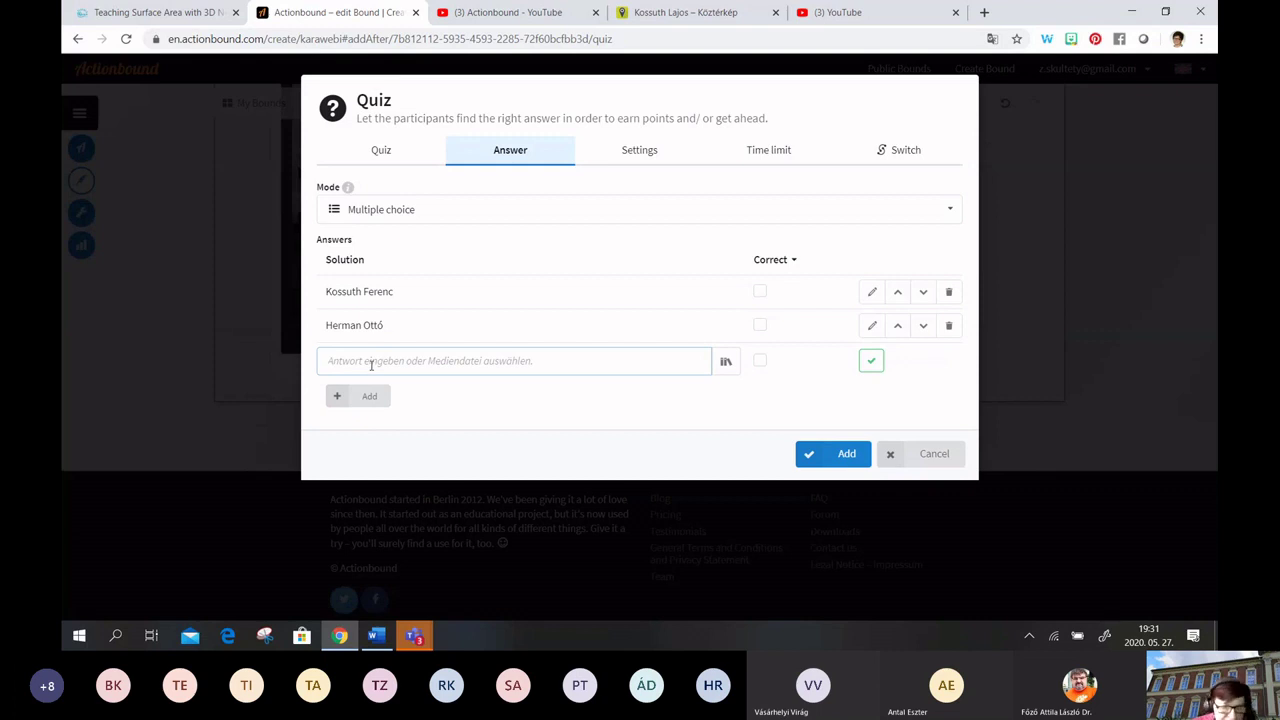
pyautogui.write('Kossut')
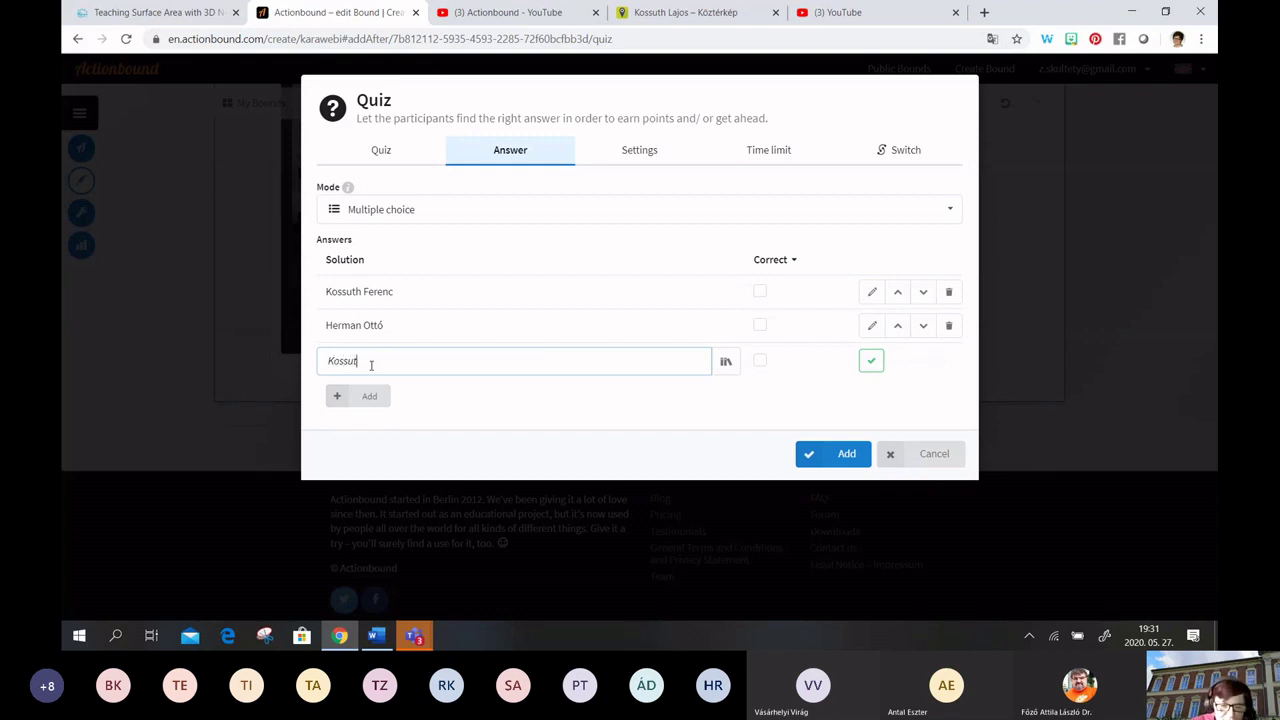
pyautogui.write('h Lujza')
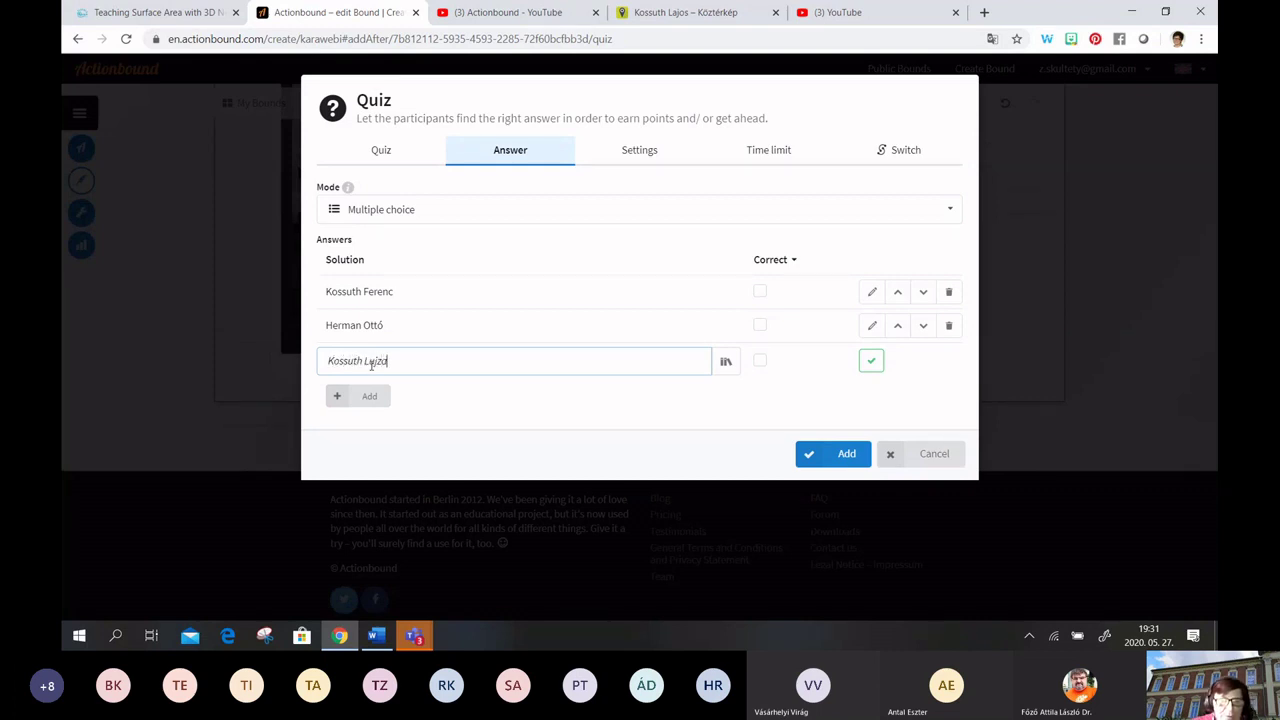
pyautogui.click(362, 398)
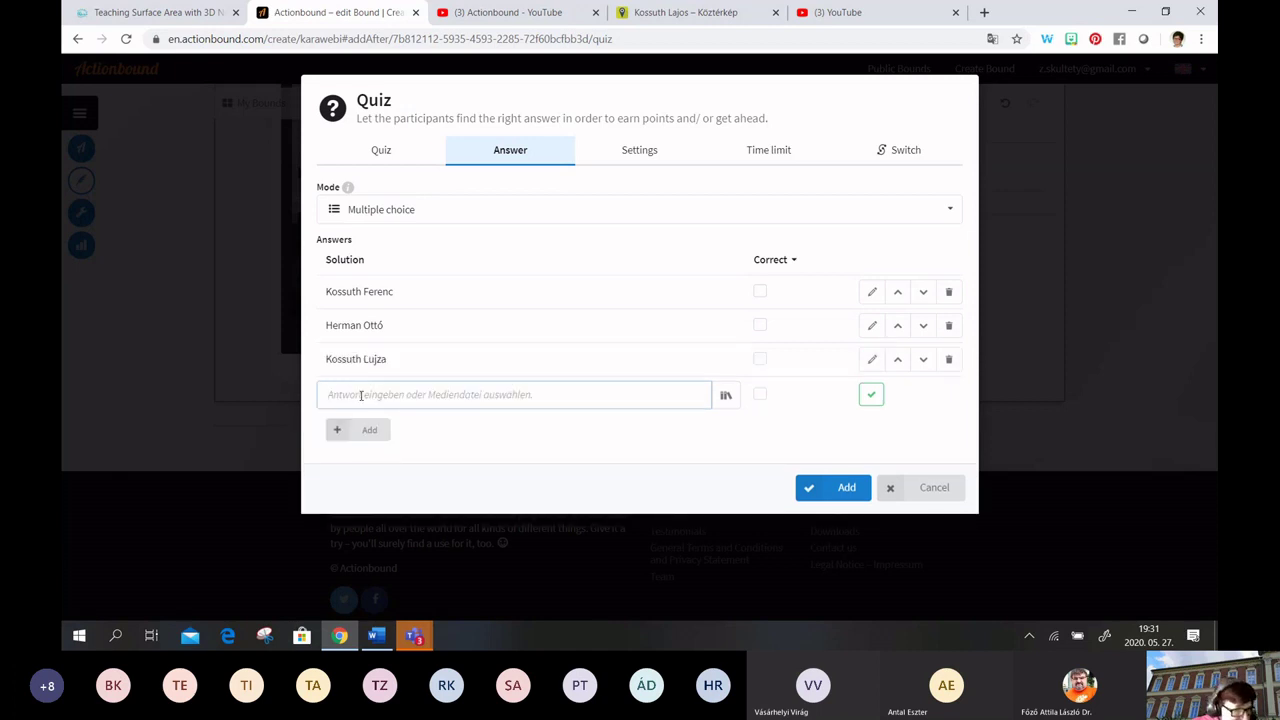
pyautogui.write('Kévay Józse')
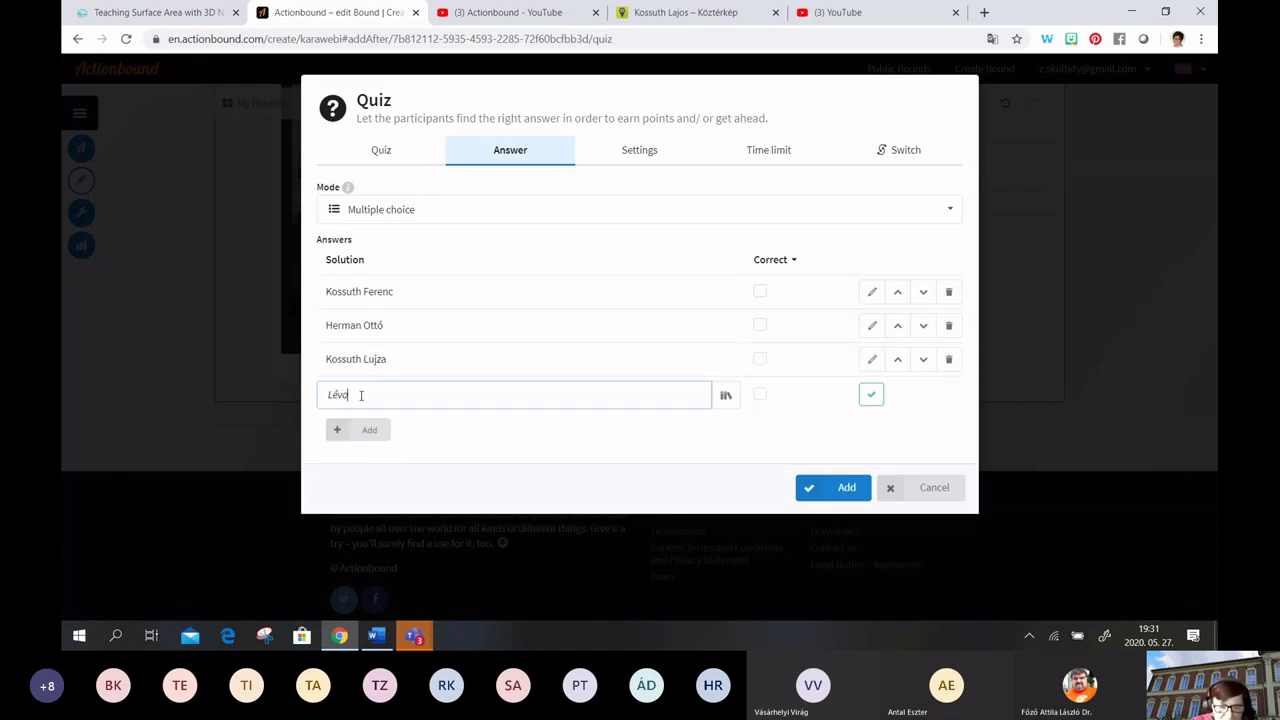
pyautogui.write('f')
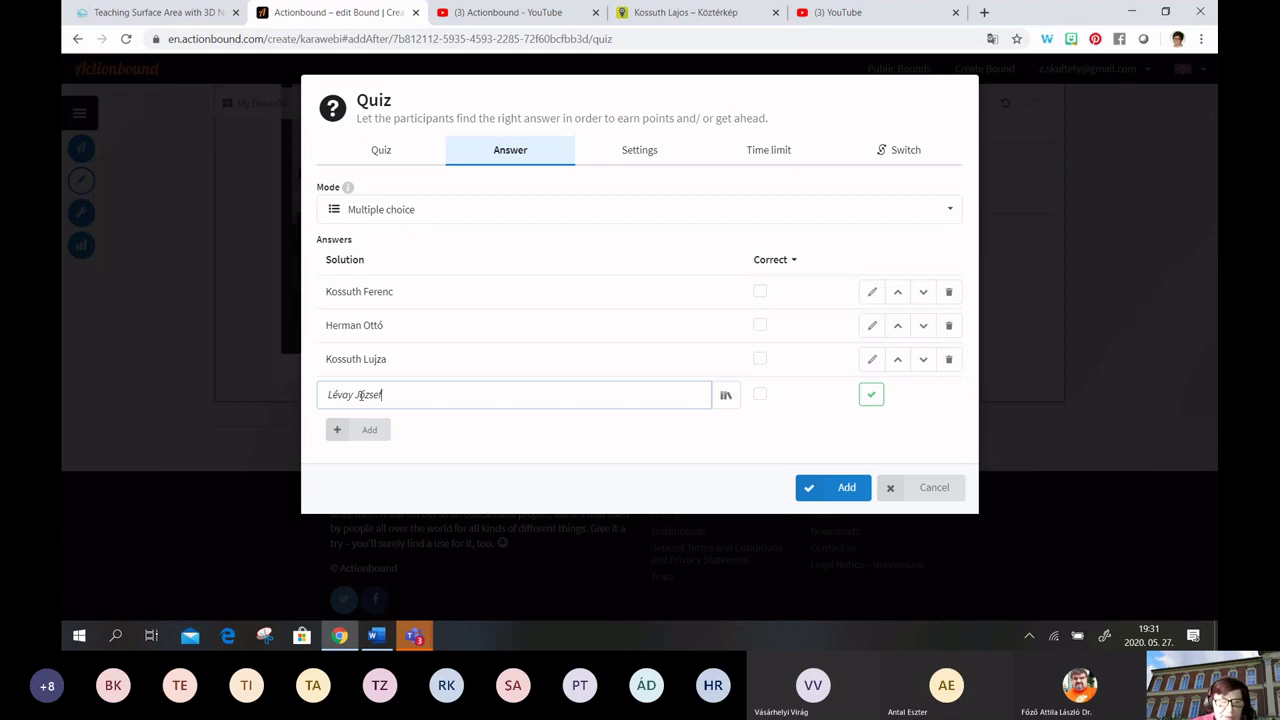
pyautogui.click(370, 430)
pyautogui.write('Petőfi Sándor')
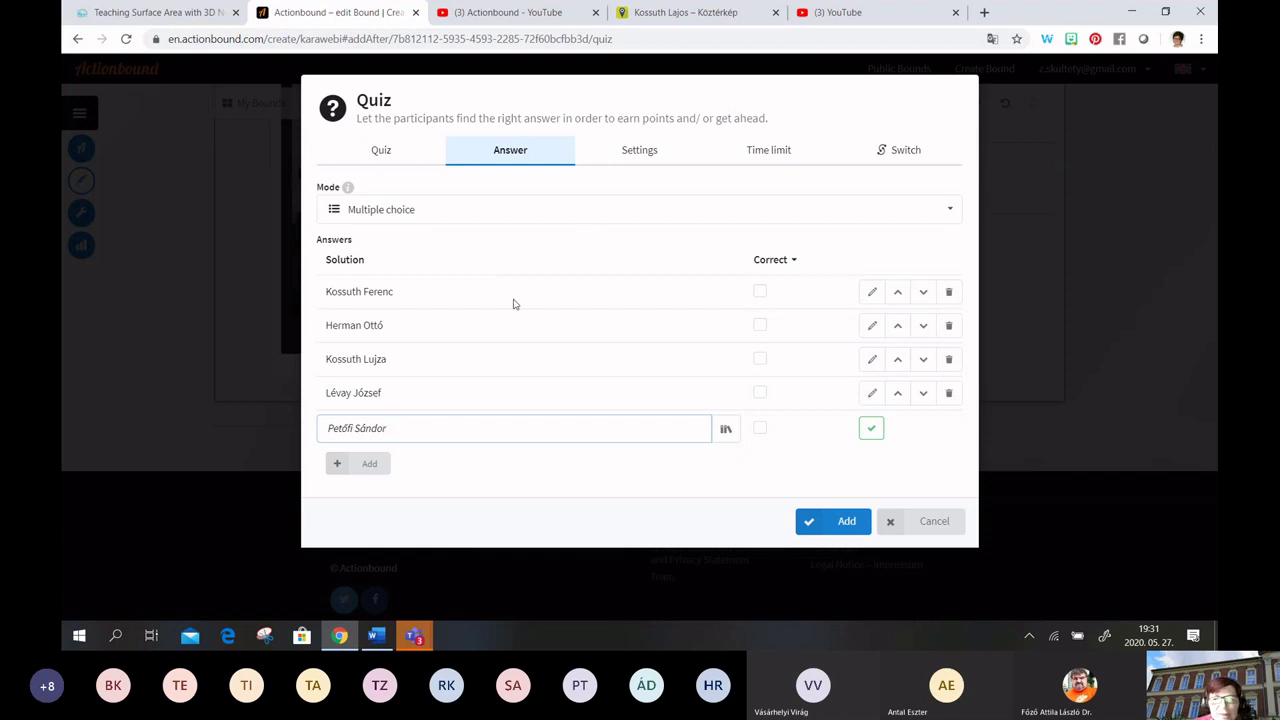
# Mark Kossuth Ferenc, Herman Ottó, Kossuth Lujza and Lévay József as the correct answers
pyautogui.click(759, 292)
pyautogui.click(760, 291)
pyautogui.click(760, 326)
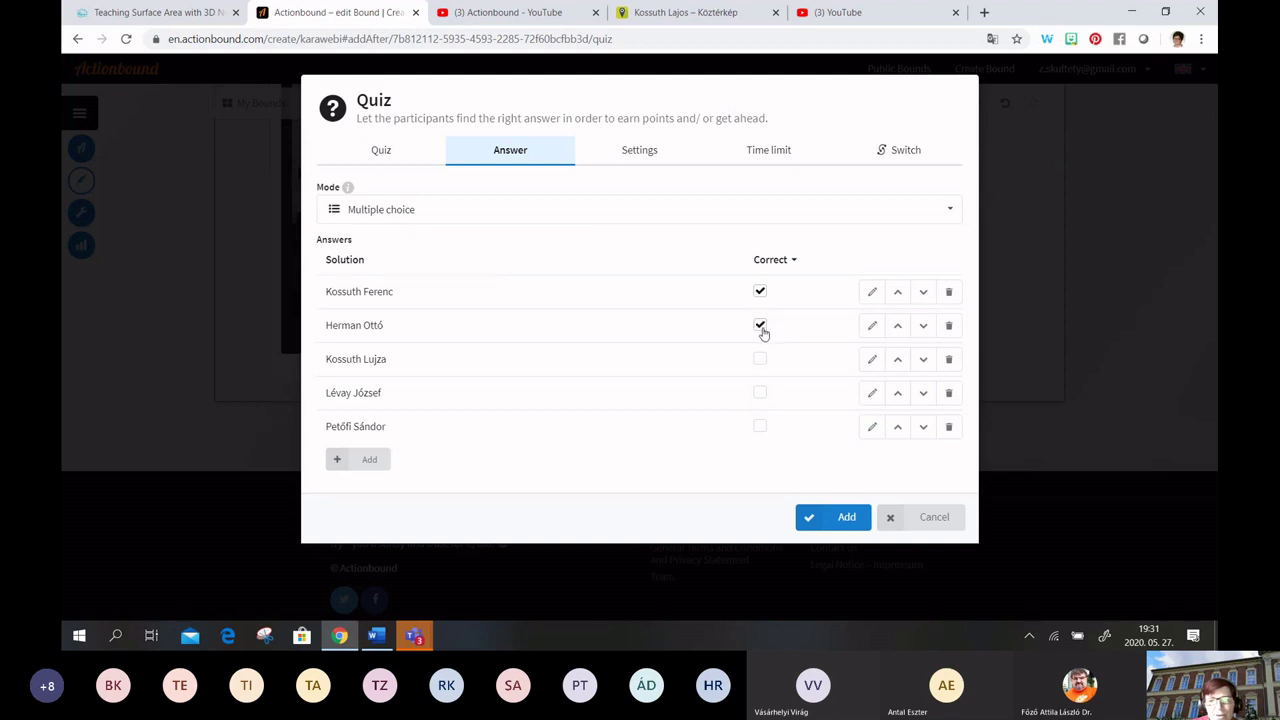
pyautogui.click(761, 393)
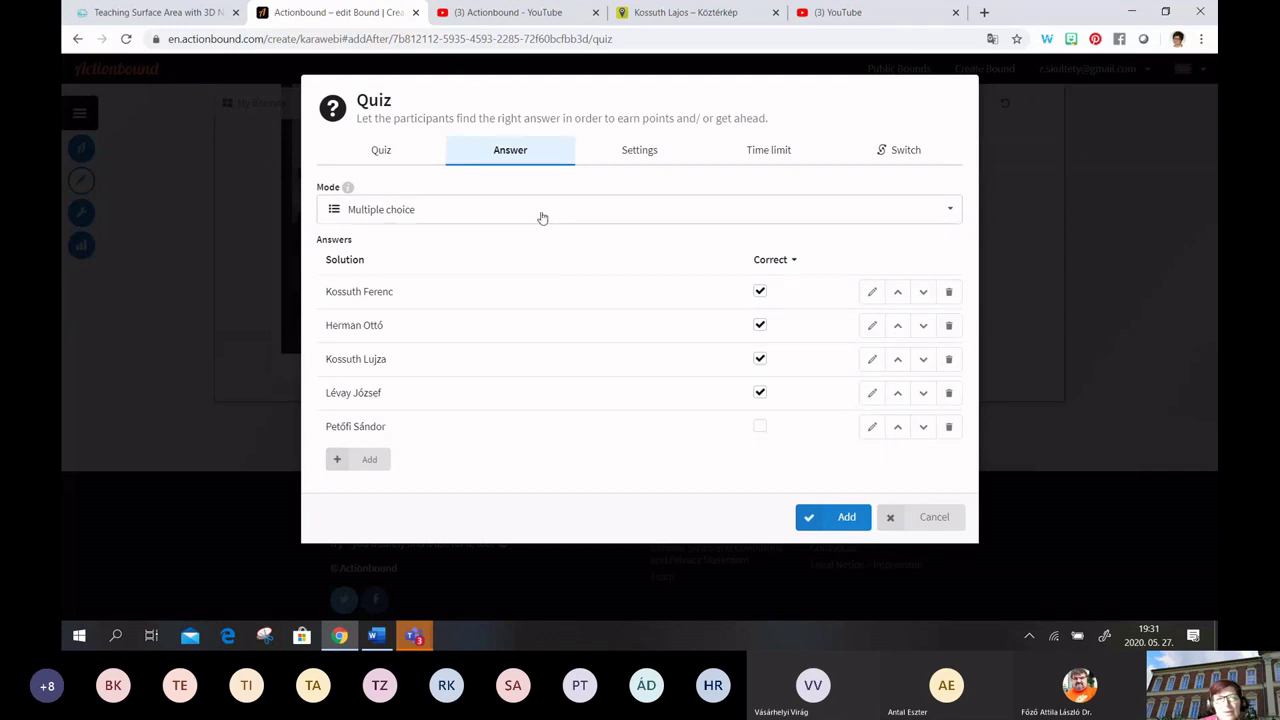
# Add the hint "Négy helyes válasz van." to the video quiz settings
pyautogui.click(635, 151)
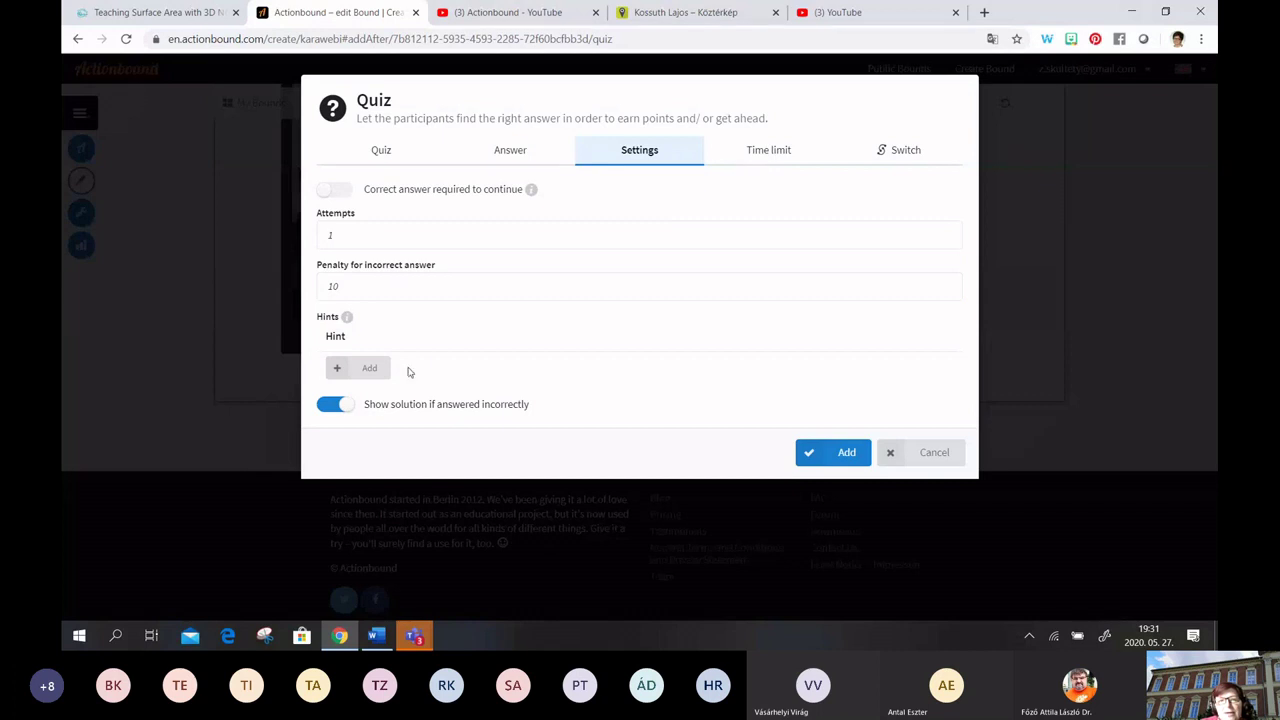
pyautogui.click(364, 369)
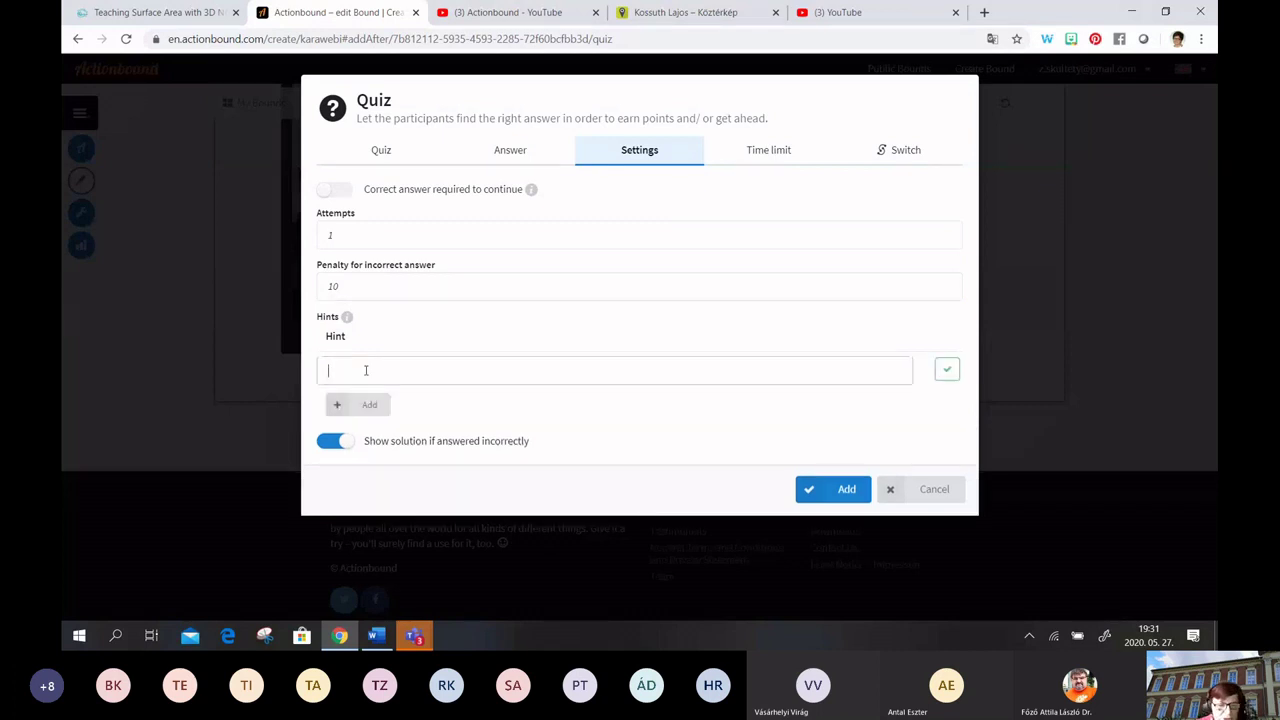
pyautogui.write('Négy')
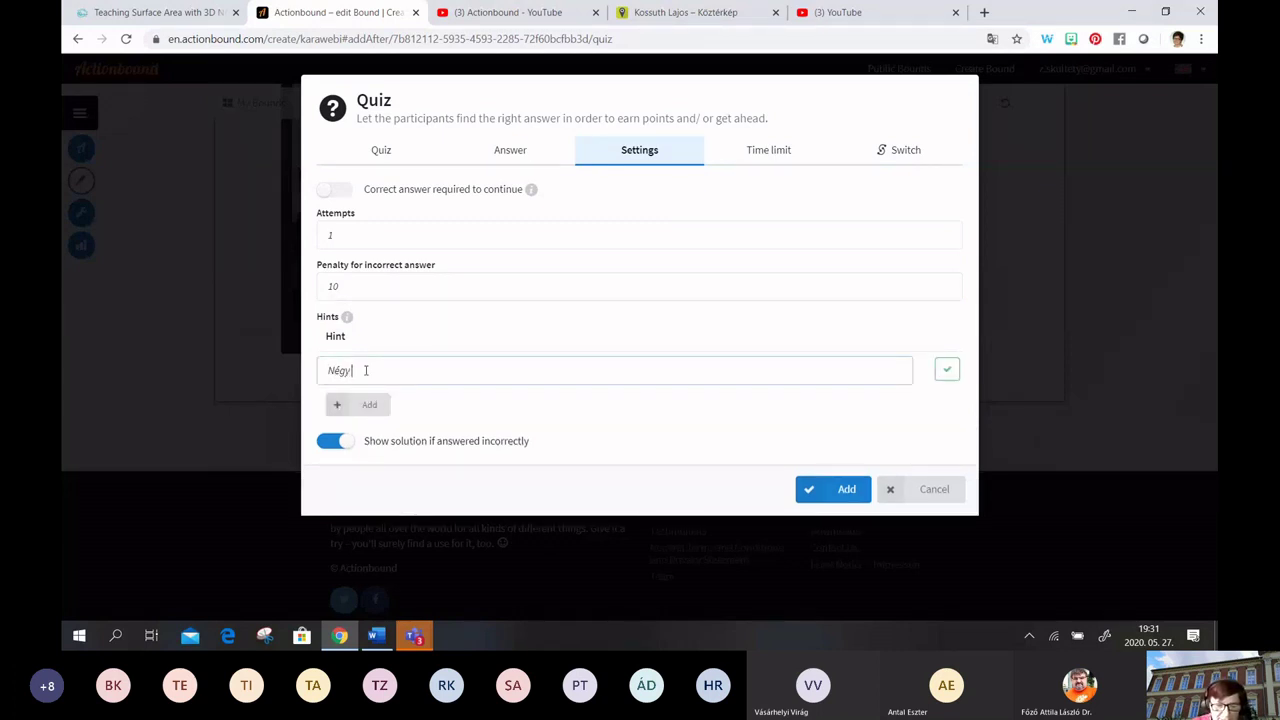
pyautogui.write(' helyes válo')
pyautogui.write('sz van.')
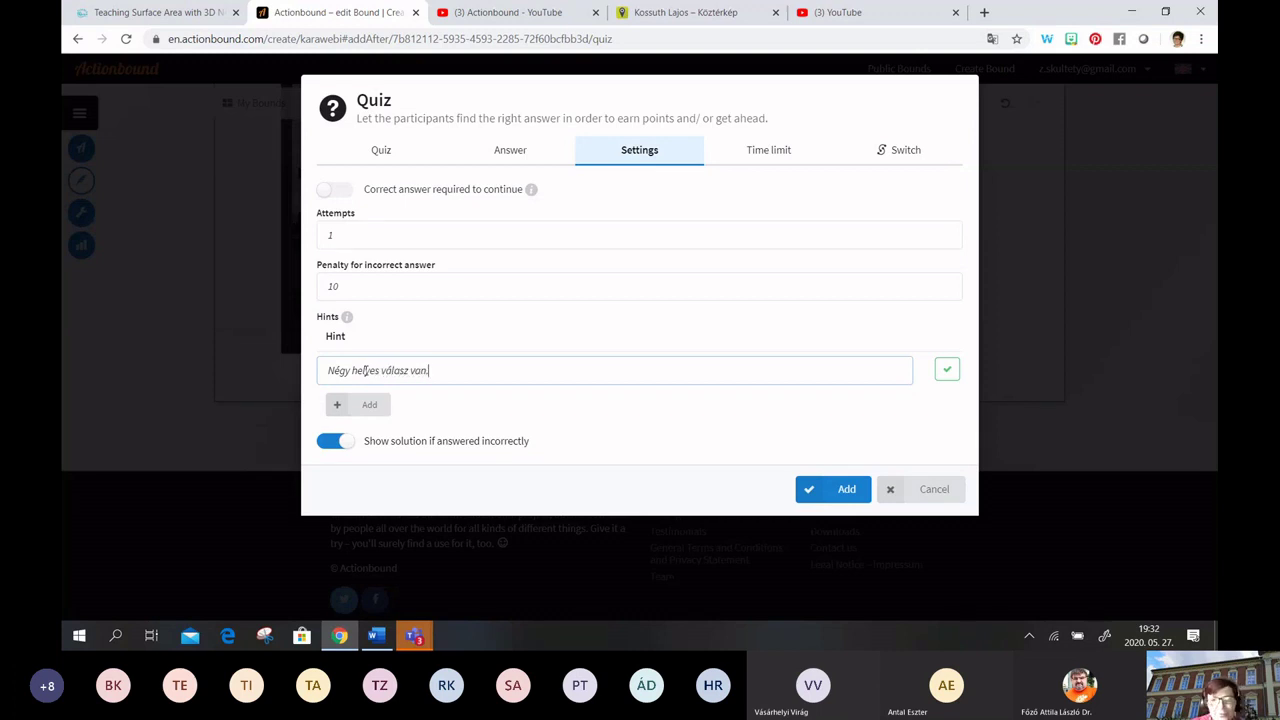
# Enable the time limit for the video quiz and set it to 100 seconds
pyautogui.click(759, 154)
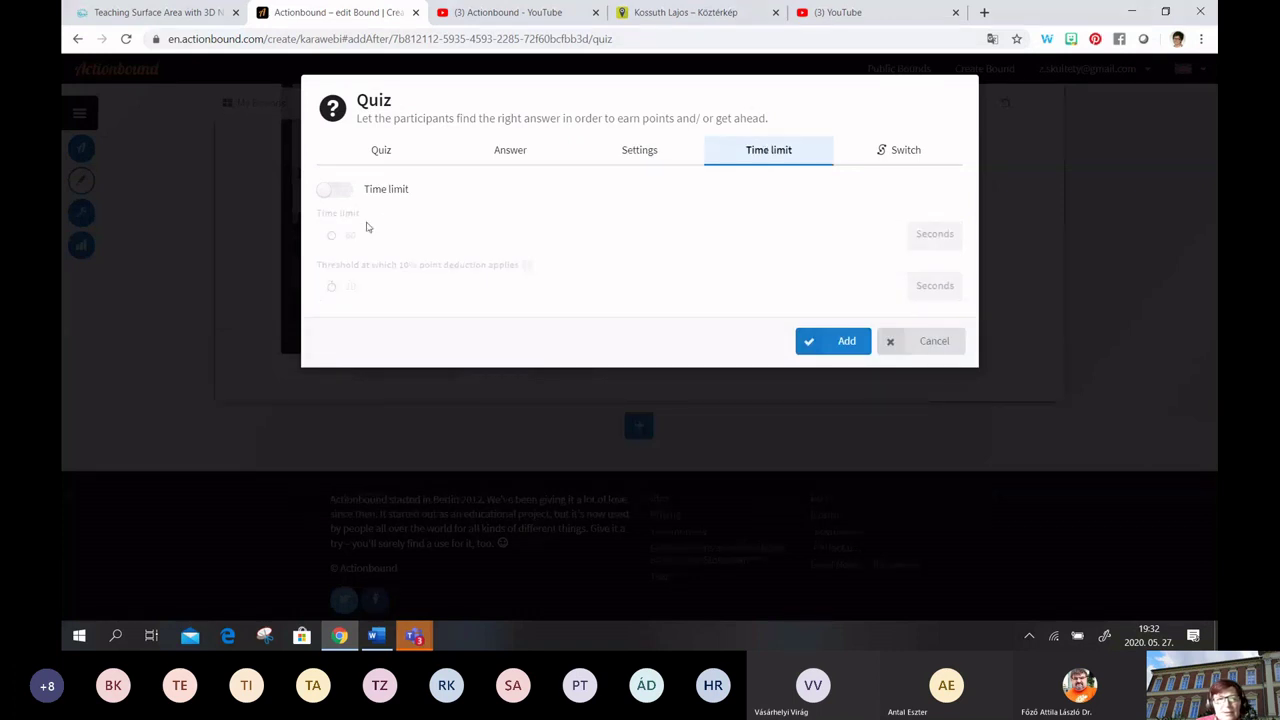
pyautogui.click(338, 190)
pyautogui.click(361, 235)
pyautogui.write('100')
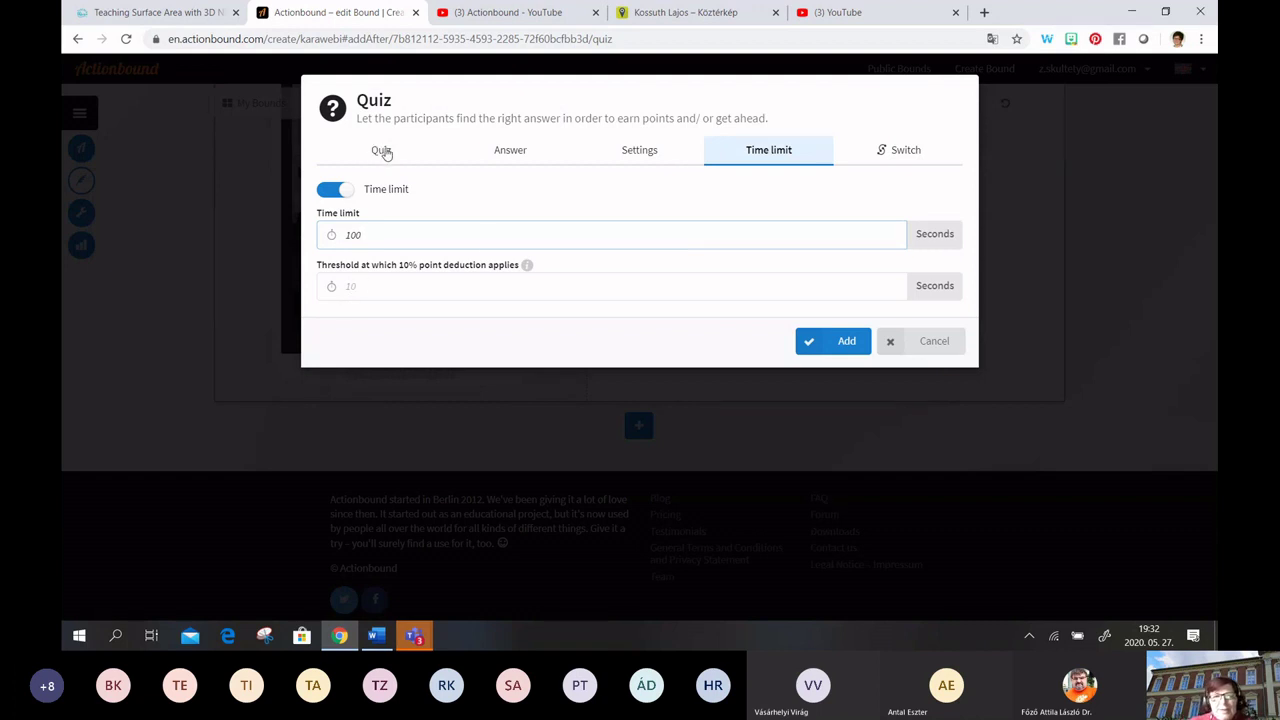
# Review the video quiz's answers and question text, and try to add the quiz to the bound
pyautogui.click(493, 146)
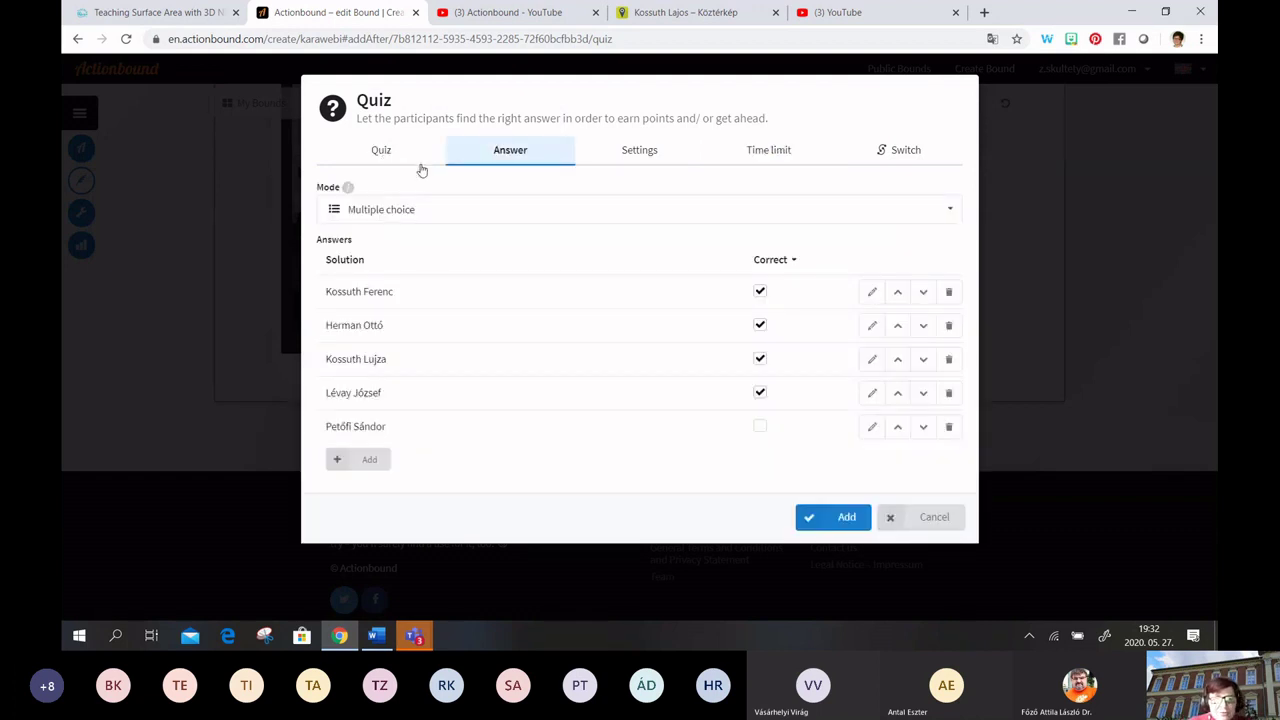
pyautogui.click(381, 150)
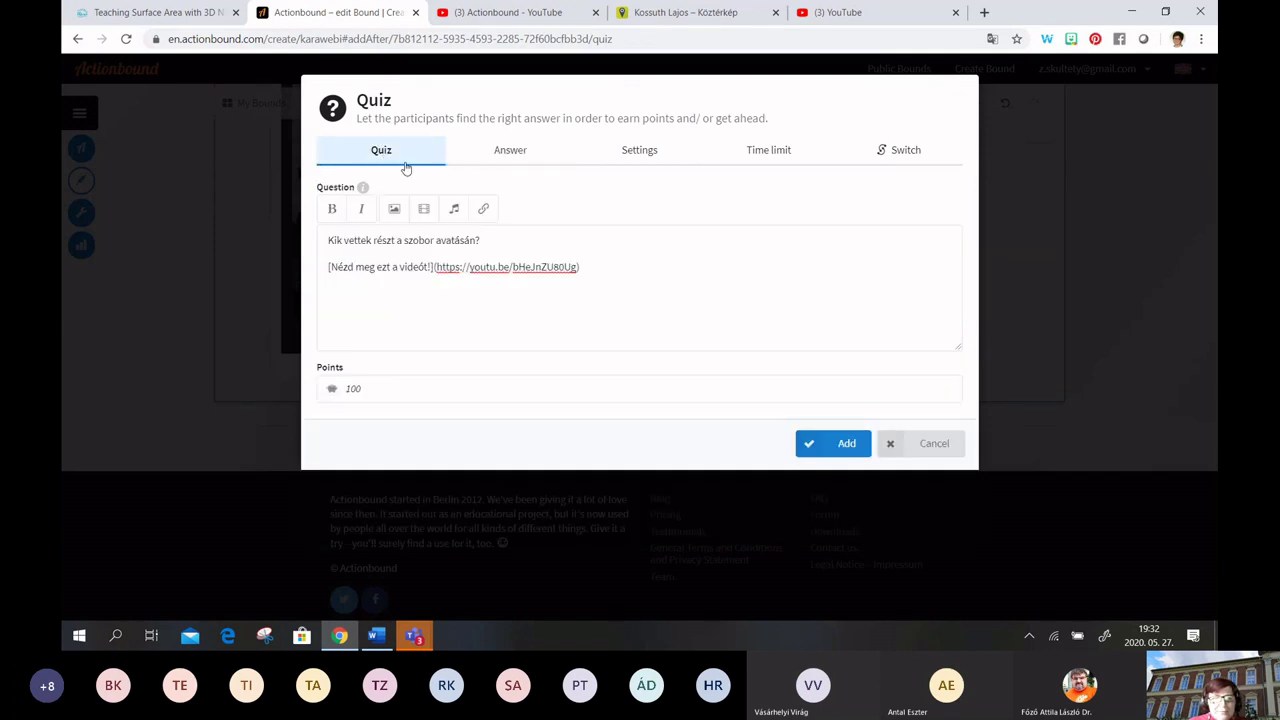
pyautogui.click(848, 447)
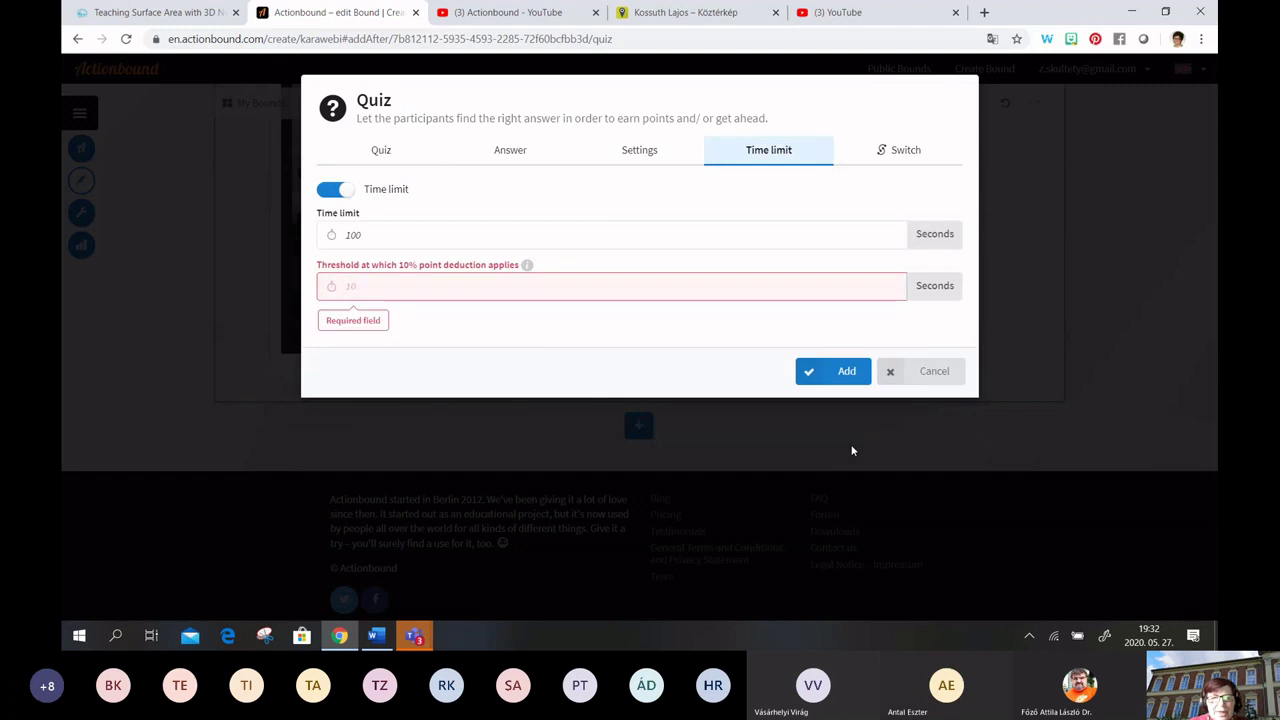
# Set the threshold for the 10% point deduction to 10 seconds and add the video quiz to the bound
pyautogui.click(346, 286)
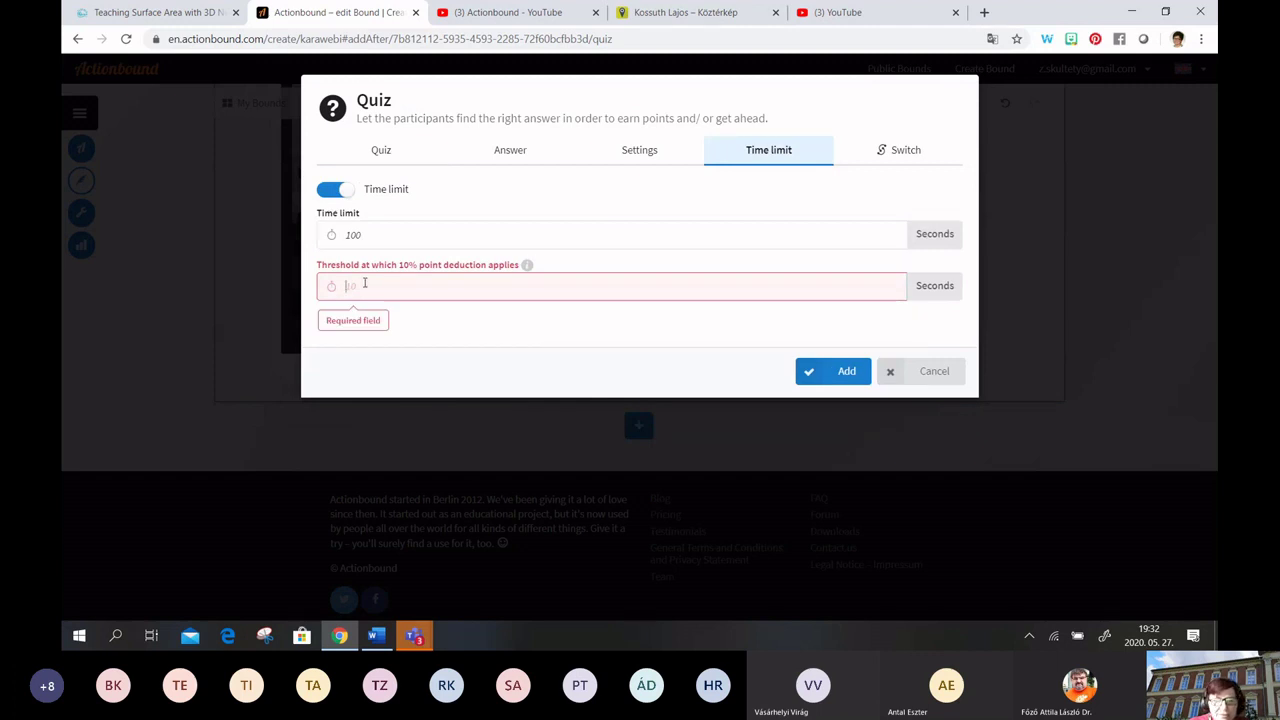
pyautogui.write('10')
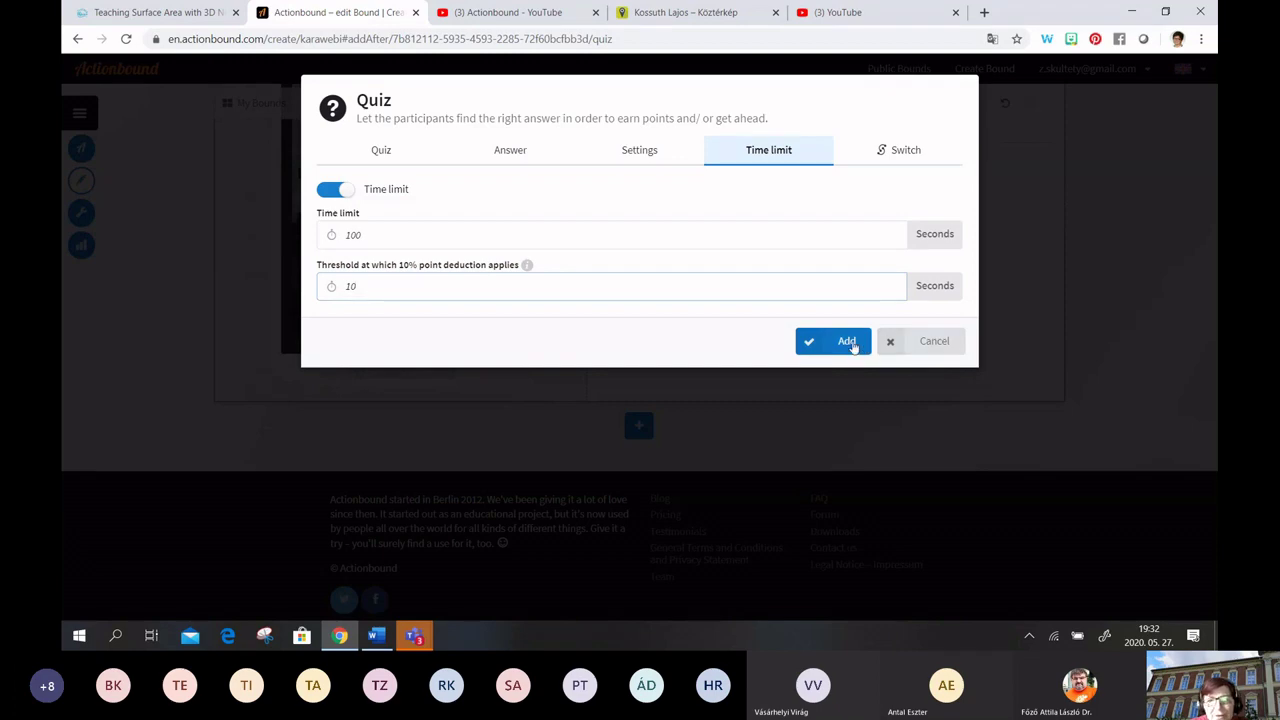
pyautogui.click(847, 342)
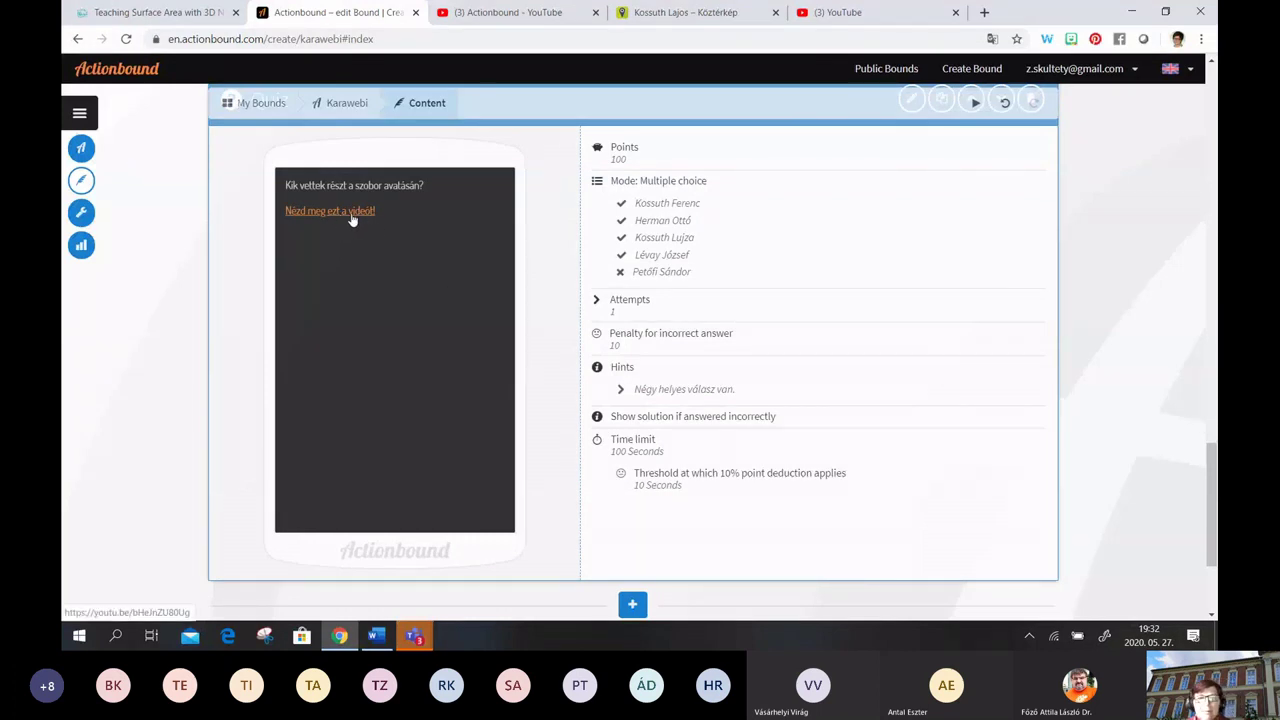
# Start a new quiz after the video quiz with the question "Mikor adták át a Kossuth-szobrot?" and the library image Avasi templom.jpg below it
pyautogui.scroll(-1, 618, 285)
pyautogui.scroll(-3, 618, 285)
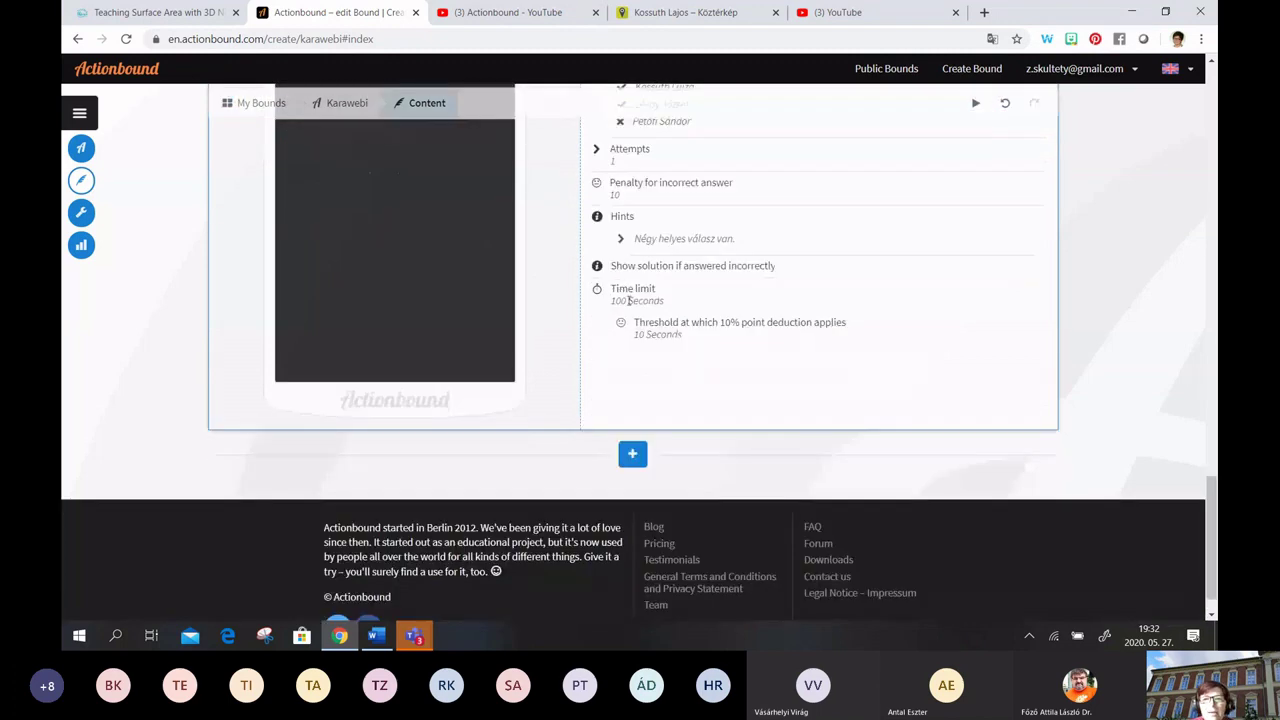
pyautogui.click(638, 455)
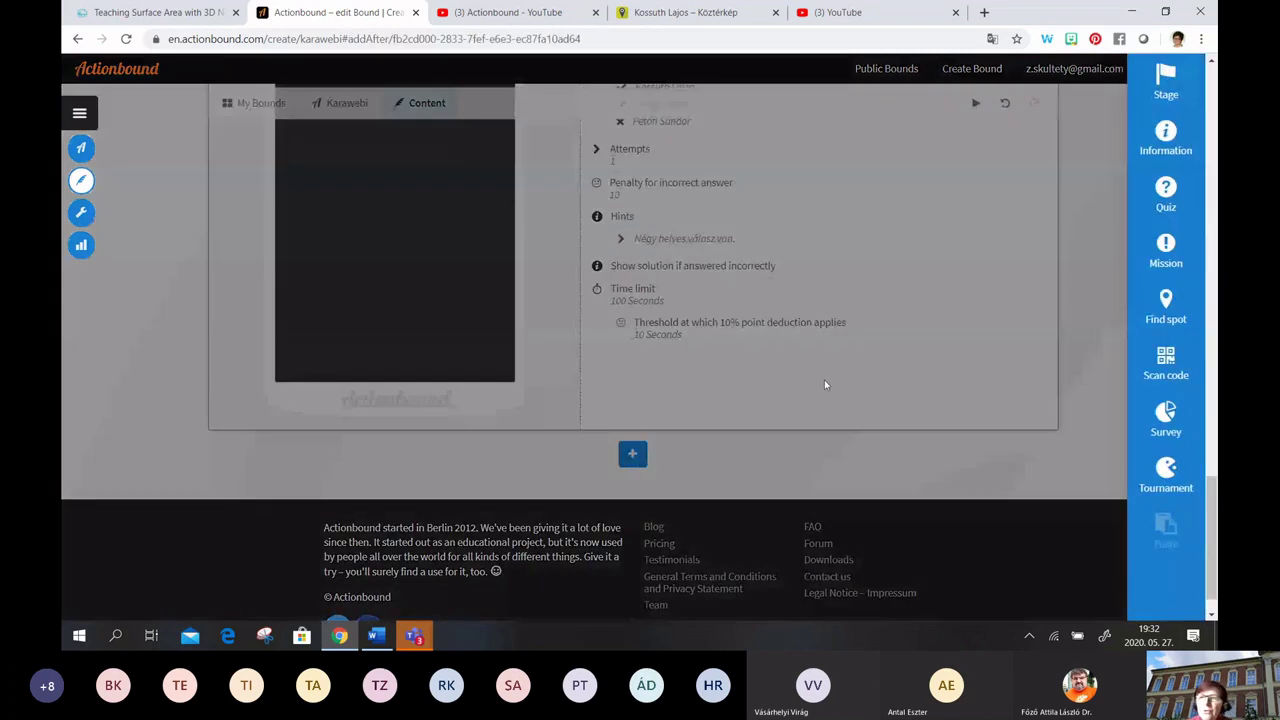
pyautogui.click(1166, 190)
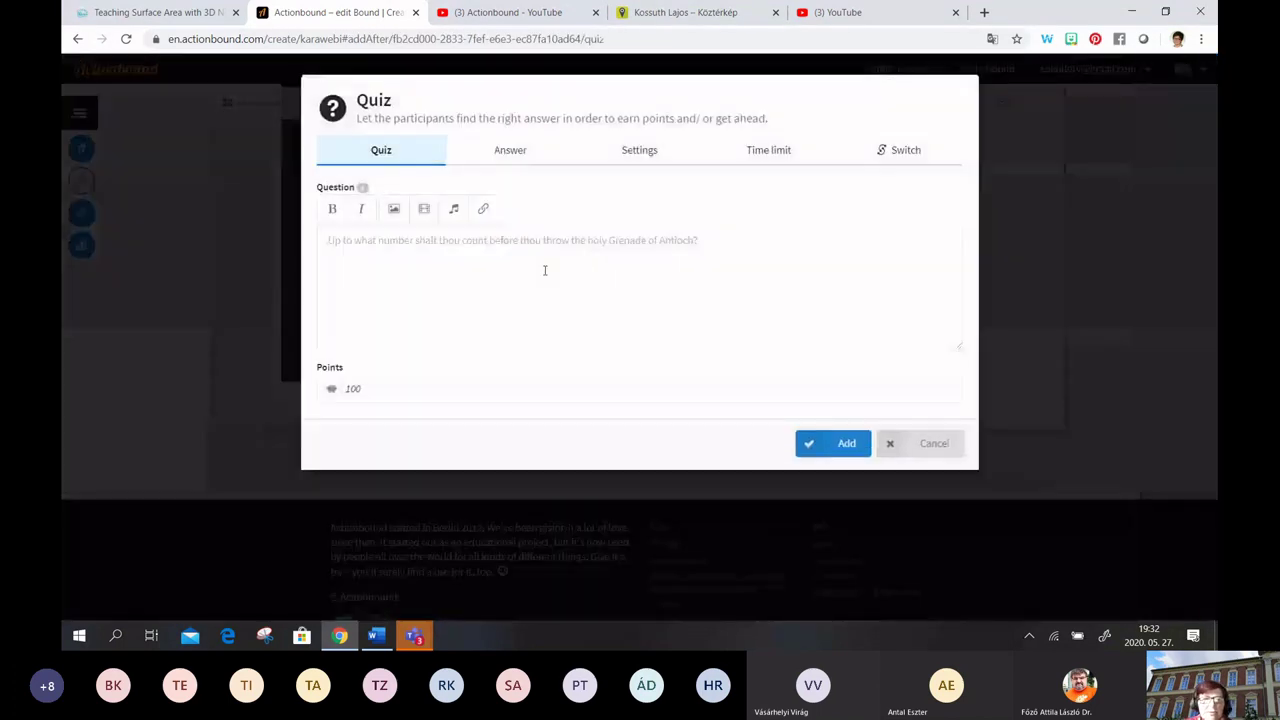
pyautogui.click(343, 240)
pyautogui.write('M')
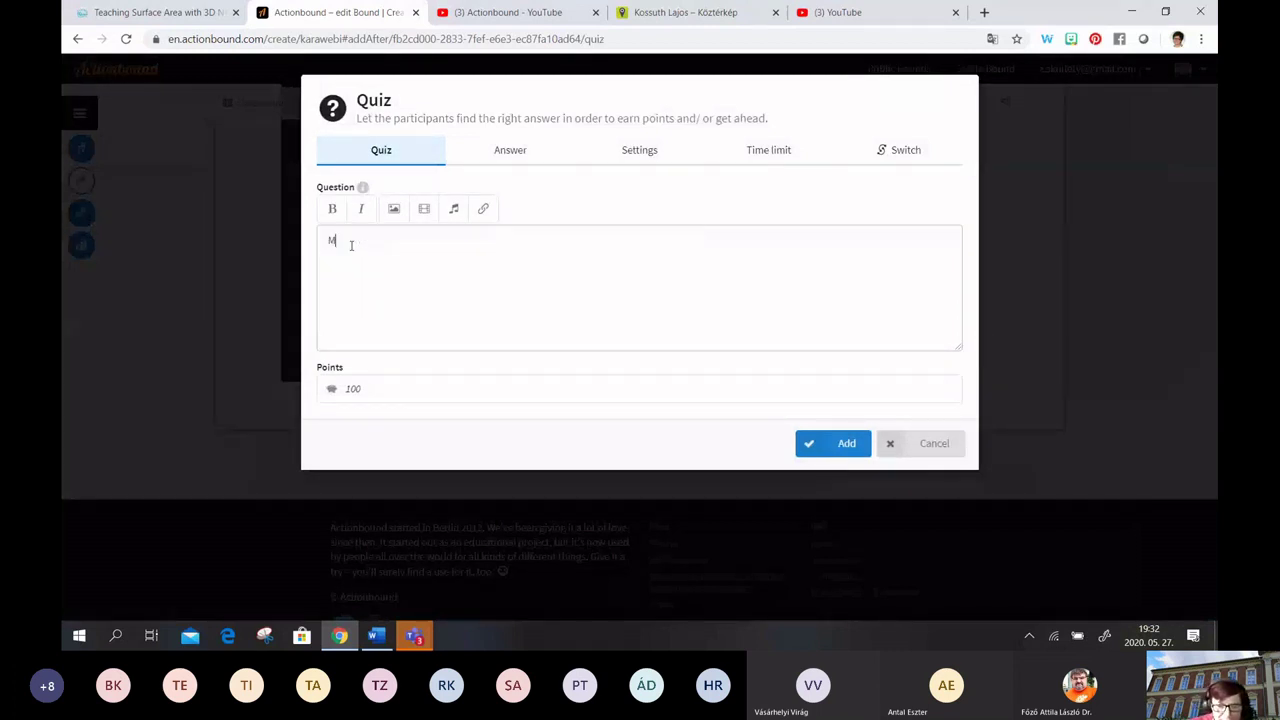
pyautogui.write('ikor adt')
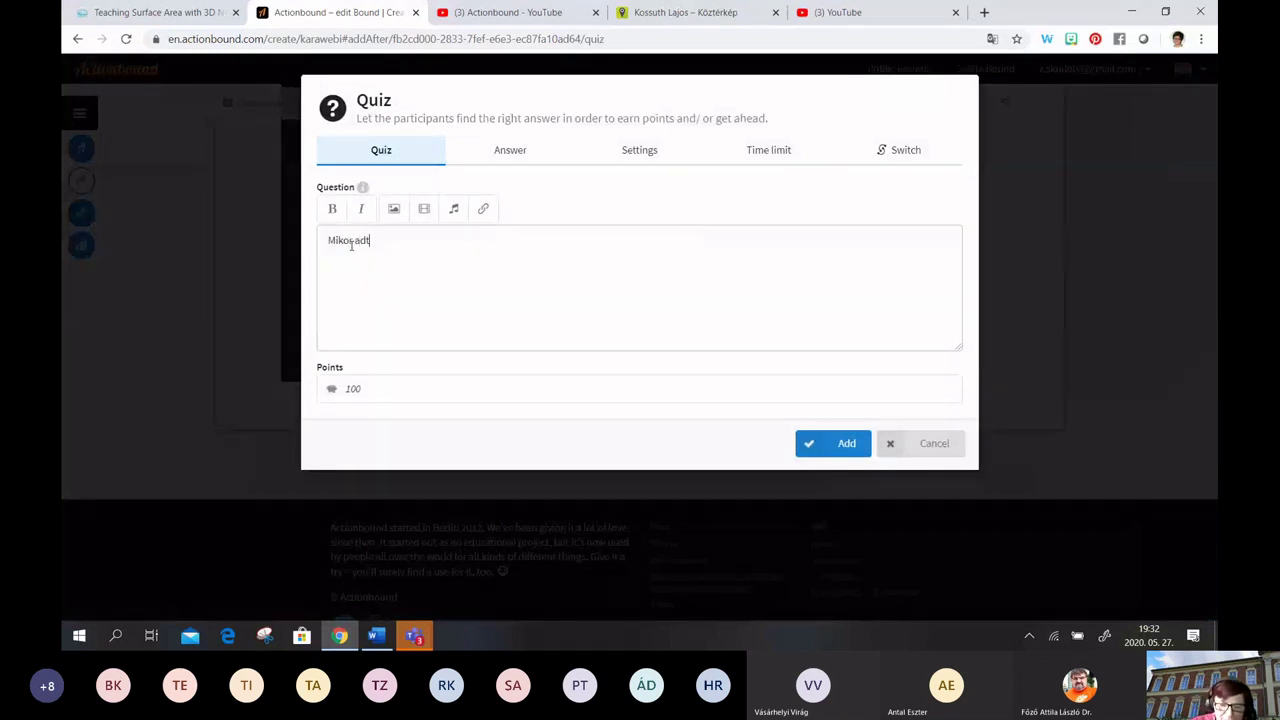
pyautogui.write('ák át a')
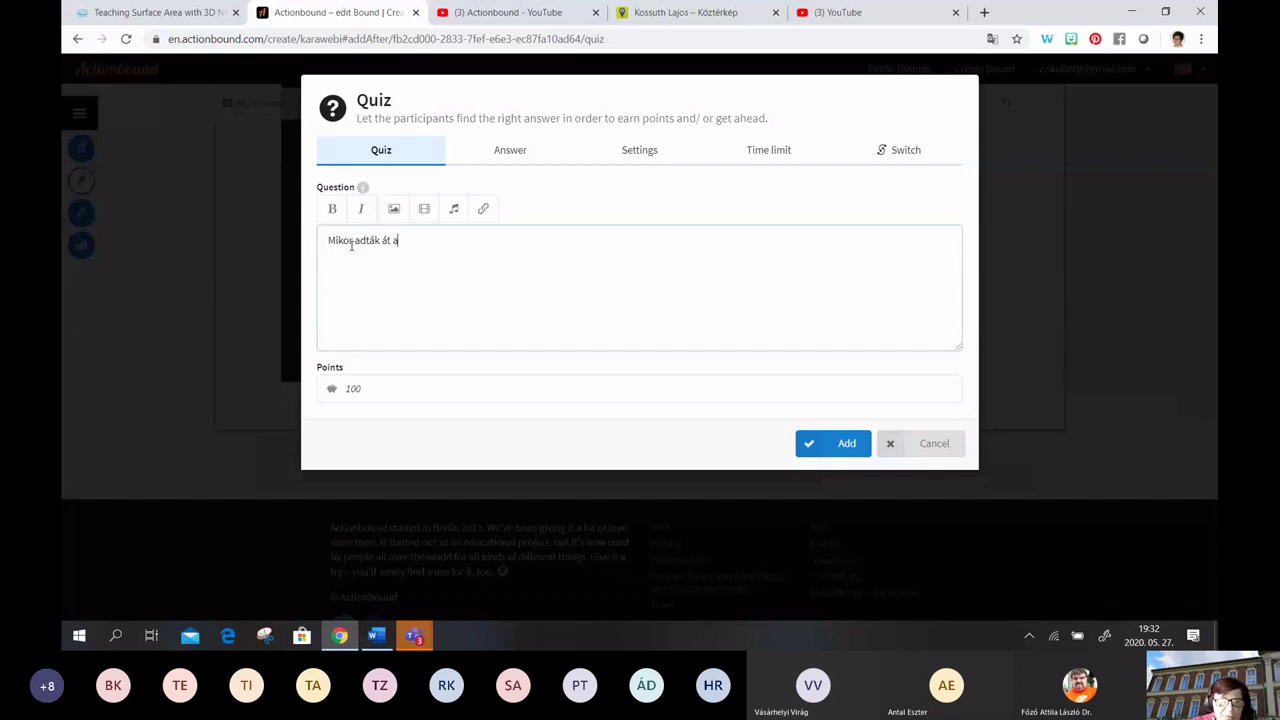
pyautogui.write(' Koss')
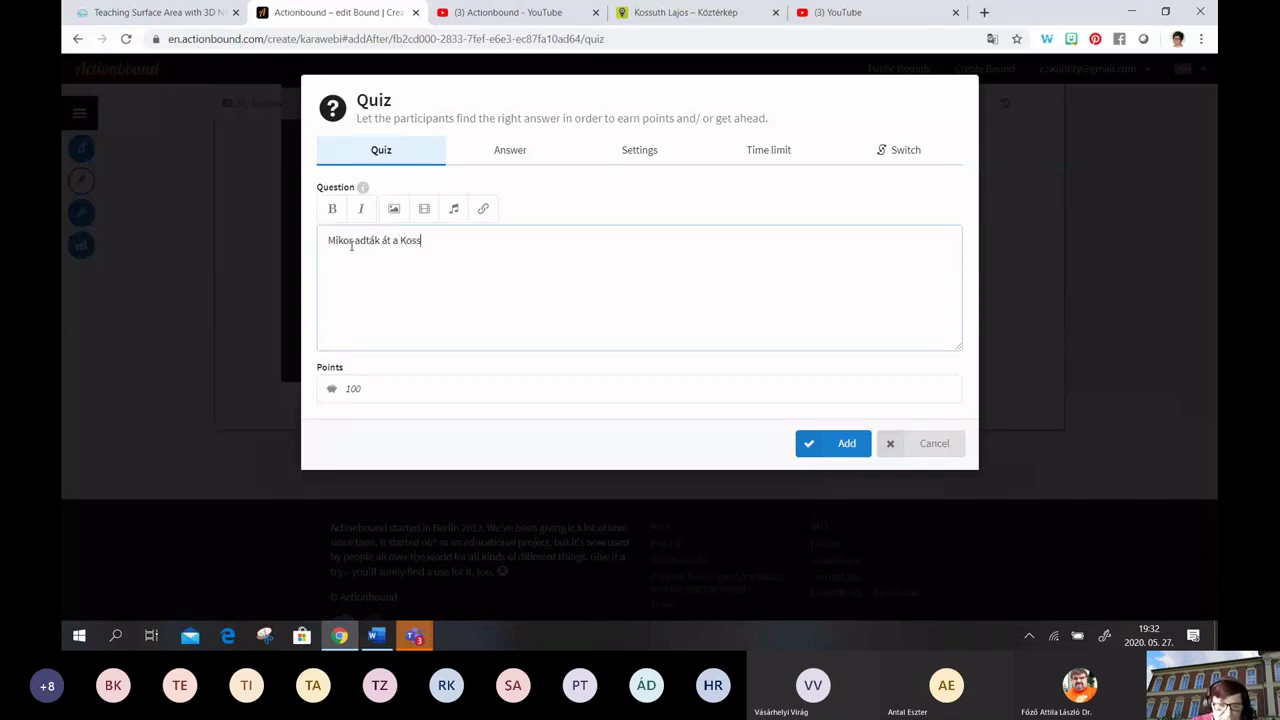
pyautogui.write('uth-szo')
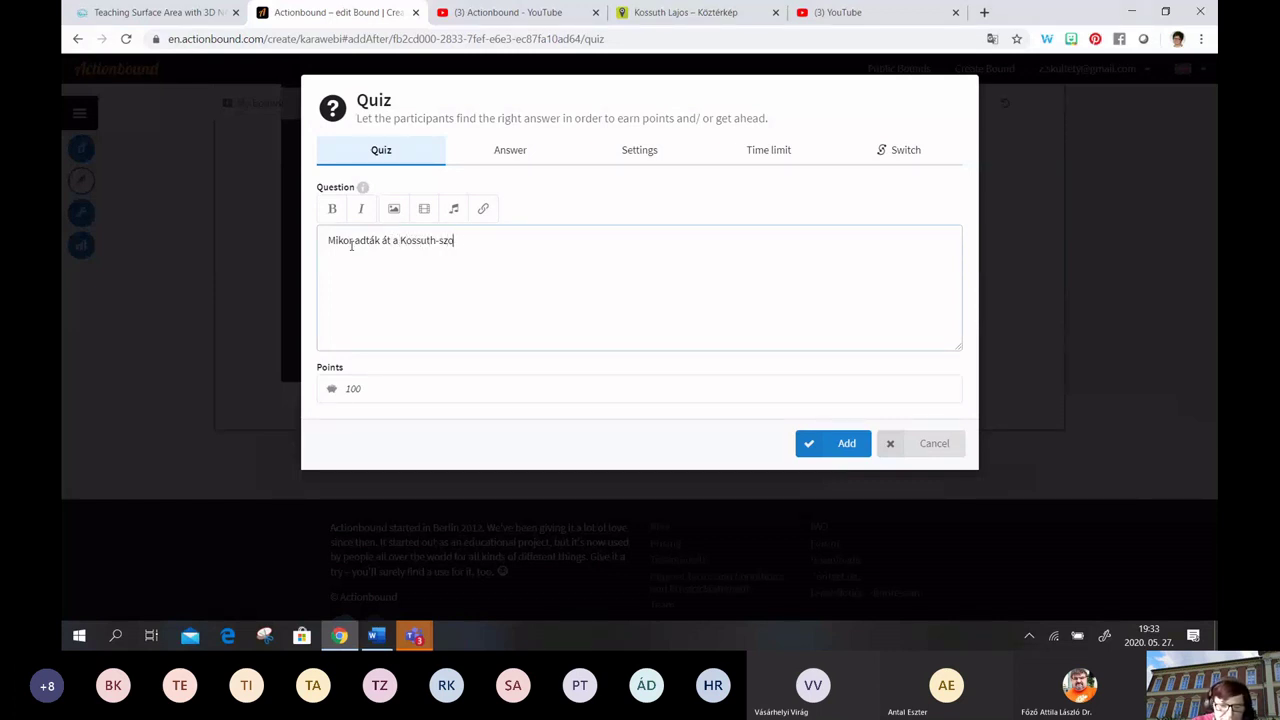
pyautogui.write('brot?')
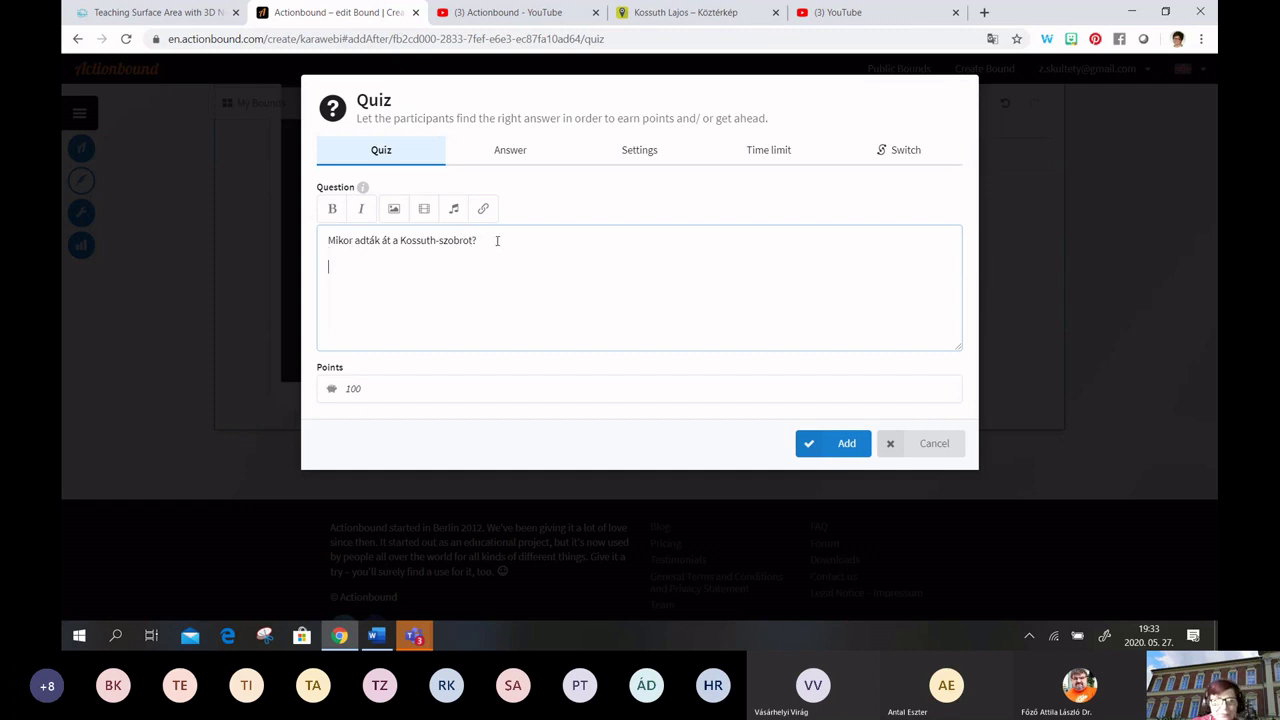
pyautogui.click(394, 210)
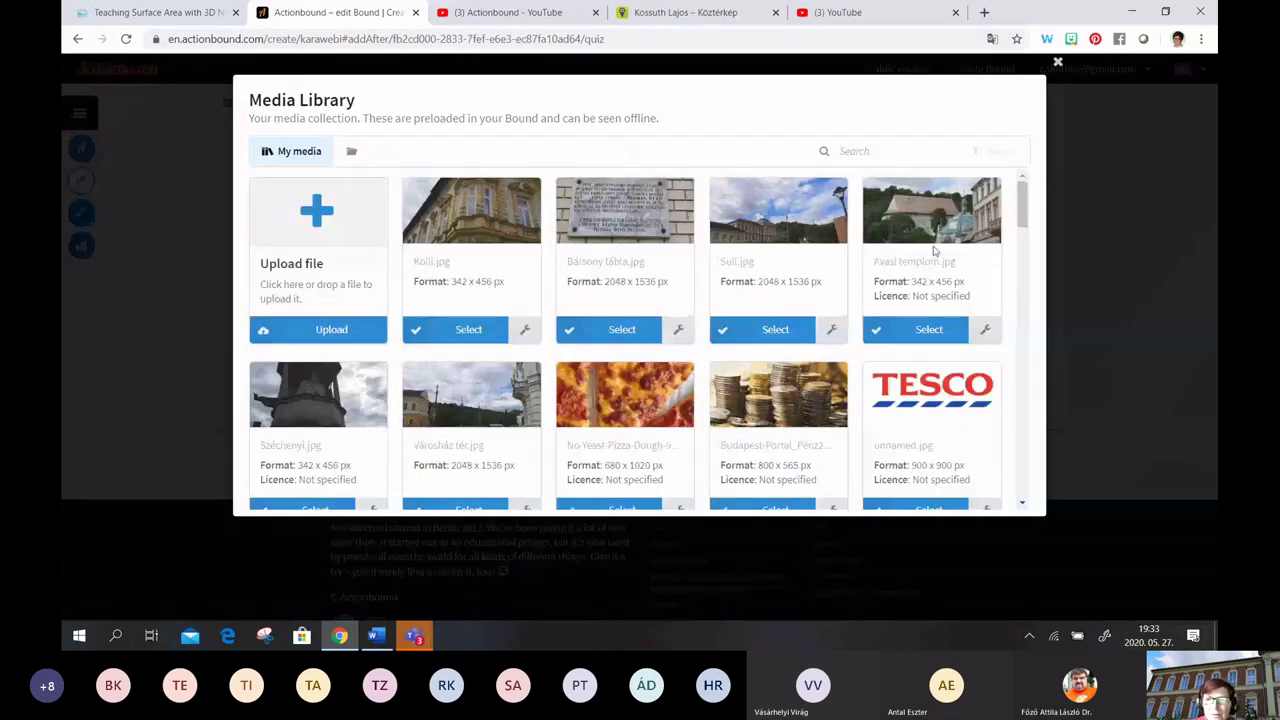
pyautogui.click(925, 330)
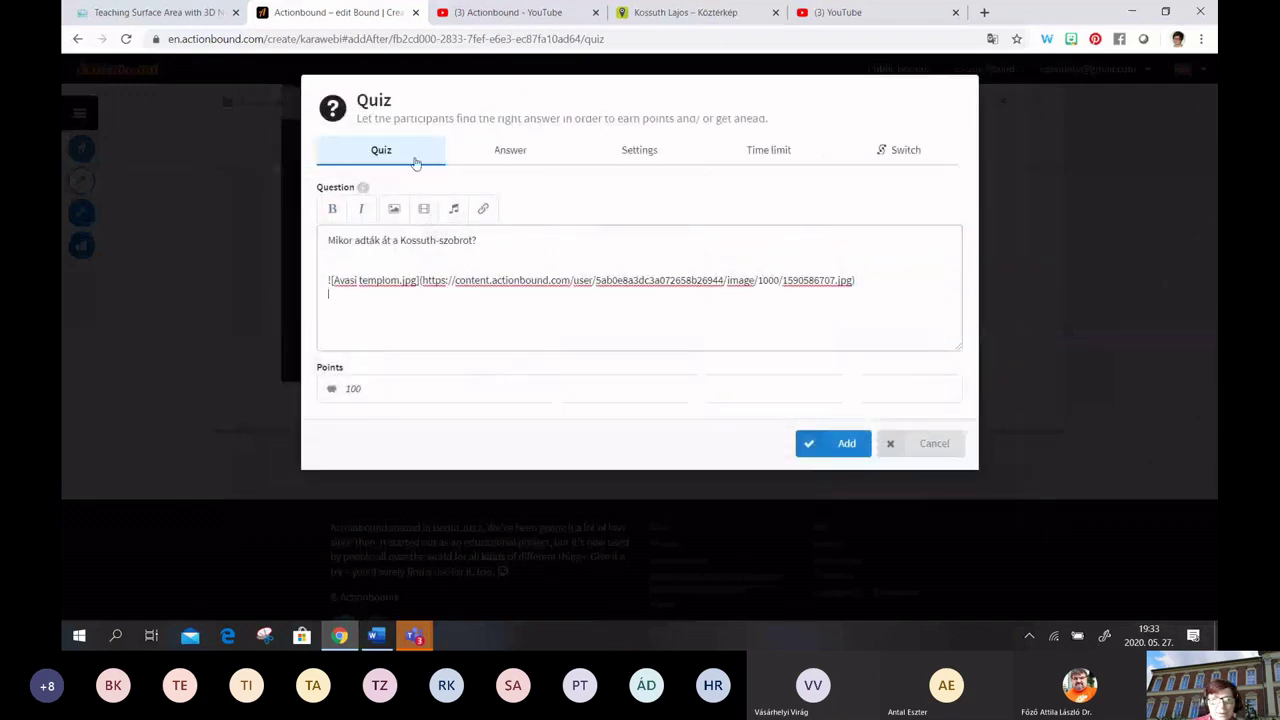
# Set the Kossuth statue quiz's answer mode to Solution input with 1898 as the correct answer
pyautogui.click(499, 151)
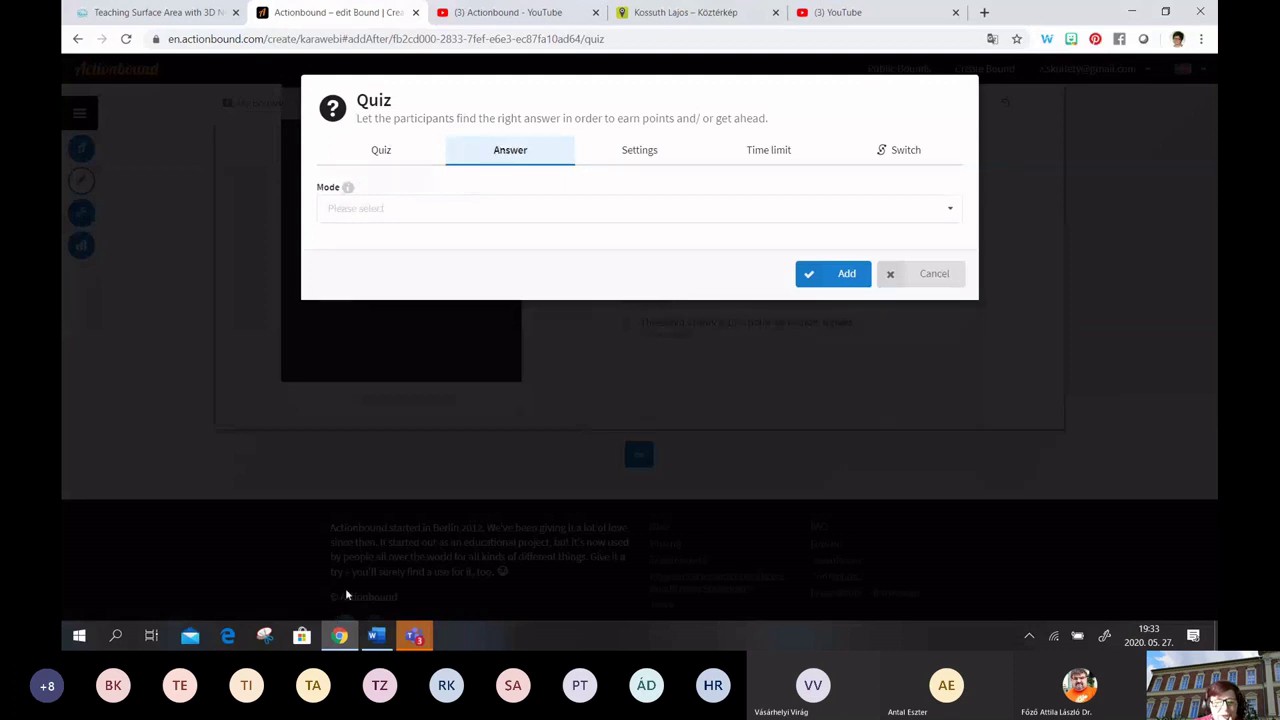
pyautogui.click(334, 208)
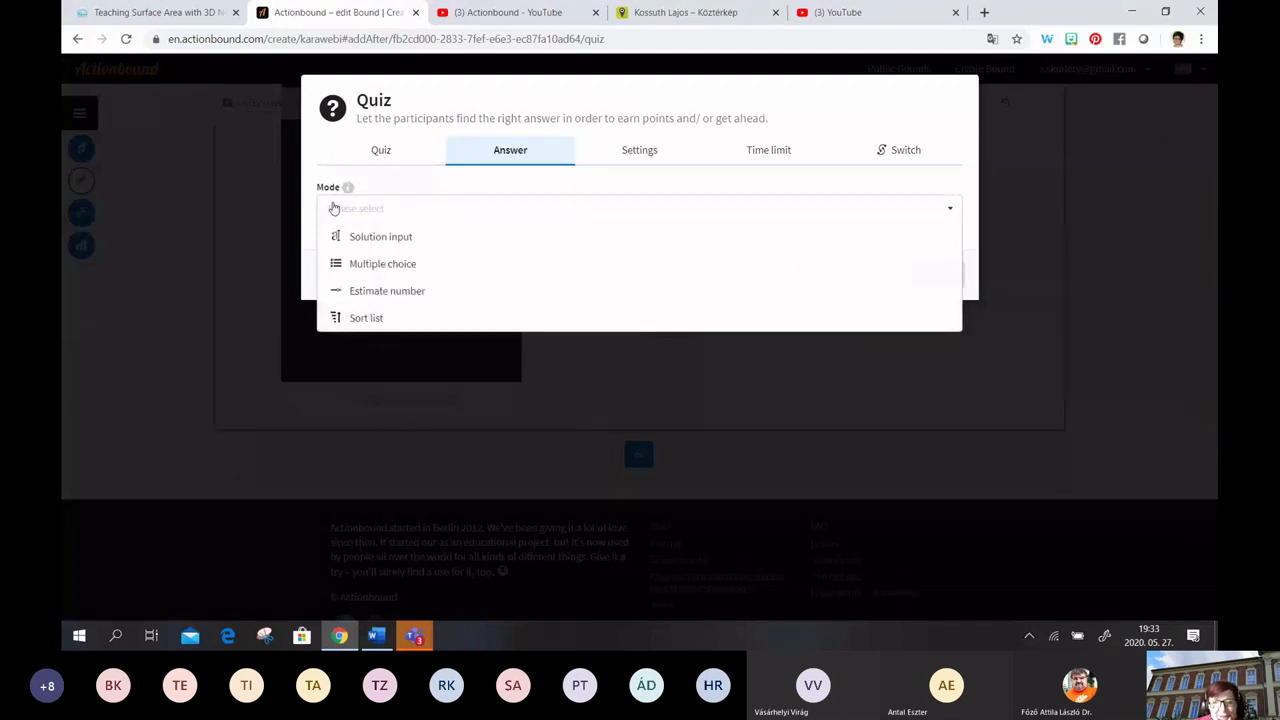
pyautogui.click(392, 236)
pyautogui.click(385, 261)
pyautogui.write('1898')
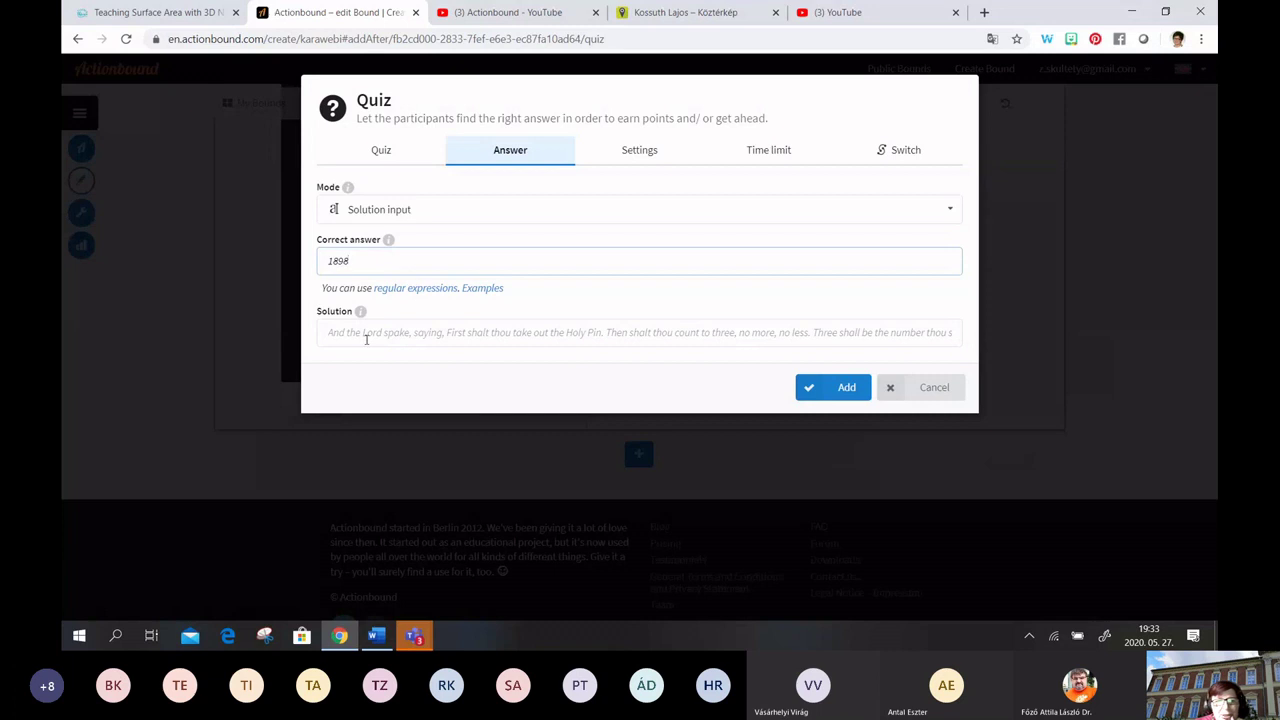
# Enter the hint "50.évforduló" in the Kossuth statue quiz's settings
pyautogui.click(641, 150)
pyautogui.click(369, 368)
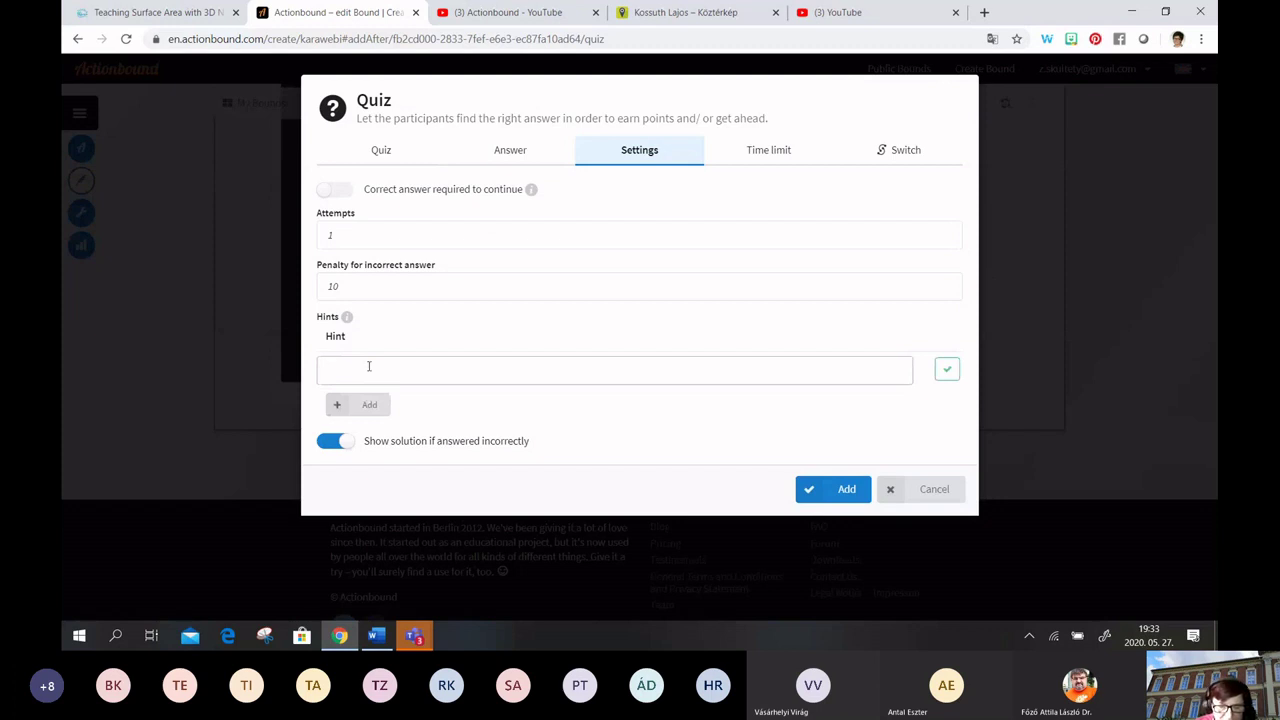
pyautogui.write('50')
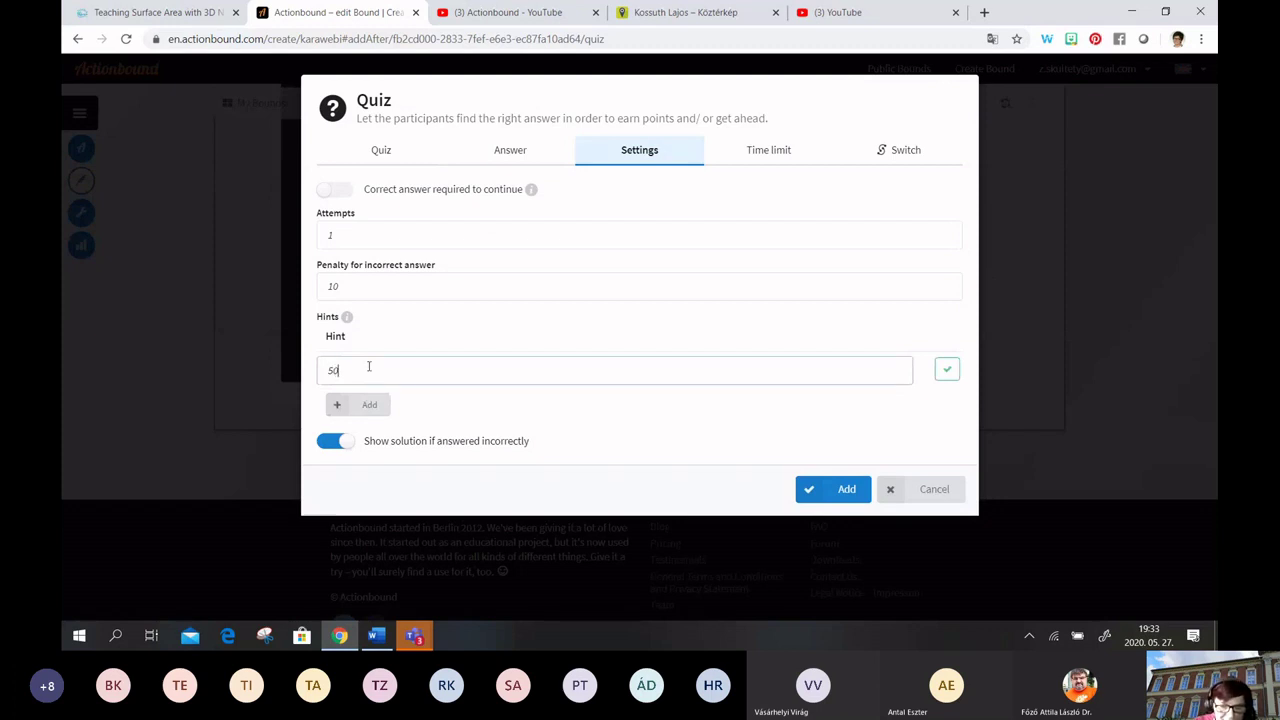
pyautogui.write('.évf')
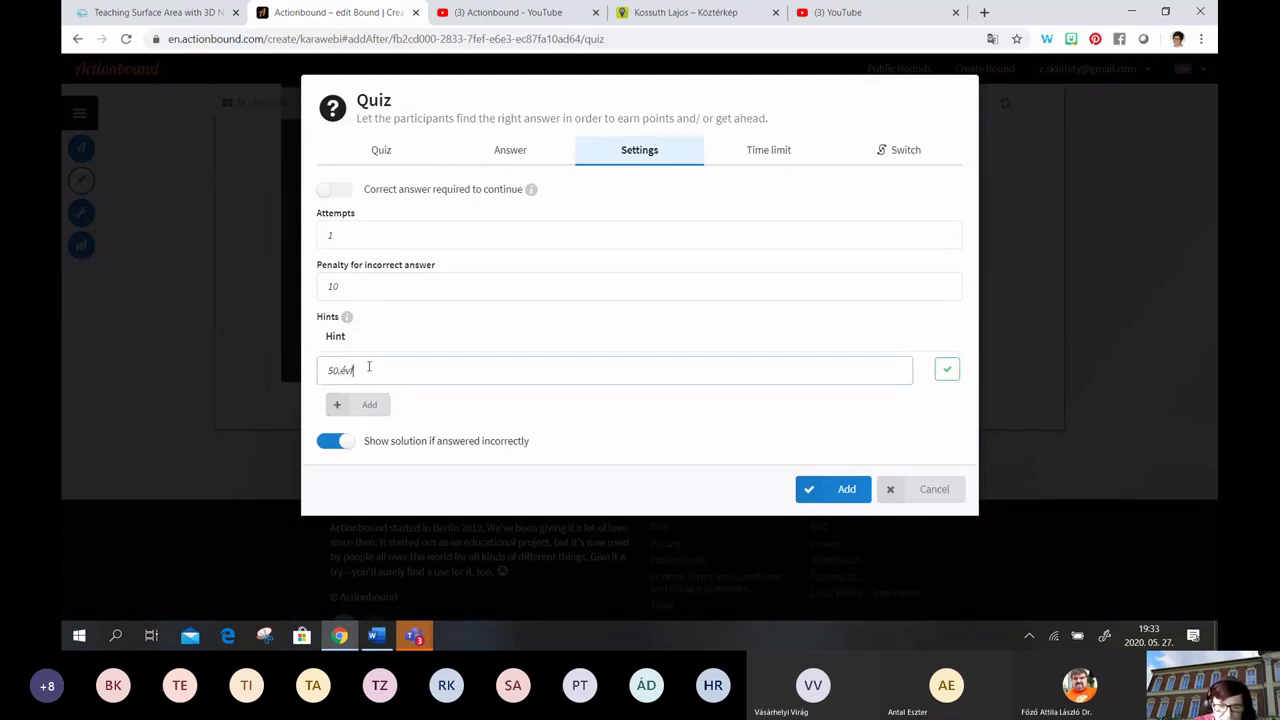
pyautogui.write('orduló')
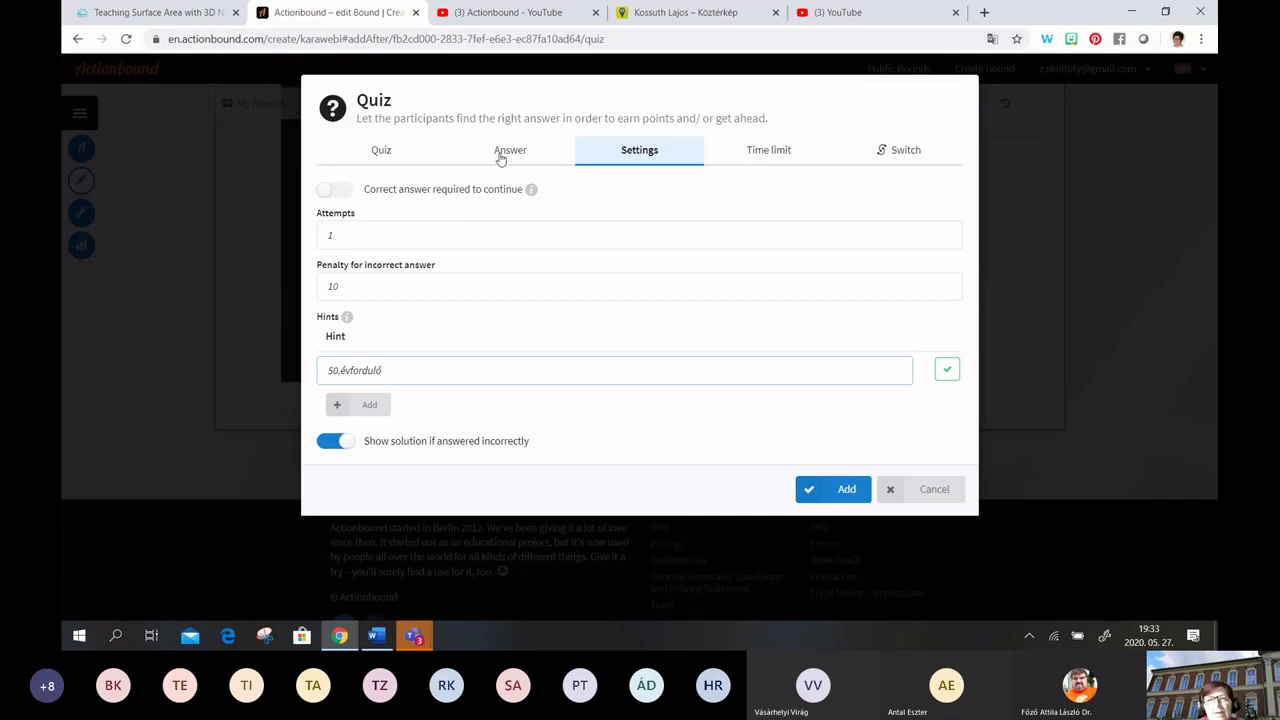
# Fill in the required solution text with "50. évforduló" and add the Kossuth statue quiz to the bound
pyautogui.click(379, 155)
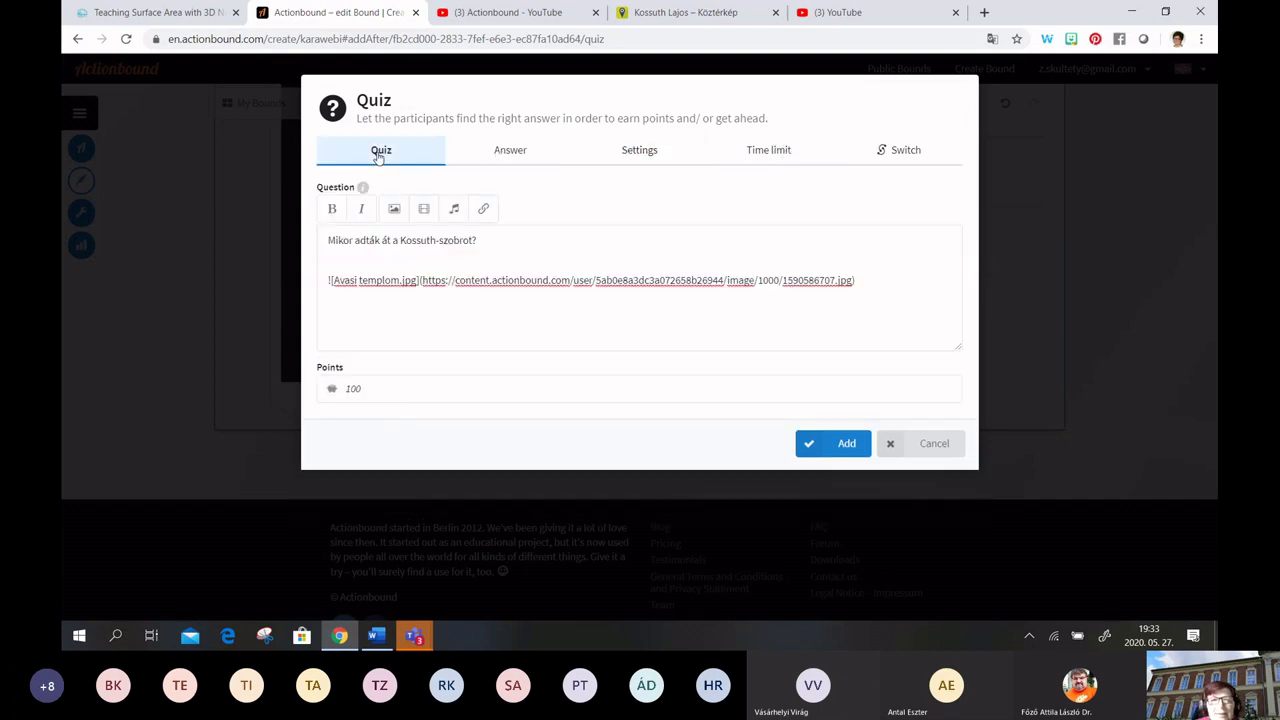
pyautogui.click(847, 443)
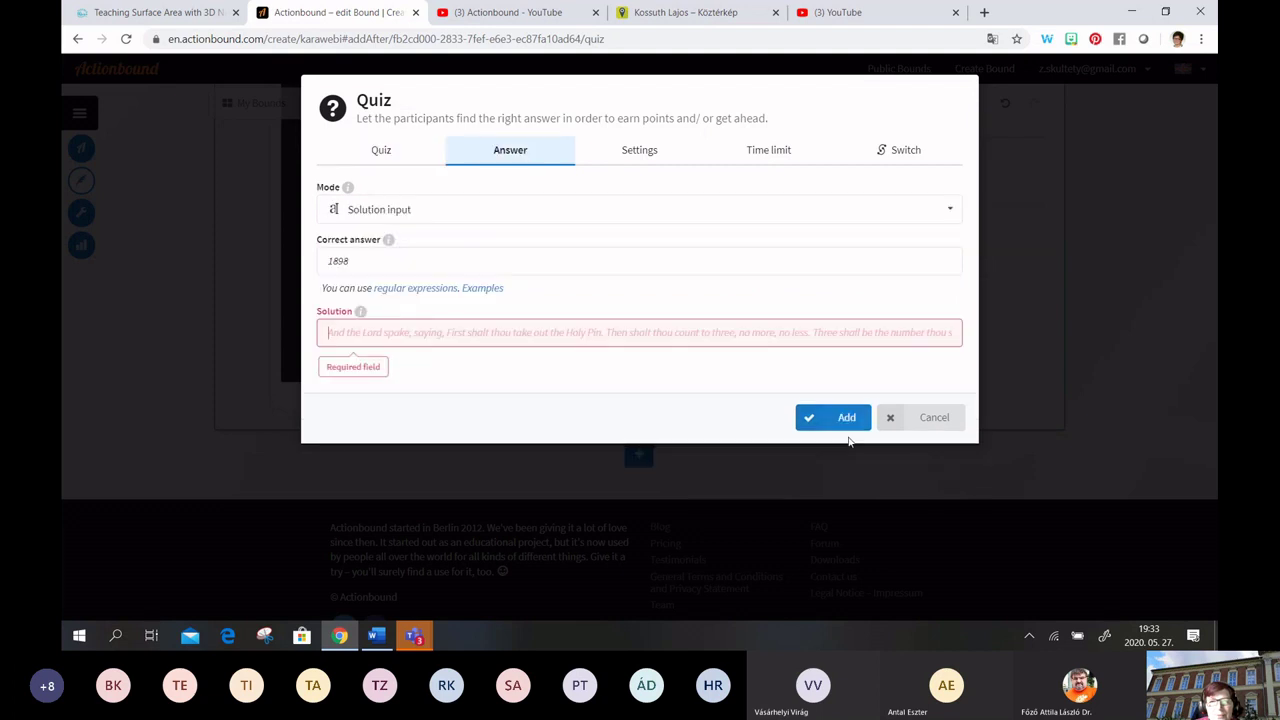
pyautogui.click(391, 329)
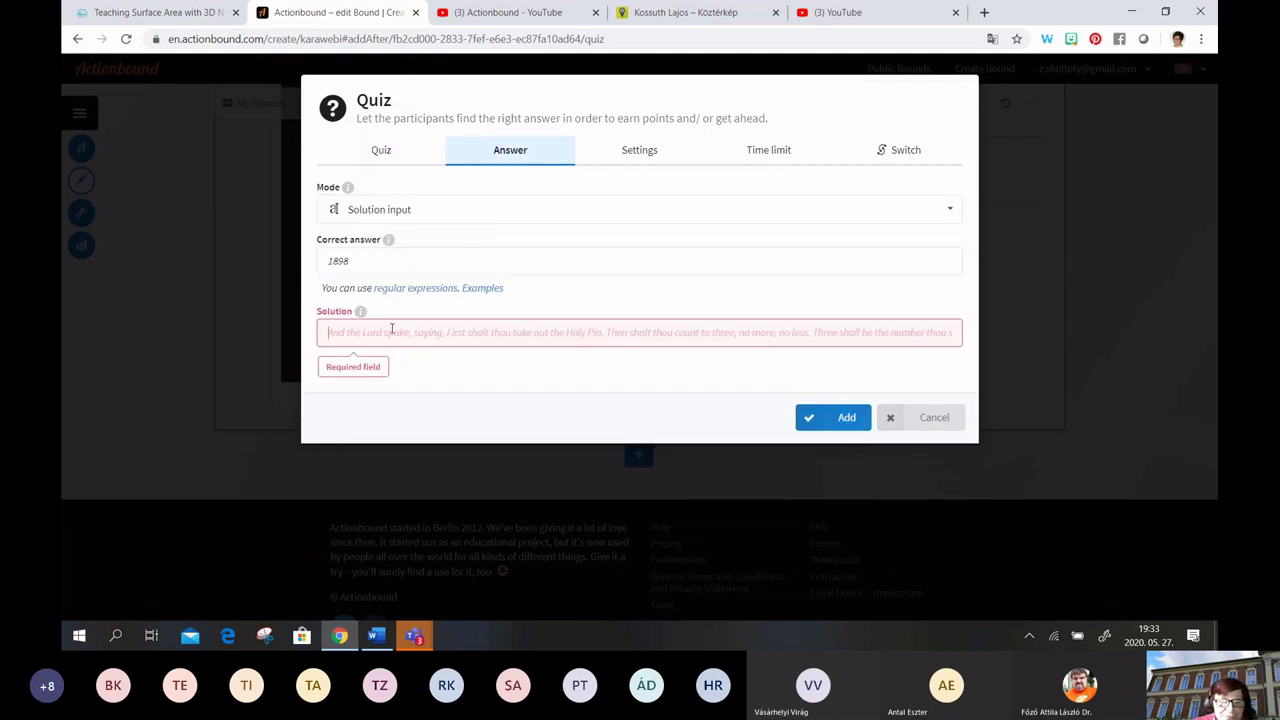
pyautogui.write('5')
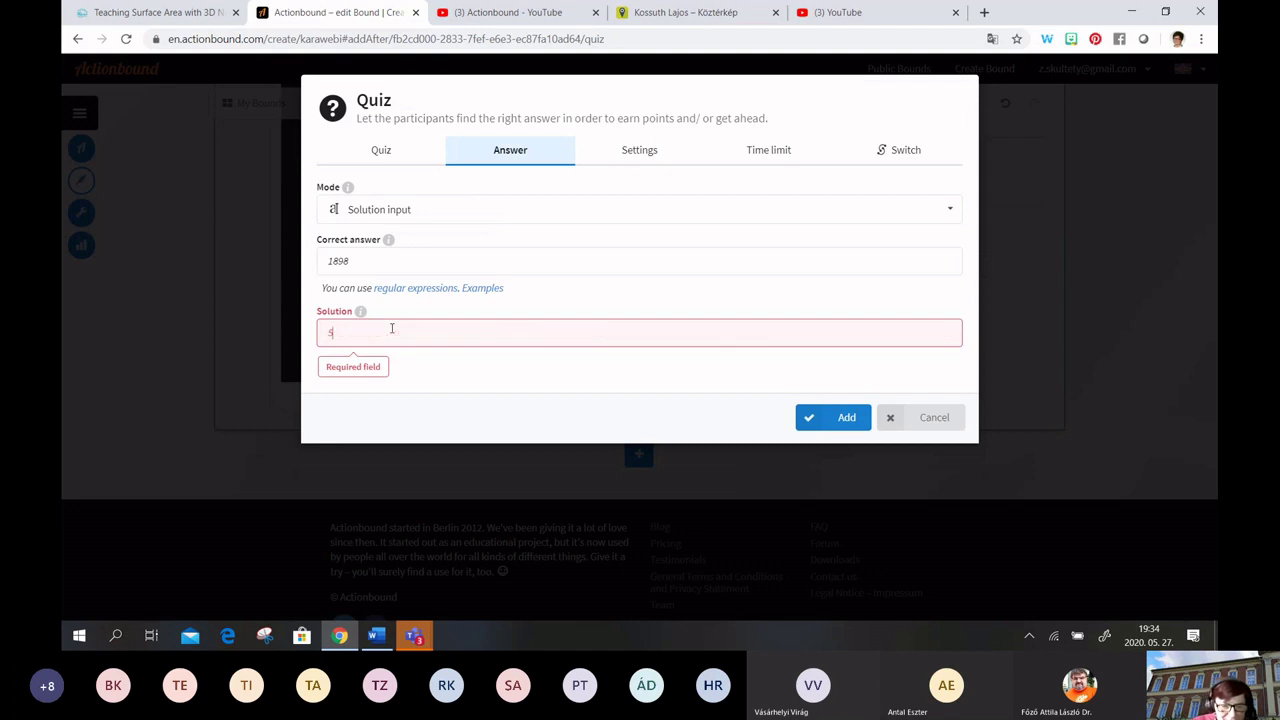
pyautogui.write('0. évf')
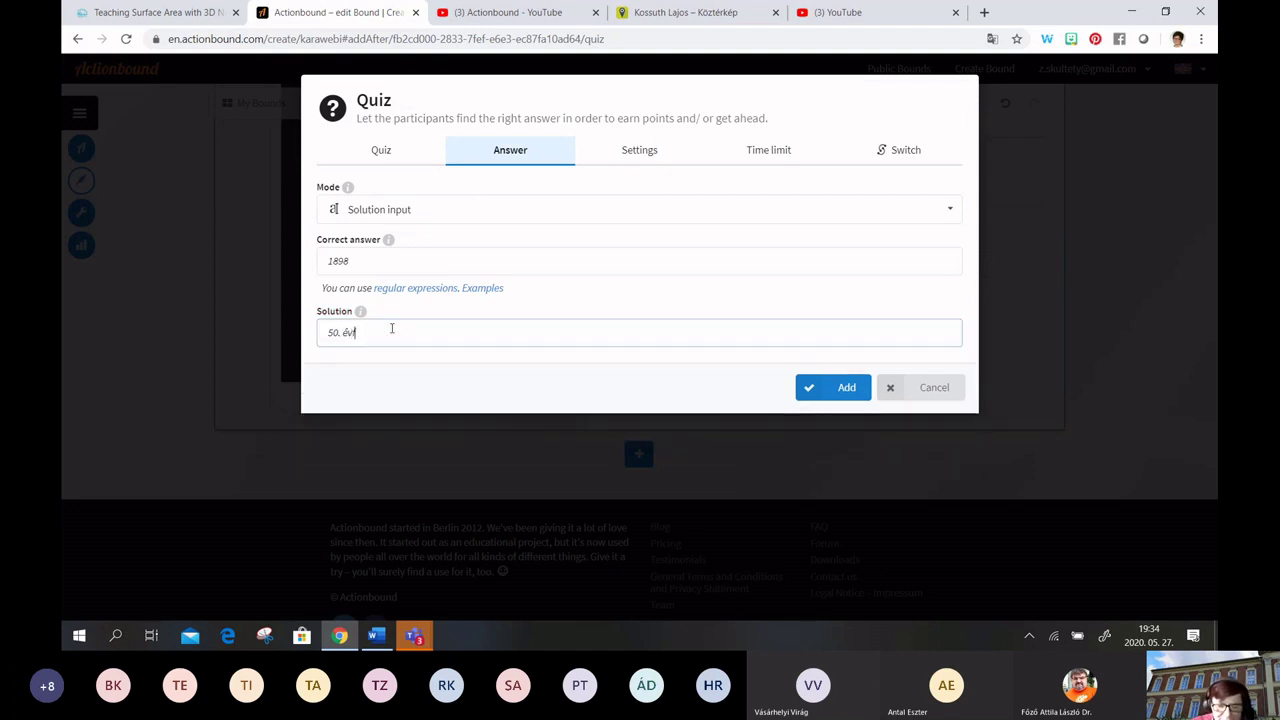
pyautogui.write('orduló')
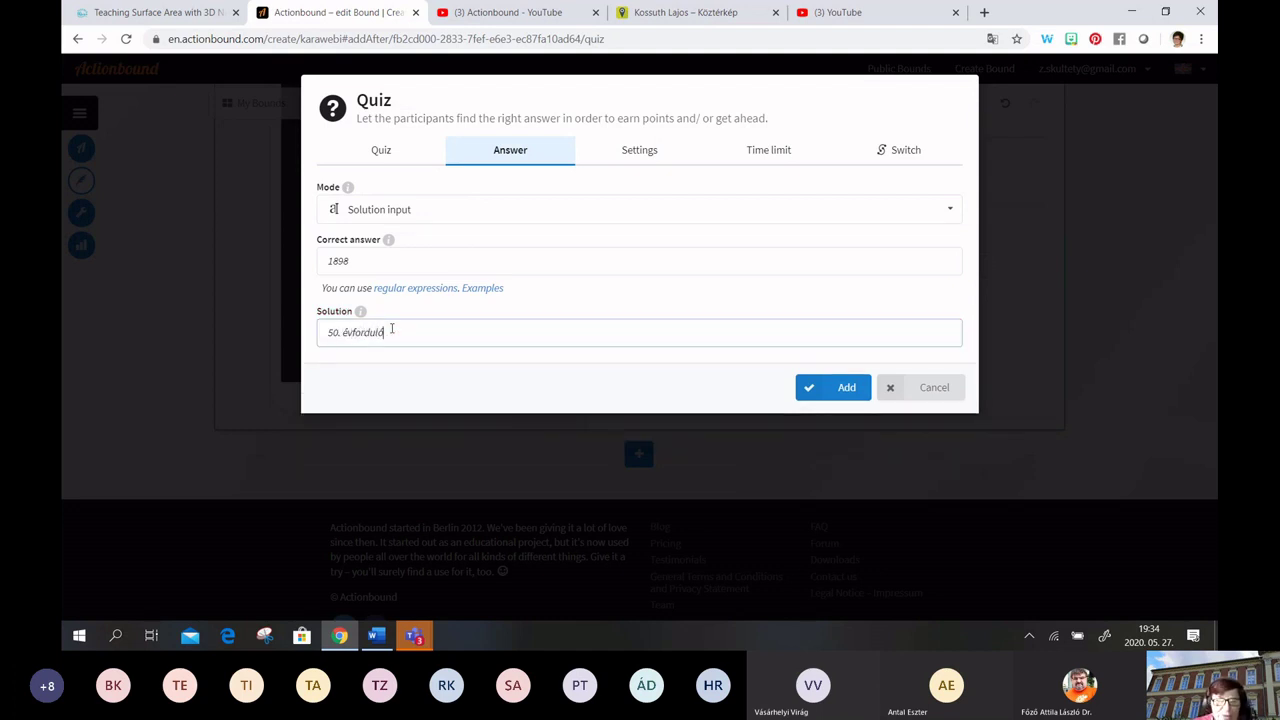
pyautogui.moveTo(360, 311)
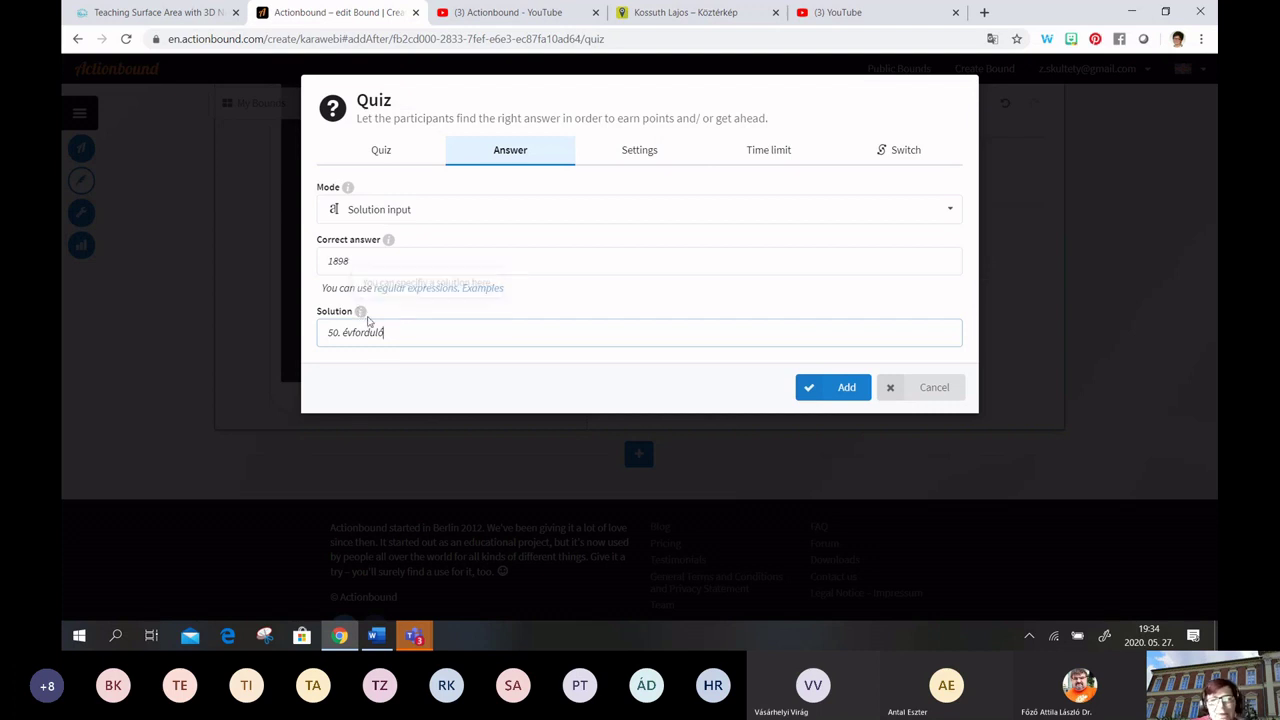
pyautogui.click(847, 388)
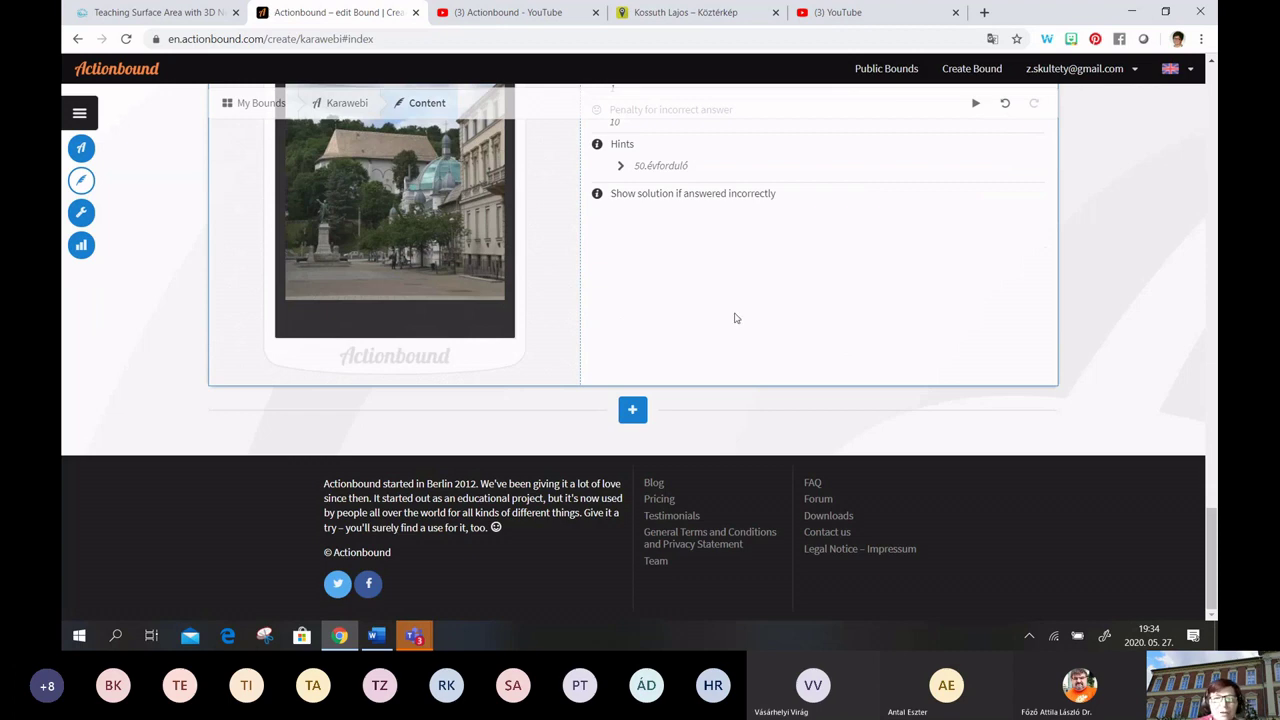
# Start a Find spot task after the Kossuth statue quiz, with the mission briefing "Keresd meg!" above the library image Kolli.jpg
pyautogui.click(632, 411)
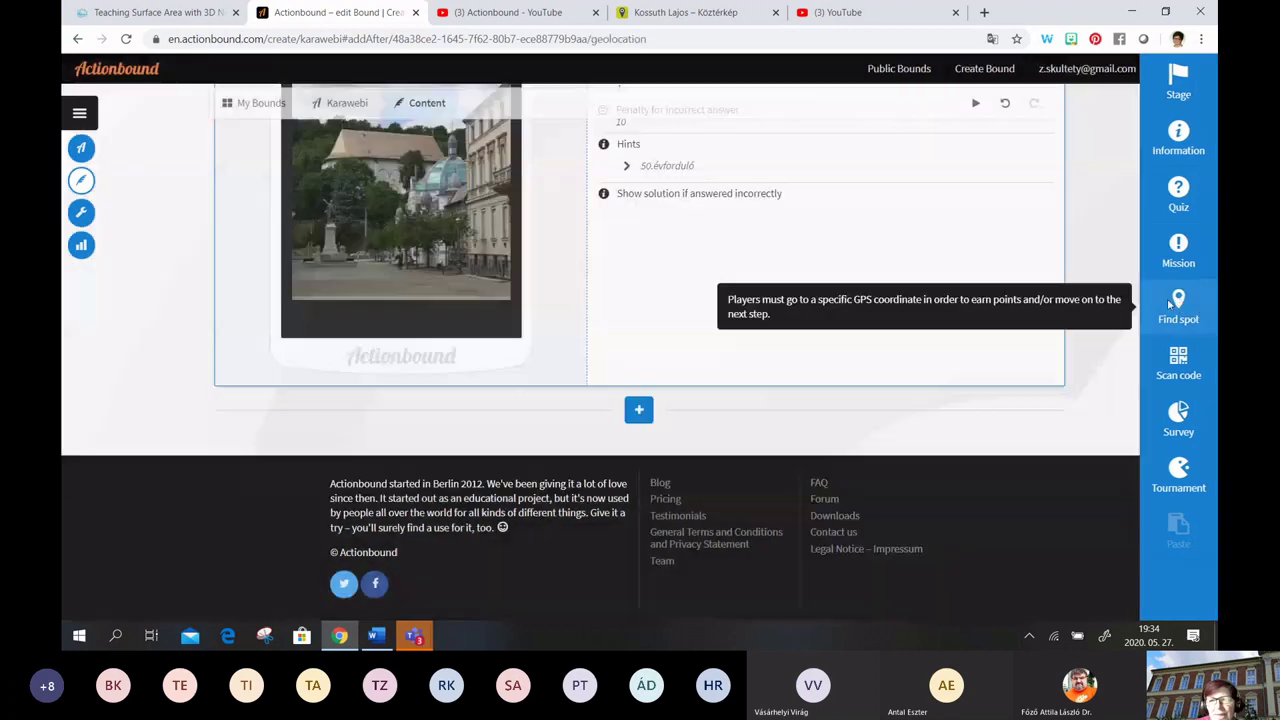
pyautogui.click(1166, 303)
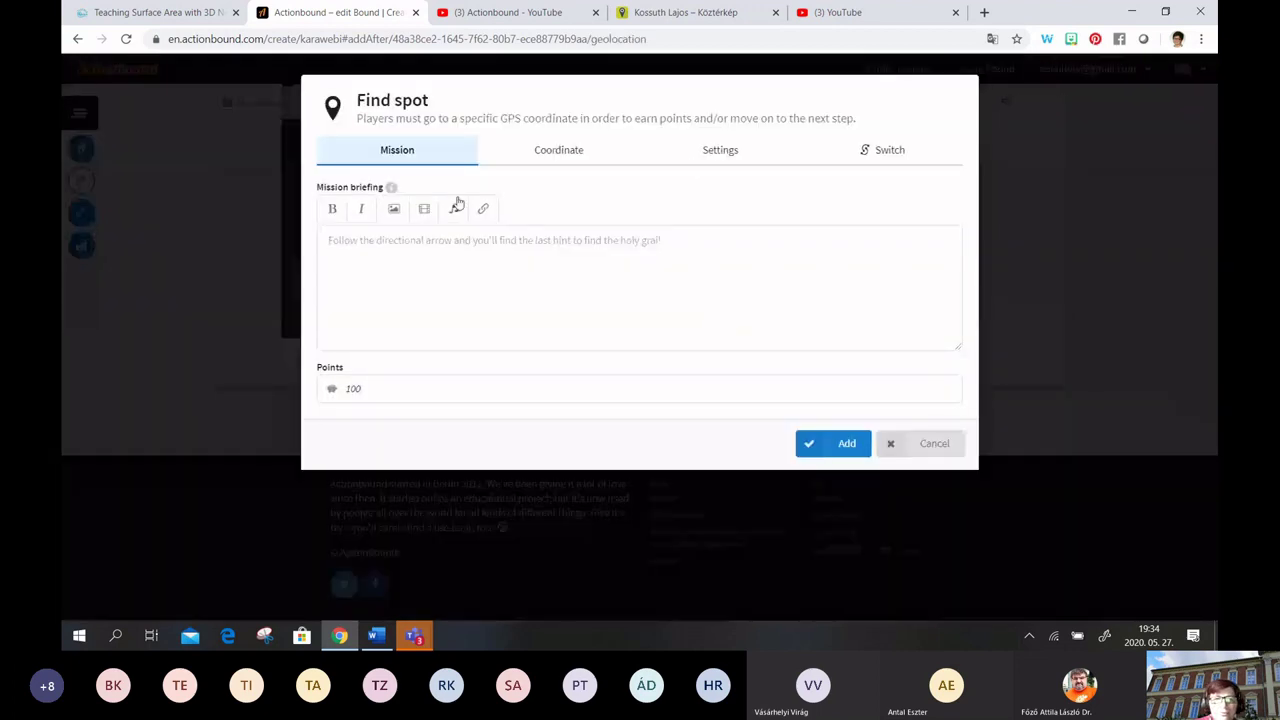
pyautogui.click(386, 248)
pyautogui.click(395, 213)
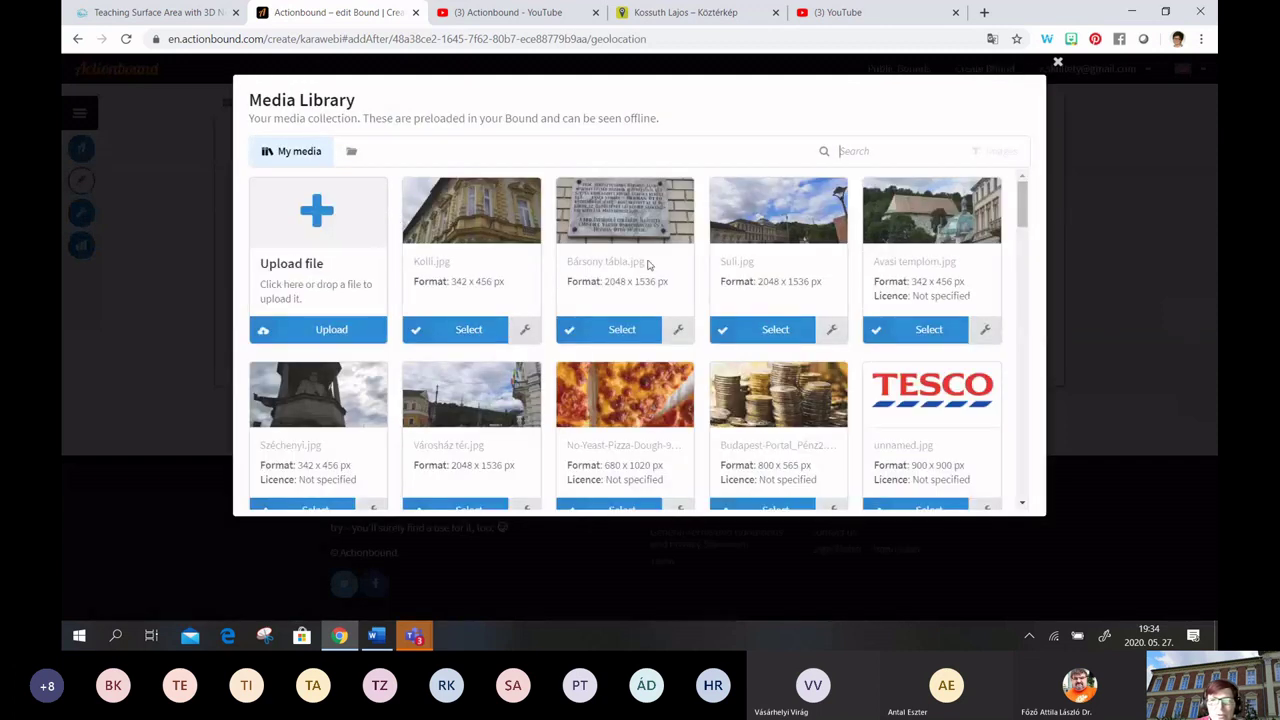
pyautogui.click(460, 330)
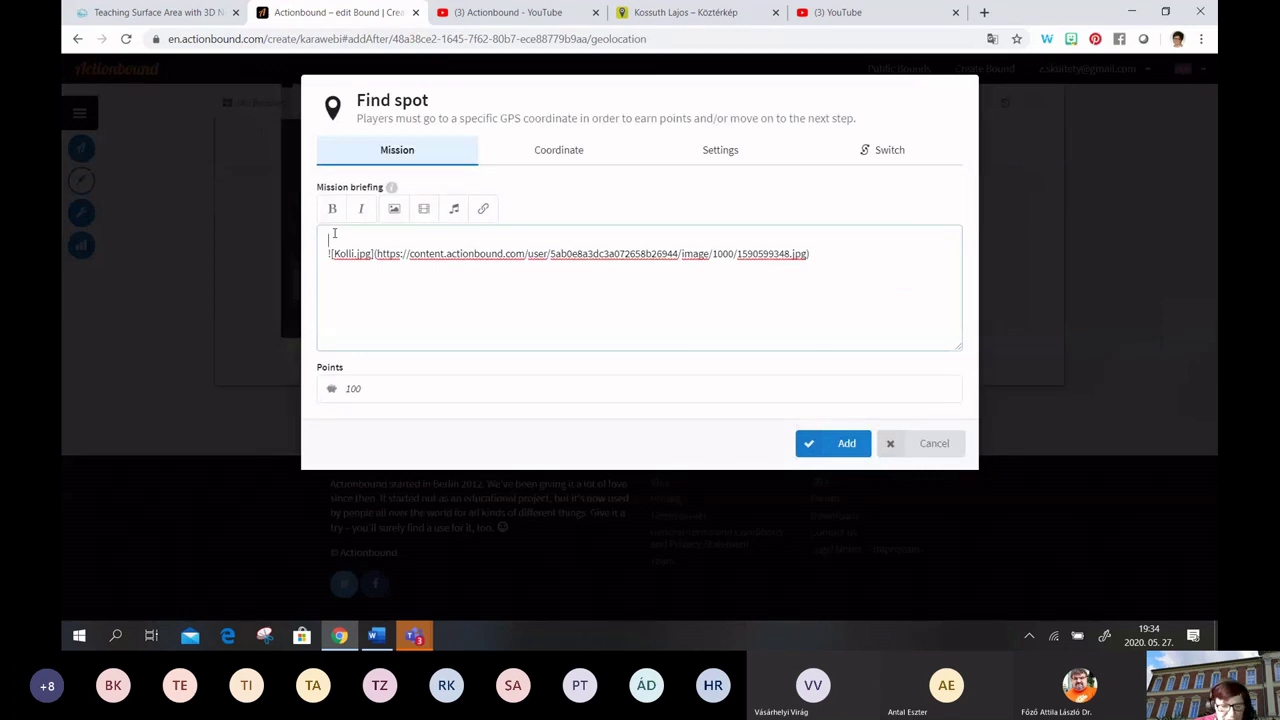
pyautogui.write('meg!')
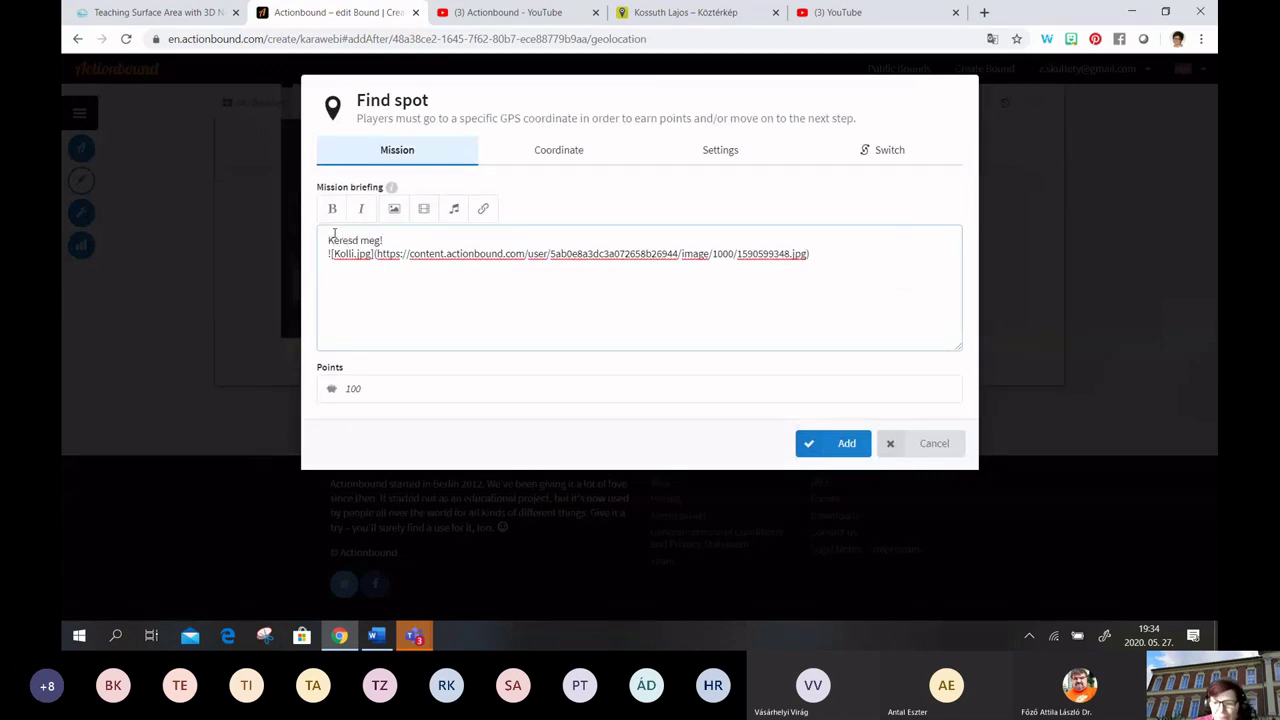
pyautogui.press('Return')
pyautogui.press('Return')
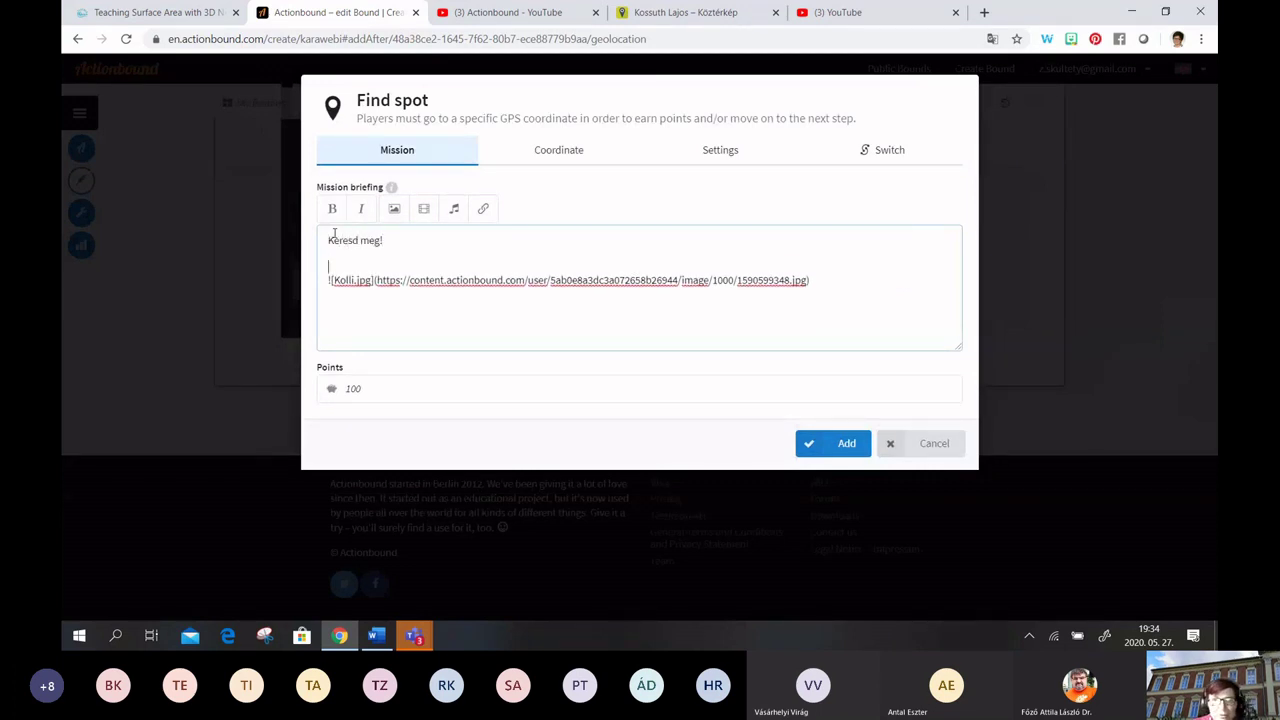
# Set the Find spot task's coordinate to the corner of Kálvin János u. and Rákóczi Ferenc u. in Miskolc, at 48.101551, 20.781730
pyautogui.click(560, 150)
pyautogui.click(930, 208)
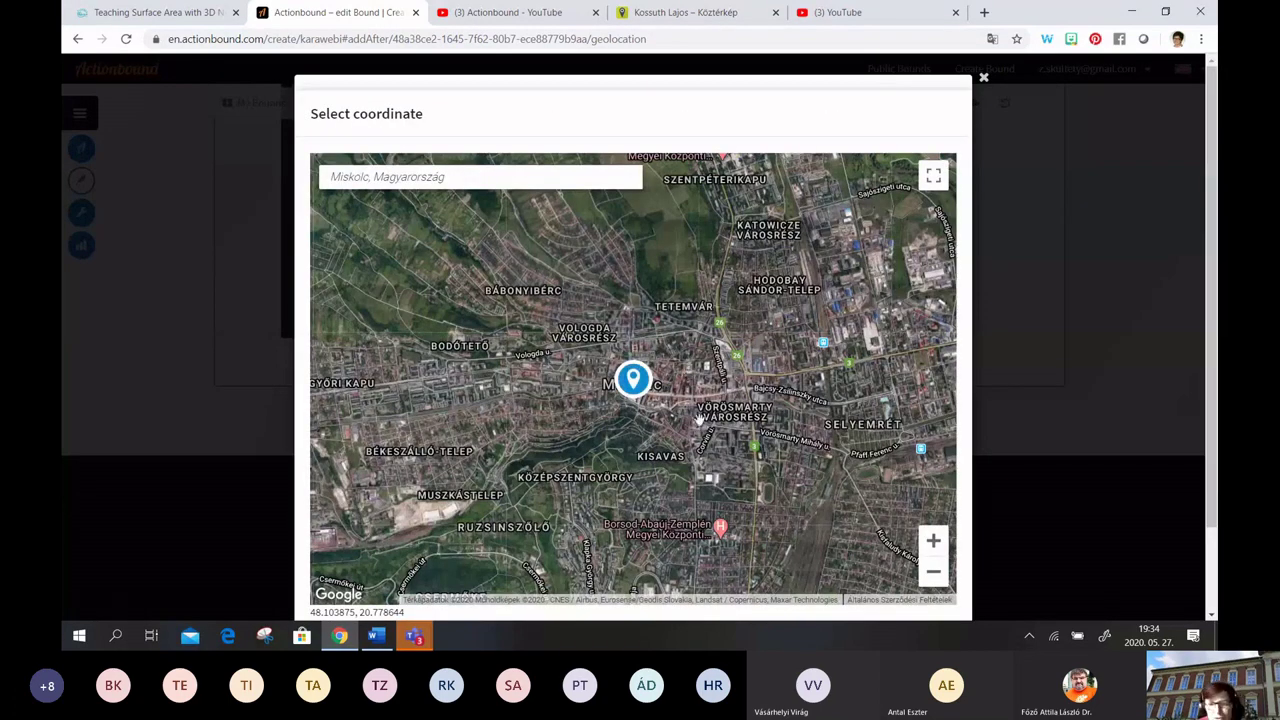
pyautogui.scroll(2, 686, 414)
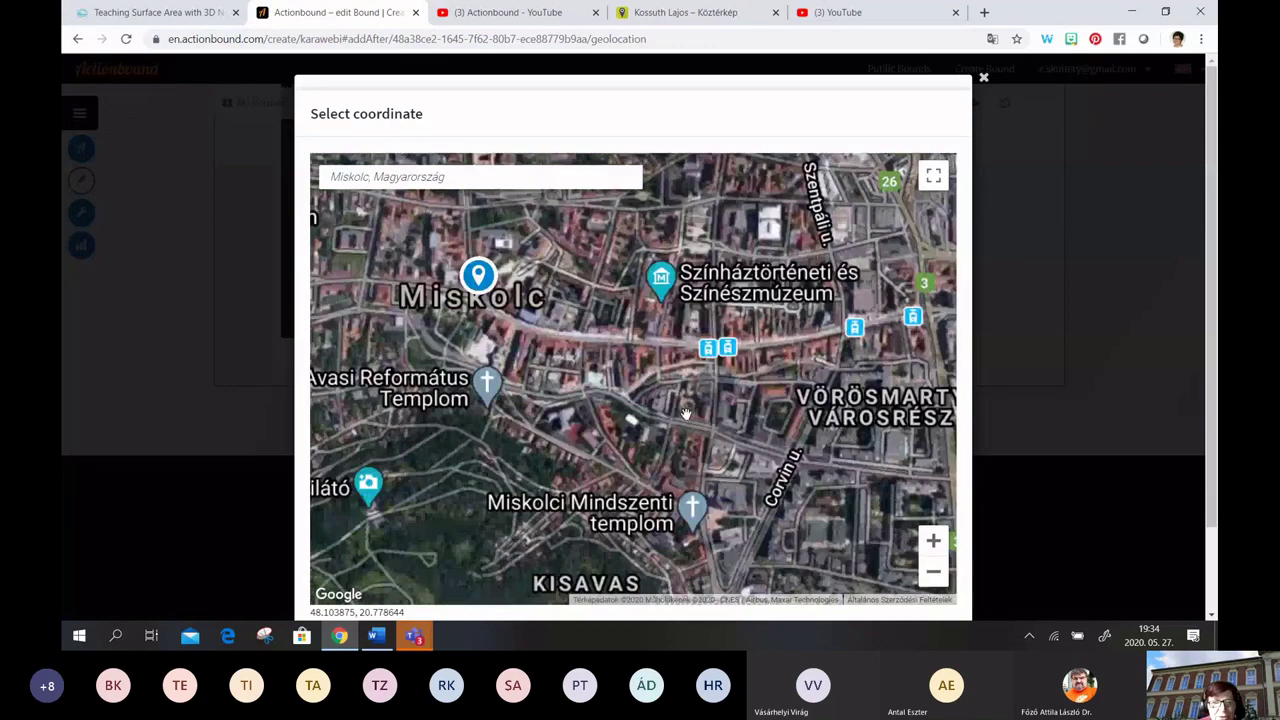
pyautogui.moveTo(686, 414); pyautogui.dragTo(775, 474)
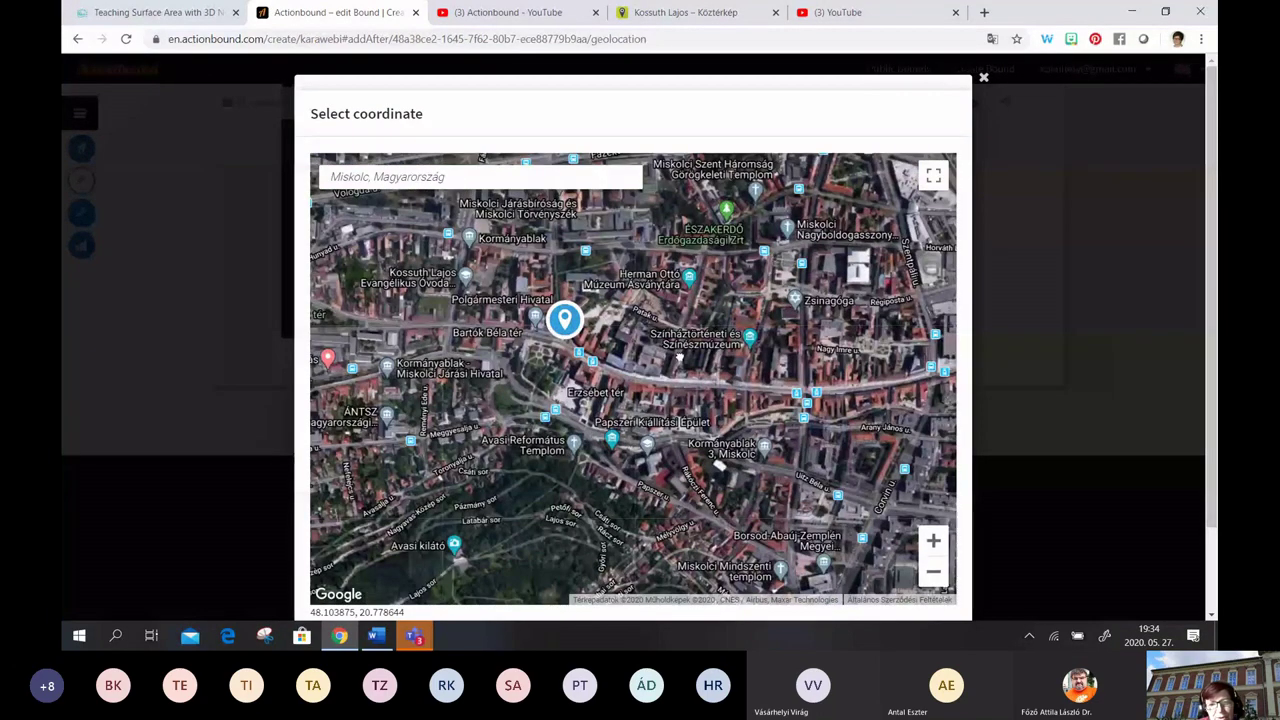
pyautogui.scroll(3, 707, 370)
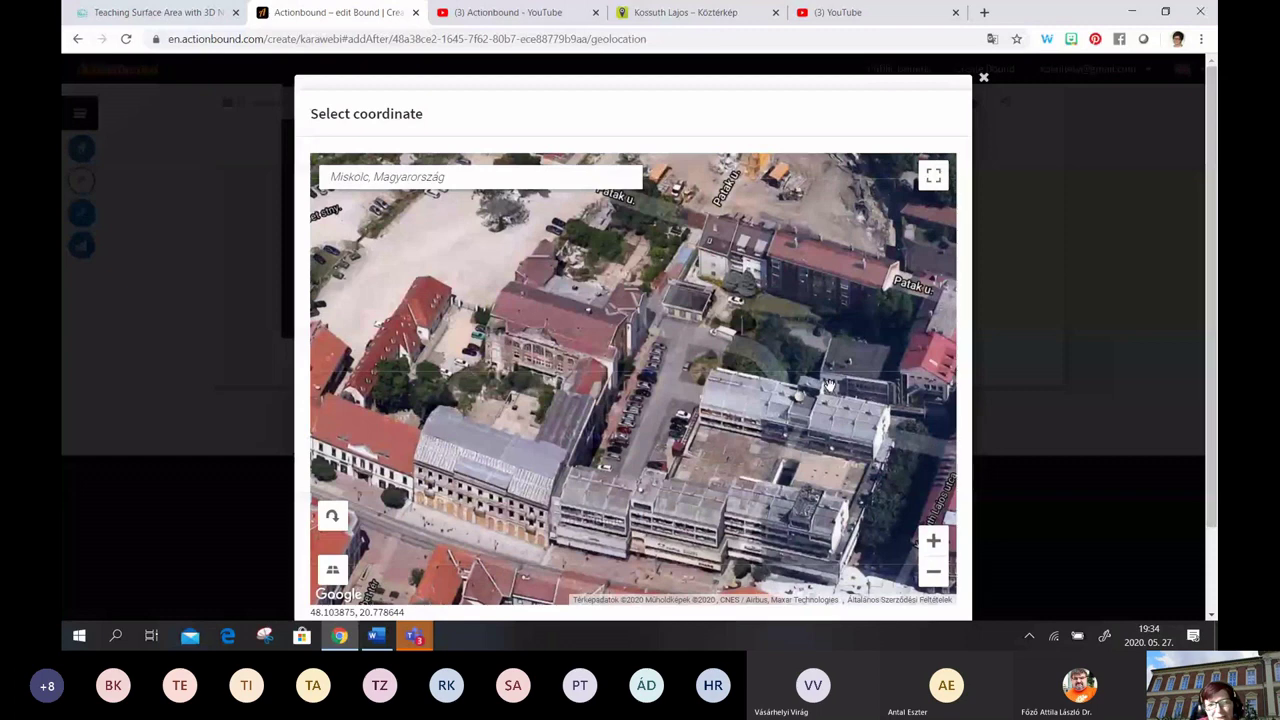
pyautogui.moveTo(828, 385); pyautogui.dragTo(688, 318)
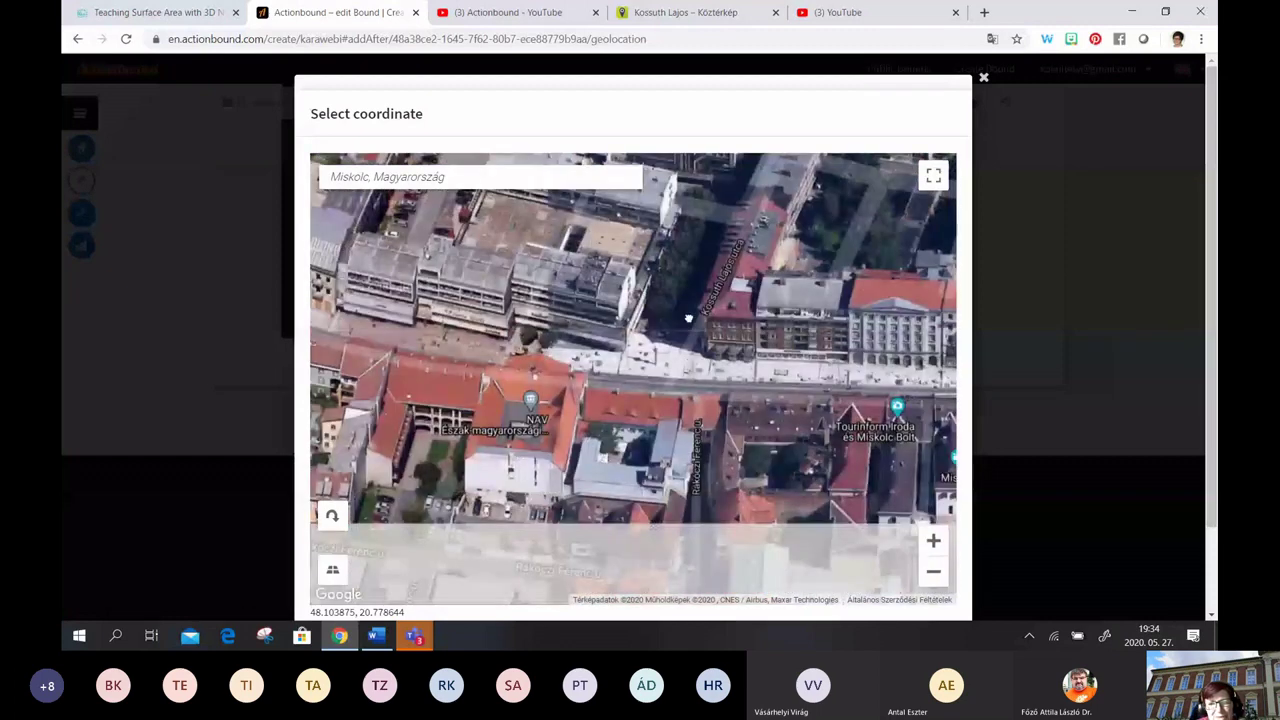
pyautogui.moveTo(528, 412); pyautogui.dragTo(400, 420)
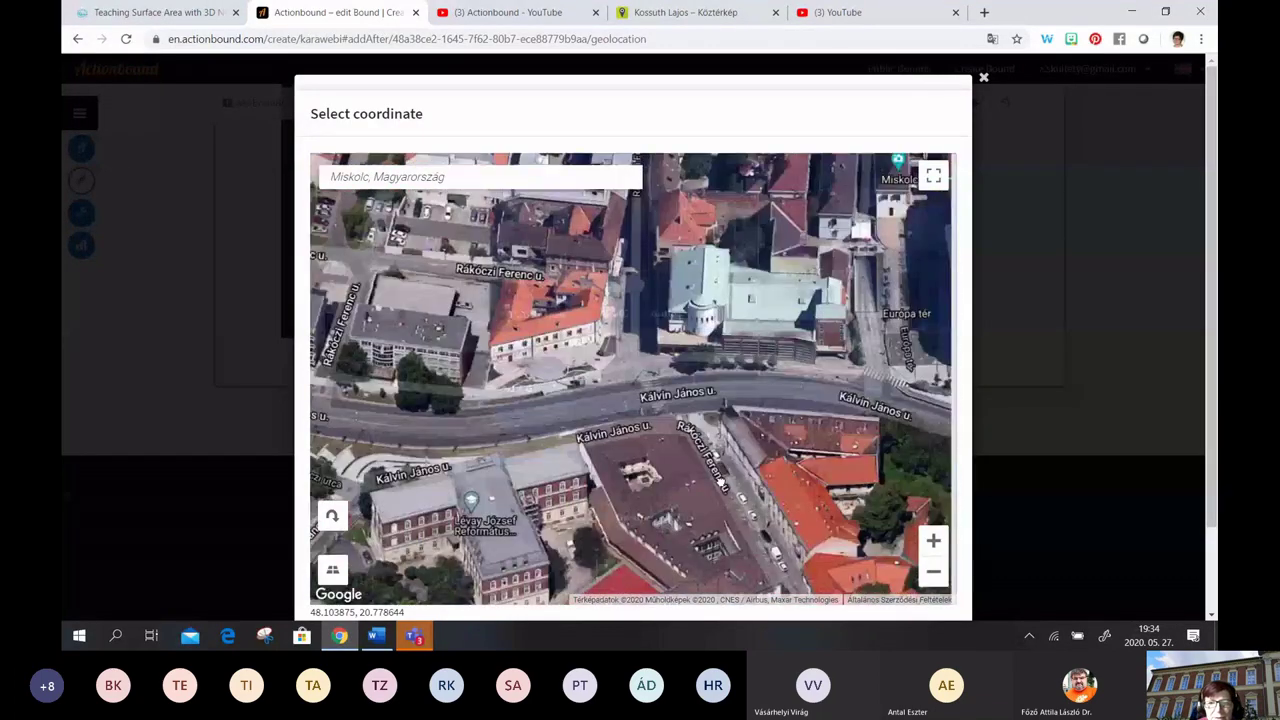
pyautogui.scroll(-2, 697, 442)
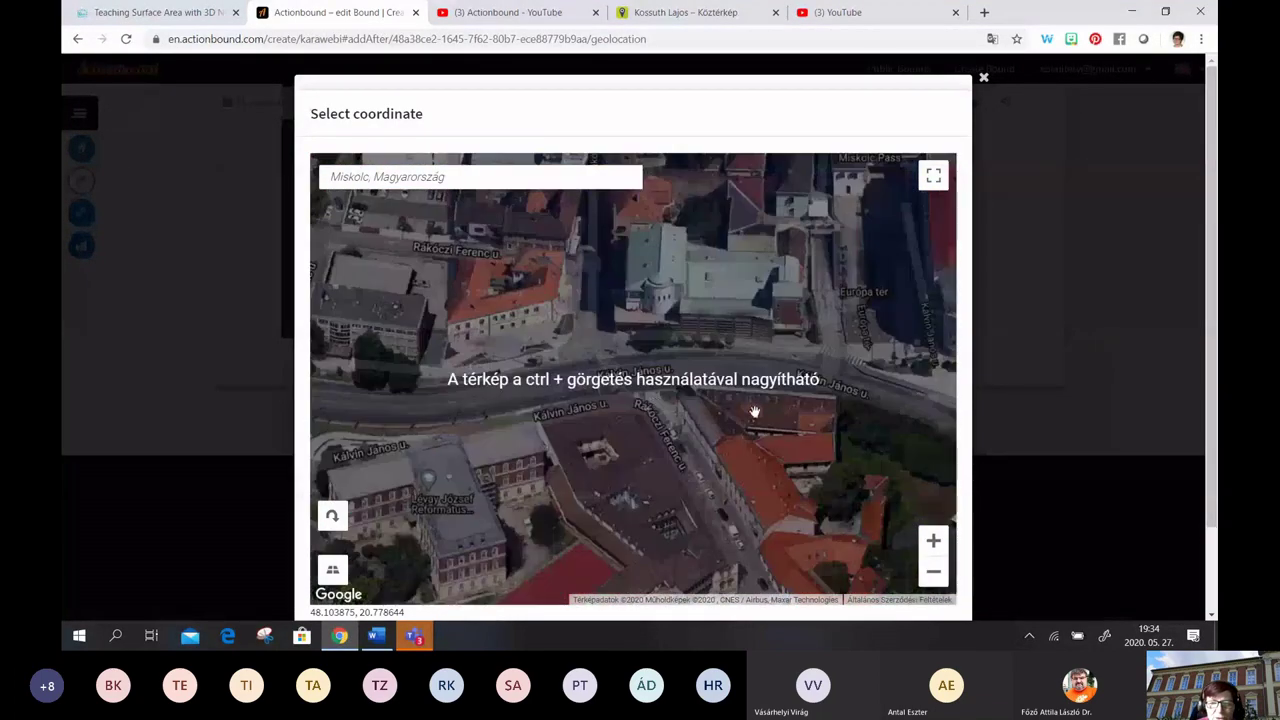
pyautogui.click(685, 452)
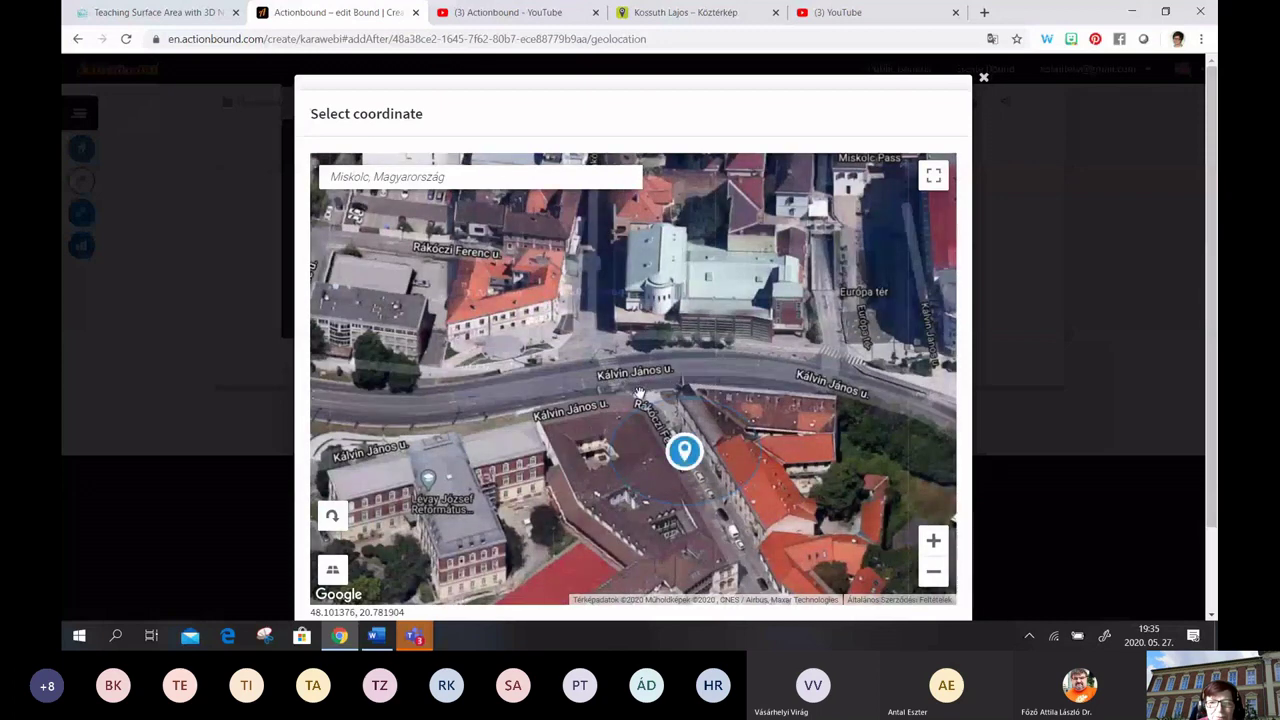
pyautogui.click(635, 399)
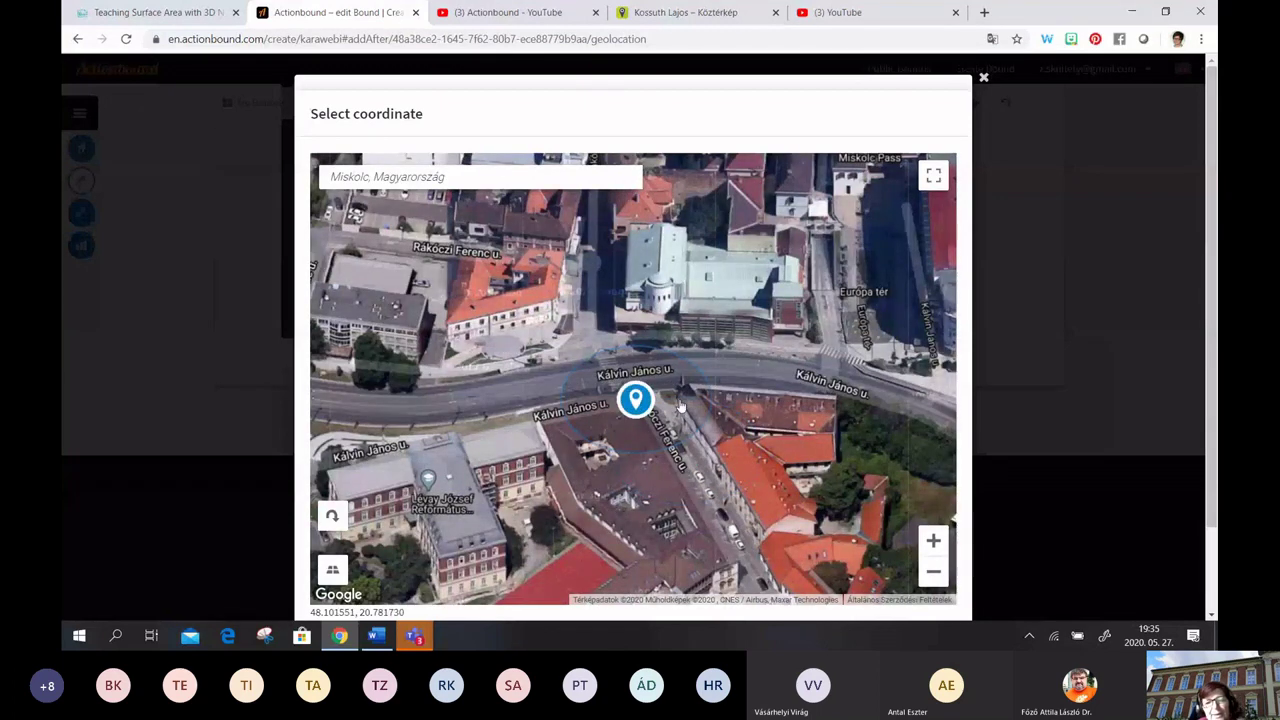
# Accept the selected coordinate and add the Find spot task to the bound
pyautogui.scroll(-1, 965, 485)
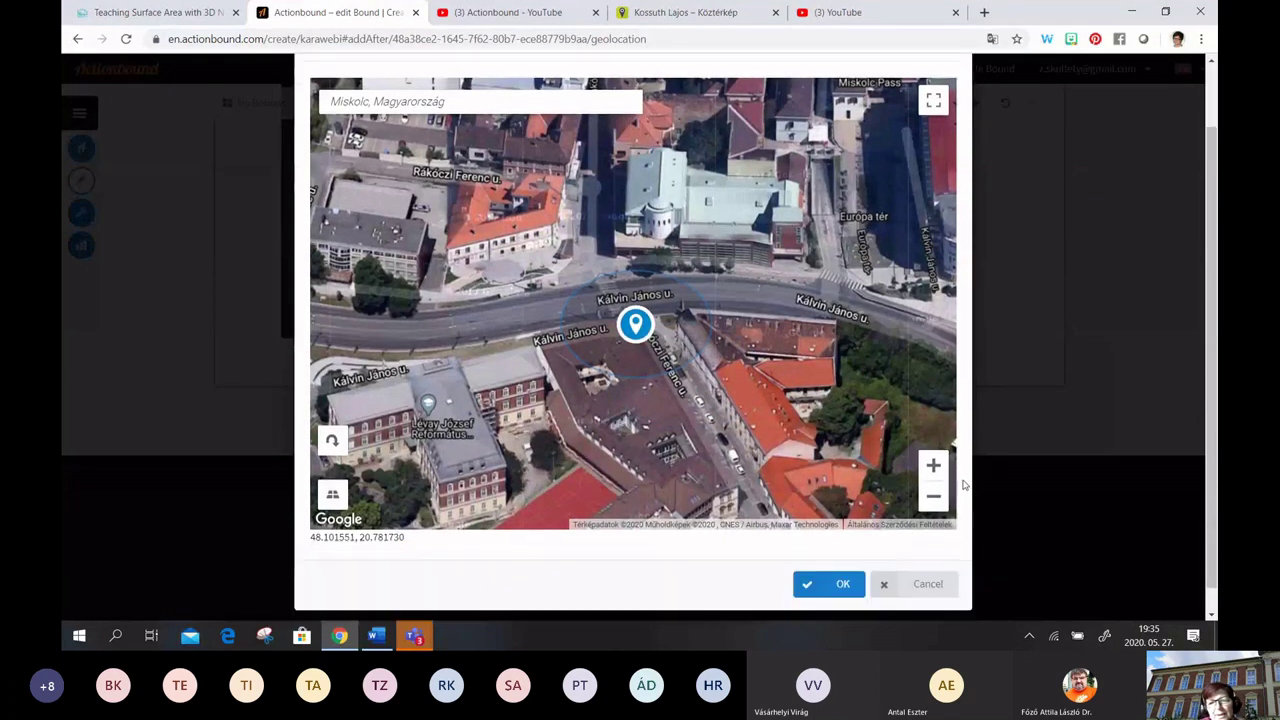
pyautogui.click(843, 584)
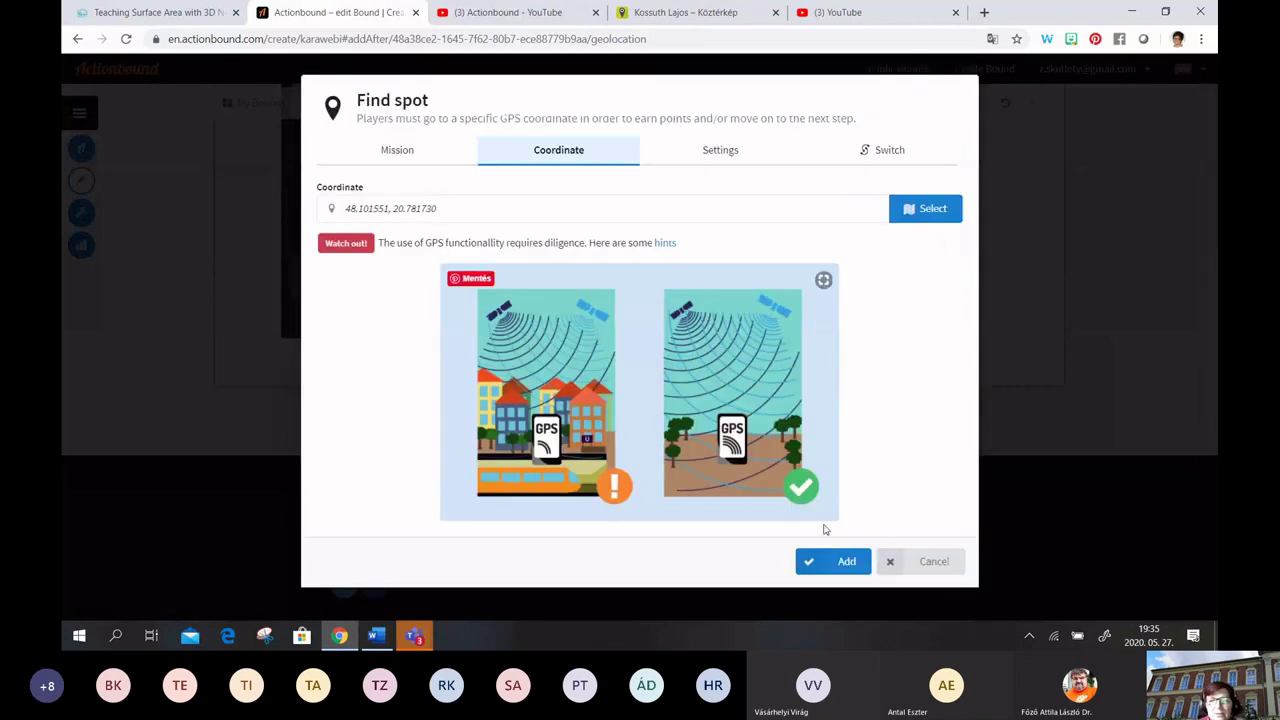
pyautogui.click(843, 561)
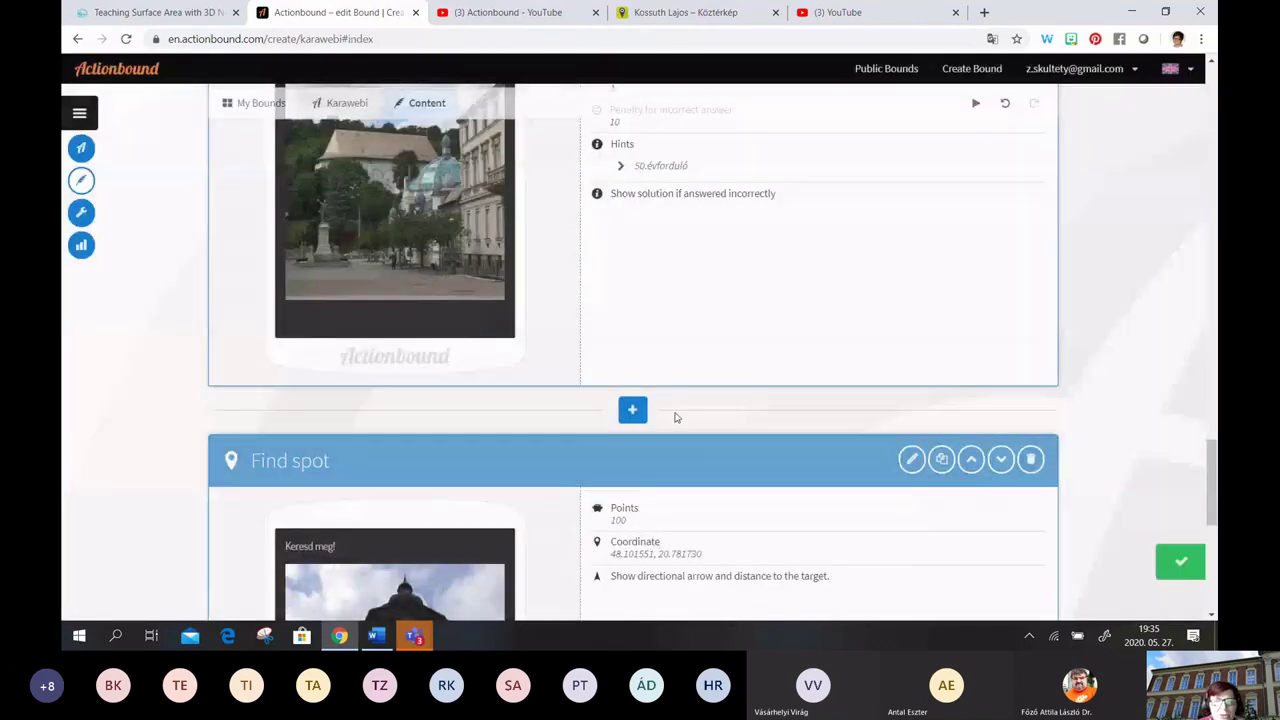
# Edit the new "Keresd meg!" Find spot task so that players must find the spot before continuing, and save it
pyautogui.scroll(-5, 677, 417)
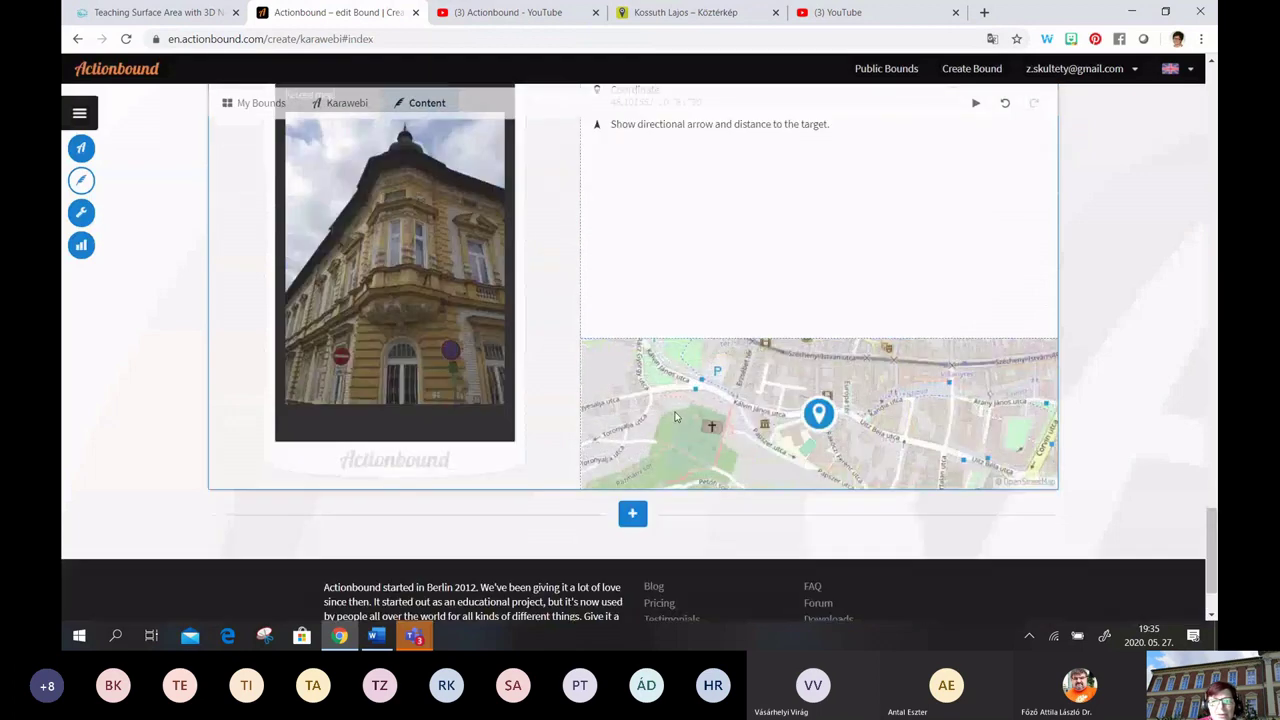
pyautogui.scroll(3, 675, 416)
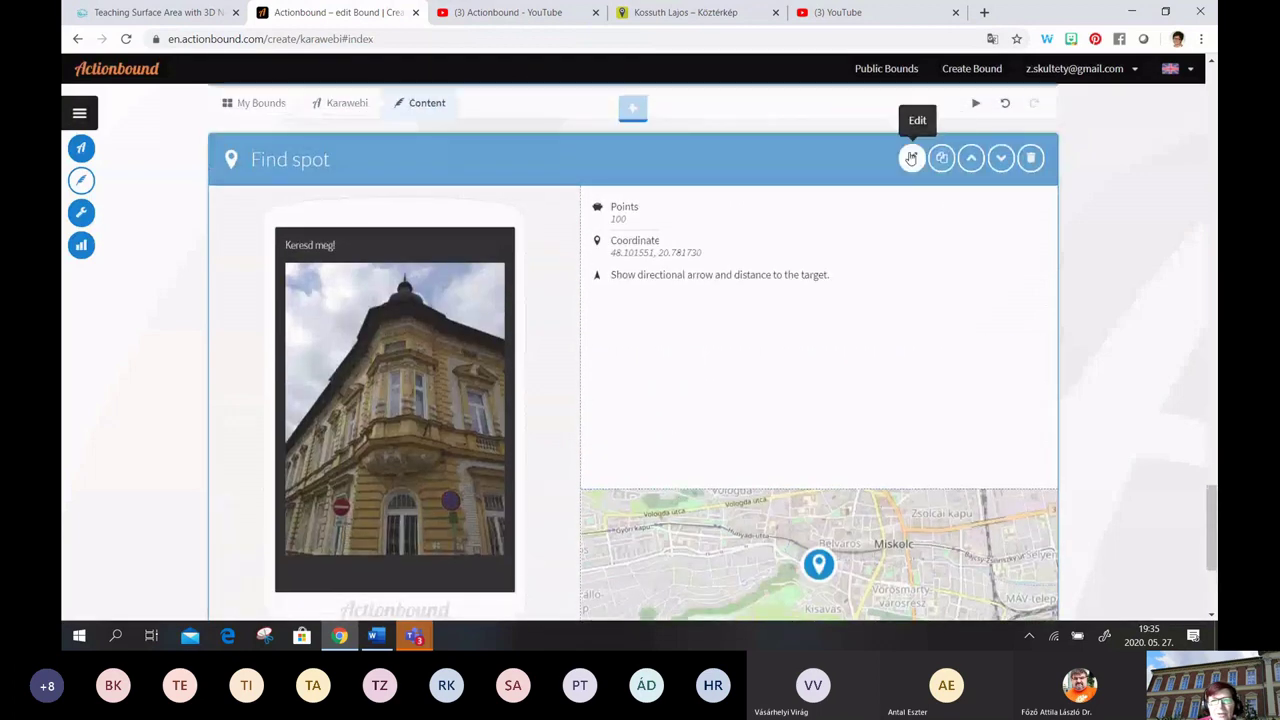
pyautogui.click(911, 158)
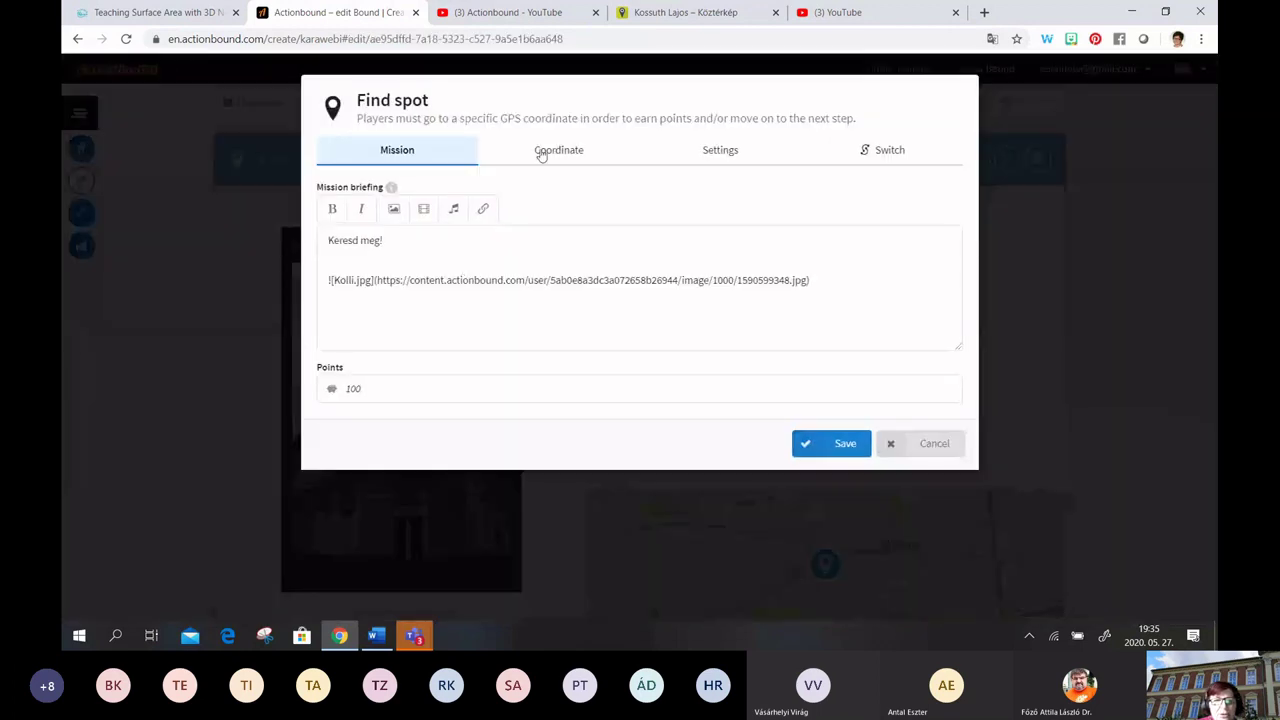
pyautogui.click(541, 152)
pyautogui.click(722, 154)
pyautogui.click(354, 245)
pyautogui.click(840, 290)
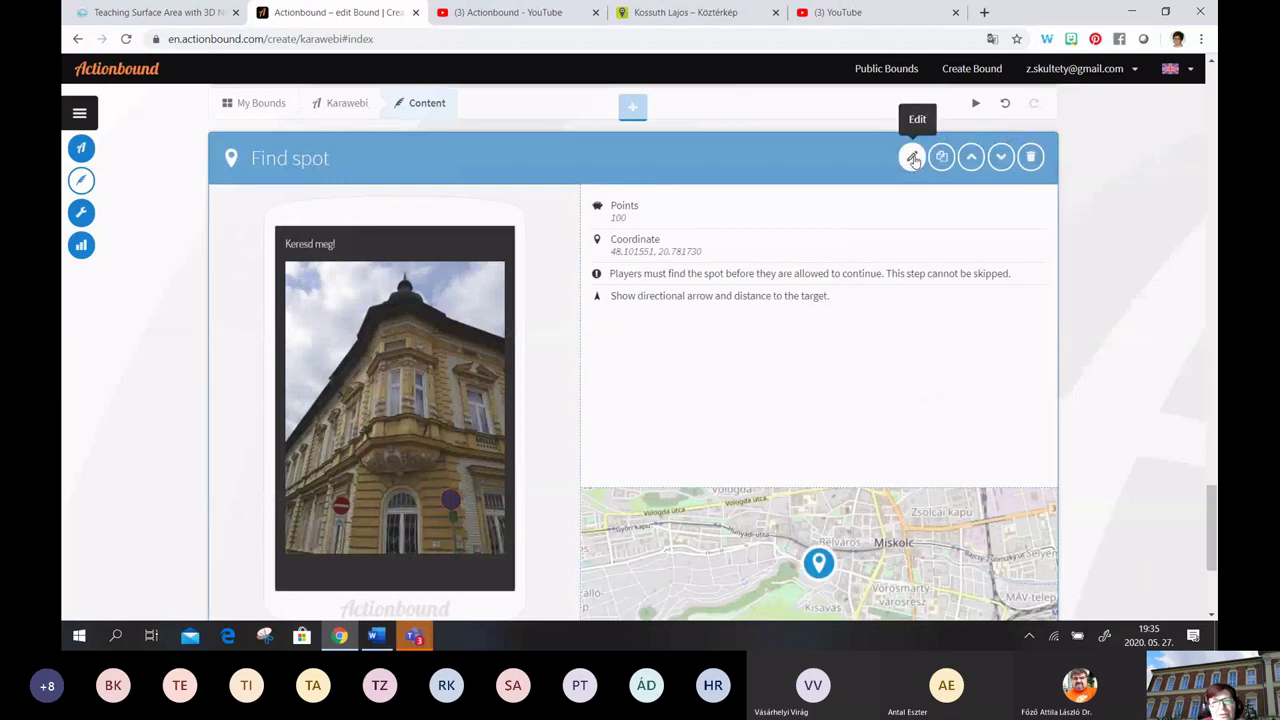
# Move the quiz "Mikor adták át a Kossuth-szobrot?" above the quiz "Kik vettek részt a szobor avatásán?"
pyautogui.scroll(4, 884, 249)
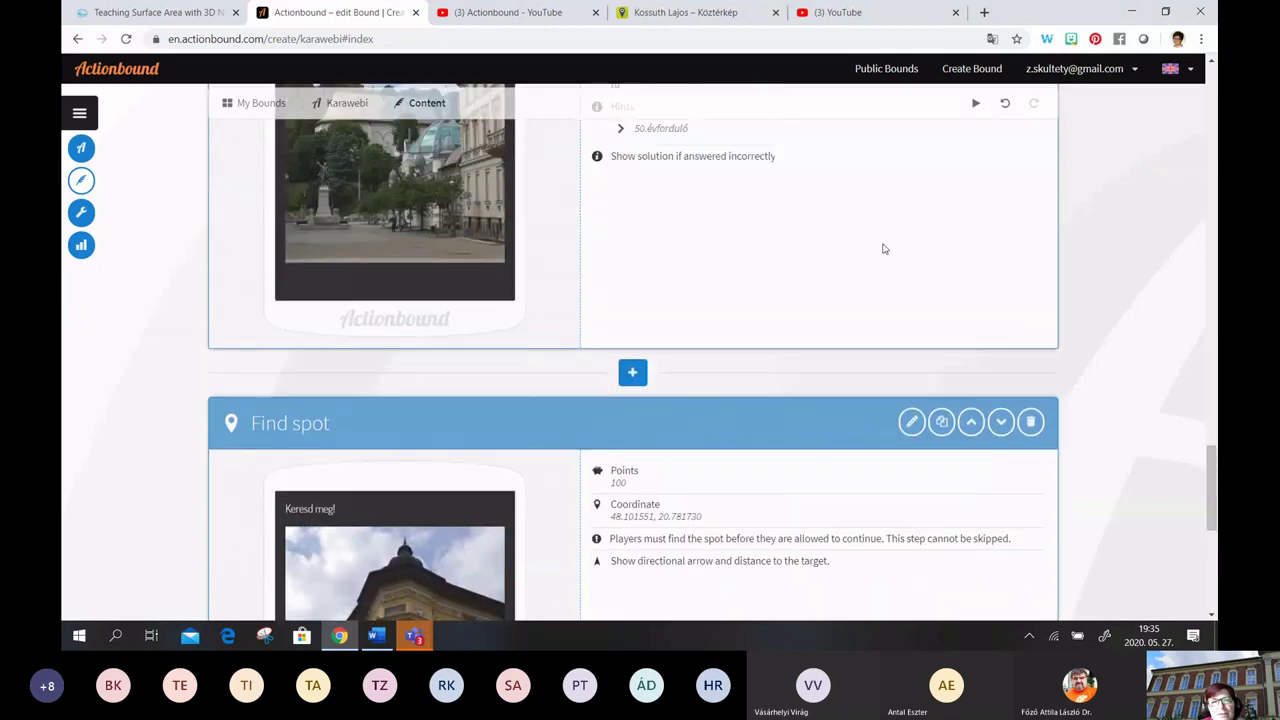
pyautogui.scroll(12, 884, 249)
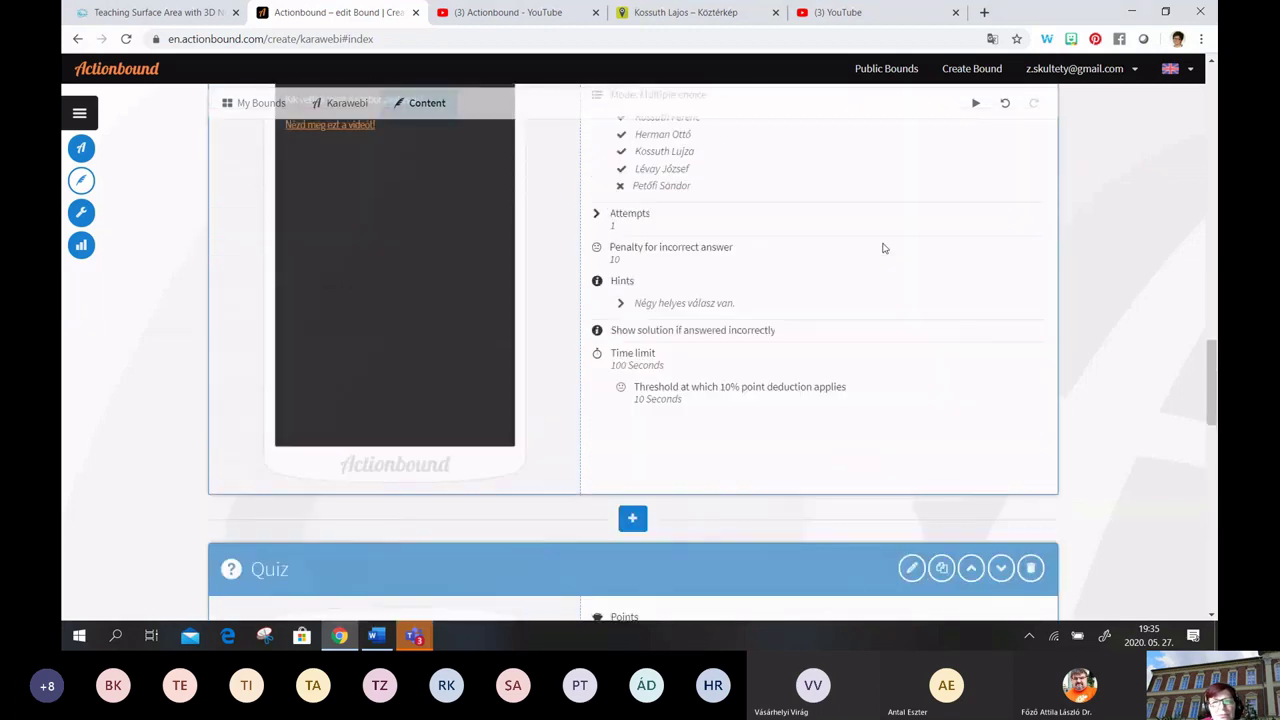
pyautogui.scroll(-4, 884, 249)
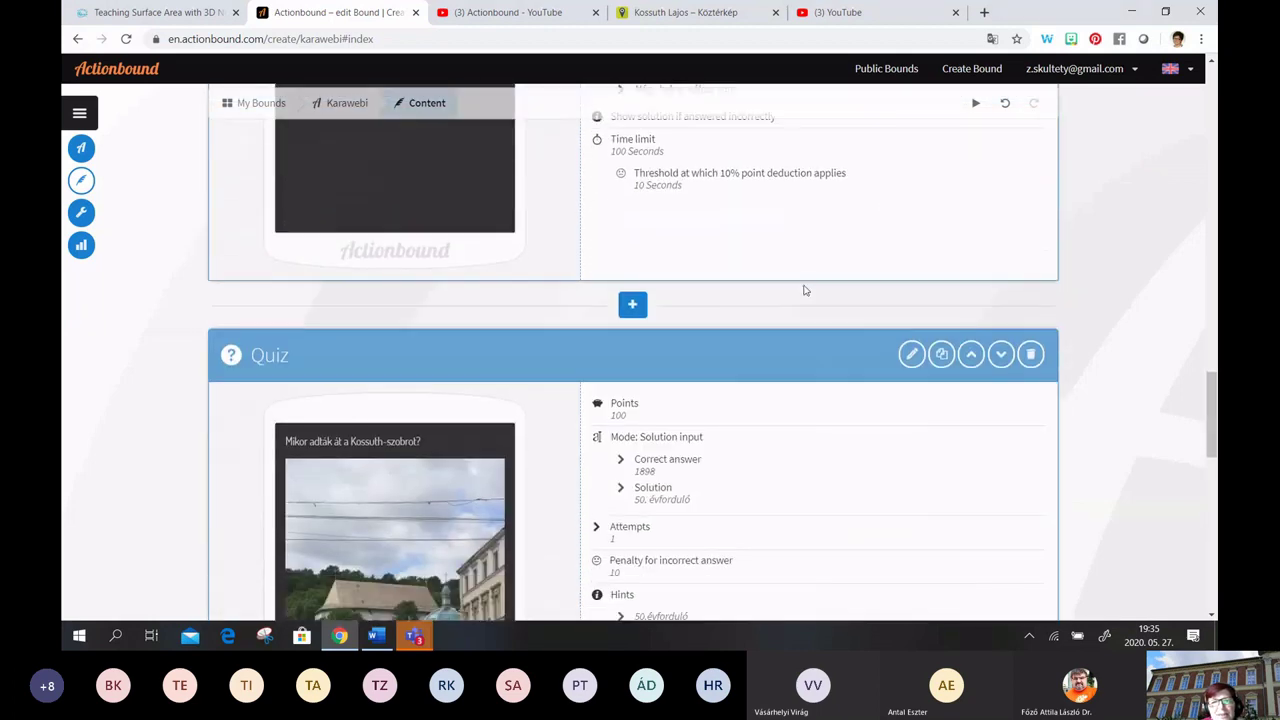
pyautogui.scroll(-10, 439, 475)
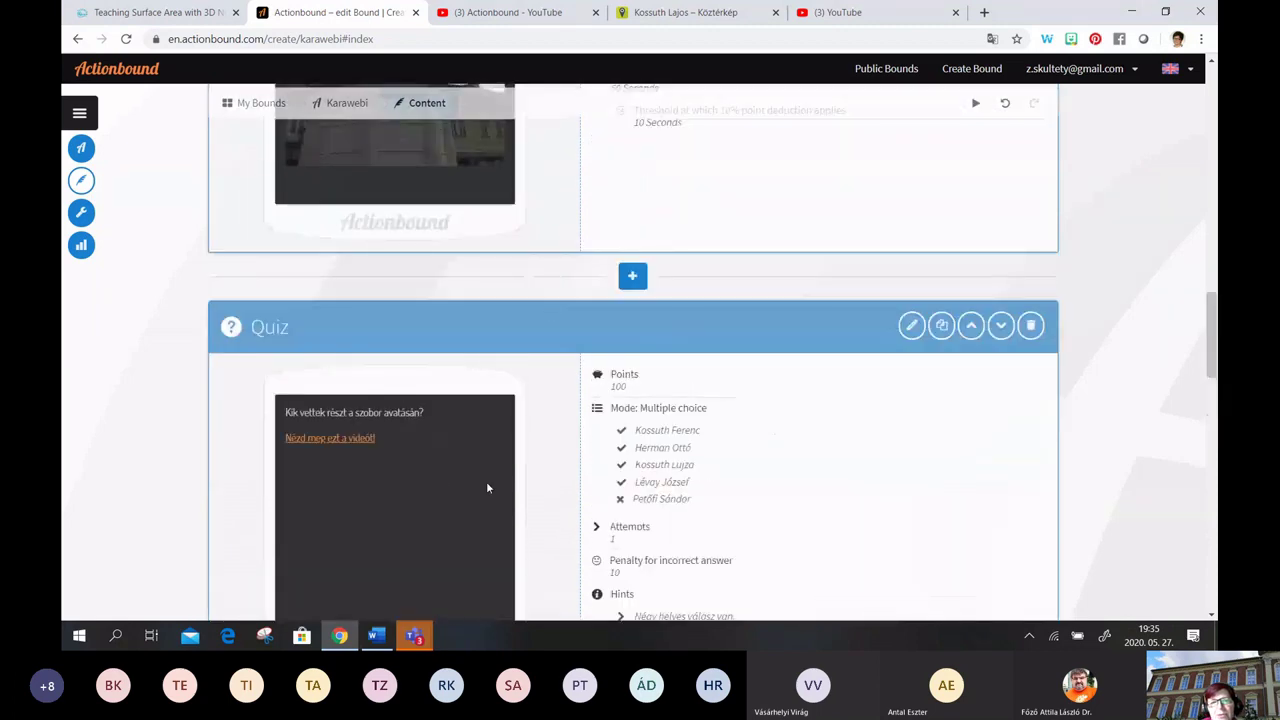
pyautogui.scroll(-5, 618, 365)
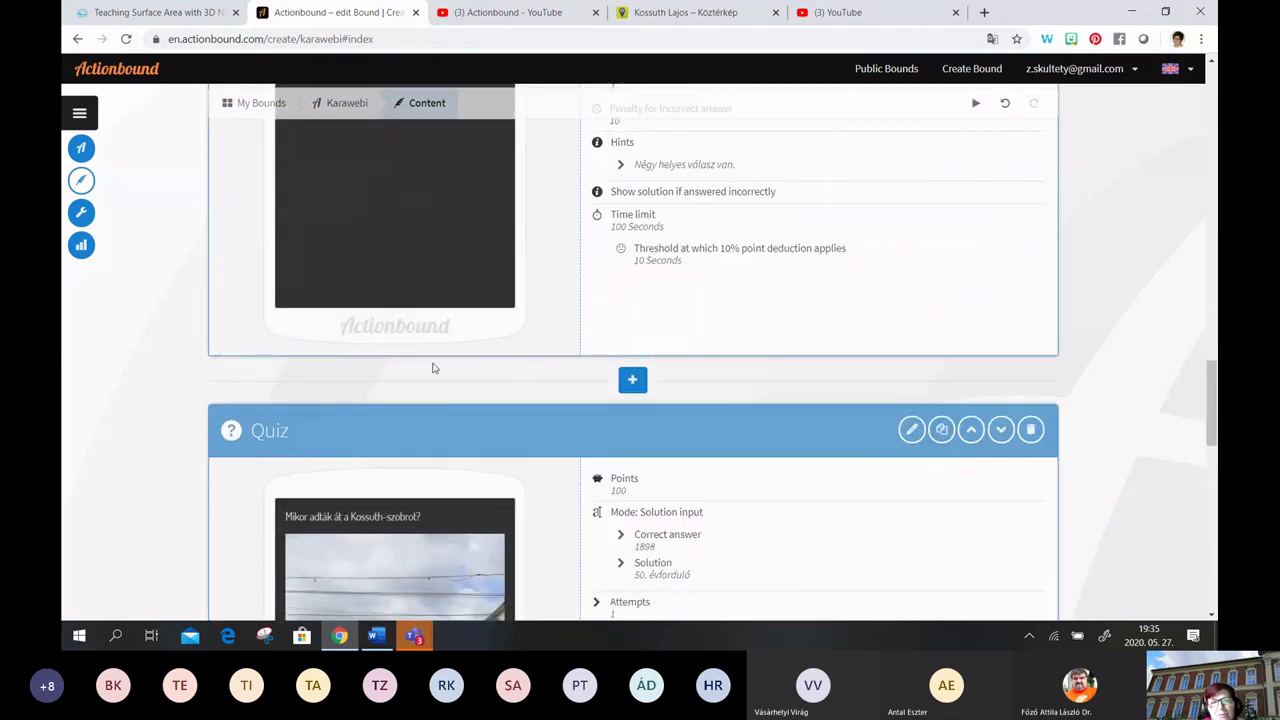
pyautogui.click(971, 432)
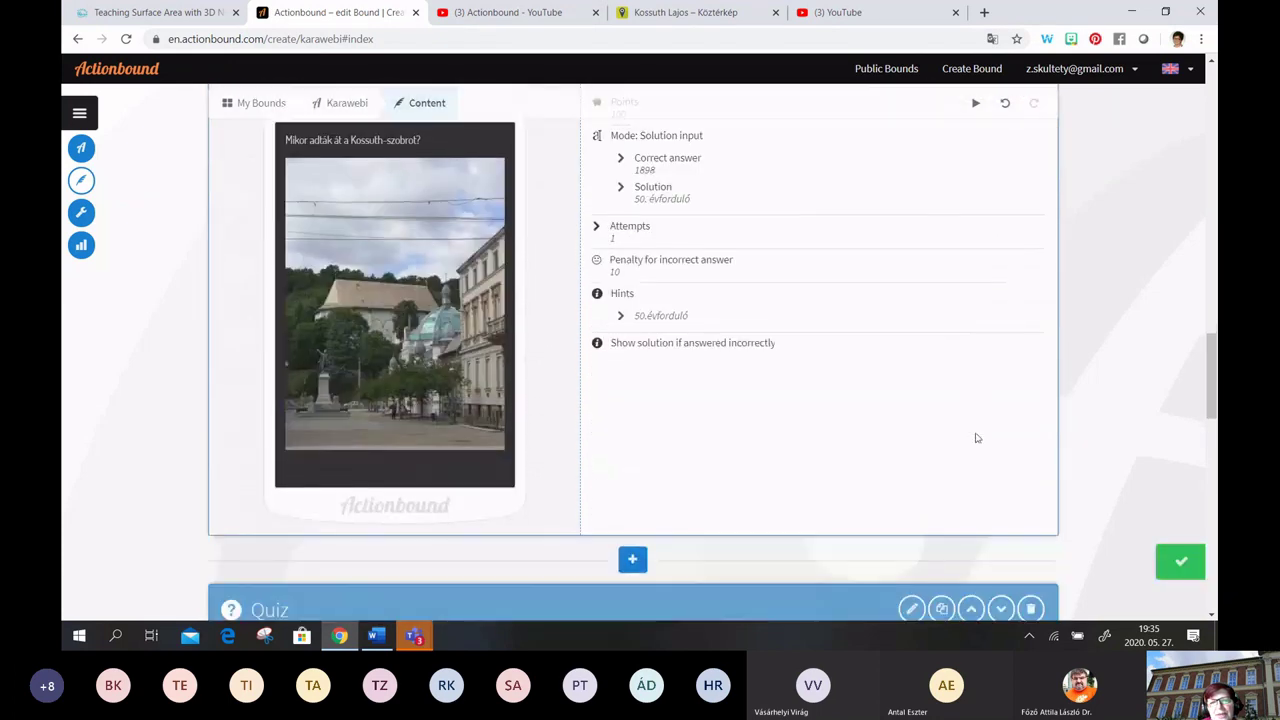
# Check the order of the quizzes between the Széchenyi statue quiz and the last Find spot task
pyautogui.scroll(-2, 977, 437)
pyautogui.scroll(3, 977, 437)
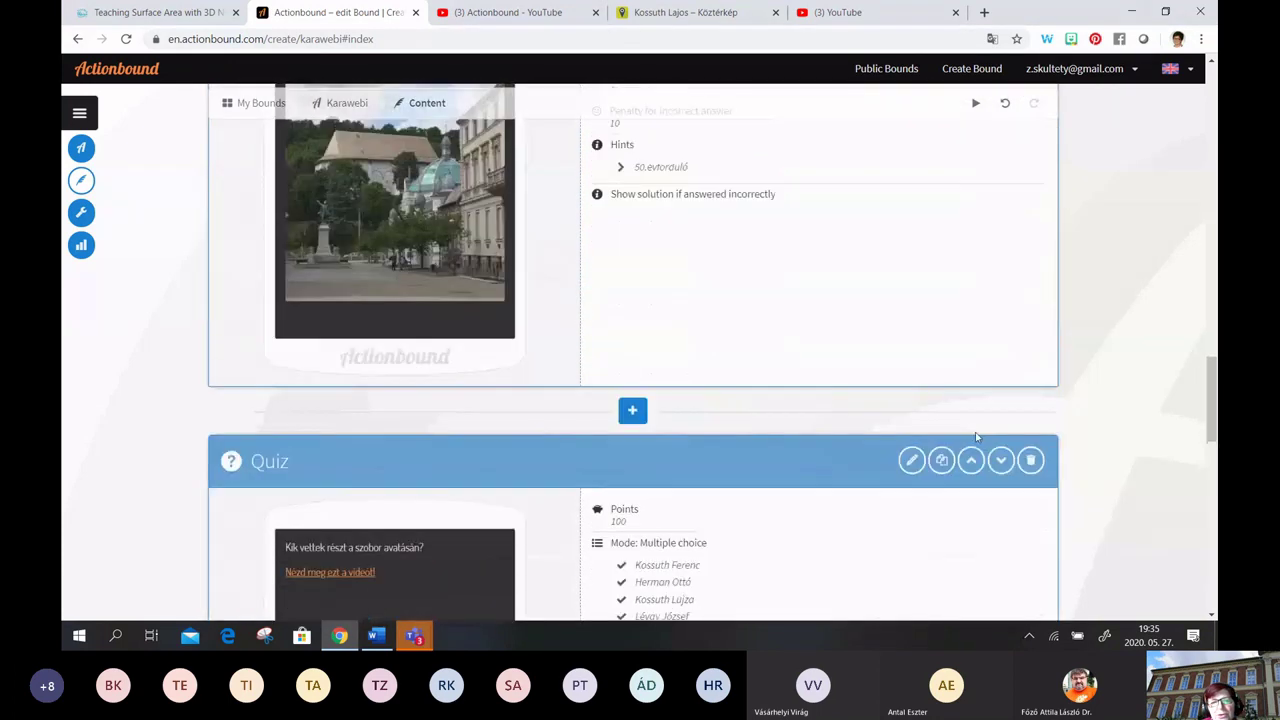
pyautogui.scroll(5, 975, 435)
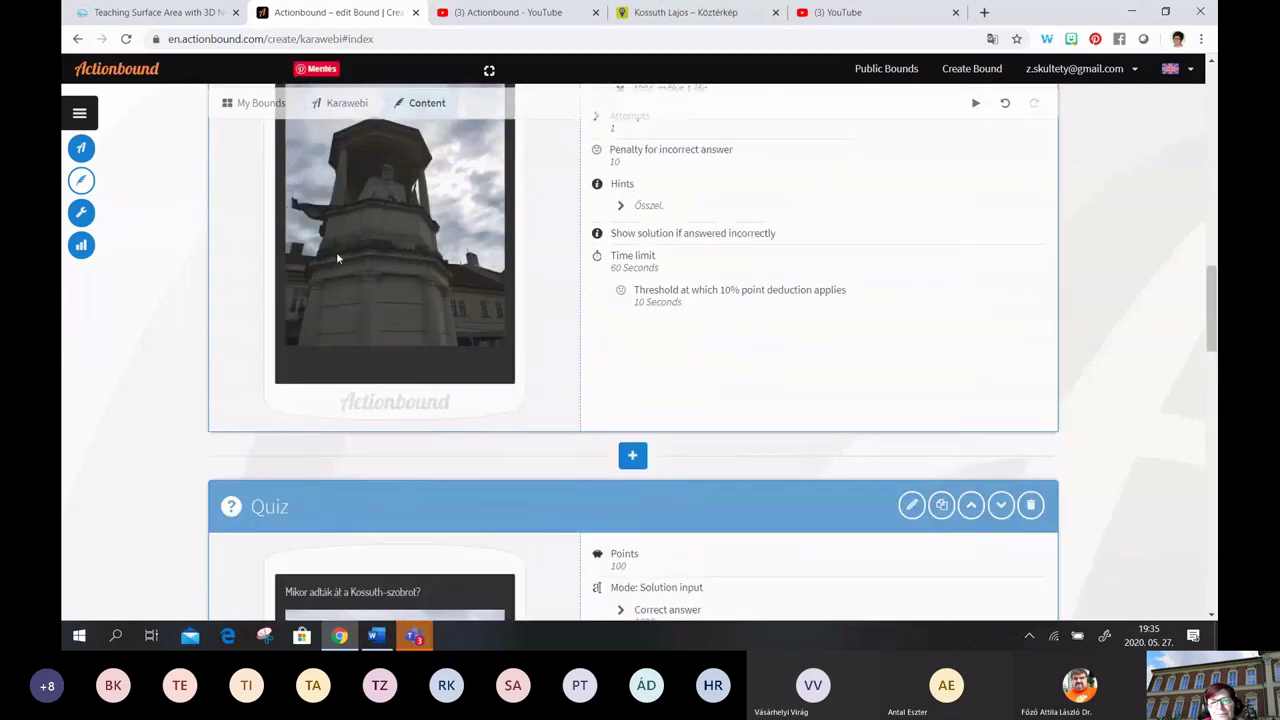
pyautogui.scroll(-3, 458, 347)
pyautogui.scroll(-3, 598, 393)
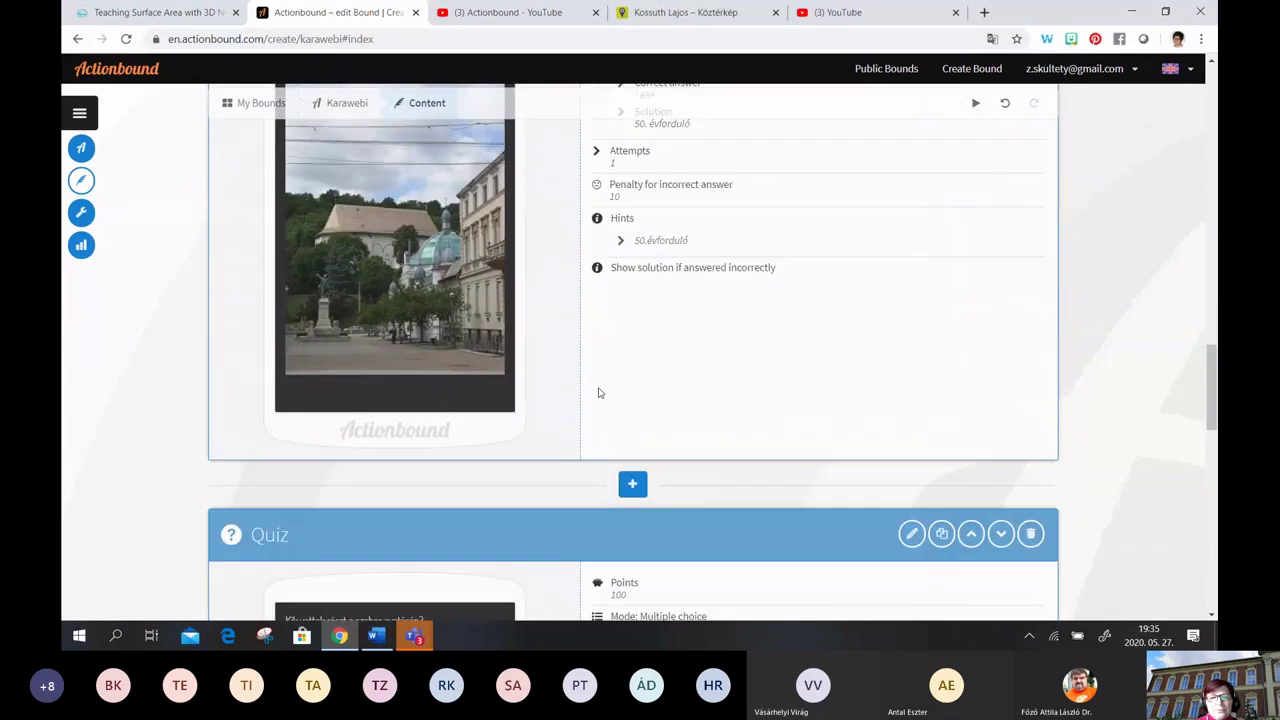
pyautogui.scroll(2, 640, 294)
pyautogui.scroll(-5, 641, 290)
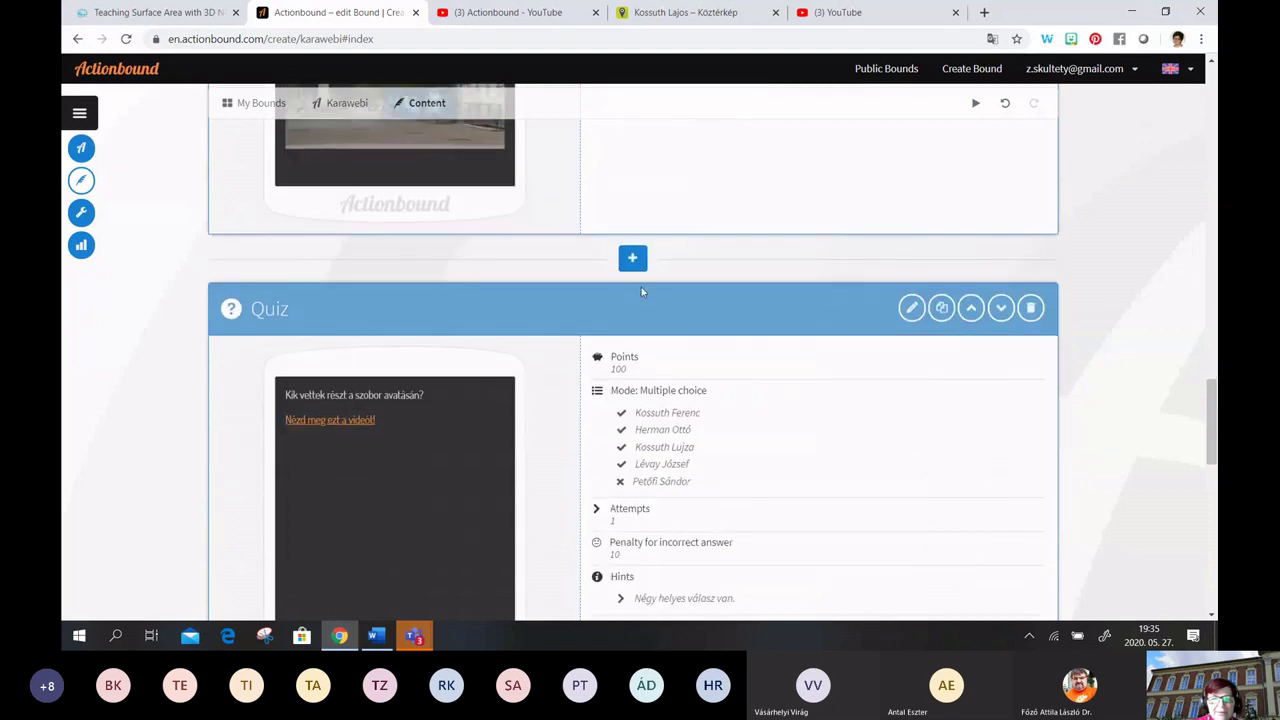
pyautogui.scroll(-6, 641, 290)
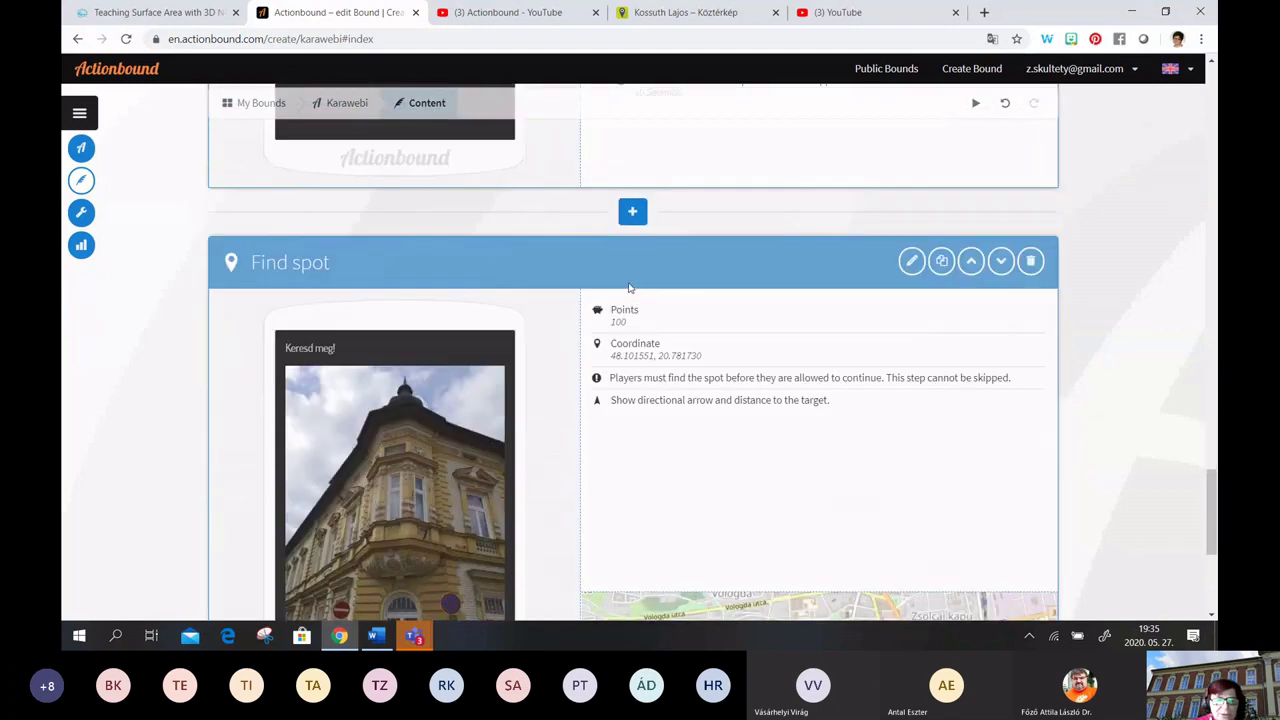
# Review the whole bound's sequence, from the opening Information screen through the Find spot tasks and quizzes
pyautogui.scroll(5, 640, 289)
pyautogui.scroll(5, 628, 287)
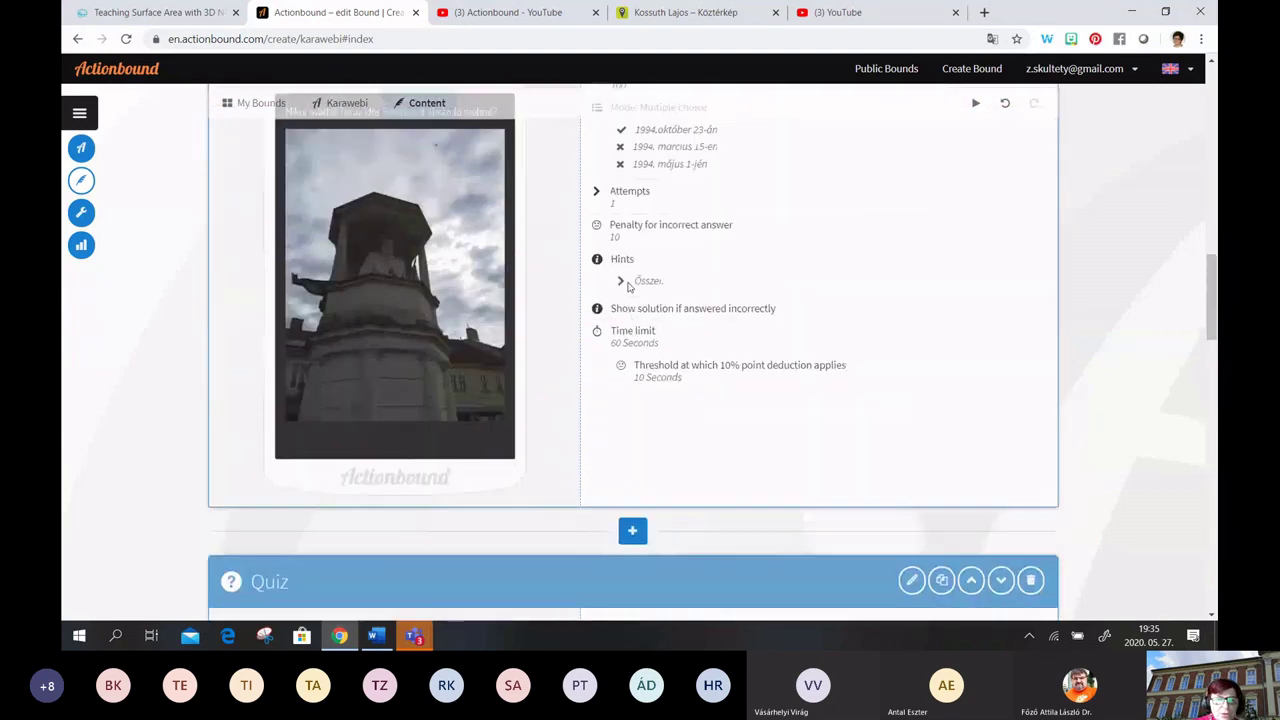
pyautogui.scroll(10, 628, 287)
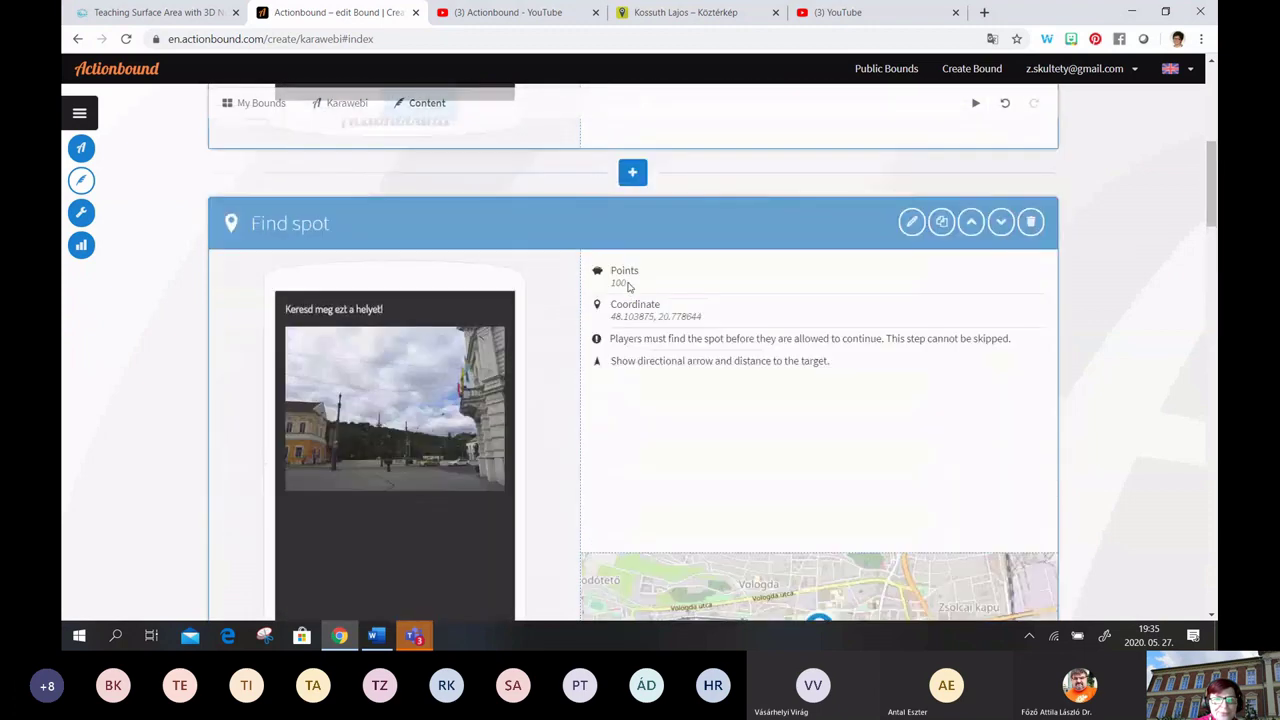
pyautogui.scroll(5, 628, 287)
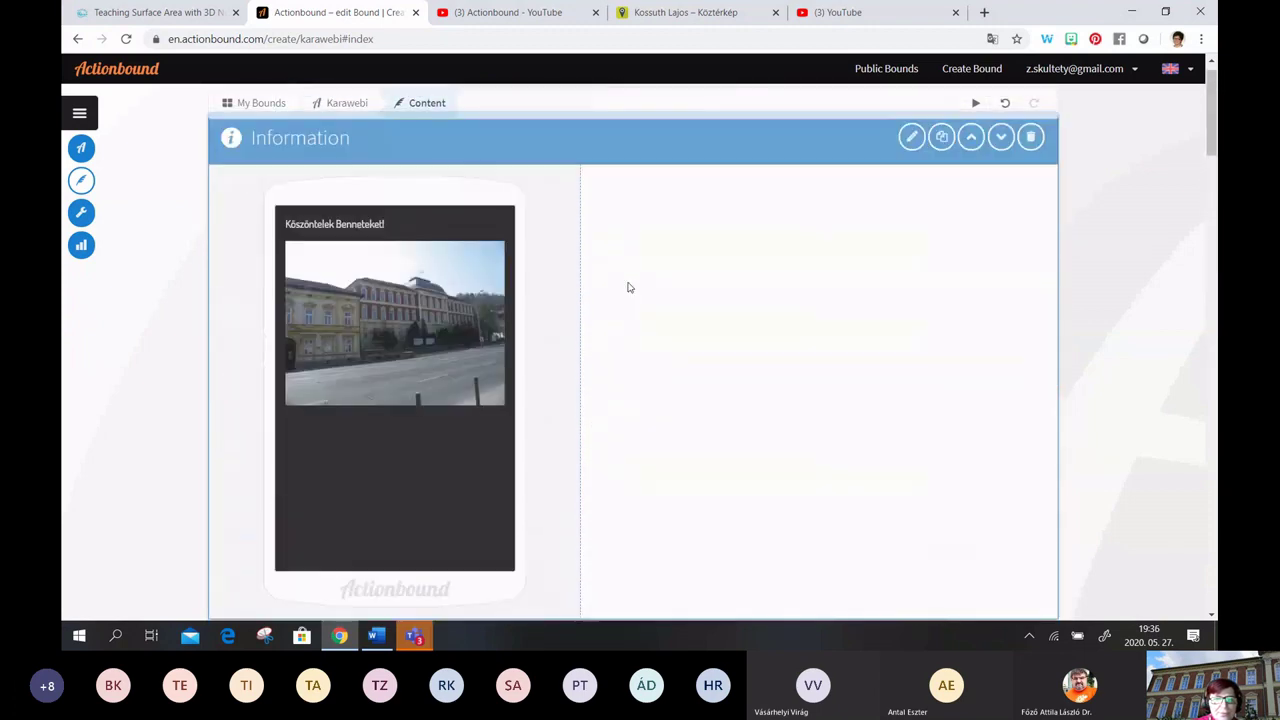
pyautogui.scroll(-4, 628, 287)
pyautogui.scroll(-9, 628, 287)
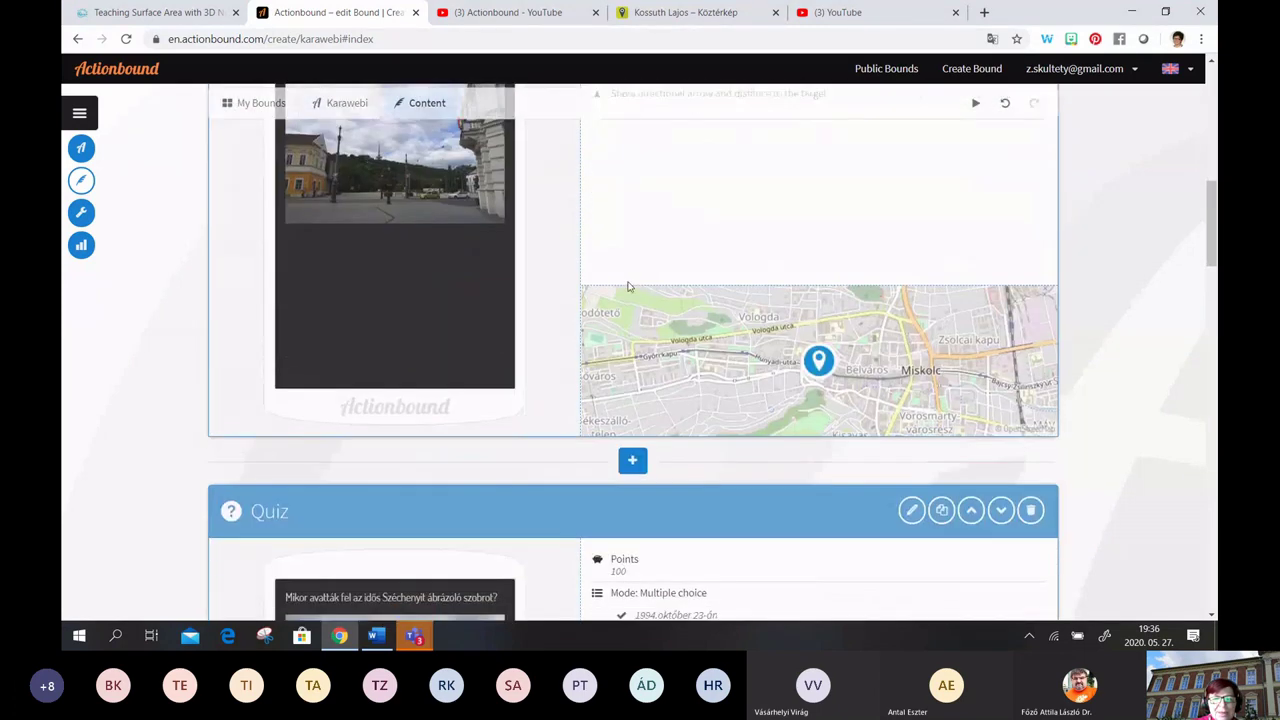
pyautogui.scroll(-3, 628, 286)
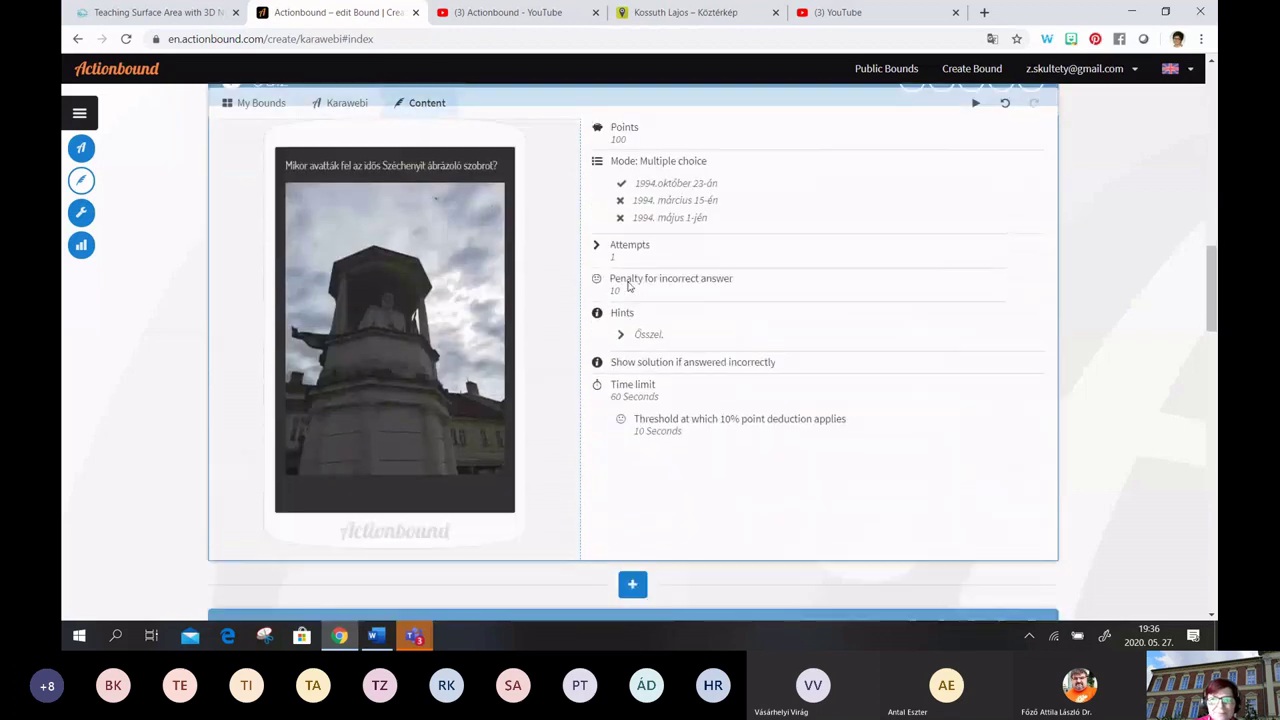
pyautogui.scroll(-4, 628, 286)
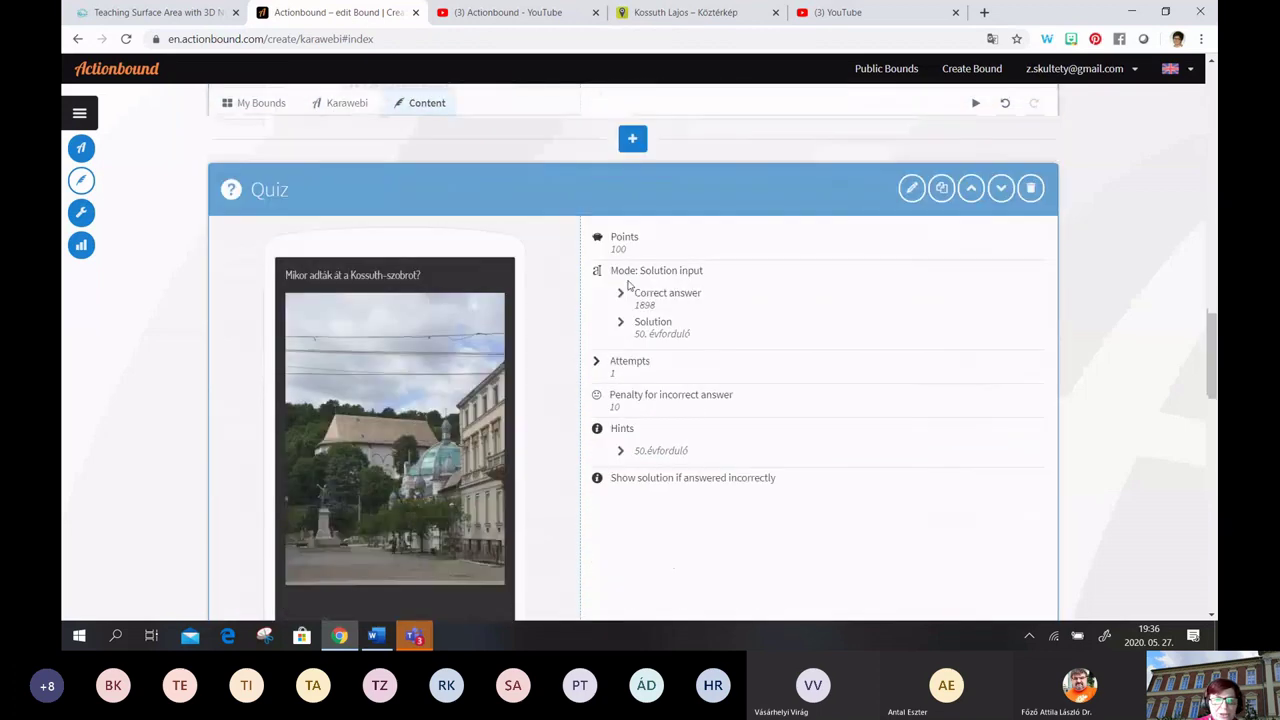
pyautogui.scroll(3, 628, 286)
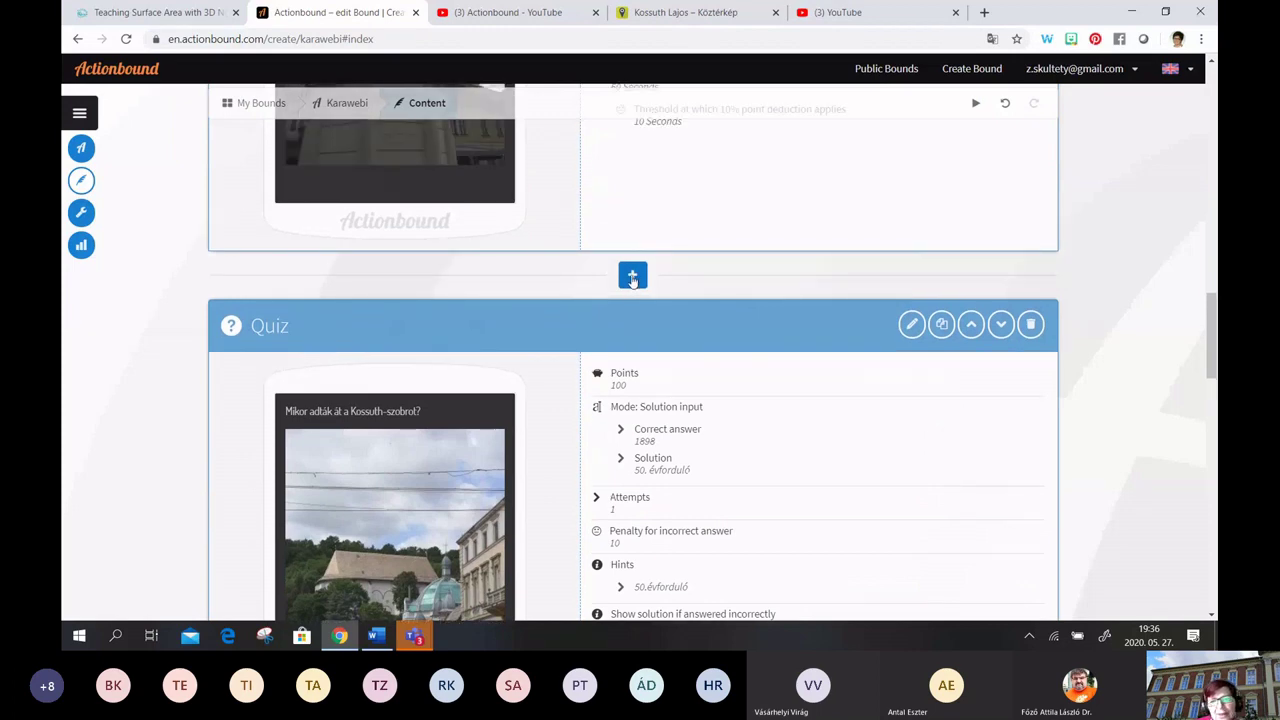
pyautogui.scroll(-10, 717, 331)
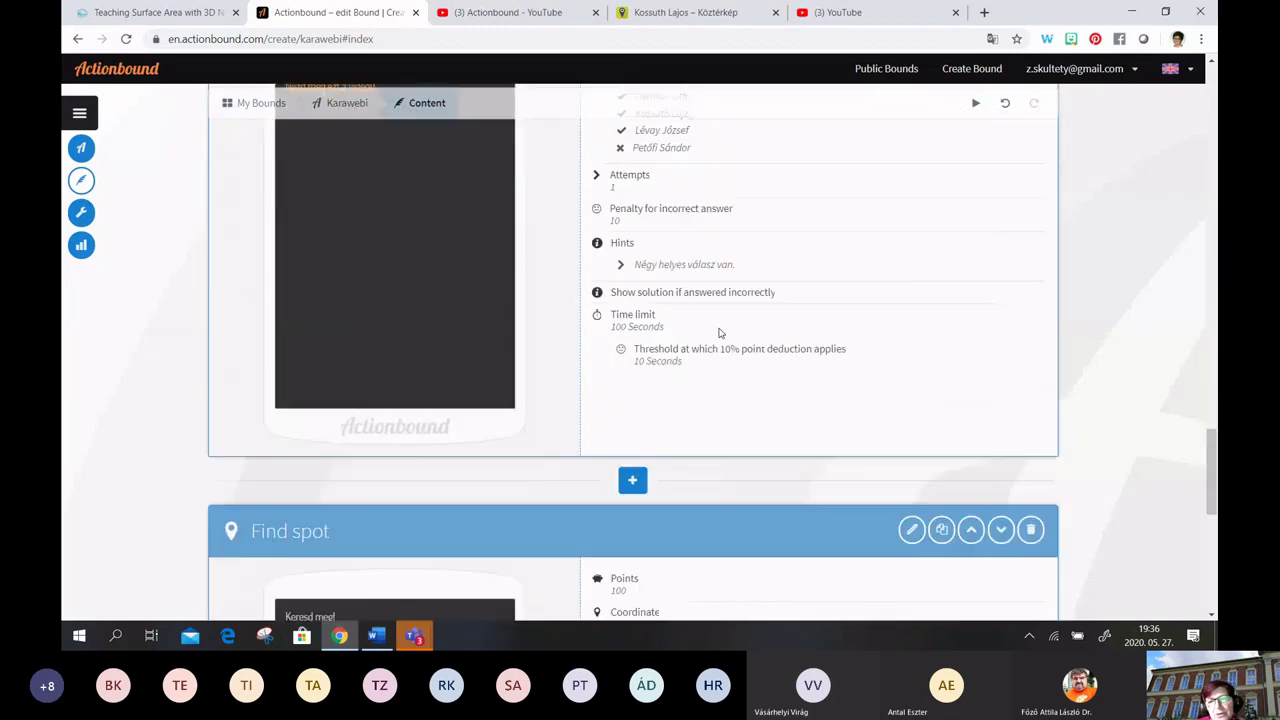
# Review the Széchenyi and Kossuth statue quizzes and the last Find spot task, checking where further elements can be inserted
pyautogui.scroll(-2, 719, 333)
pyautogui.scroll(5, 717, 332)
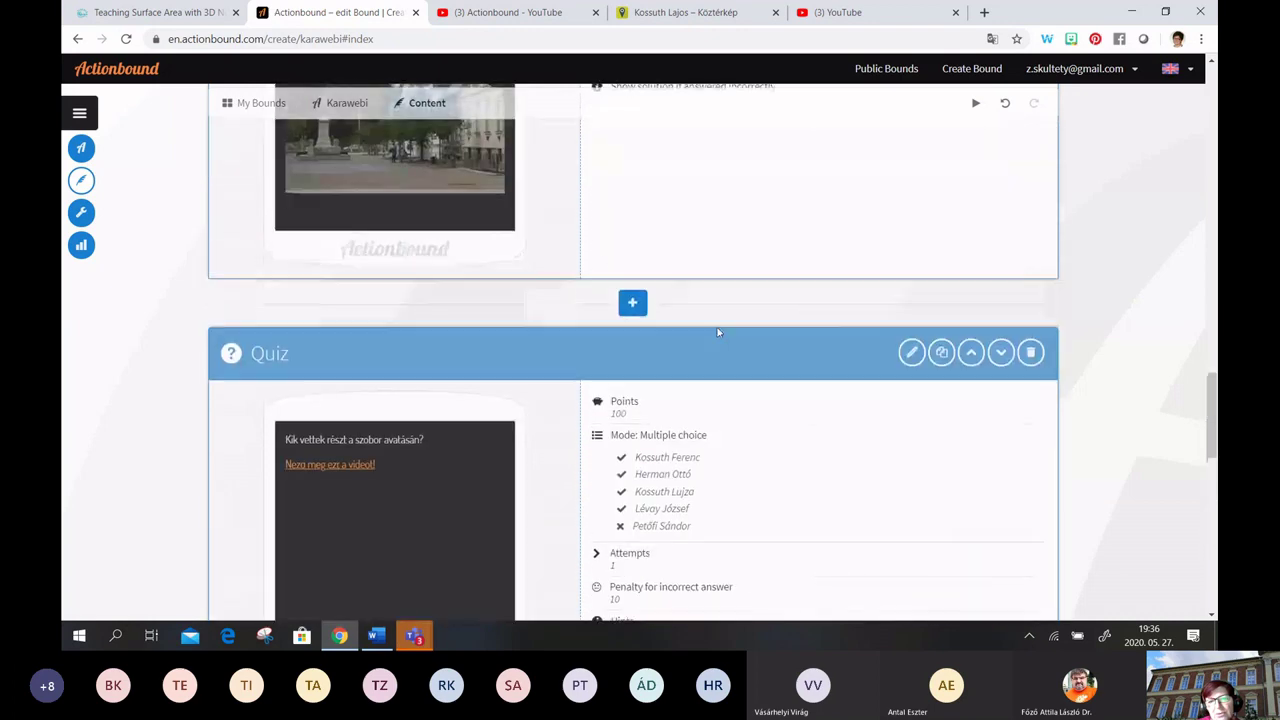
pyautogui.scroll(5, 717, 332)
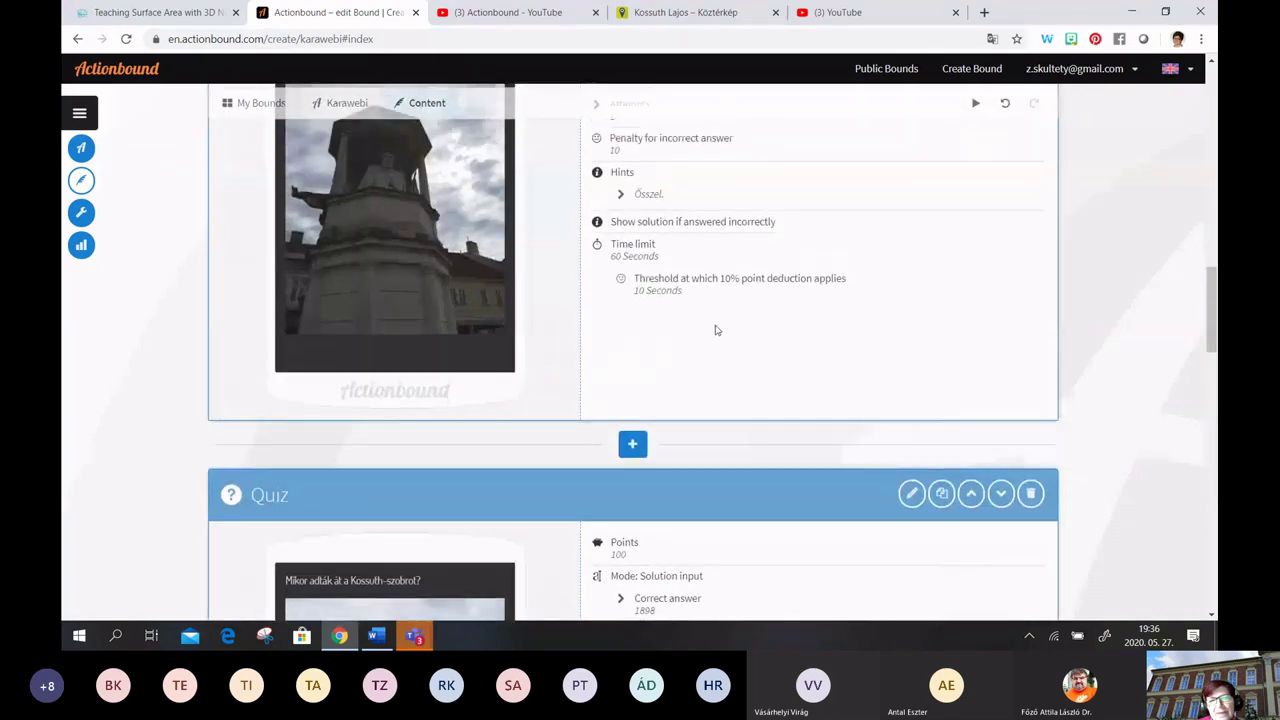
pyautogui.scroll(1, 717, 331)
pyautogui.scroll(1, 716, 330)
pyautogui.scroll(-4, 716, 330)
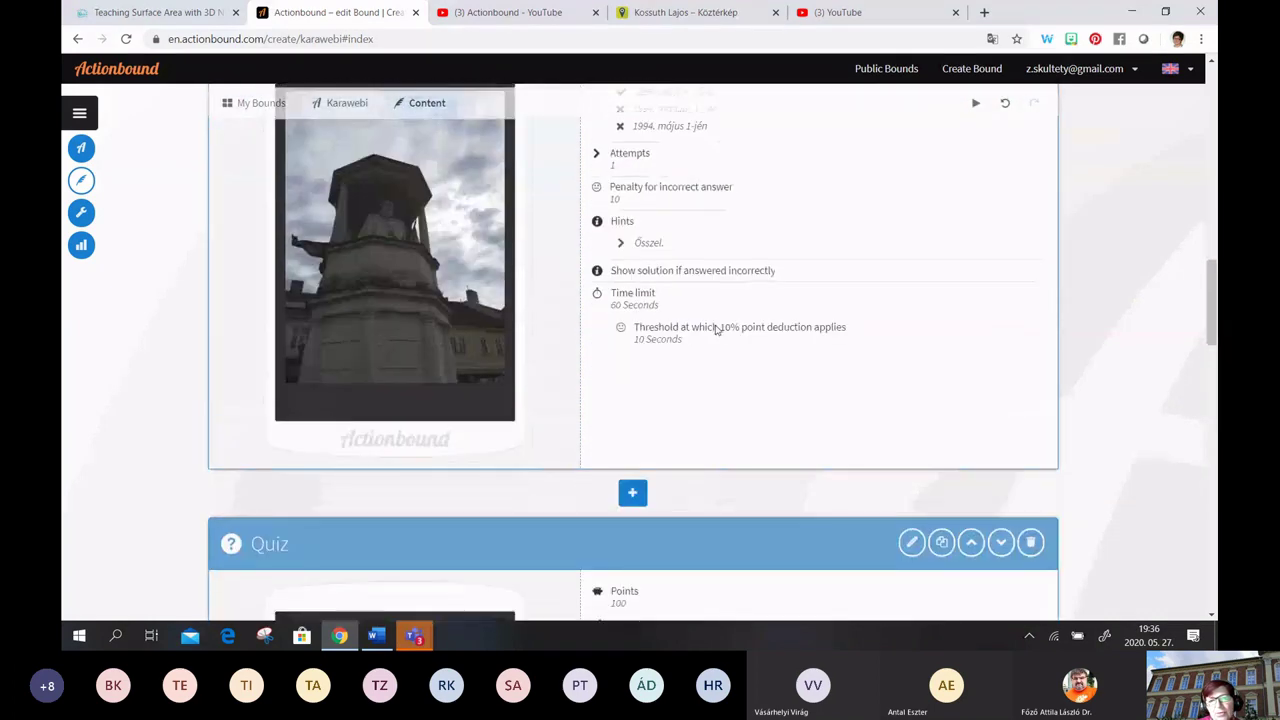
pyautogui.scroll(3, 716, 330)
pyautogui.scroll(-6, 716, 330)
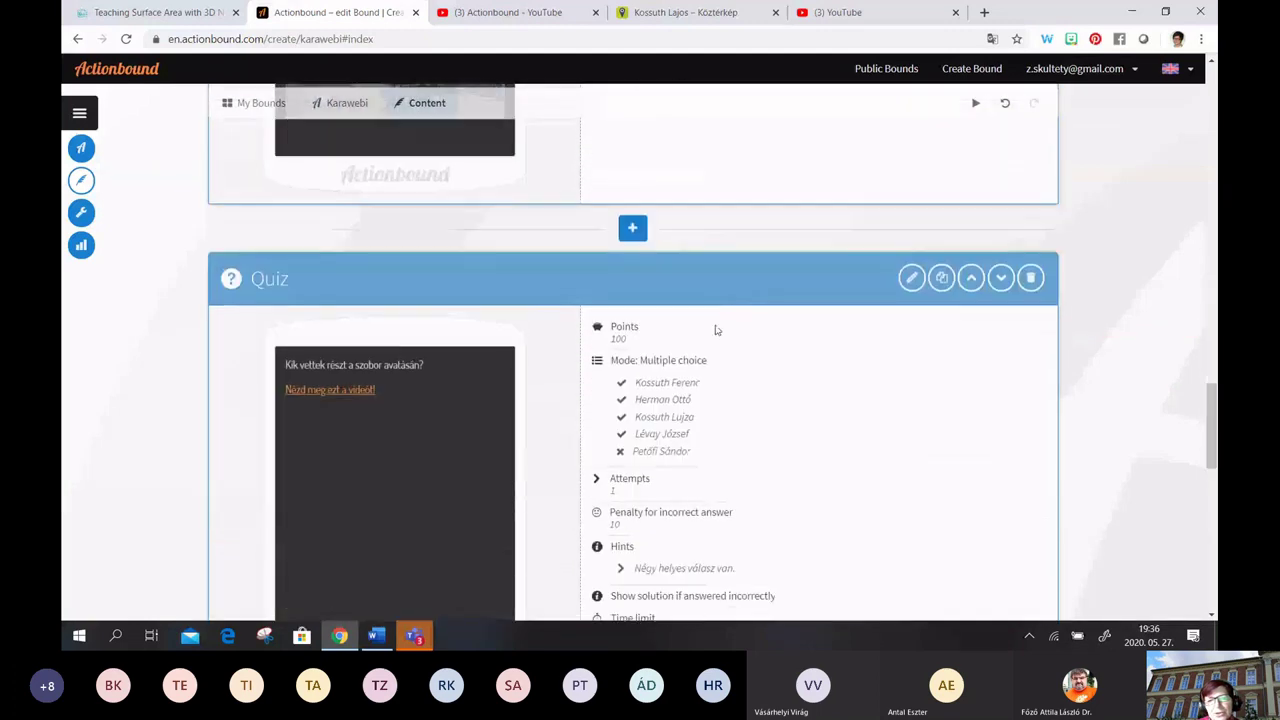
pyautogui.scroll(-4, 715, 330)
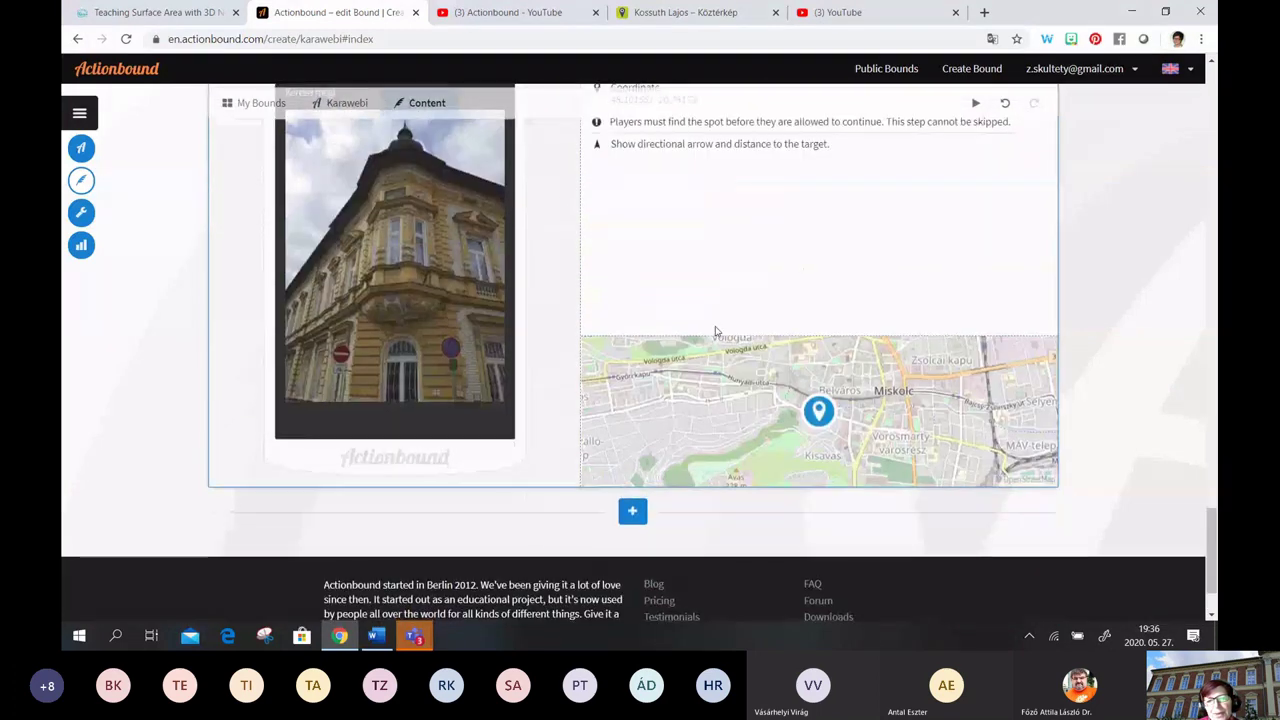
pyautogui.scroll(2, 637, 298)
pyautogui.scroll(15, 637, 298)
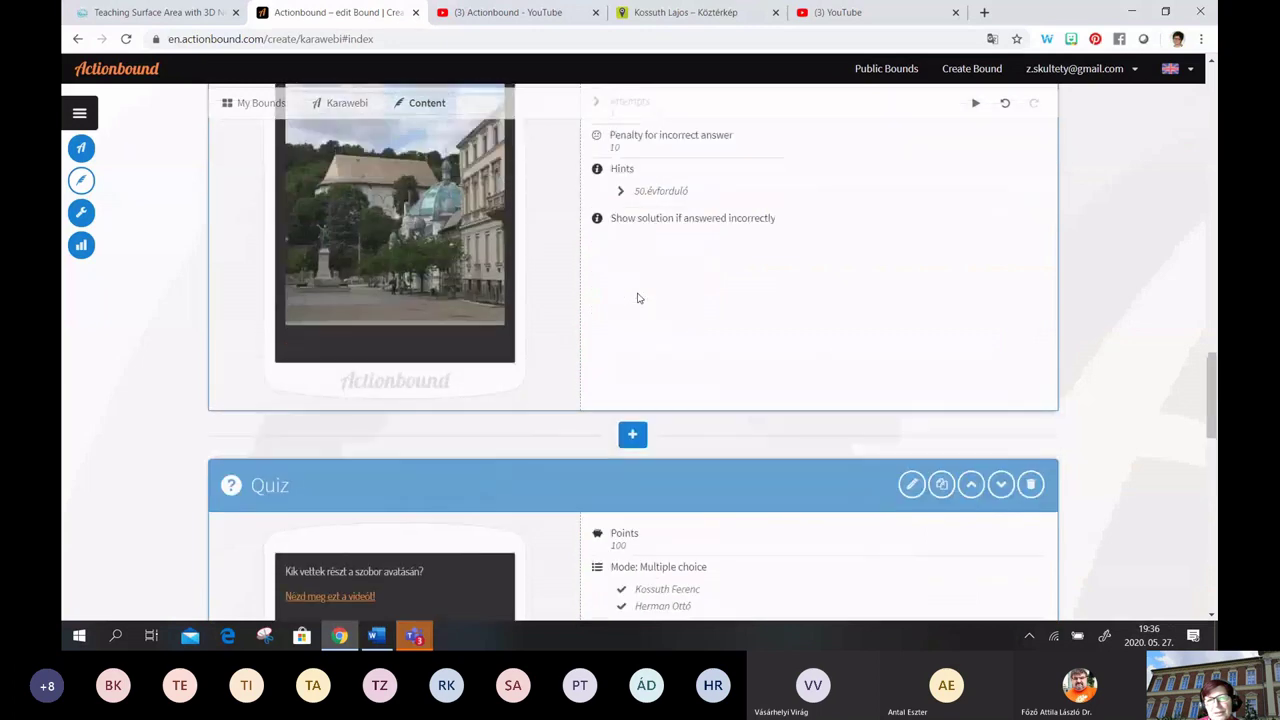
pyautogui.scroll(-9, 637, 298)
pyautogui.scroll(1, 637, 298)
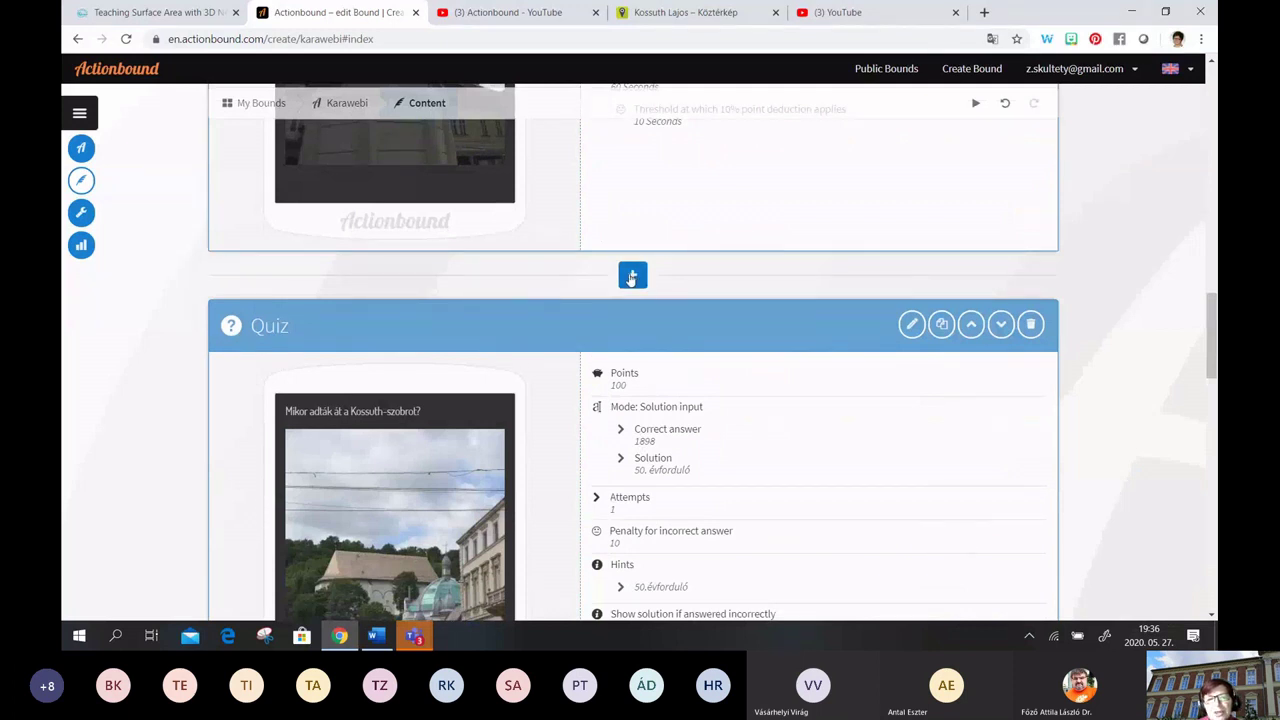
pyautogui.scroll(-2, 342, 492)
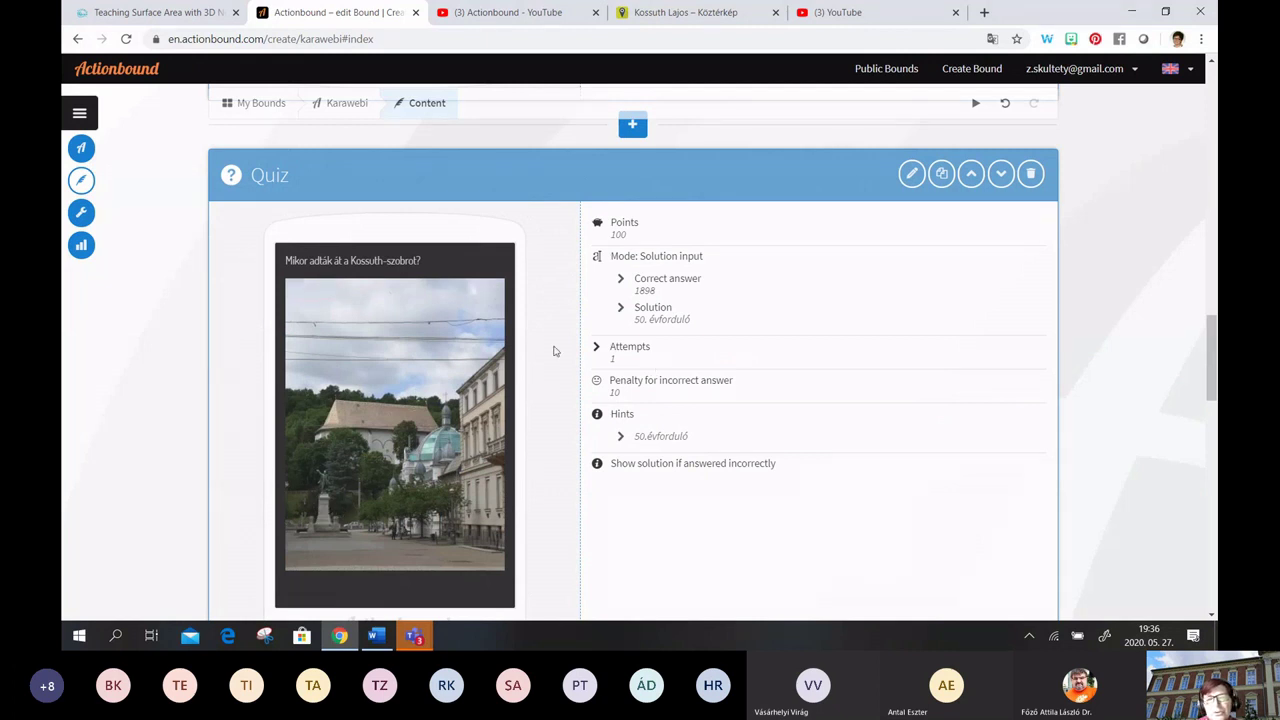
pyautogui.scroll(2, 555, 351)
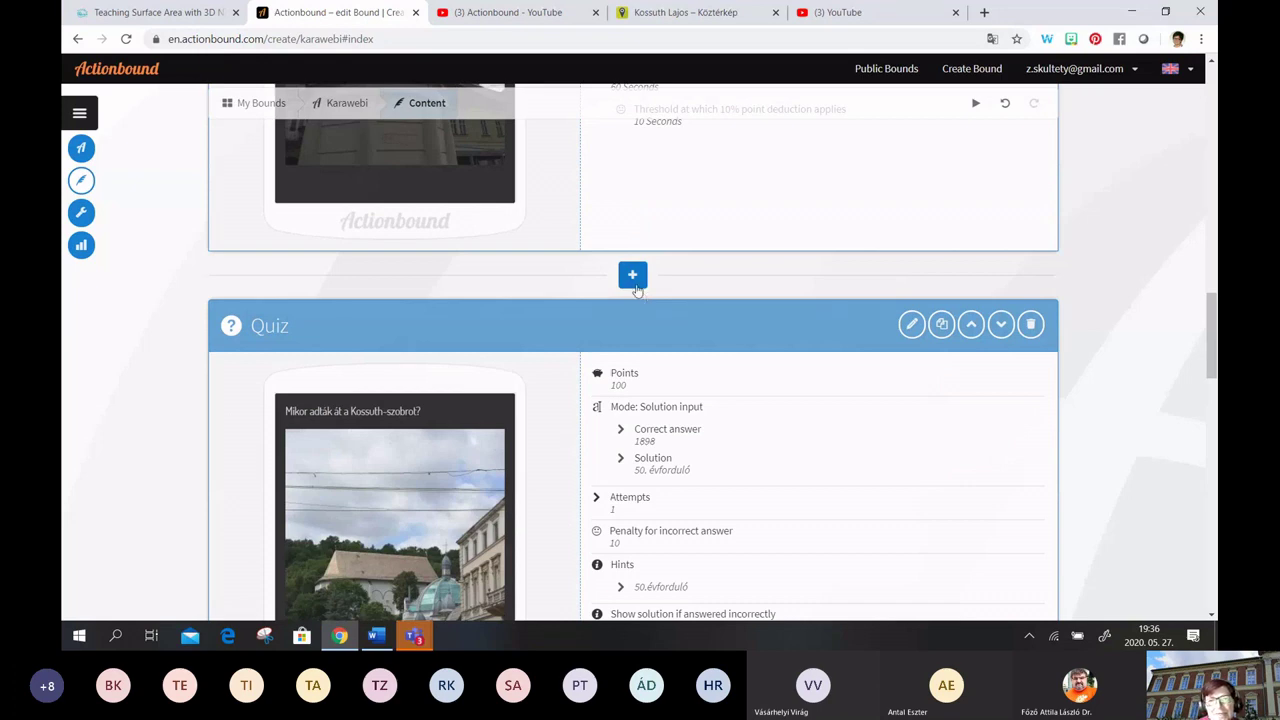
pyautogui.scroll(-15, 770, 272)
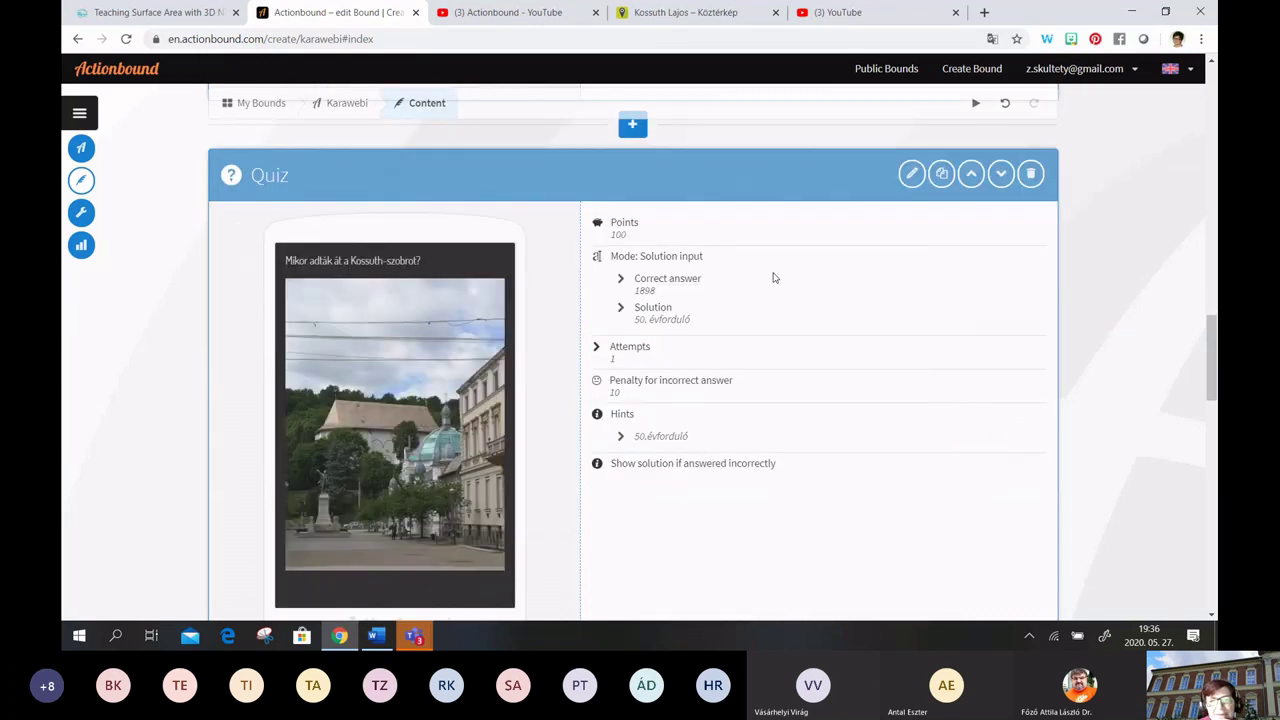
# Start a Mission after the last Find spot task, with the briefing "Készíts képet az emléktábláról!" and the picture Bársony tábla.jpg
pyautogui.scroll(-5, 773, 278)
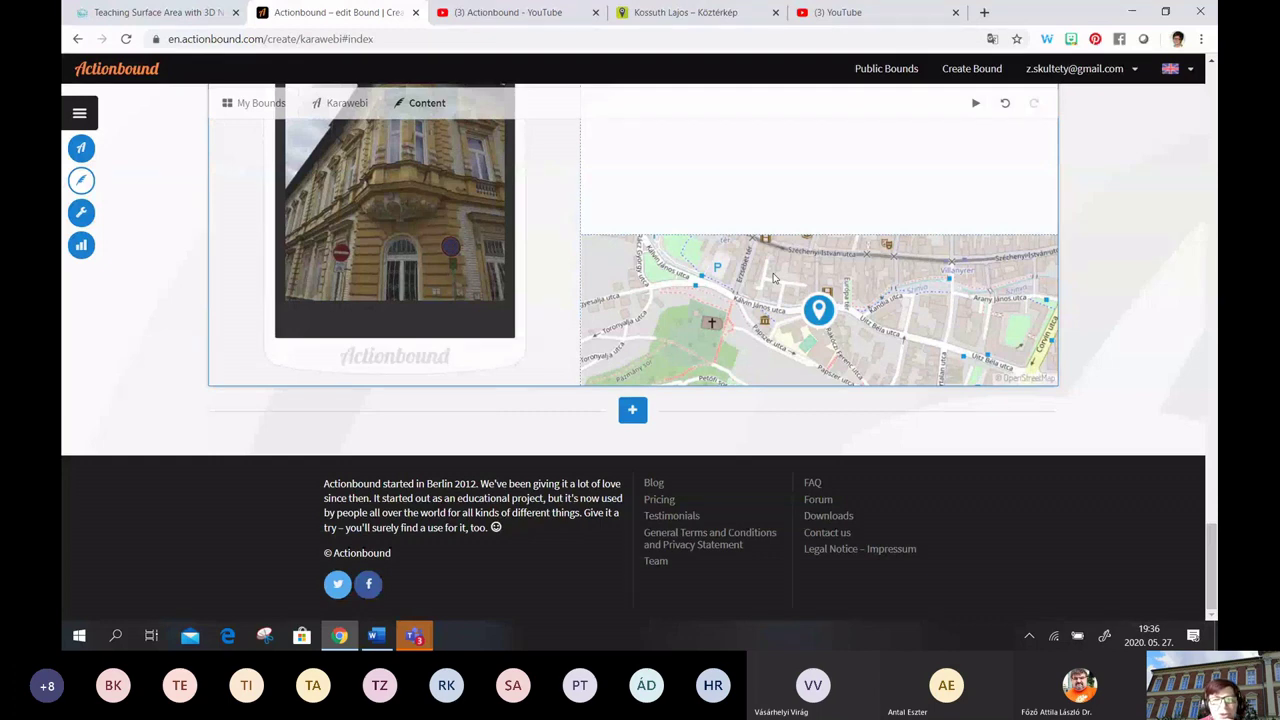
pyautogui.click(633, 411)
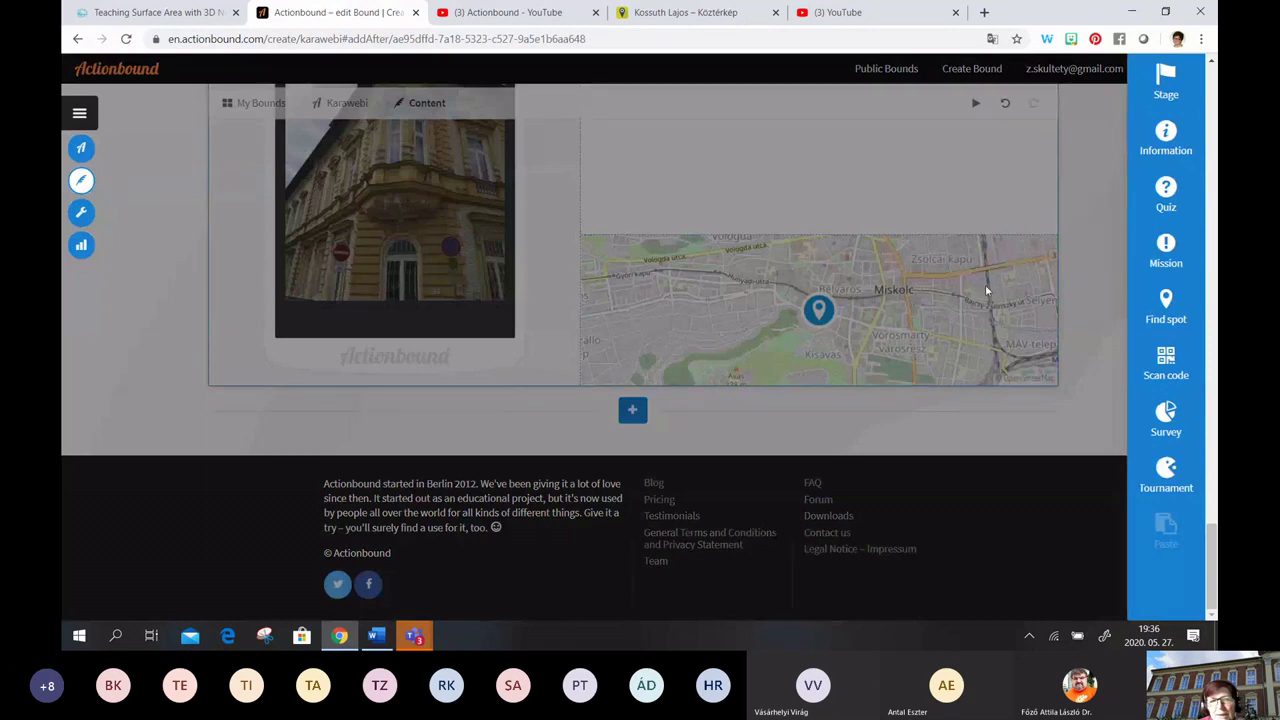
pyautogui.click(380, 642)
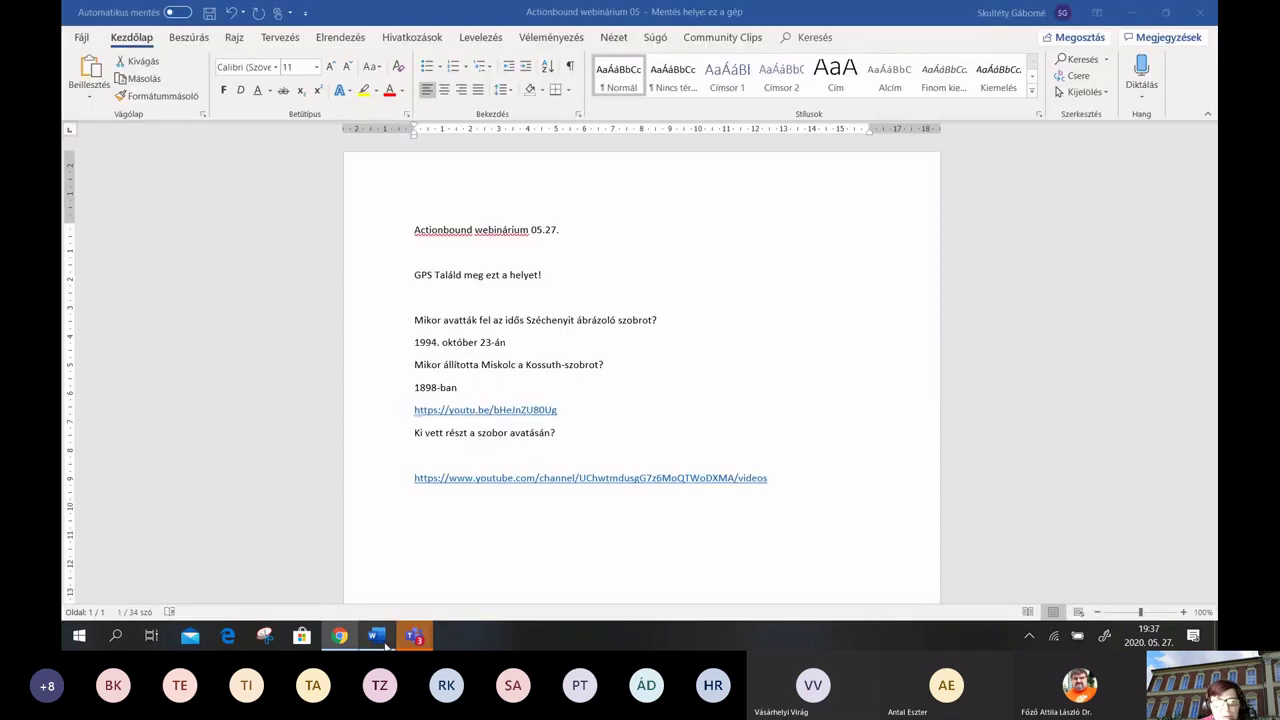
pyautogui.click(385, 645)
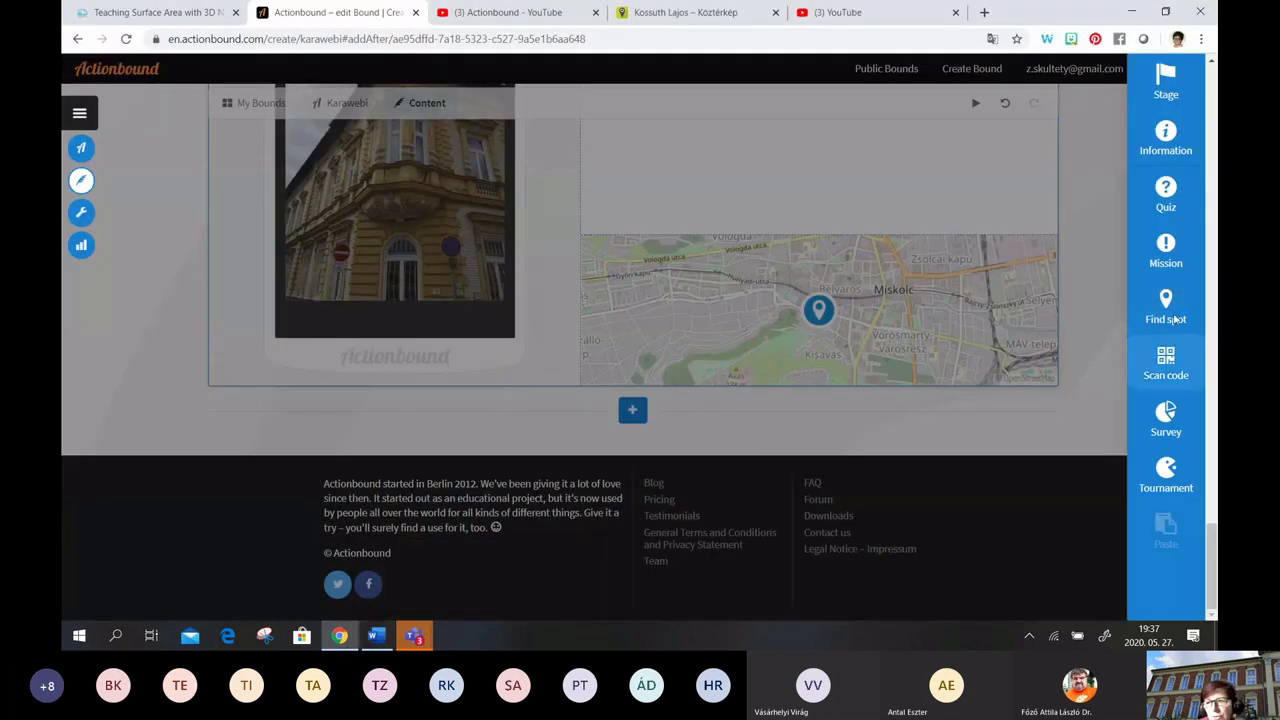
pyautogui.click(1170, 260)
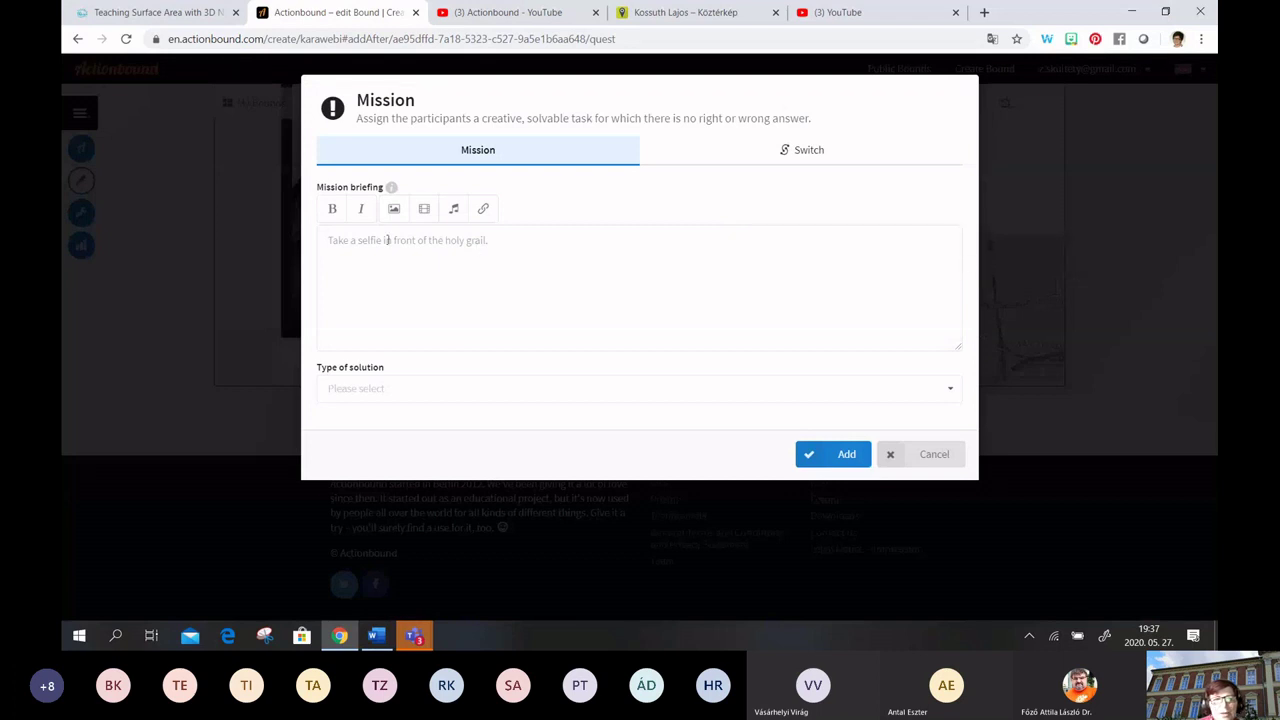
pyautogui.click(363, 242)
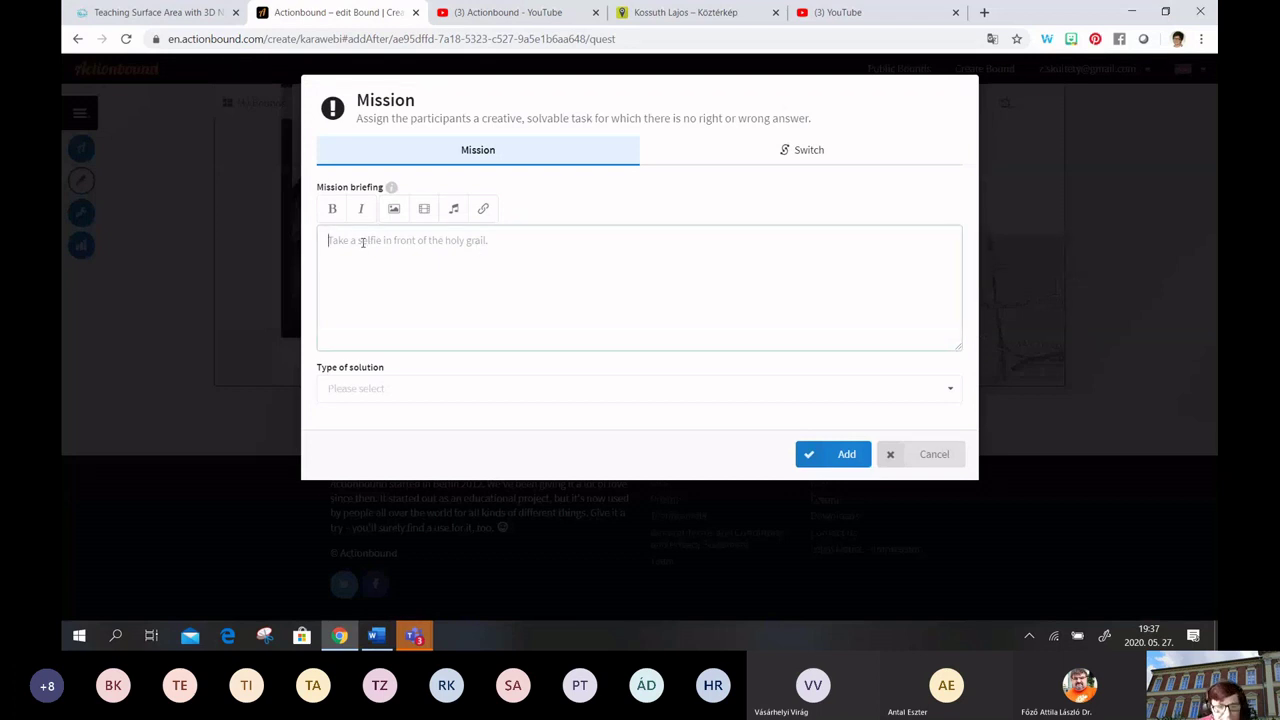
pyautogui.write('Kész')
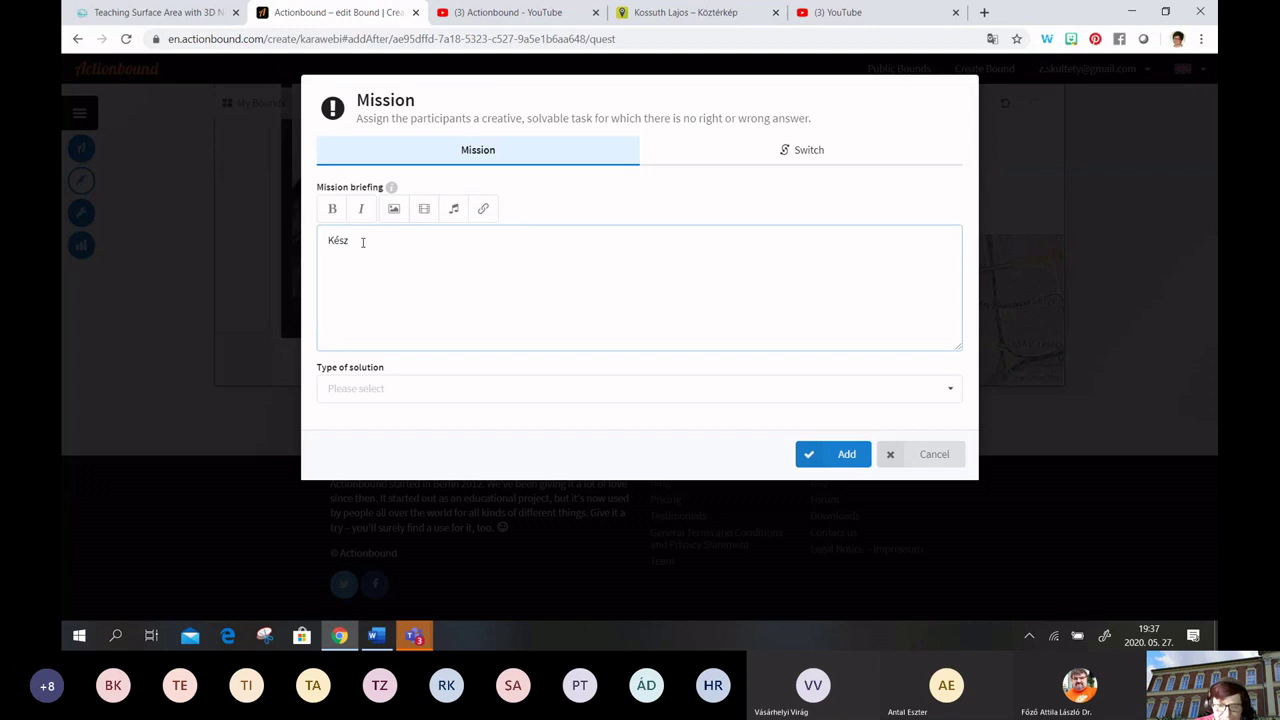
pyautogui.write('íts t')
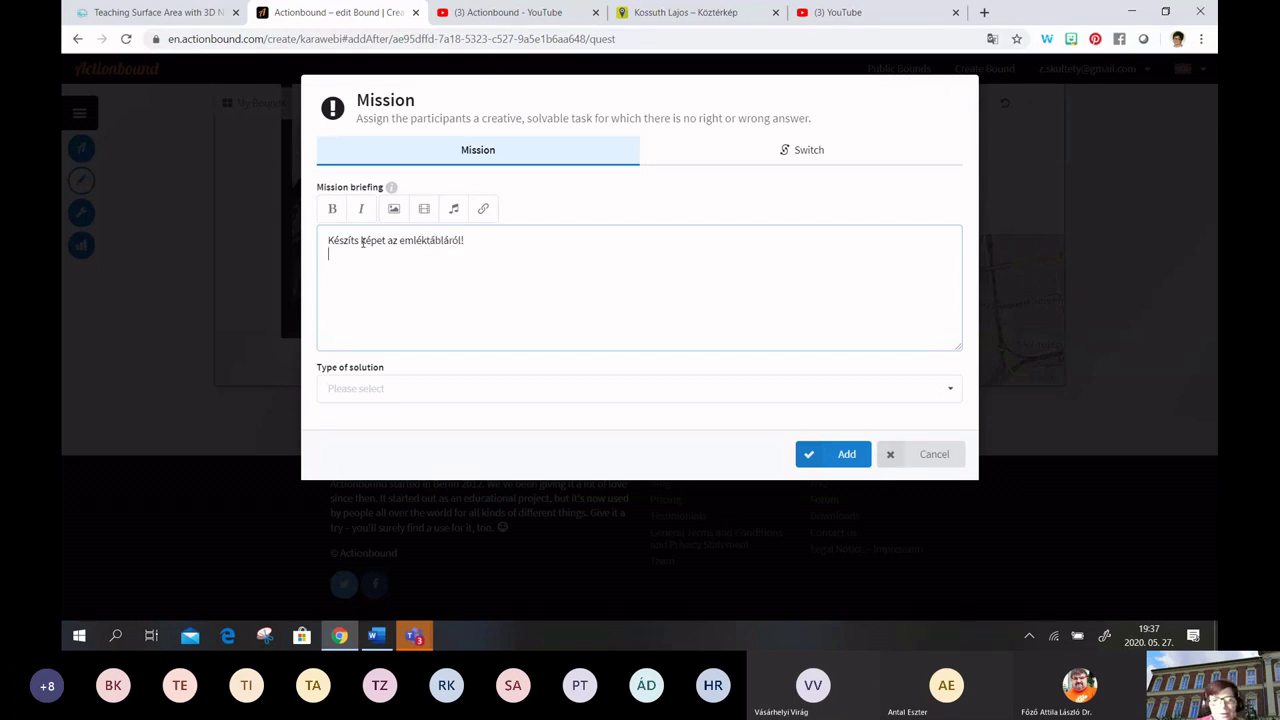
pyautogui.click(394, 208)
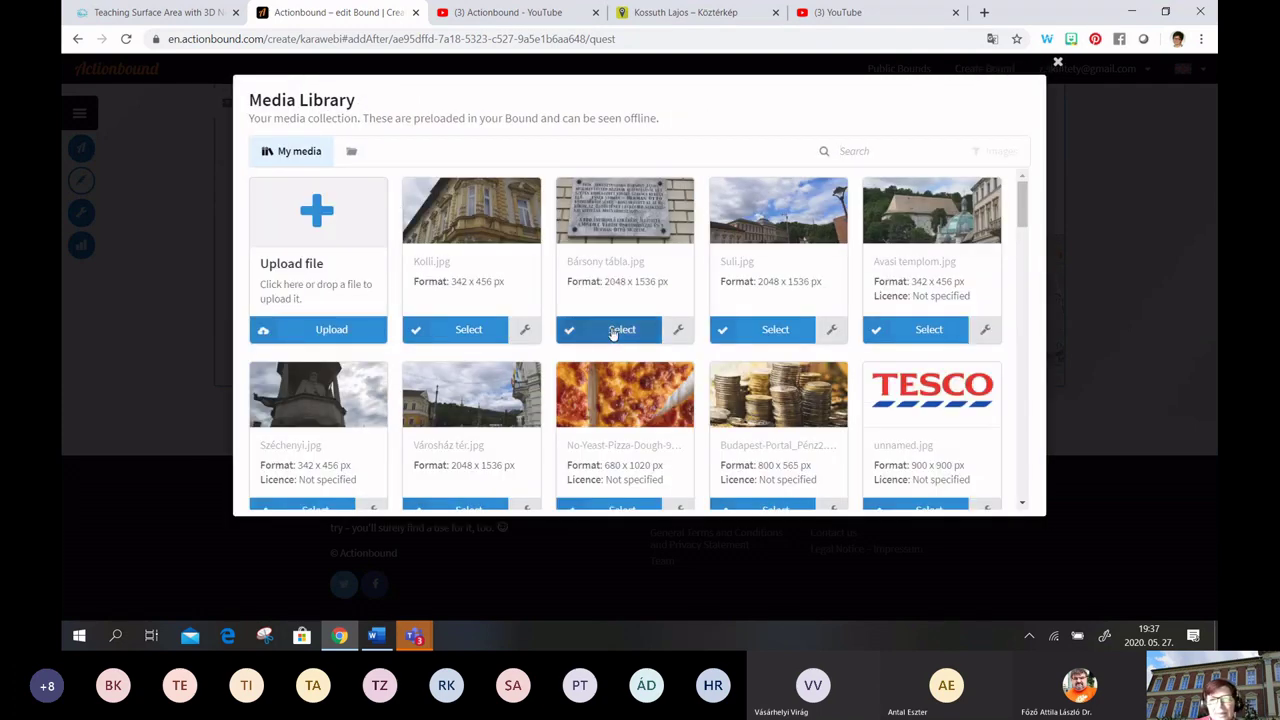
pyautogui.click(608, 332)
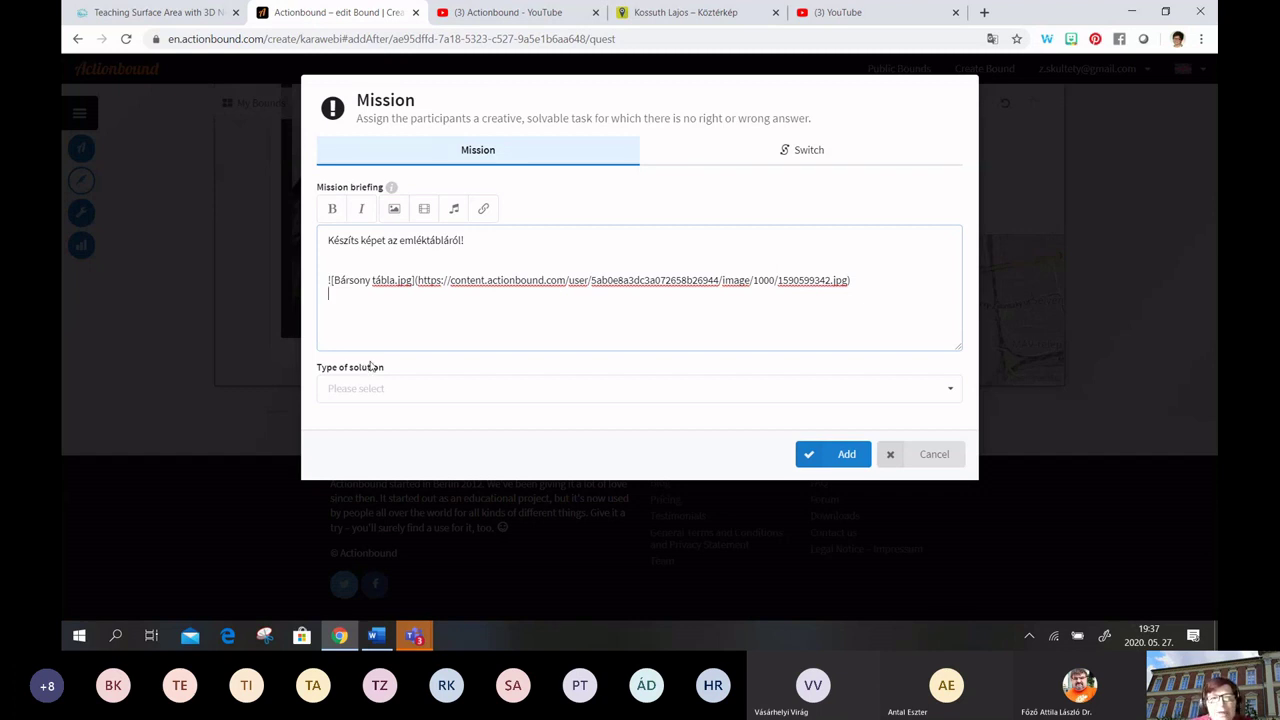
# Set the mission's solution type to Upload picture with Camera as the source, and add the mission to the bound
pyautogui.click(952, 393)
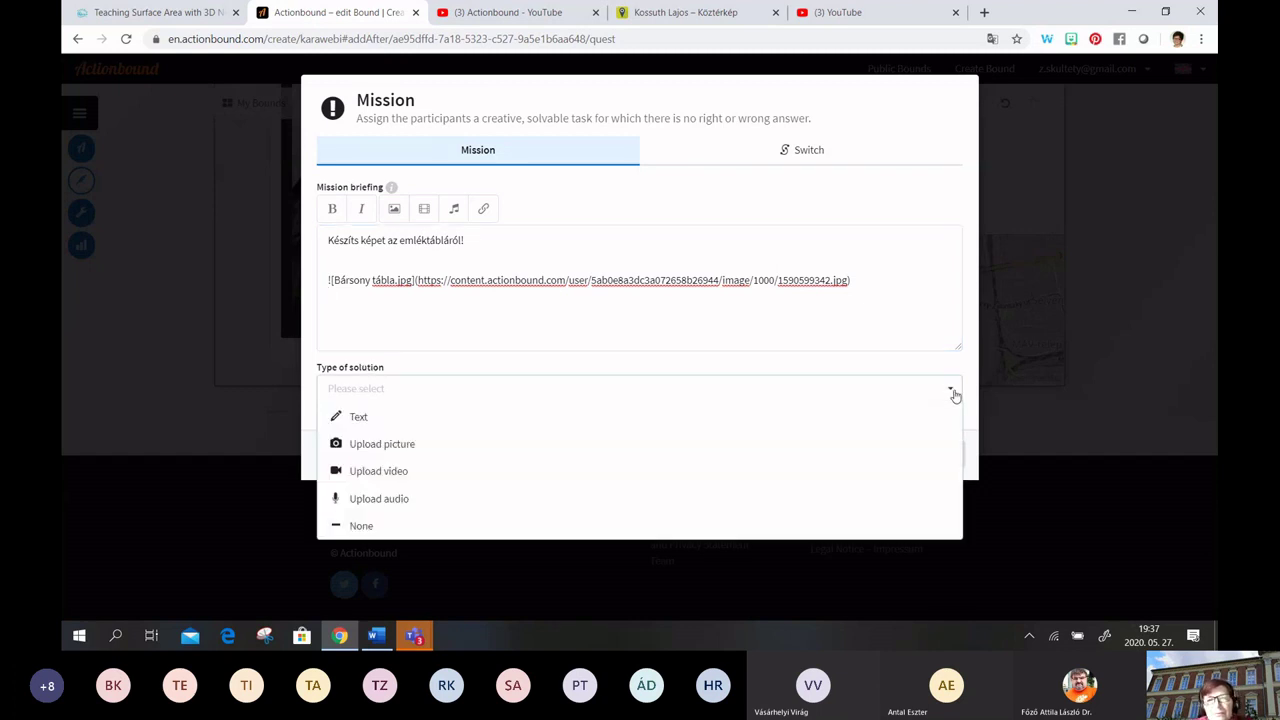
pyautogui.click(397, 449)
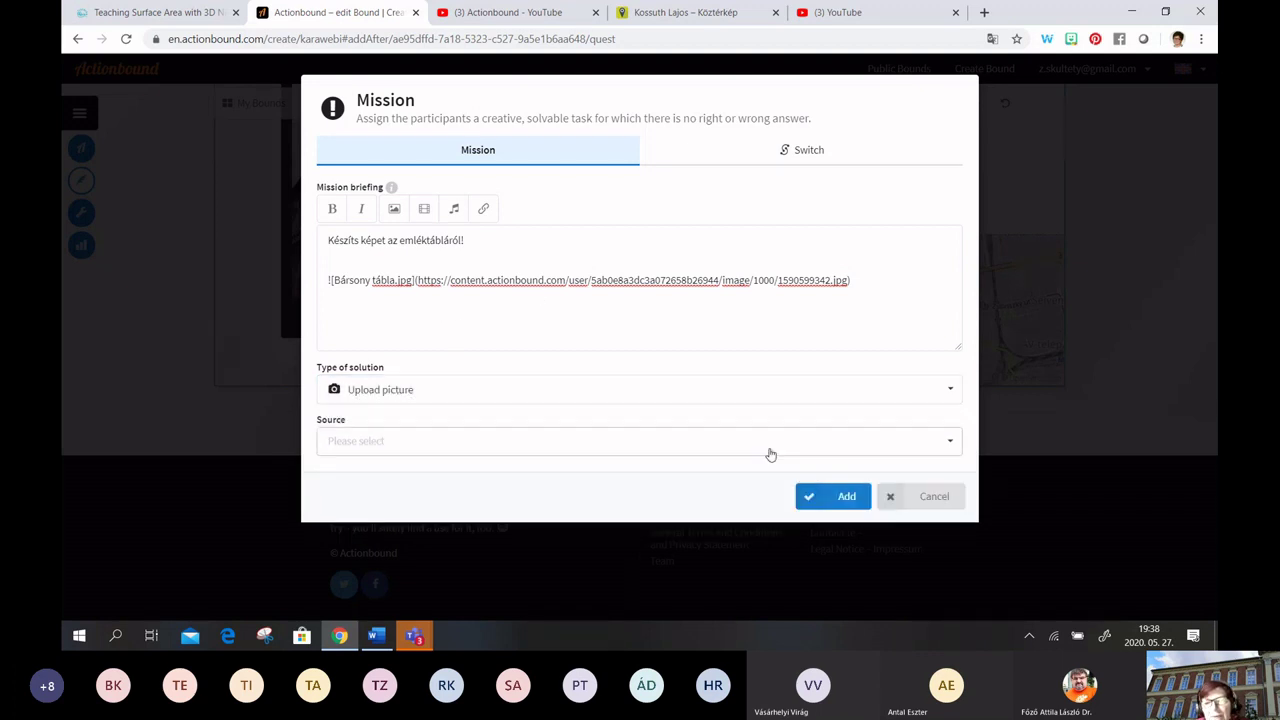
pyautogui.click(943, 447)
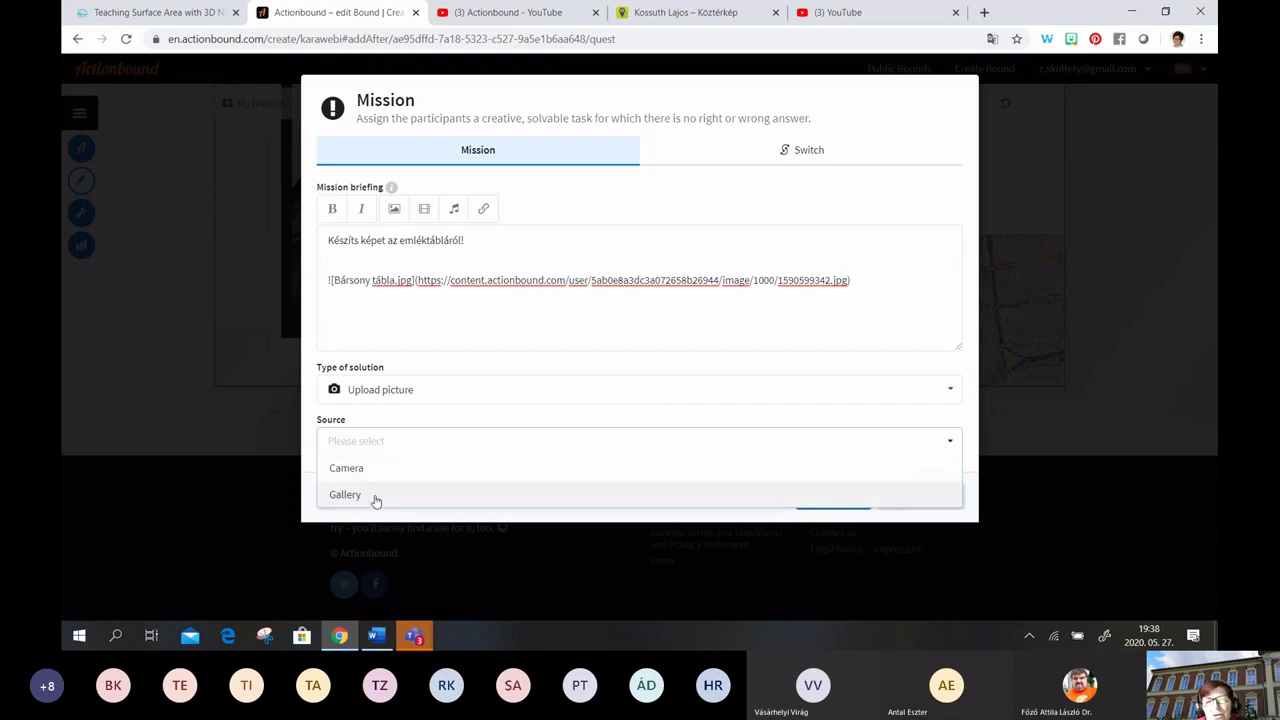
pyautogui.click(355, 472)
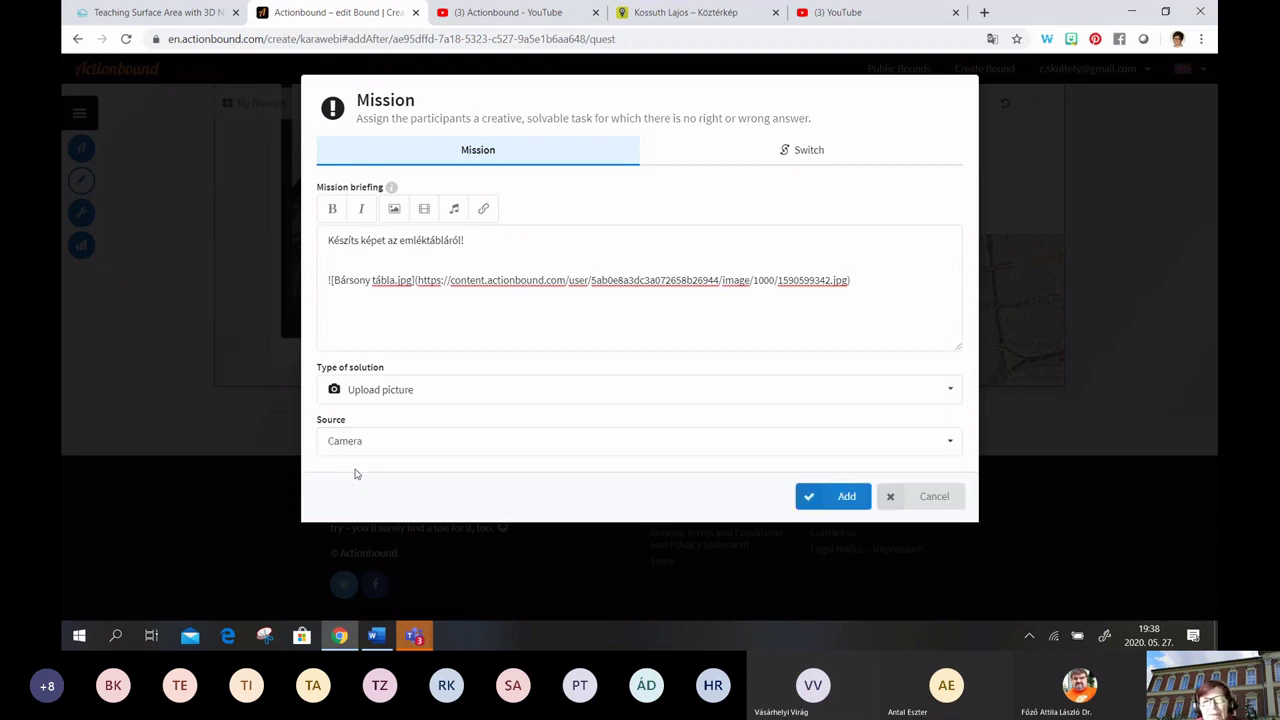
pyautogui.click(848, 497)
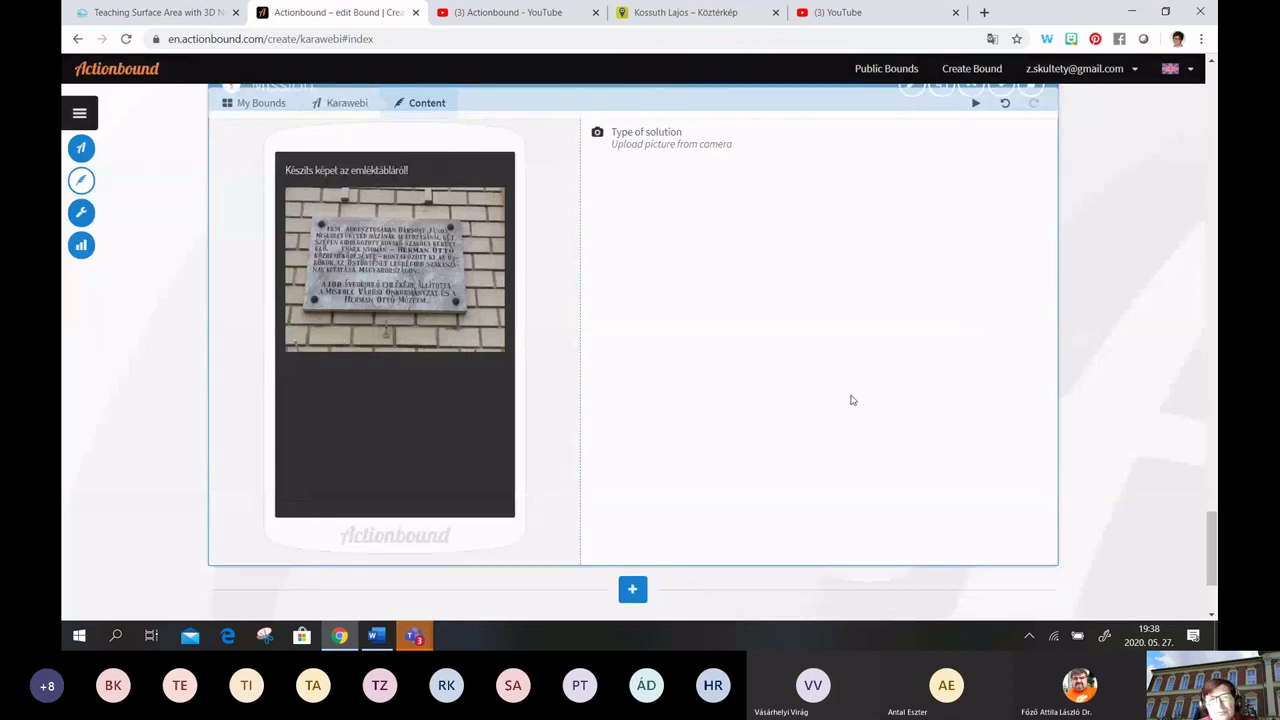
# Start a new stage titled "Kossuth" between the Széchenyi statue quiz and the quiz "Mikor adták át a Kossuth-szobrot?"
pyautogui.scroll(10, 852, 400)
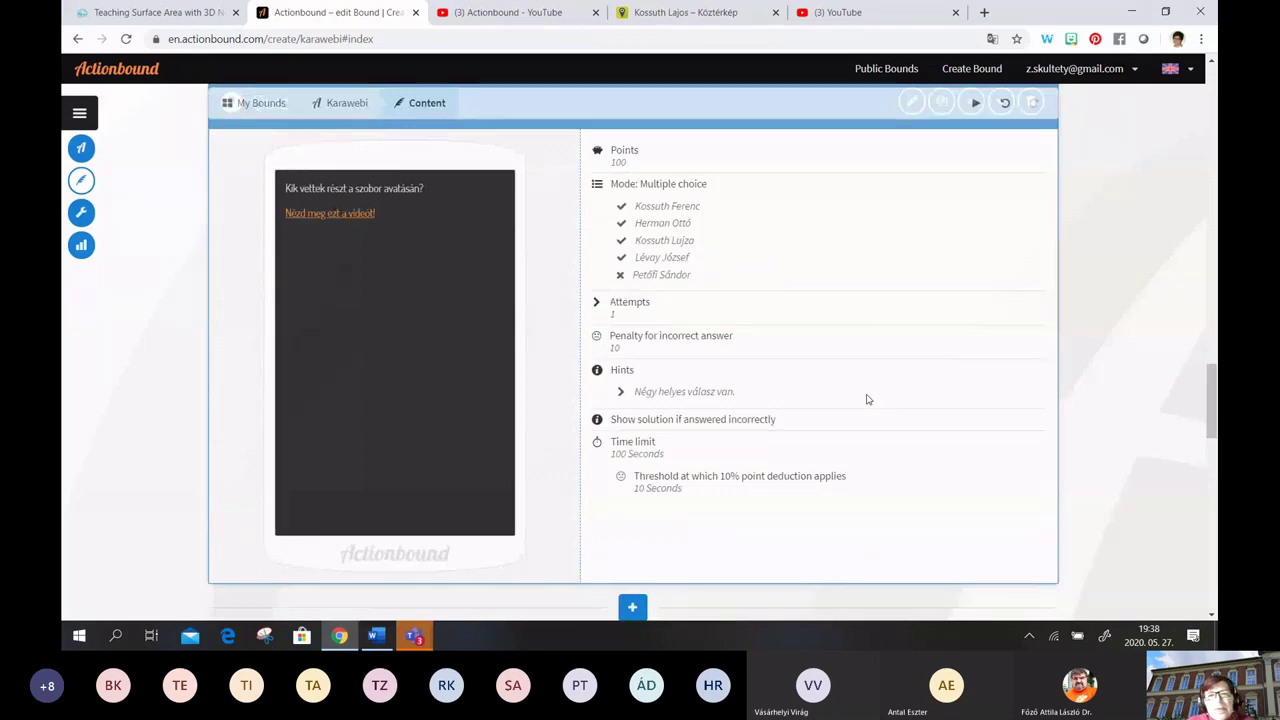
pyautogui.scroll(4, 868, 399)
pyautogui.scroll(4, 868, 397)
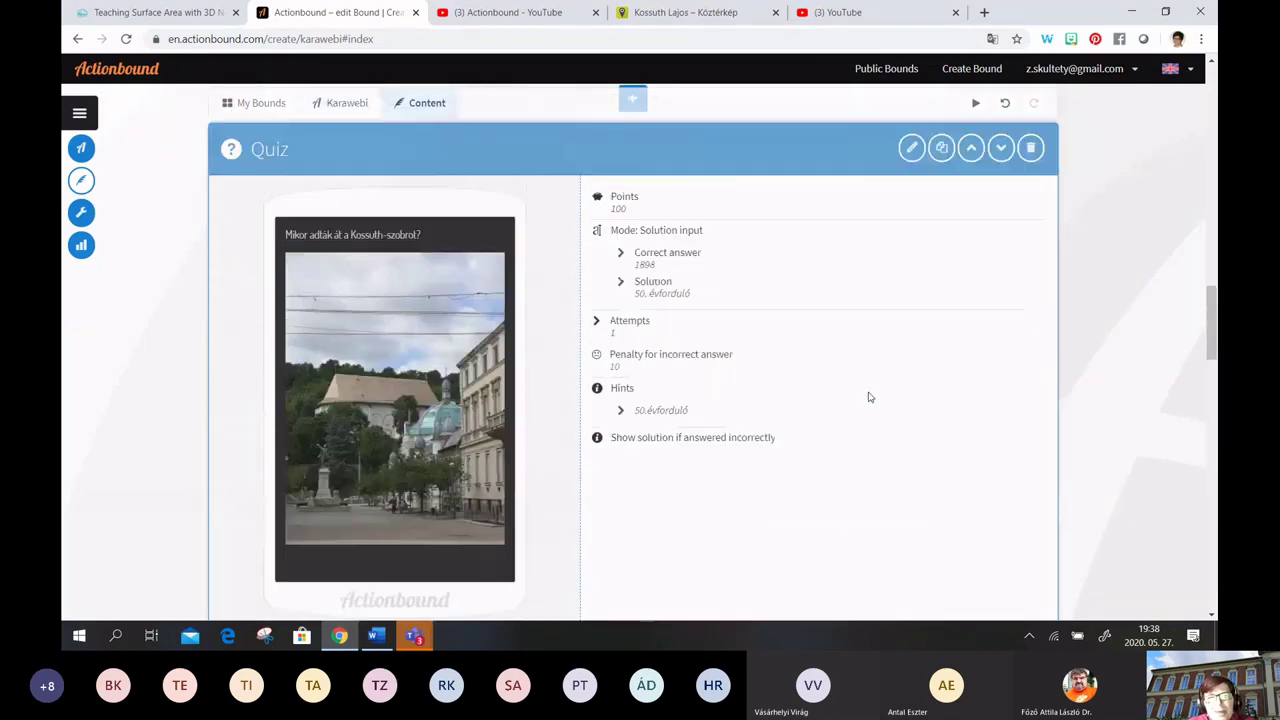
pyautogui.scroll(3, 868, 397)
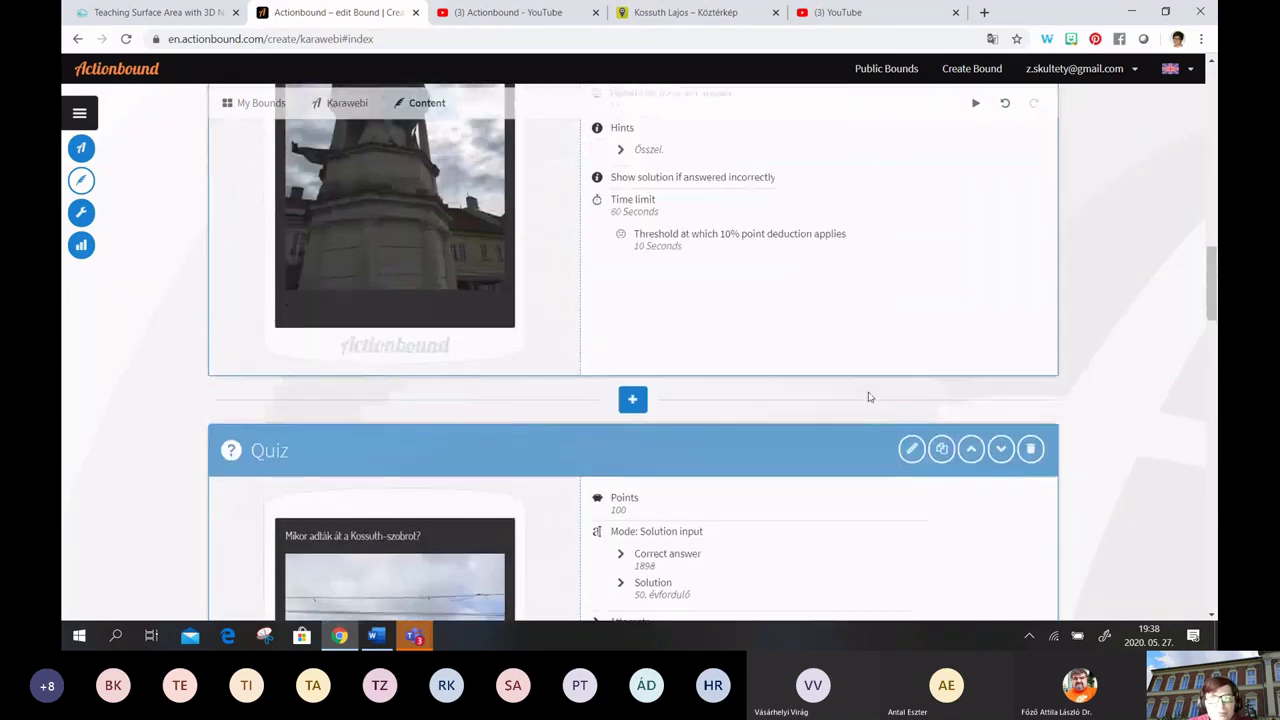
pyautogui.scroll(-1, 868, 397)
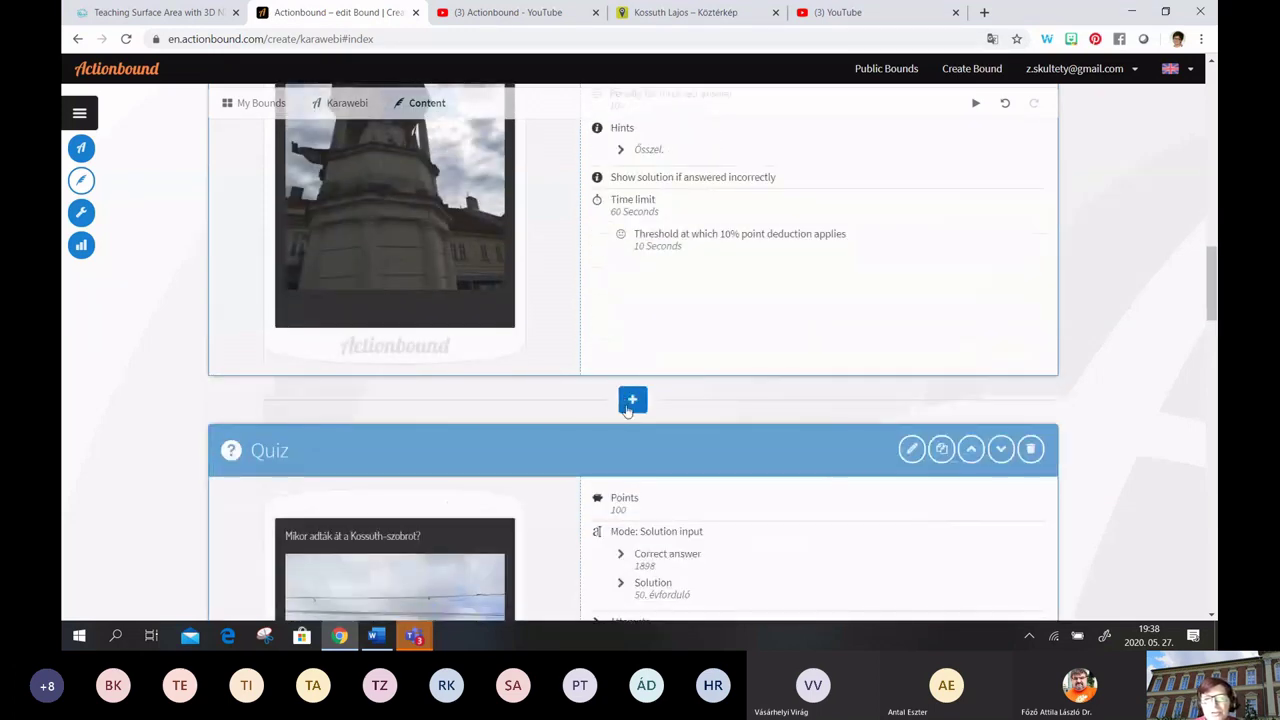
pyautogui.click(630, 402)
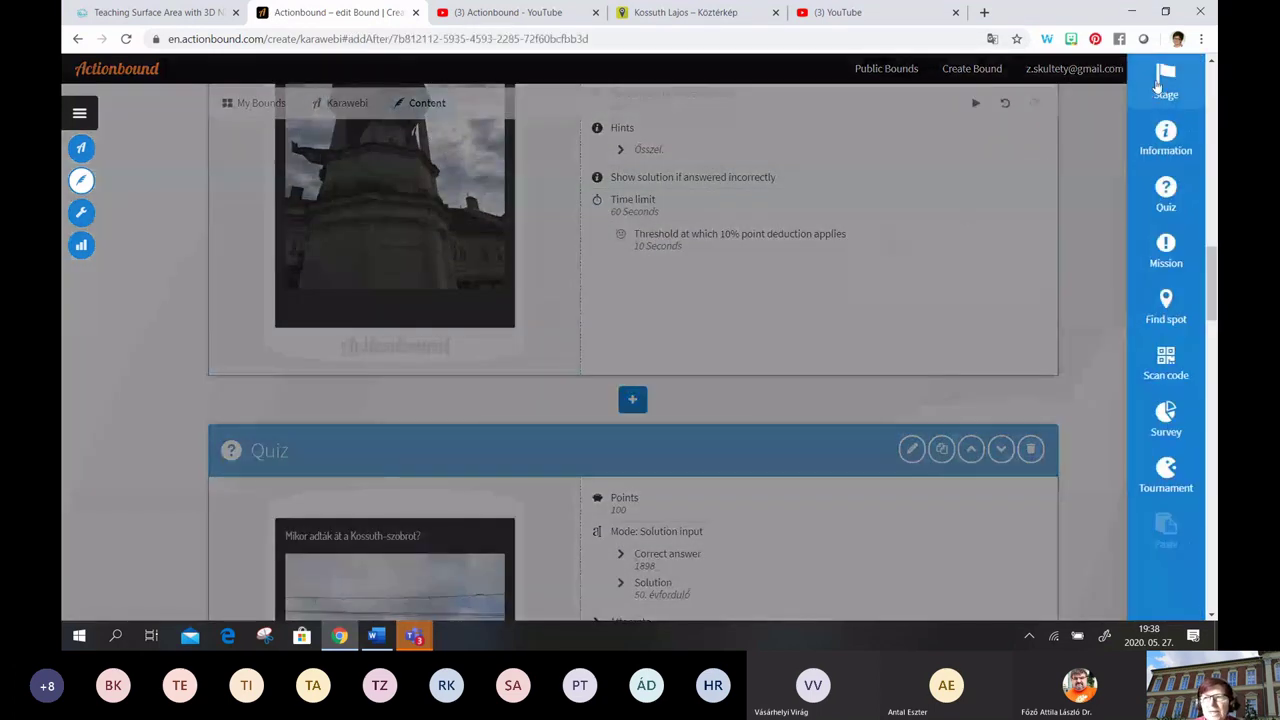
pyautogui.click(1157, 87)
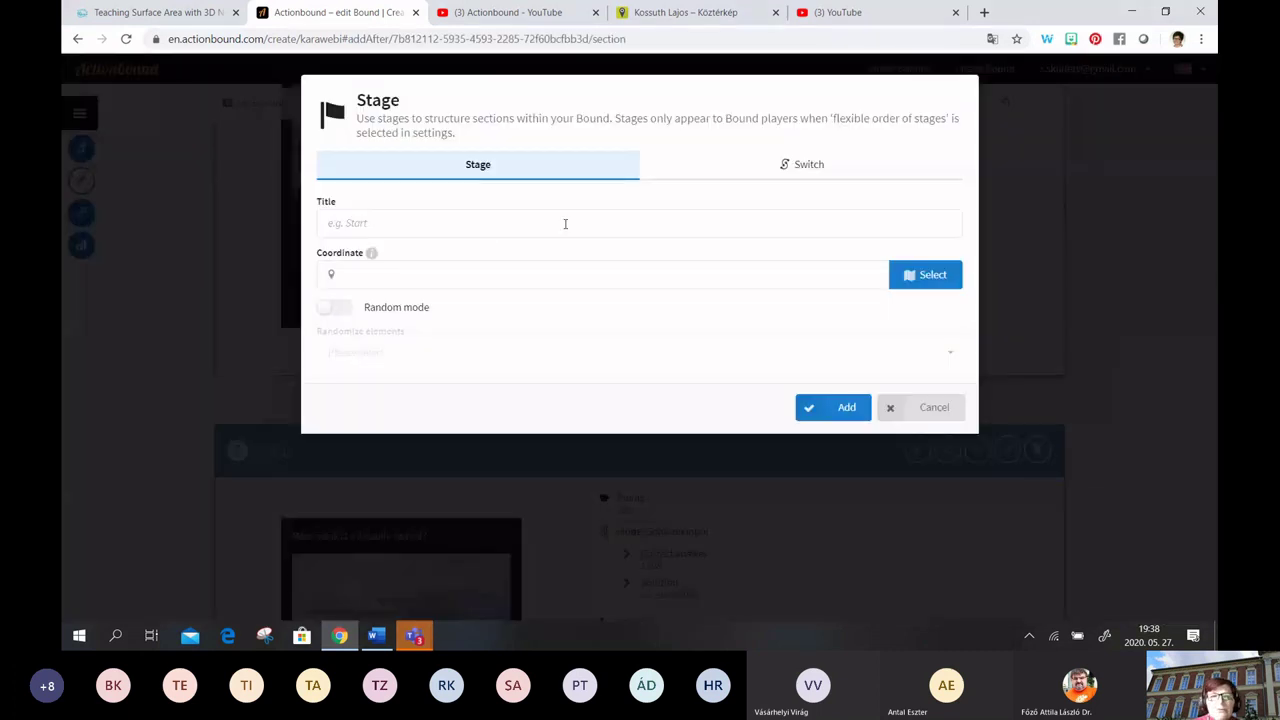
pyautogui.click(372, 221)
pyautogui.write('Kossuth')
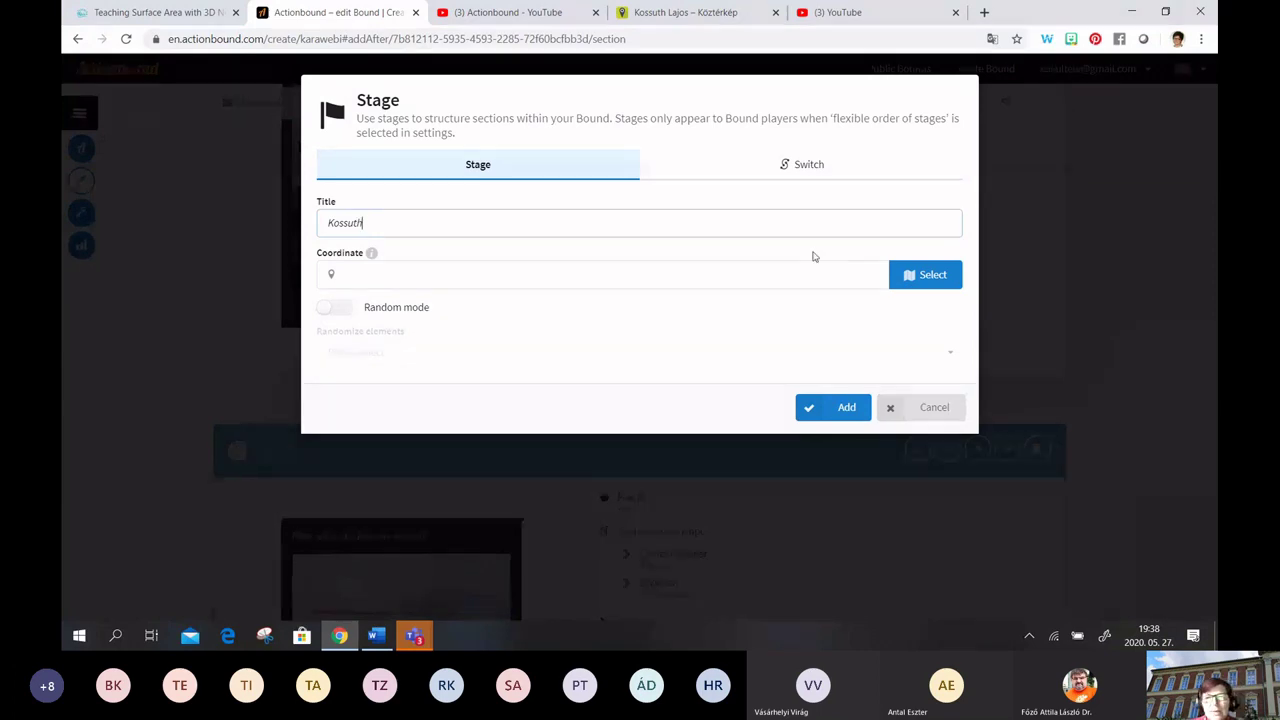
# Set the Kossuth stage's coordinate on the map to Erzsébet tér in Miskolc, at 48.102460, 20.779559
pyautogui.click(930, 275)
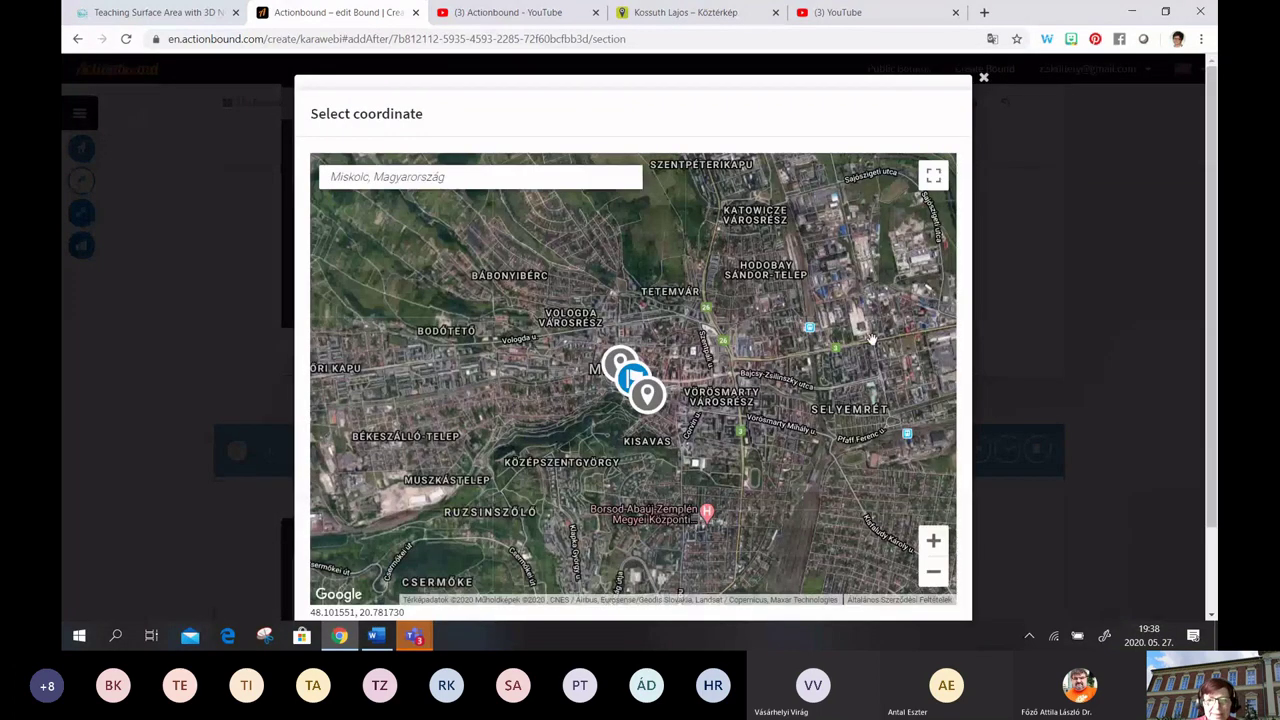
pyautogui.scroll(2, 795, 408)
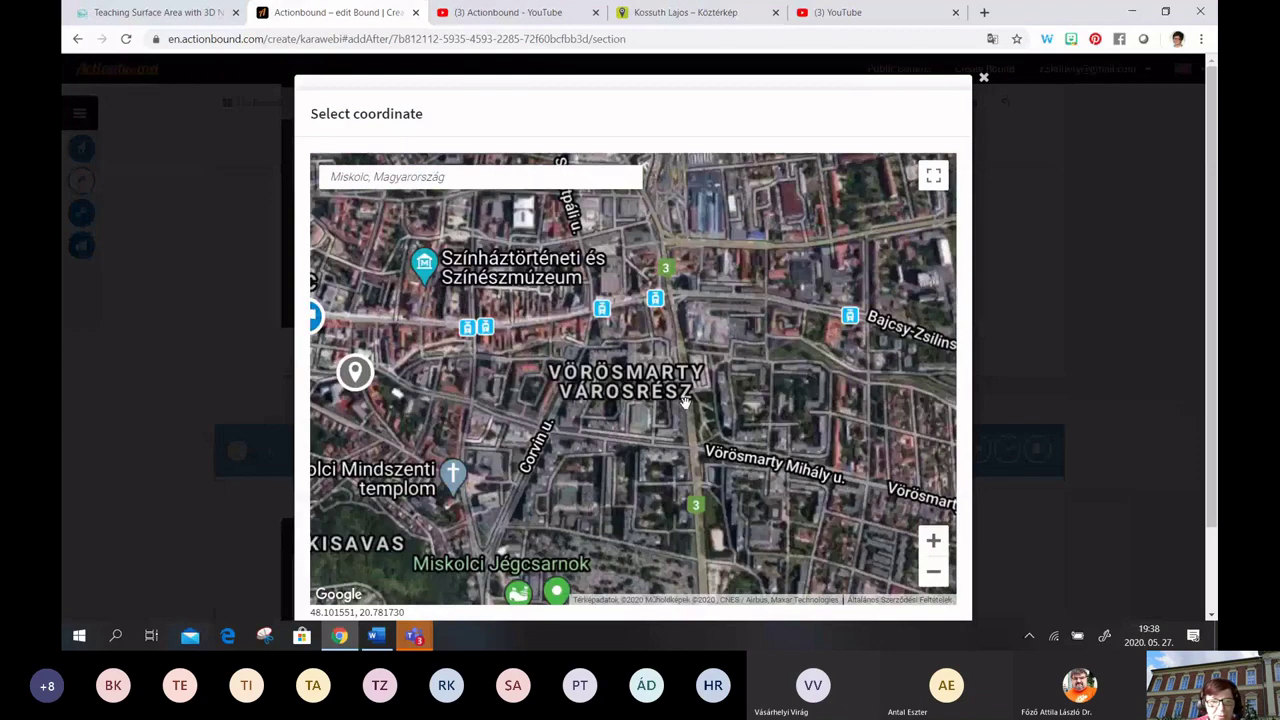
pyautogui.scroll(1, 685, 400)
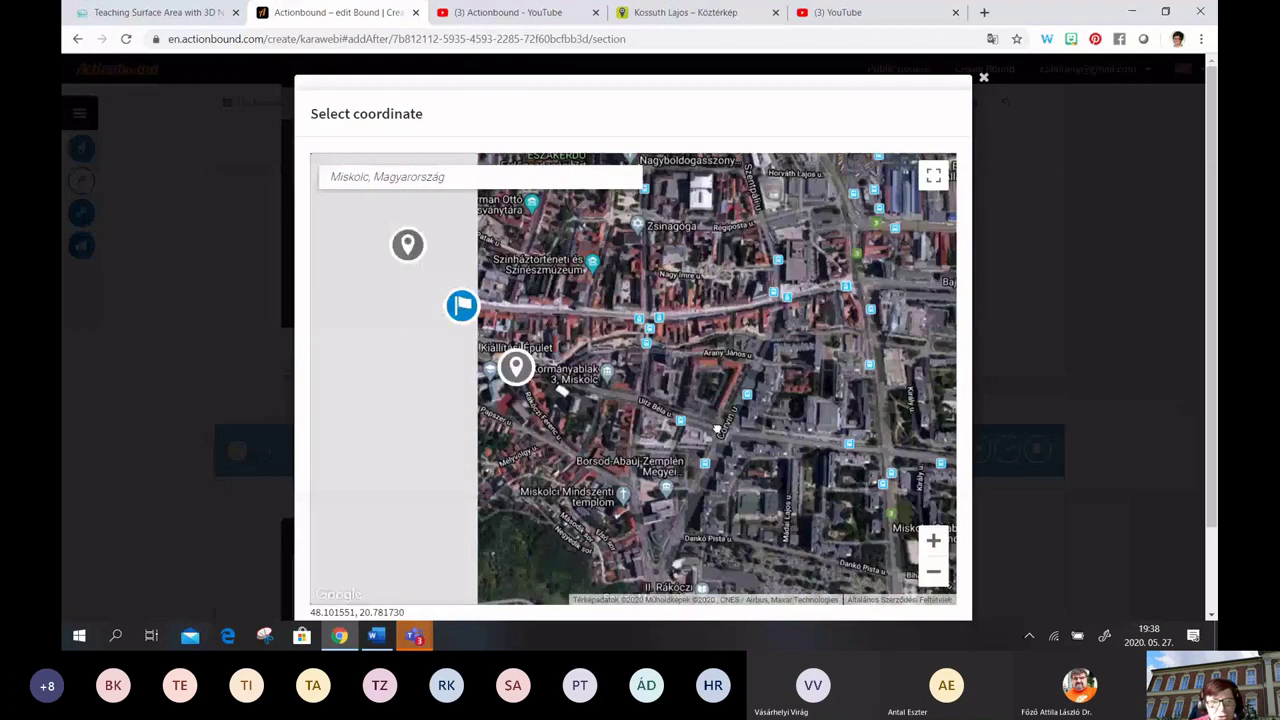
pyautogui.scroll(1, 717, 430)
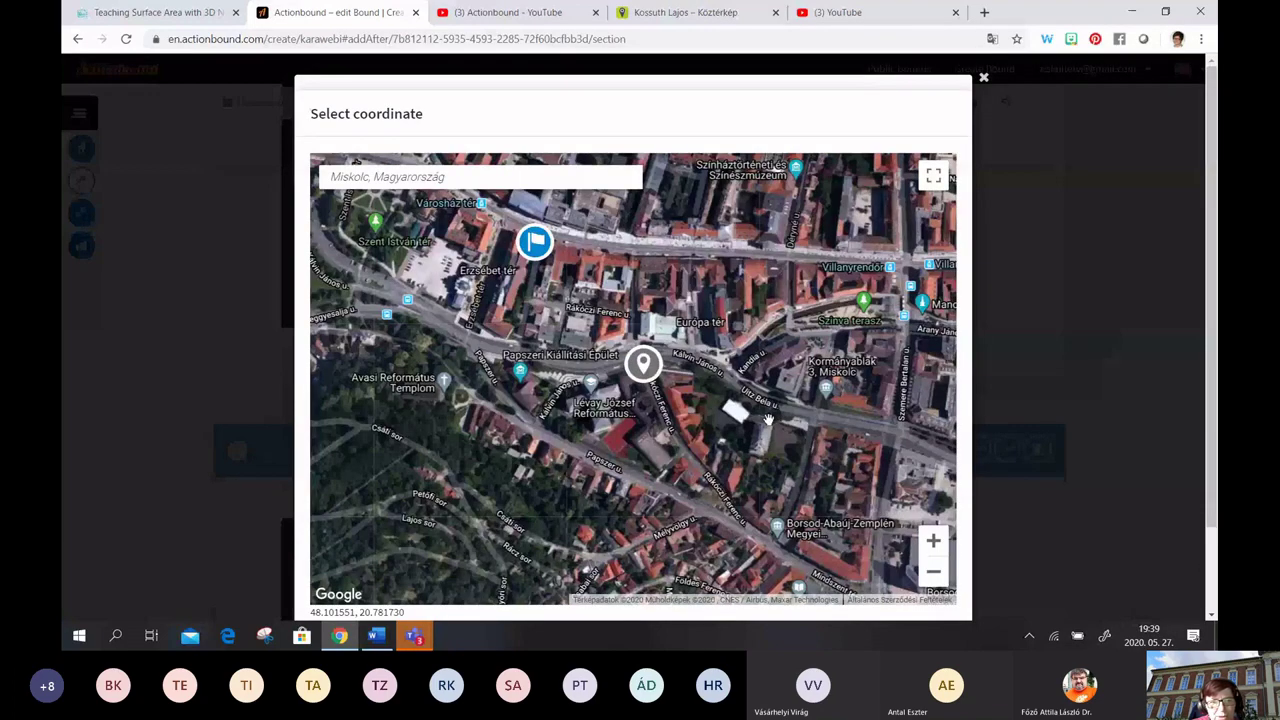
pyautogui.scroll(1, 767, 418)
pyautogui.scroll(1, 877, 425)
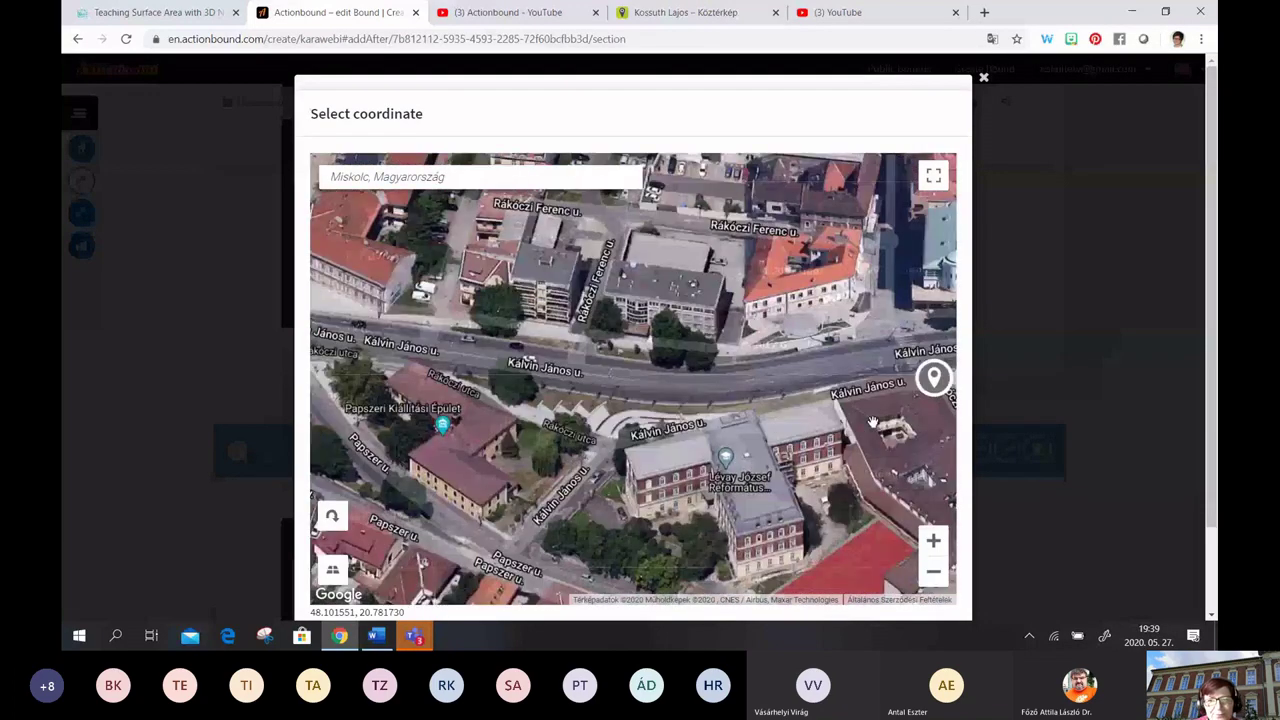
pyautogui.moveTo(872, 422); pyautogui.dragTo(938, 458)
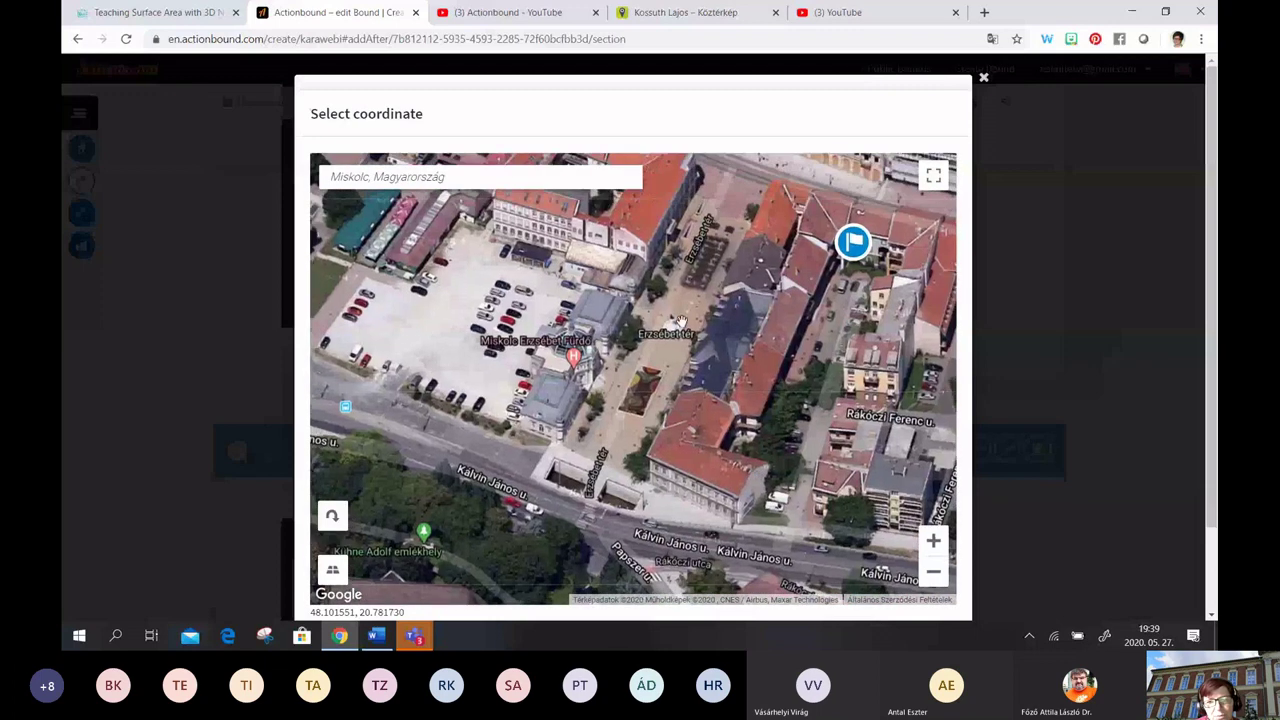
pyautogui.click(677, 318)
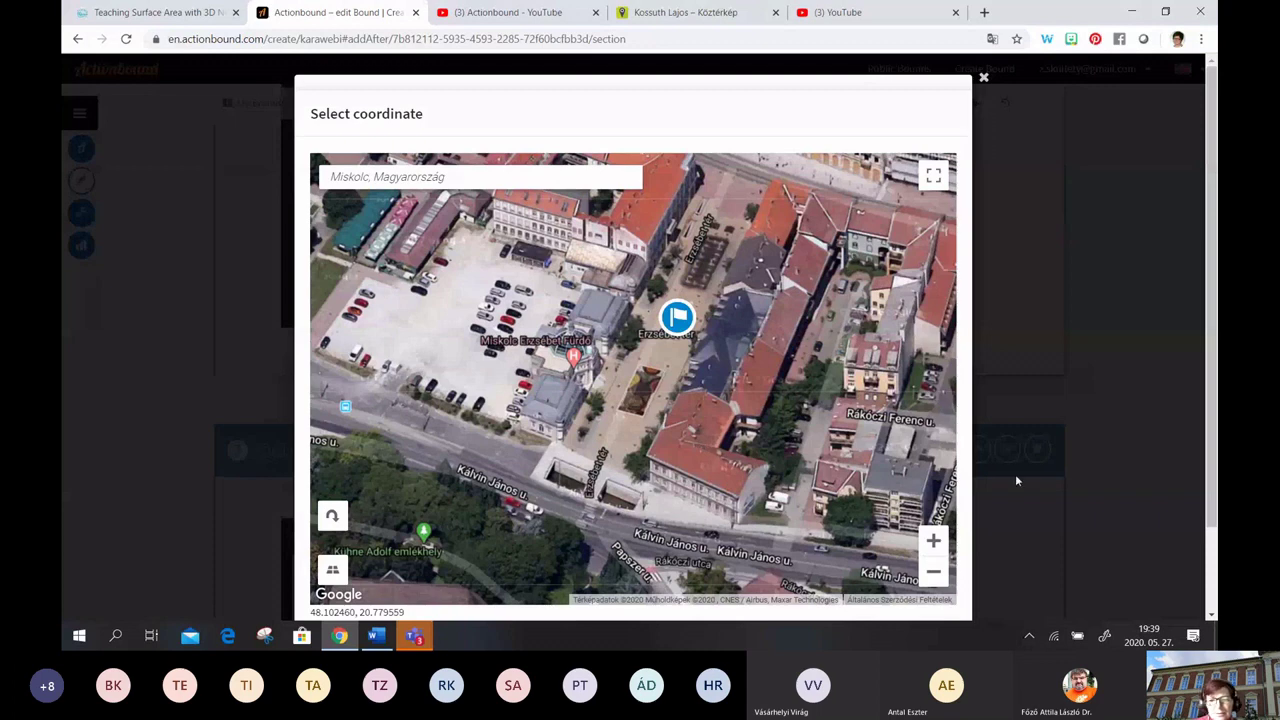
pyautogui.scroll(-2, 1015, 474)
pyautogui.click(836, 562)
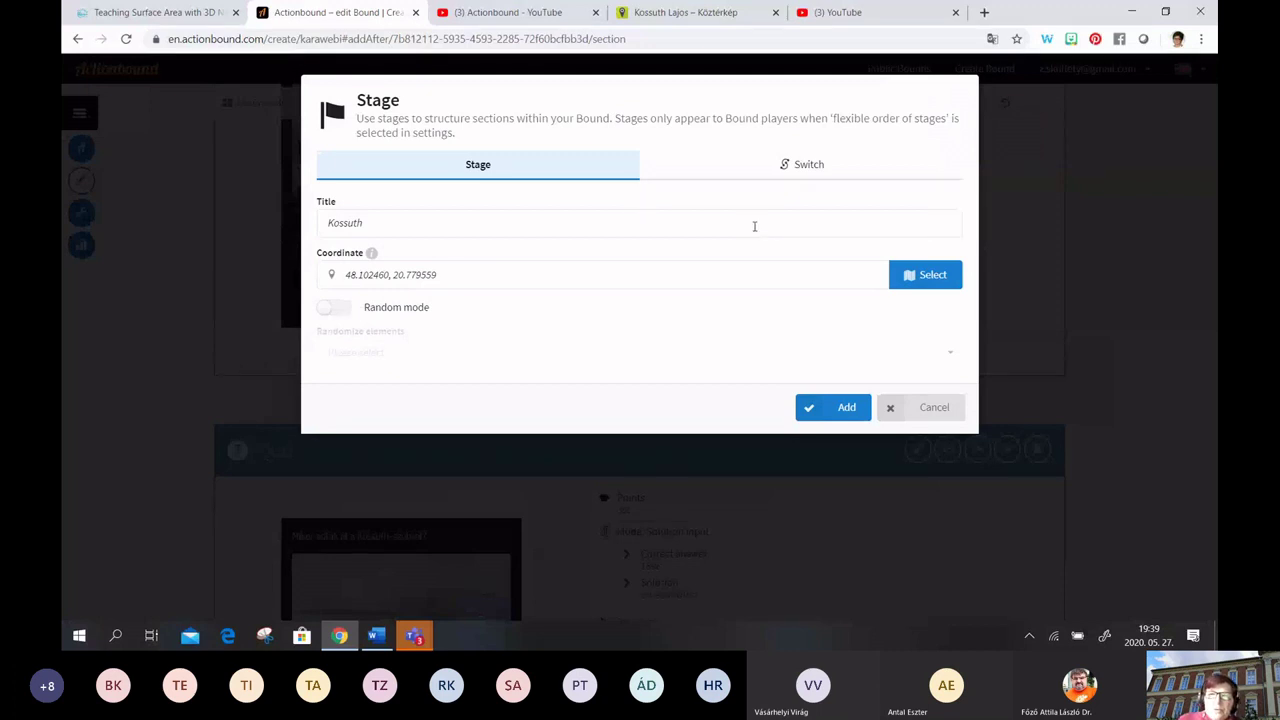
# Activate the switch for the Kossuth stage and add a condition of type Element
pyautogui.click(799, 167)
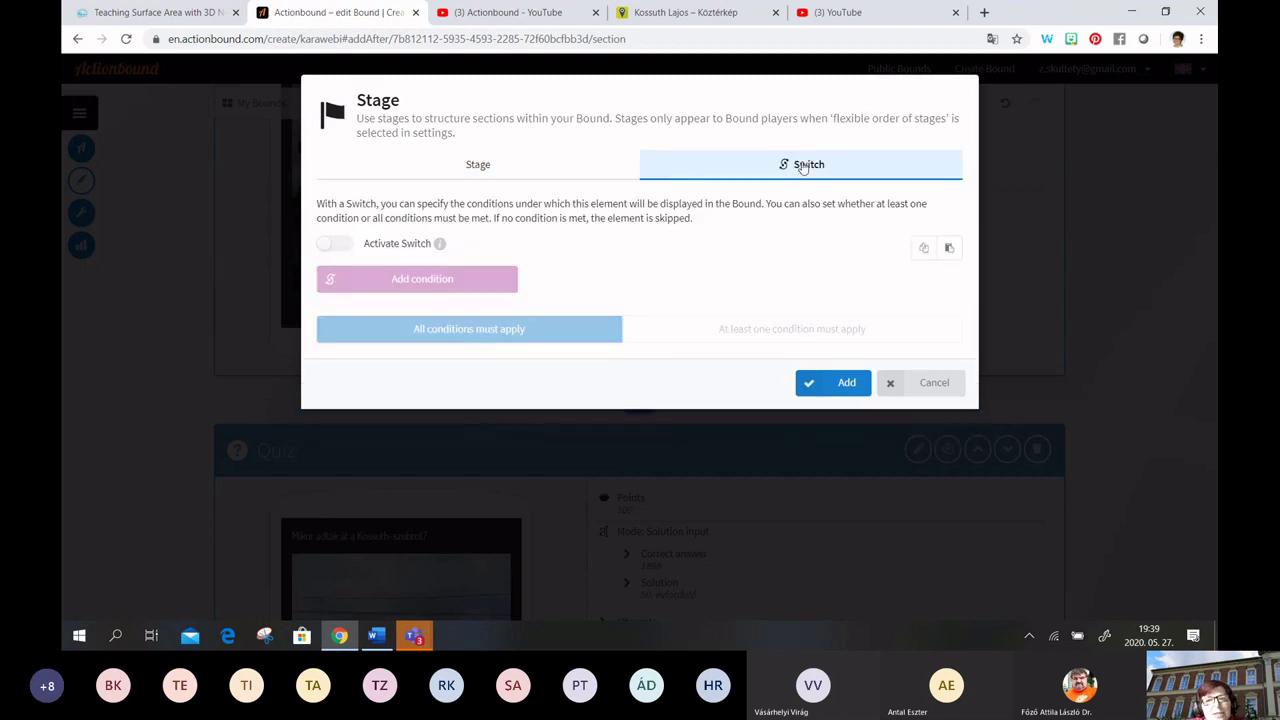
pyautogui.click(337, 247)
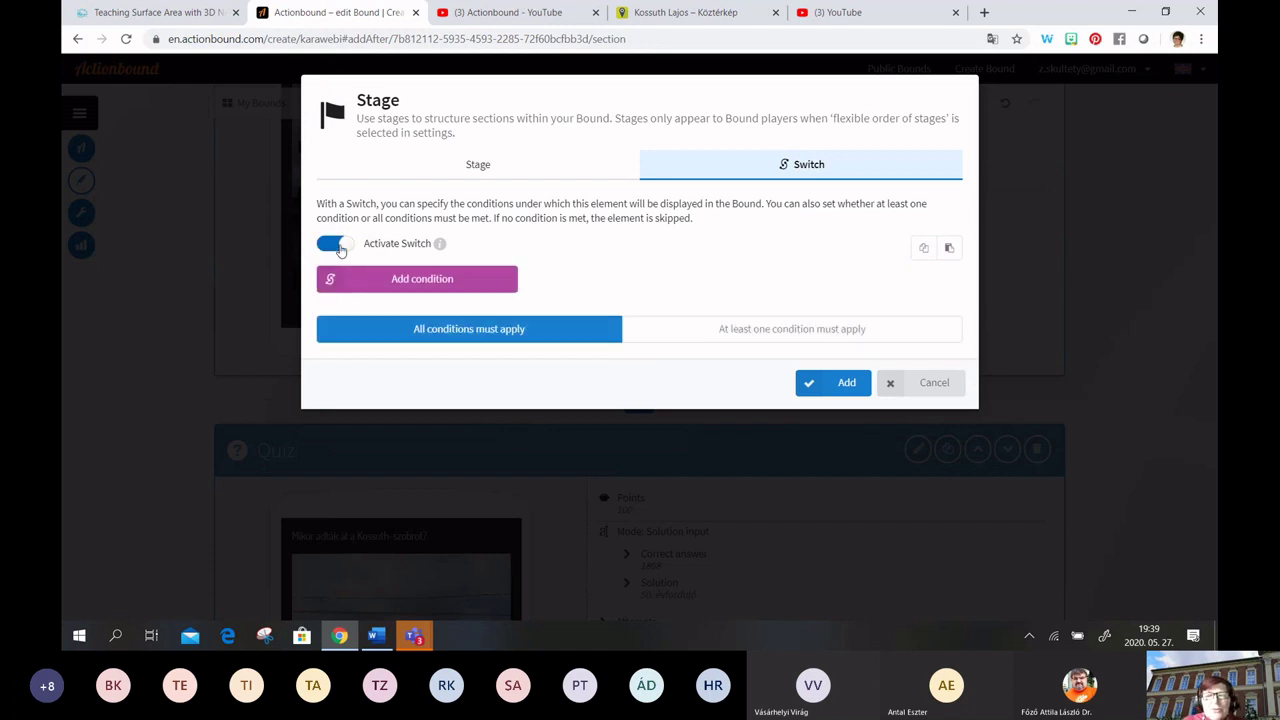
pyautogui.click(421, 284)
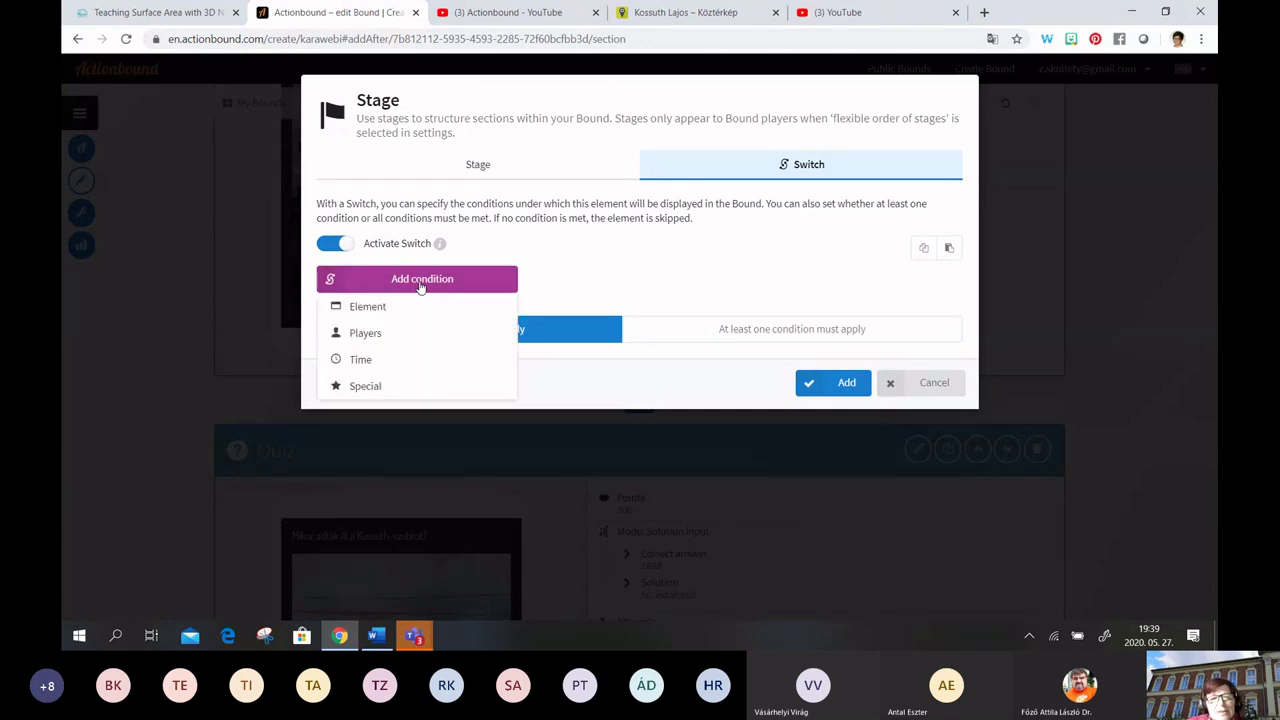
pyautogui.click(366, 310)
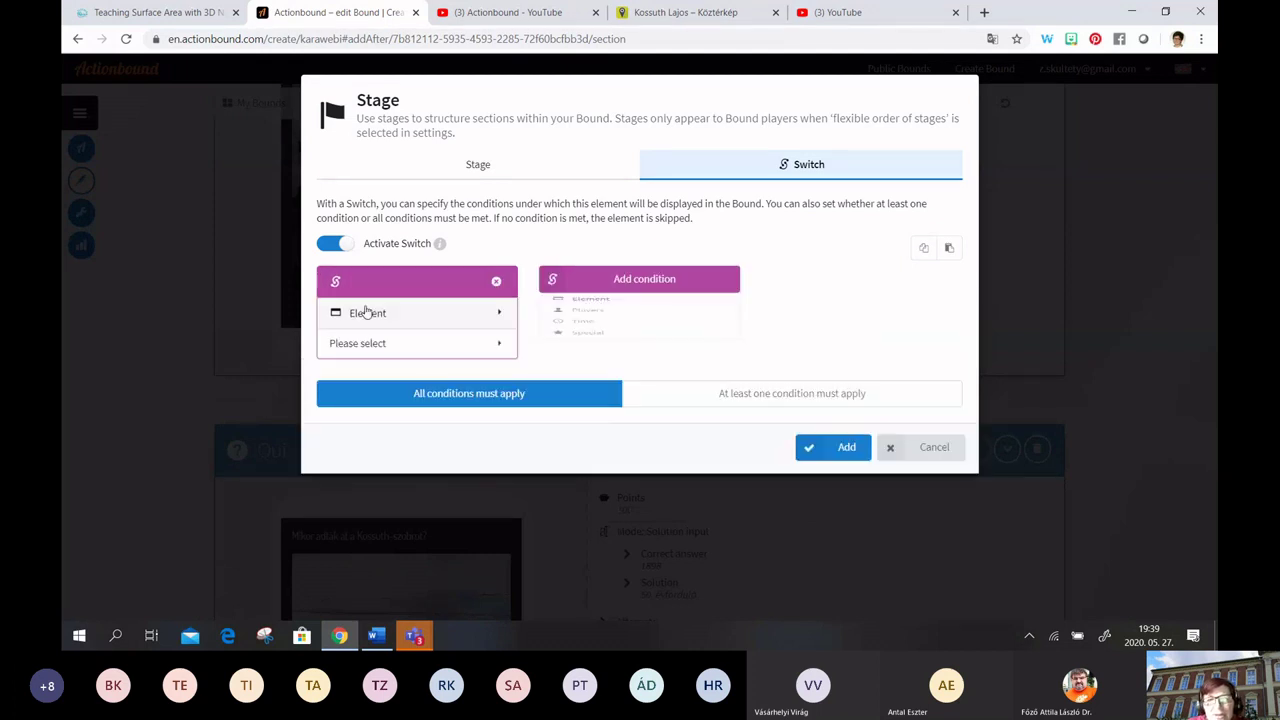
# Make the condition require the quiz "Mikor avatták fel az idős Széchenyit ábrázoló szobrot?" with Solved set to Yes
pyautogui.click(499, 345)
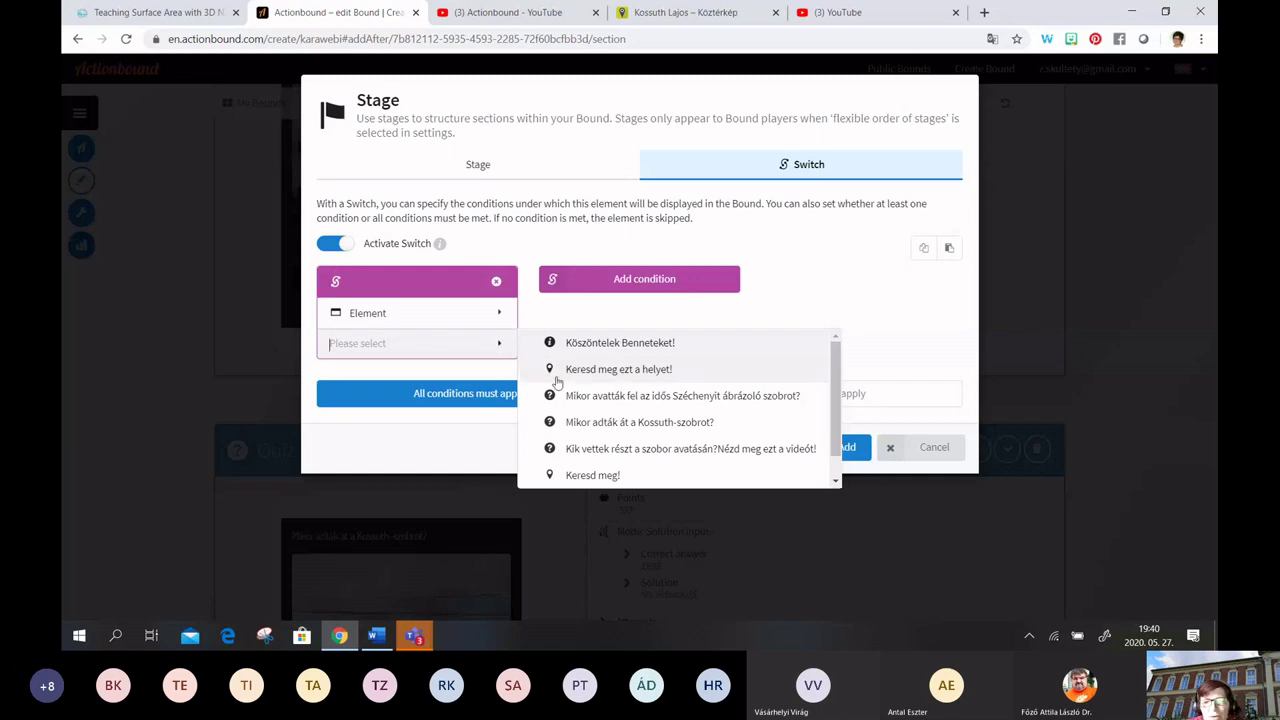
pyautogui.click(751, 396)
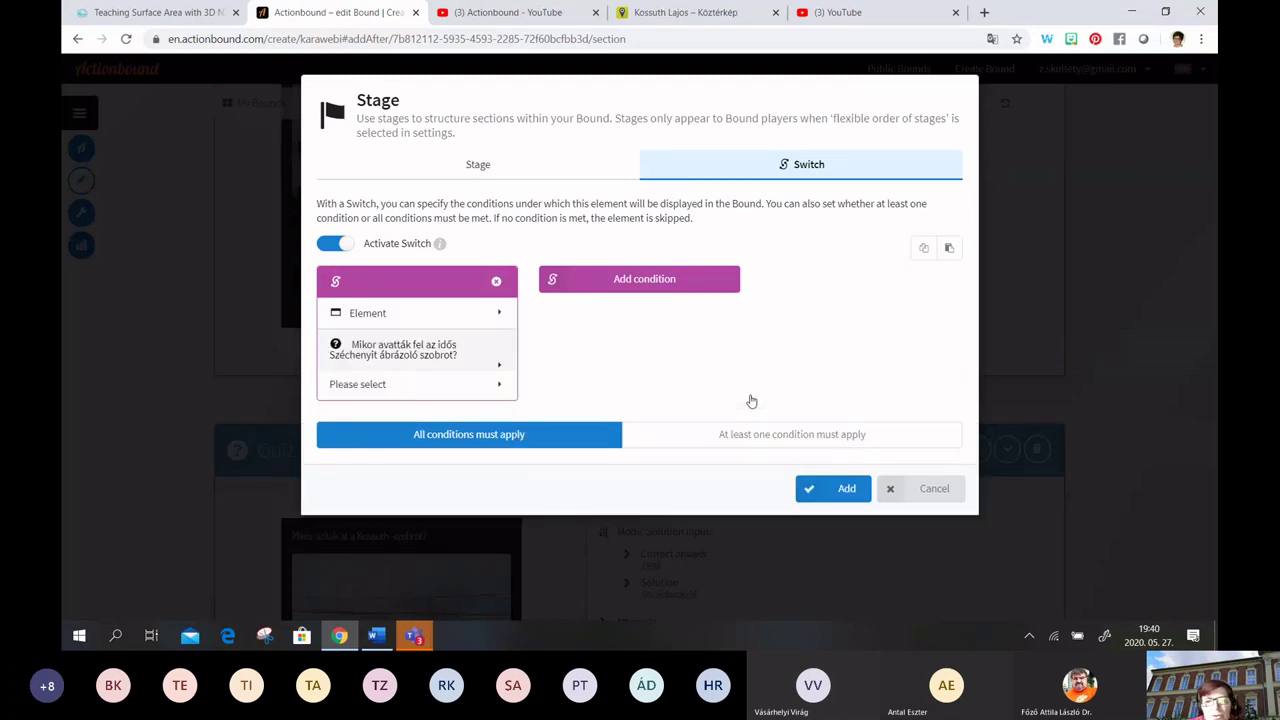
pyautogui.click(492, 391)
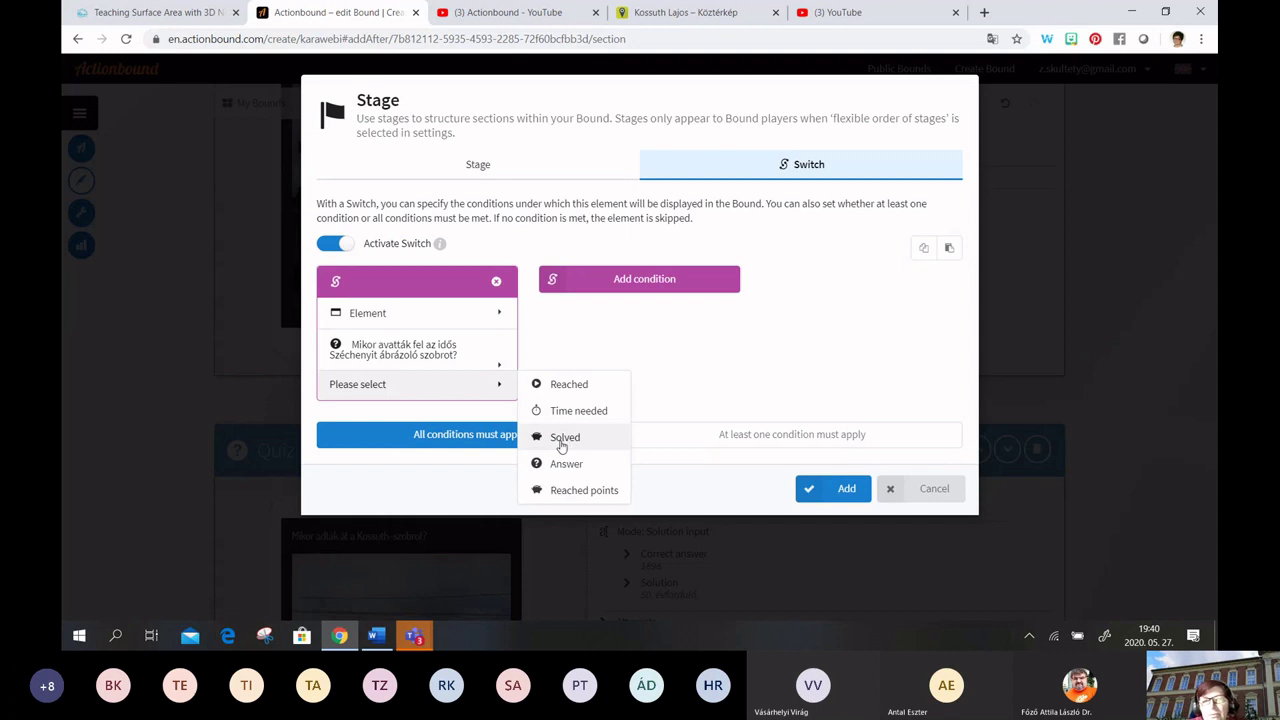
pyautogui.click(569, 440)
pyautogui.click(505, 415)
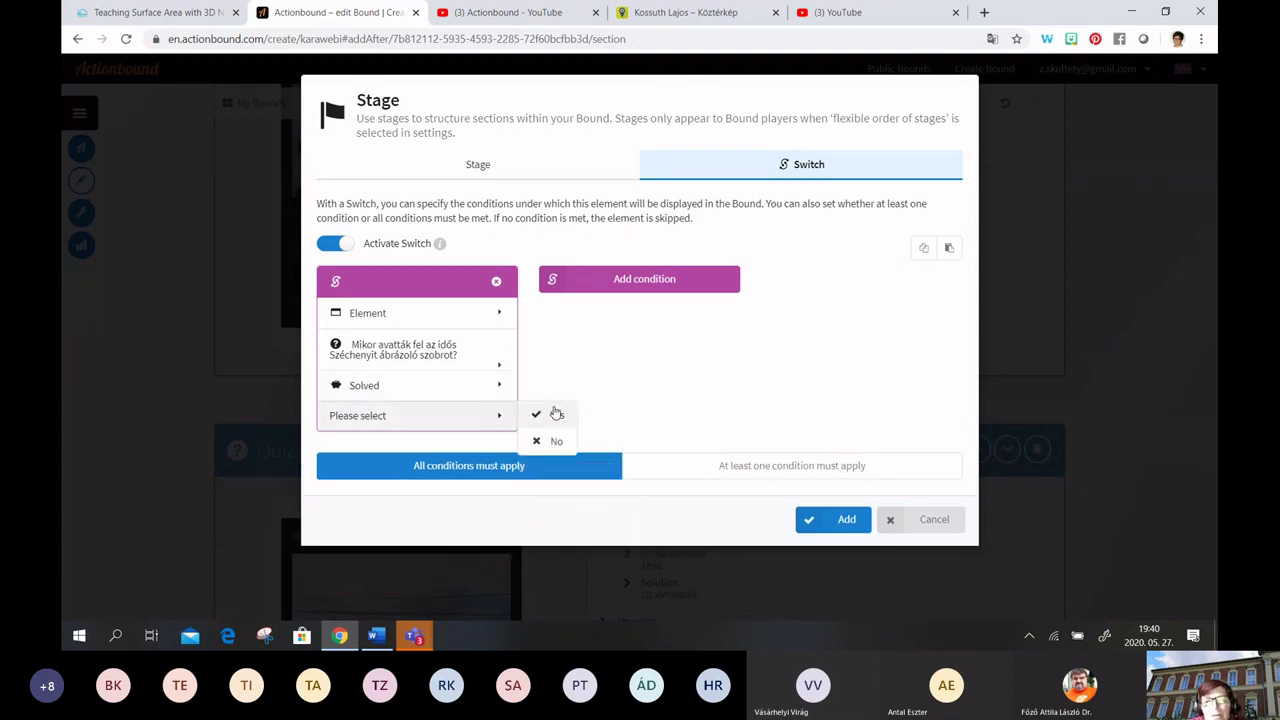
pyautogui.click(556, 413)
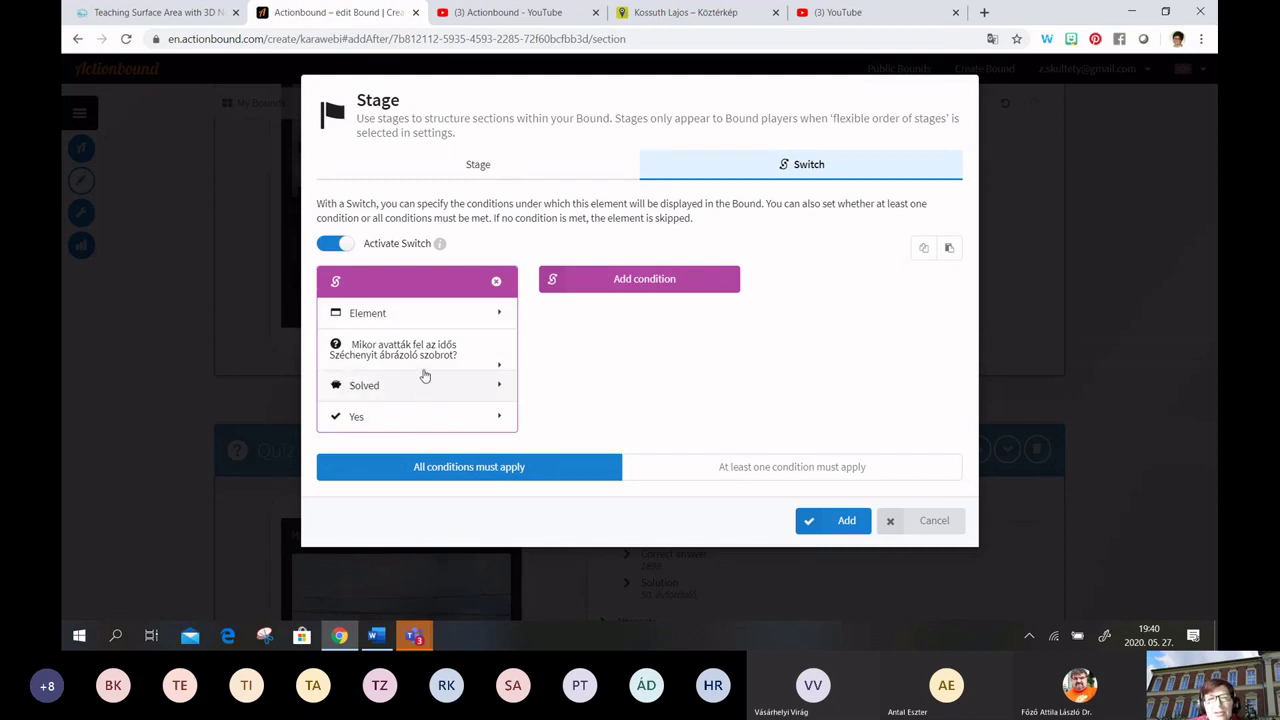
# Try a second switch condition of type Players with Distance to coordinate, and remove that condition again
pyautogui.click(638, 283)
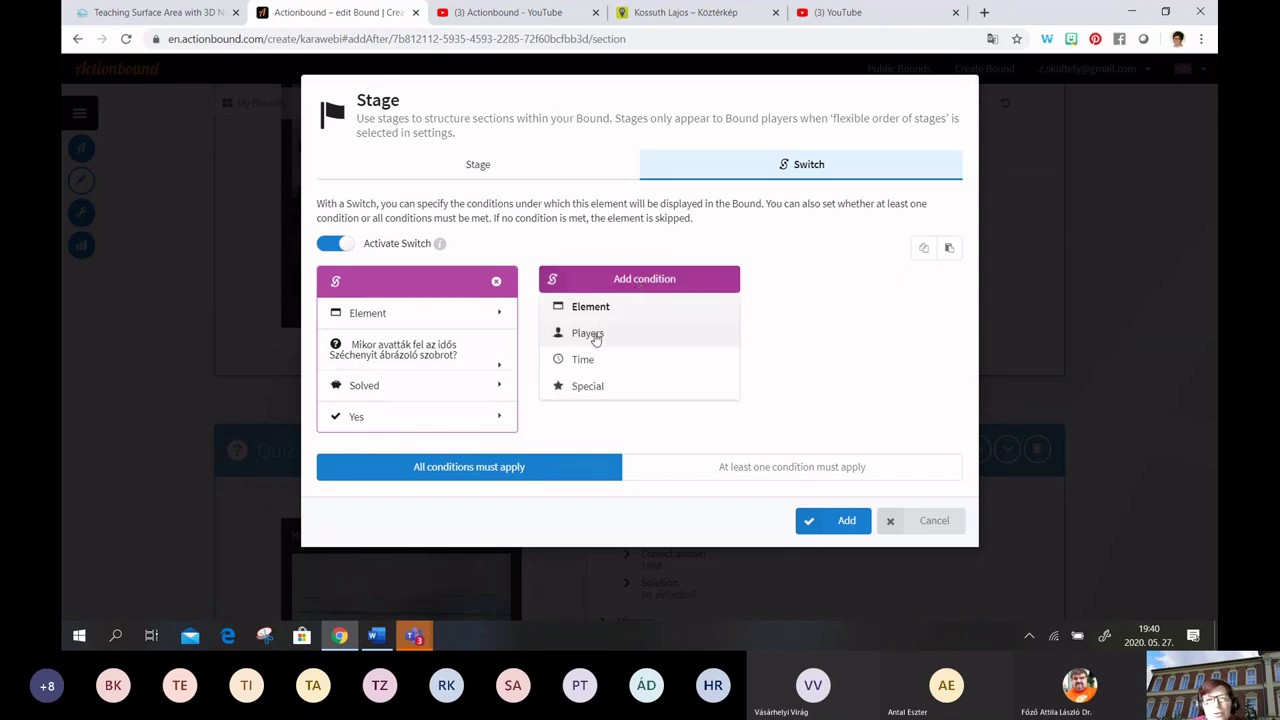
pyautogui.click(597, 334)
pyautogui.click(715, 345)
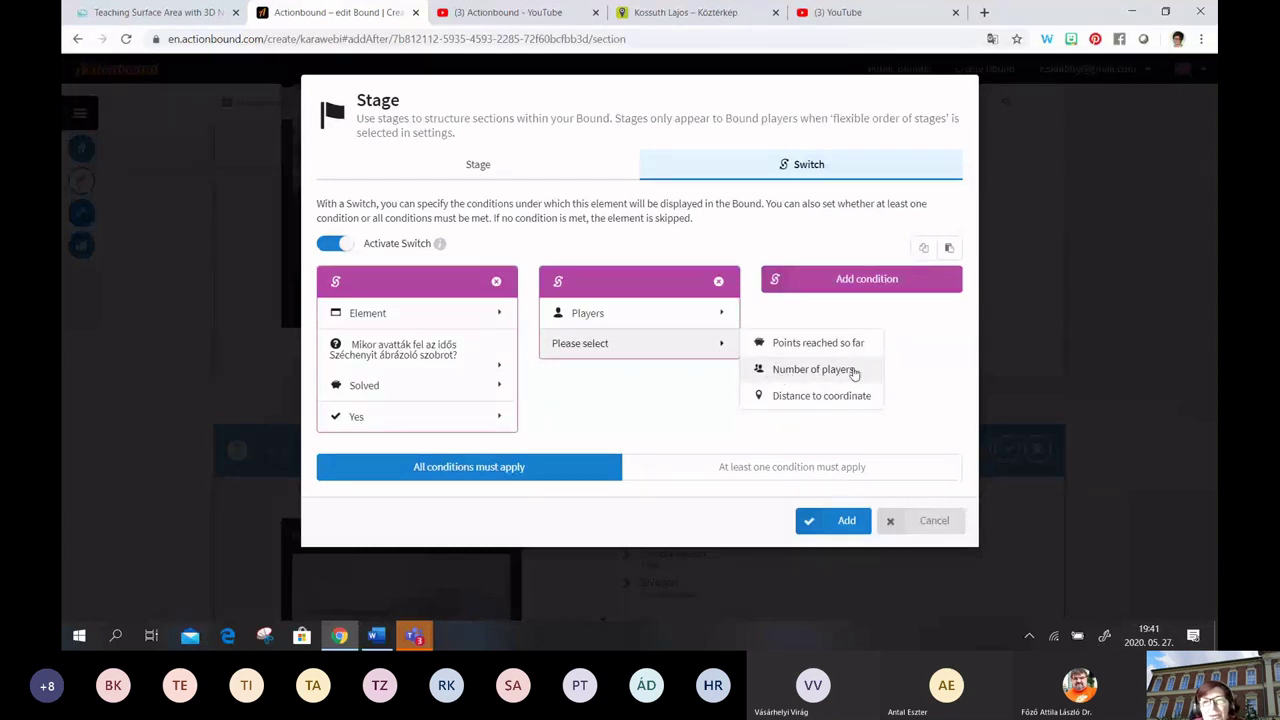
pyautogui.click(818, 397)
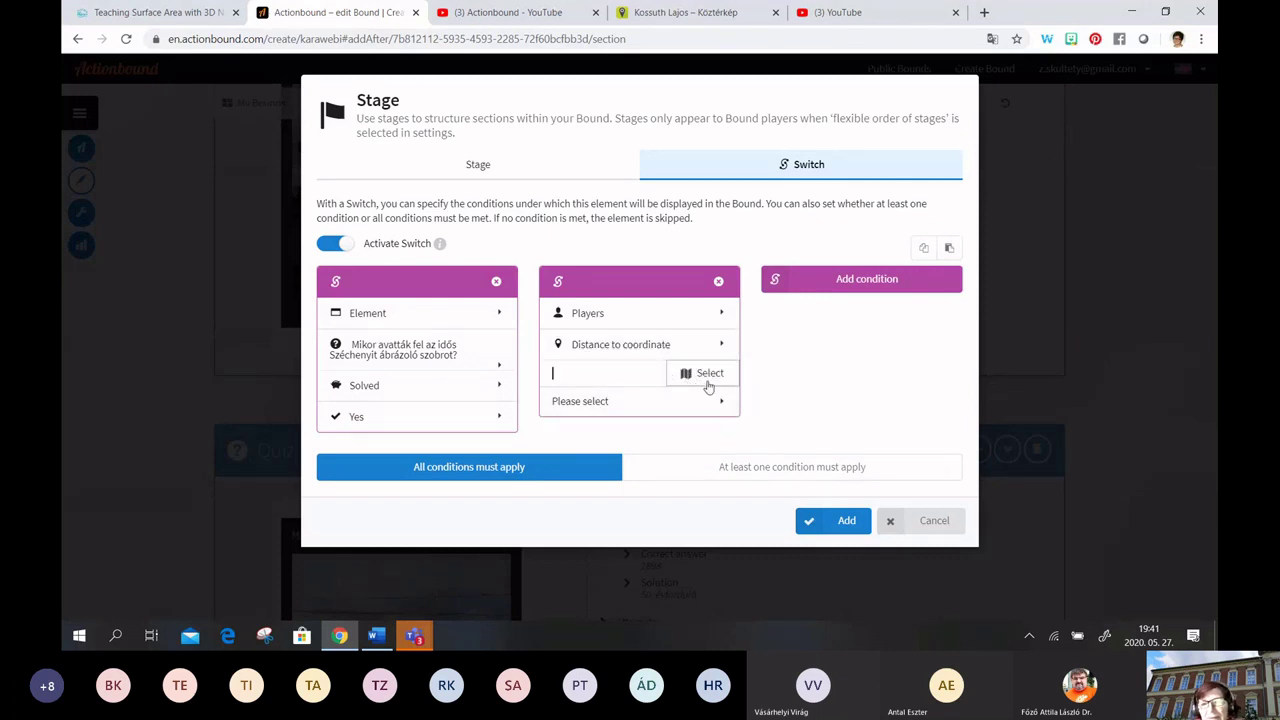
pyautogui.click(725, 349)
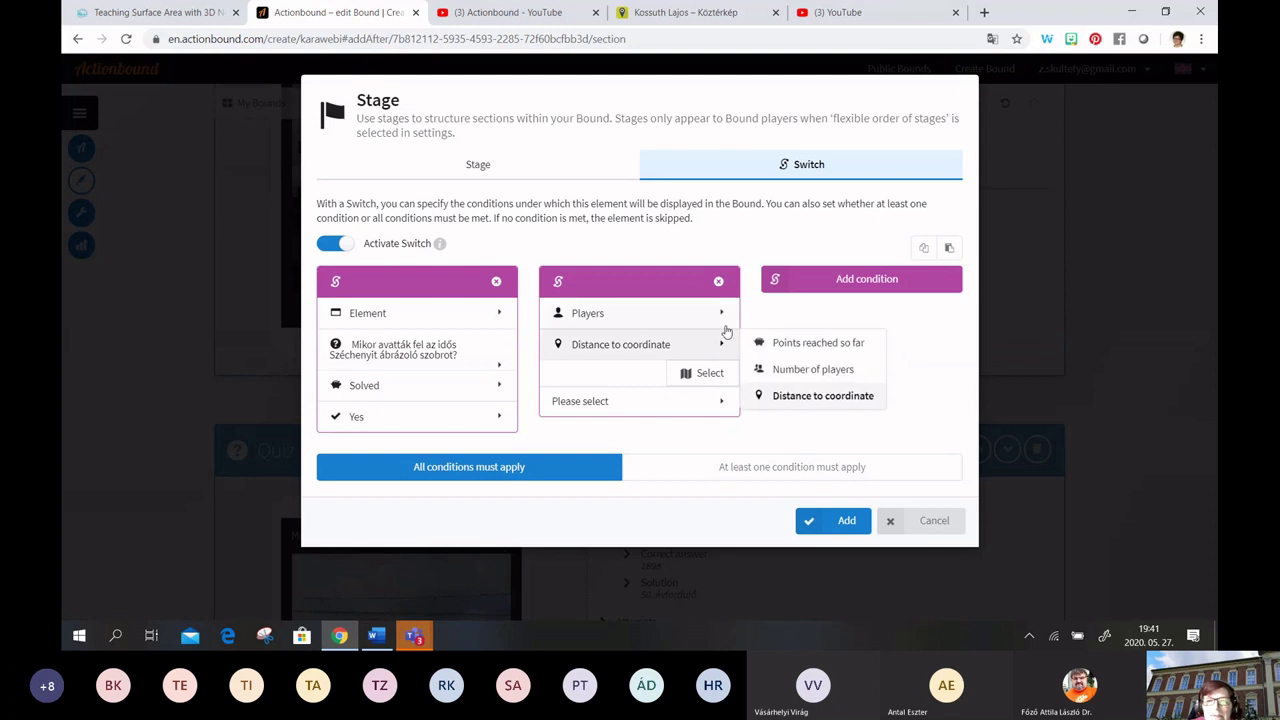
pyautogui.click(722, 313)
pyautogui.click(718, 282)
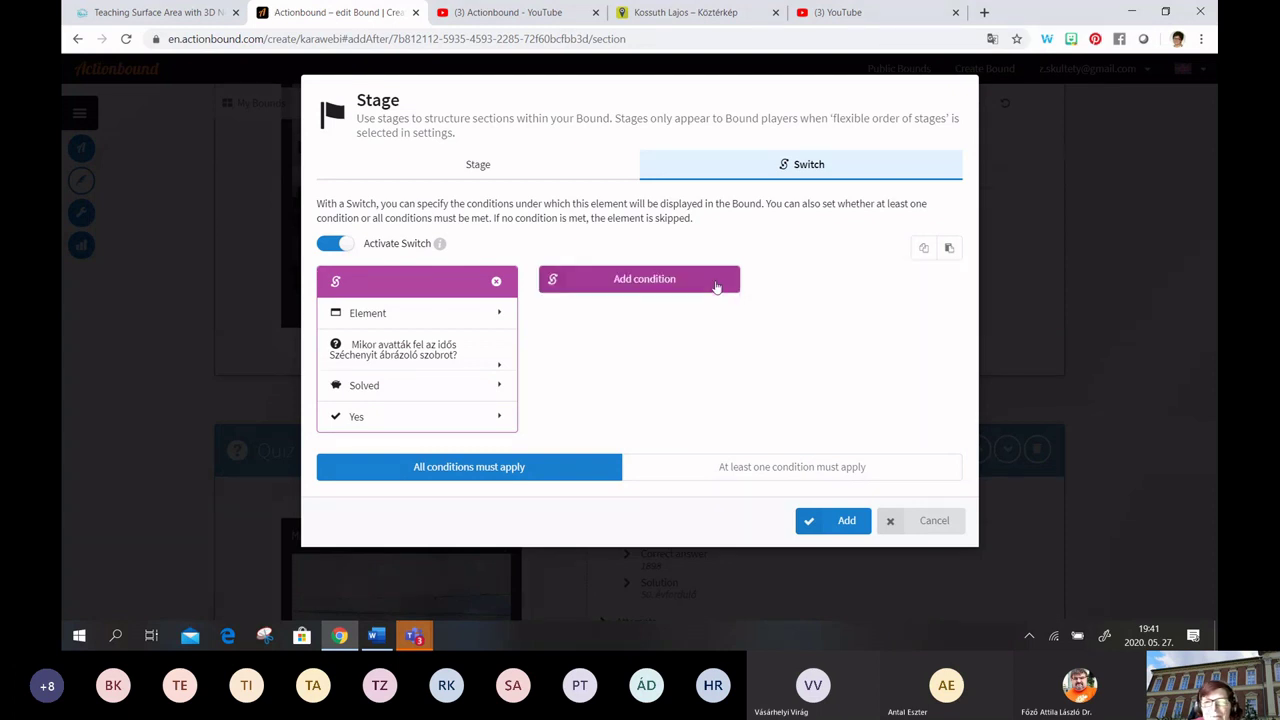
# Add a second switch condition of type Time and examine which time criteria it offers
pyautogui.click(674, 280)
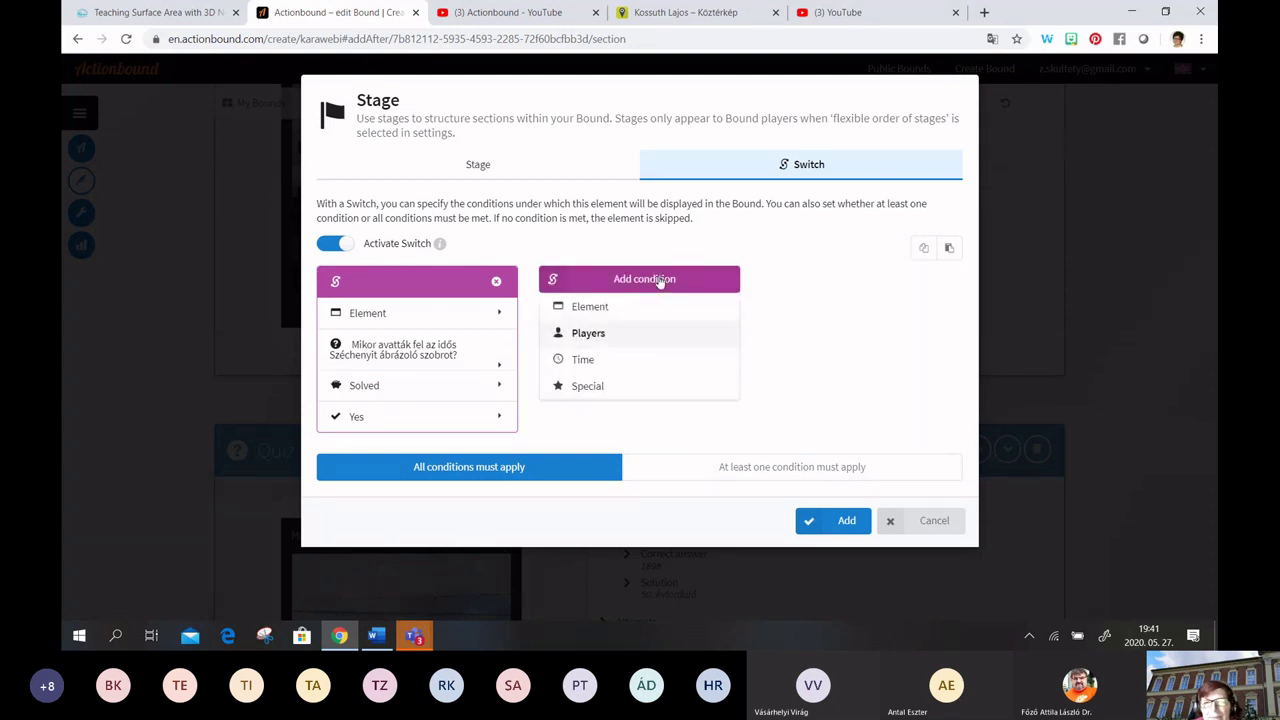
pyautogui.click(598, 361)
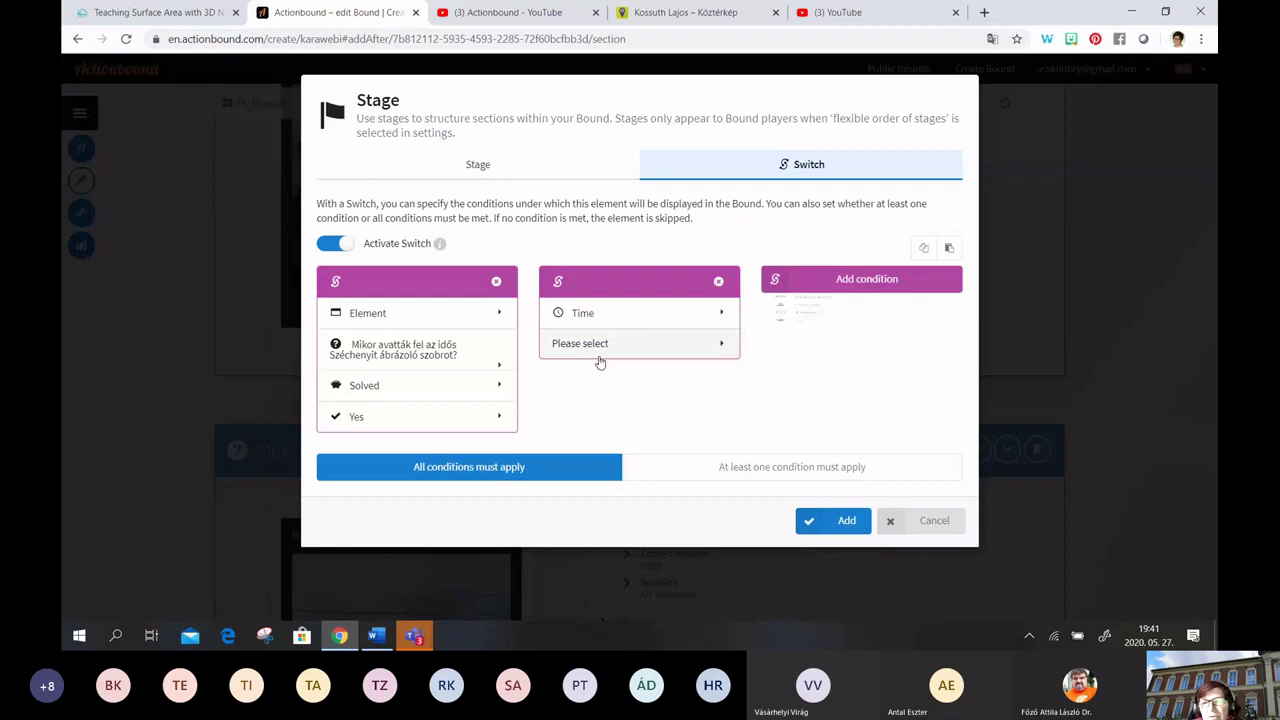
pyautogui.click(724, 344)
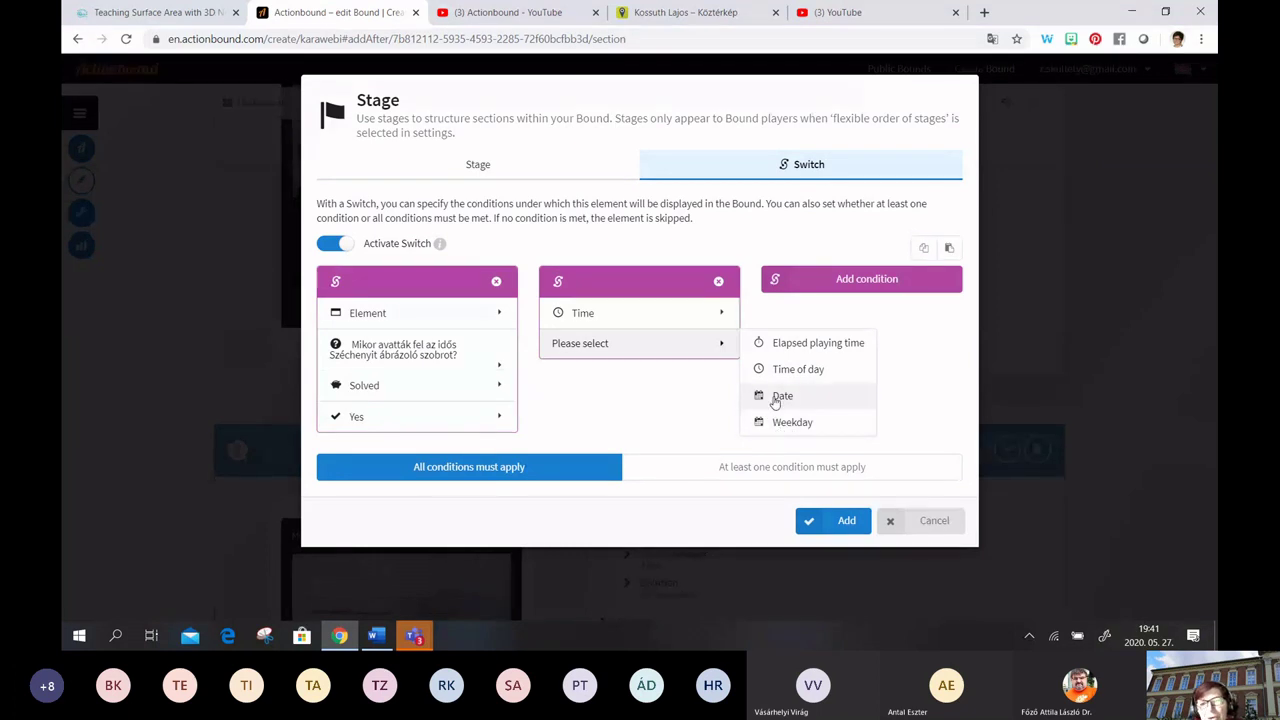
# Change the second condition's type to Special with Device as its criterion, and examine the device choices
pyautogui.click(721, 316)
pyautogui.click(788, 391)
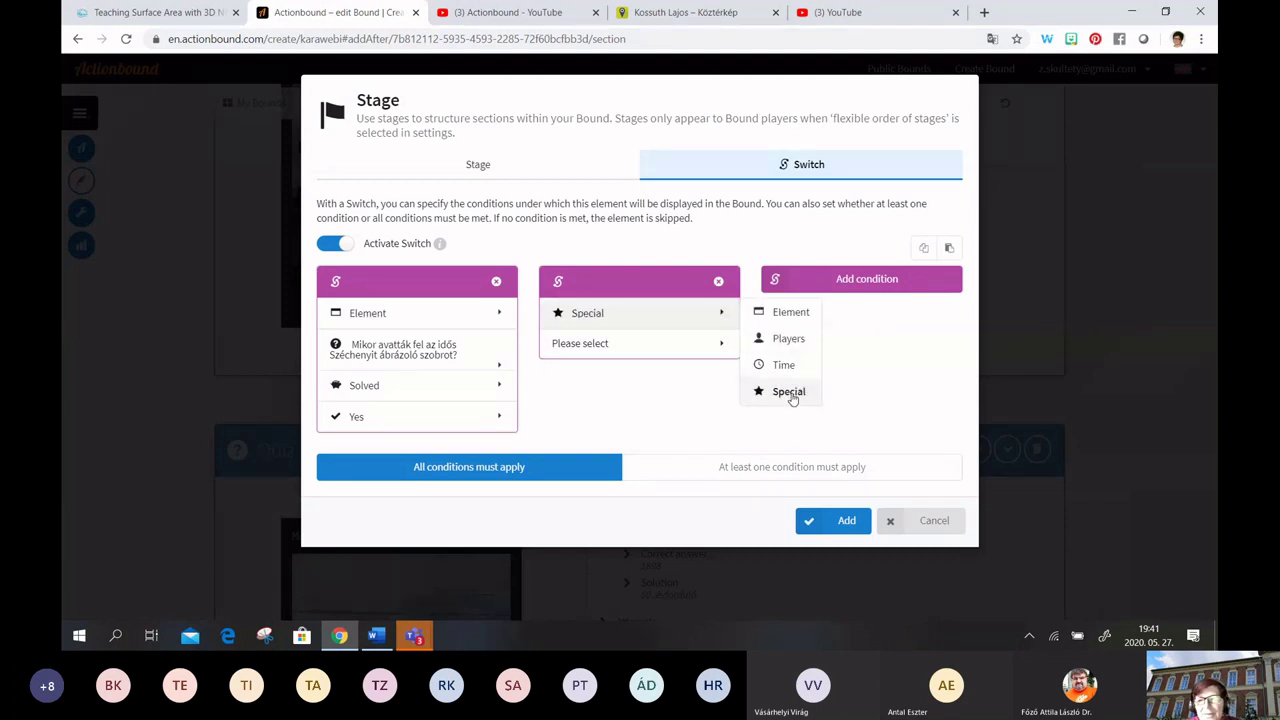
pyautogui.click(722, 346)
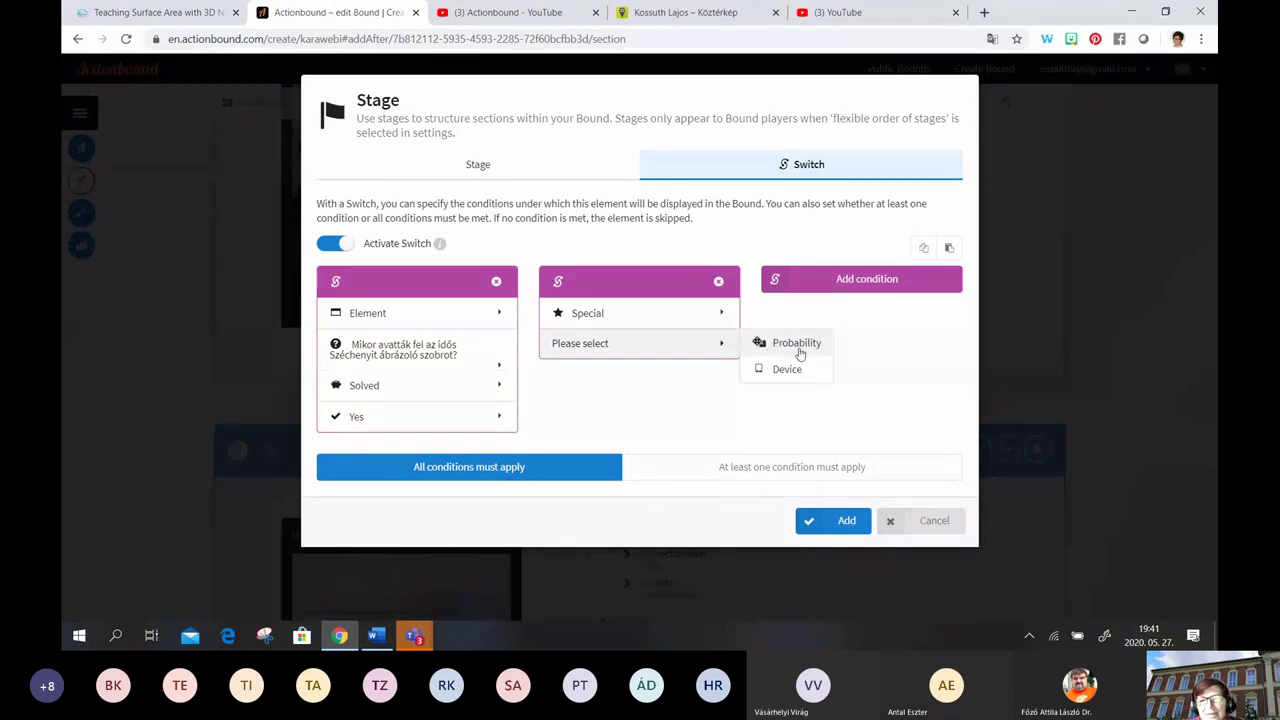
pyautogui.click(775, 370)
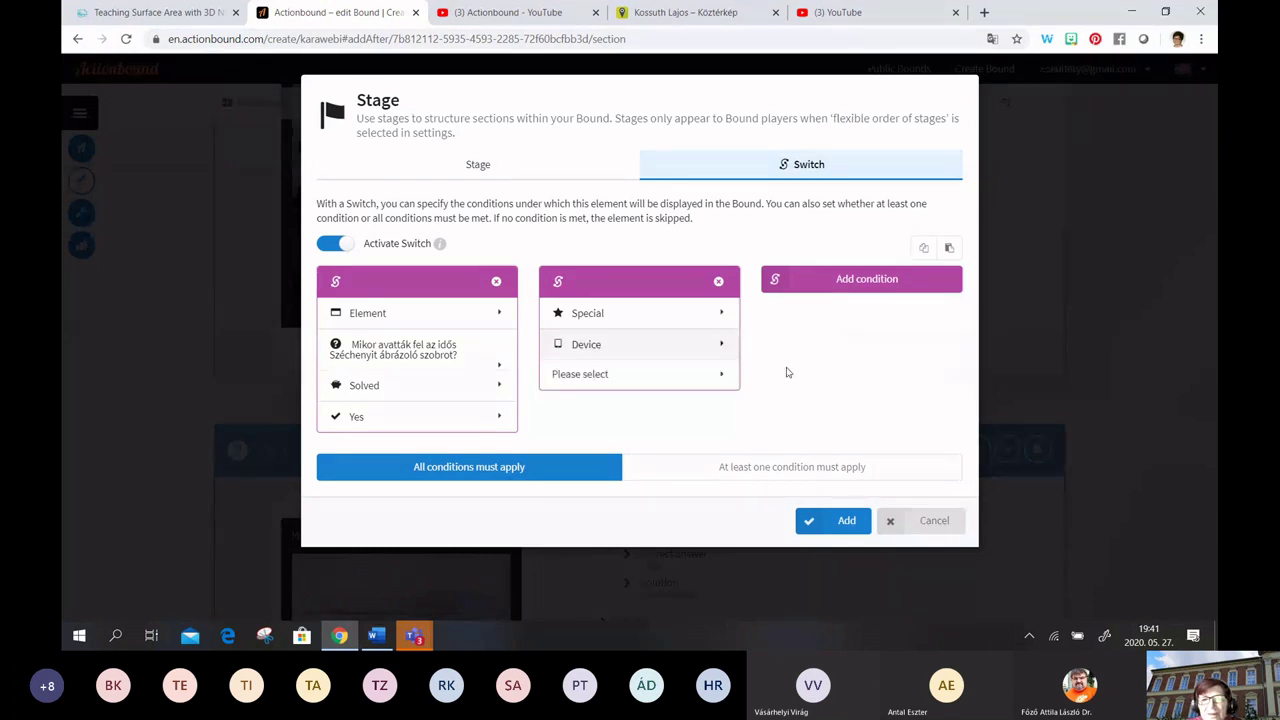
pyautogui.click(718, 375)
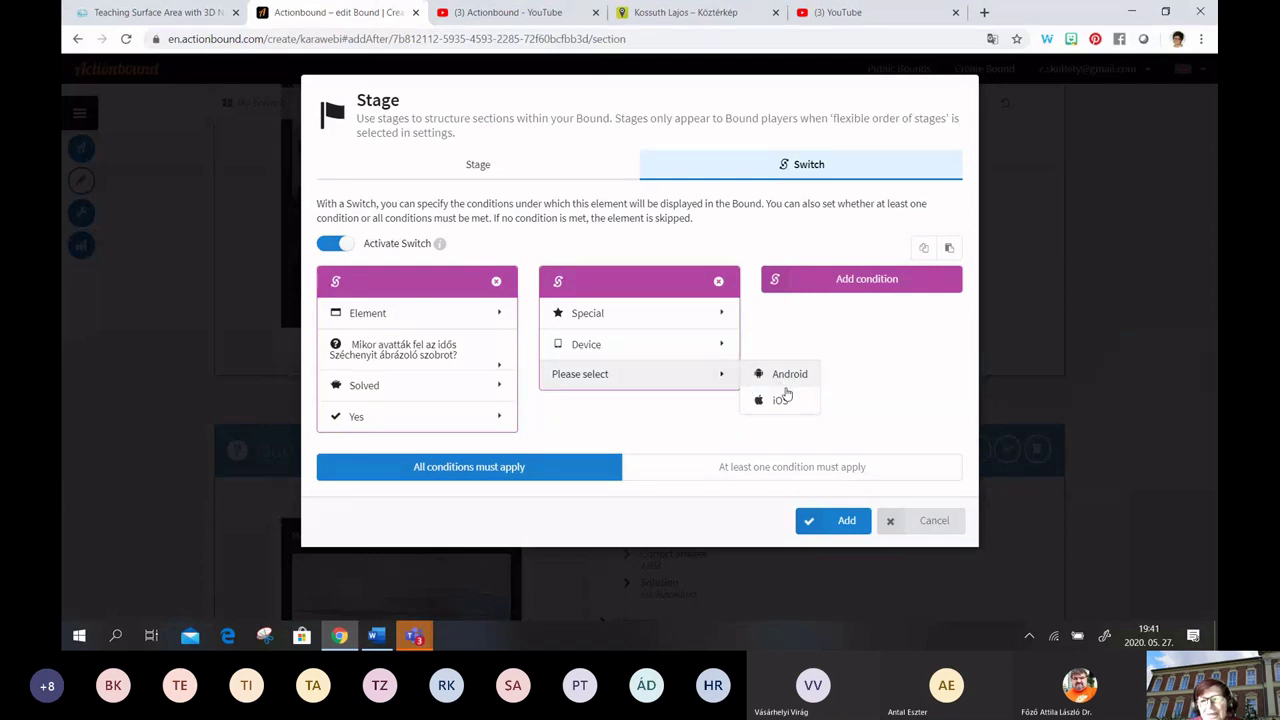
# Try the Special condition with Probability set to 50 %, and remove it so only the quiz condition is kept
pyautogui.click(722, 352)
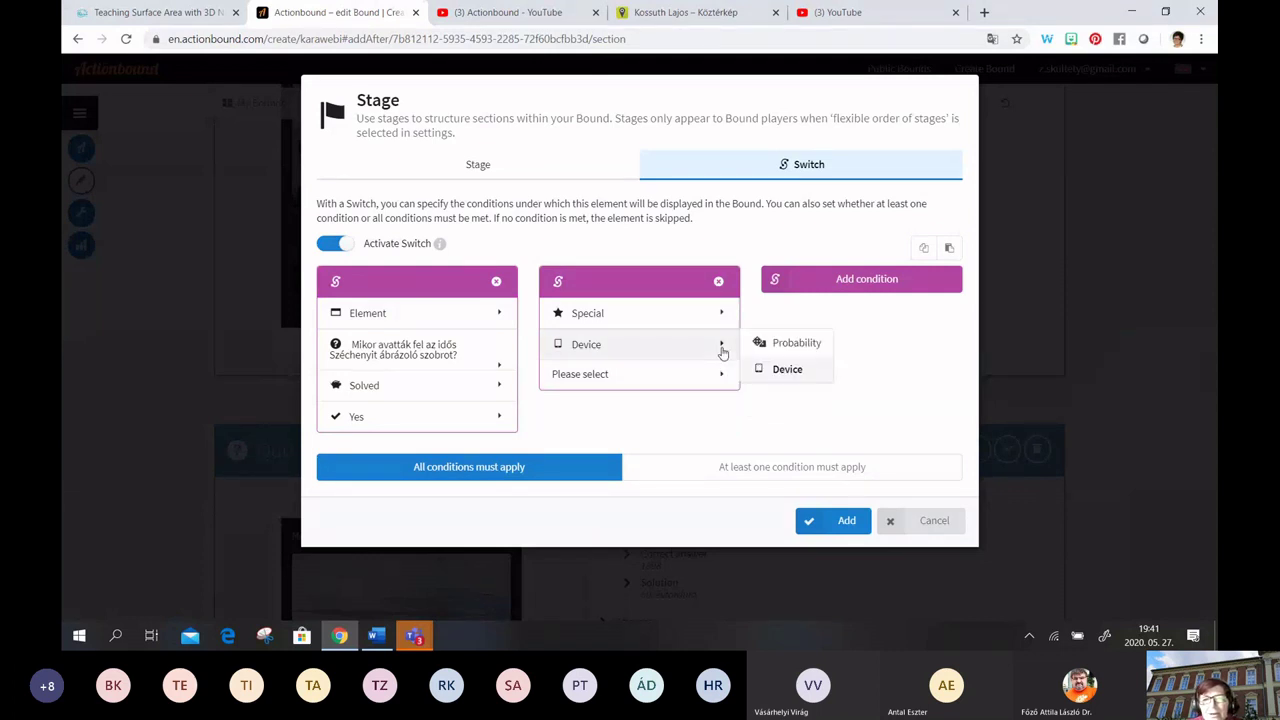
pyautogui.click(775, 342)
pyautogui.click(637, 381)
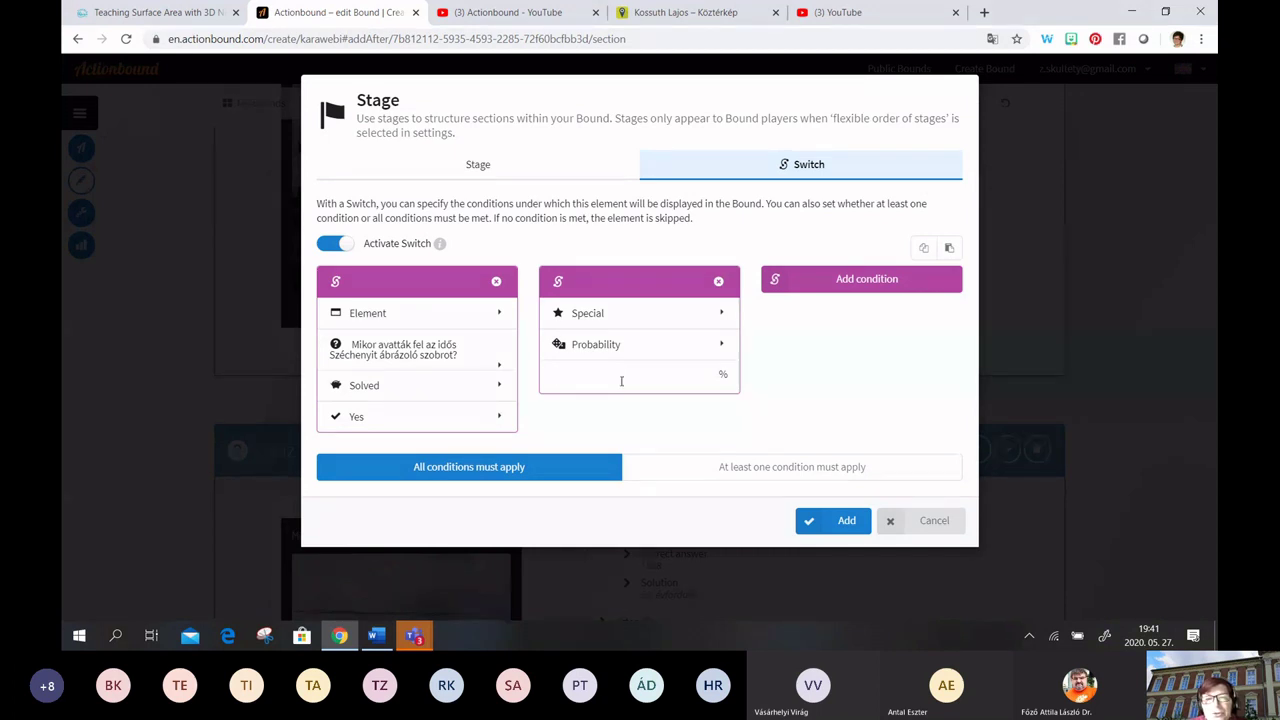
pyautogui.write('50')
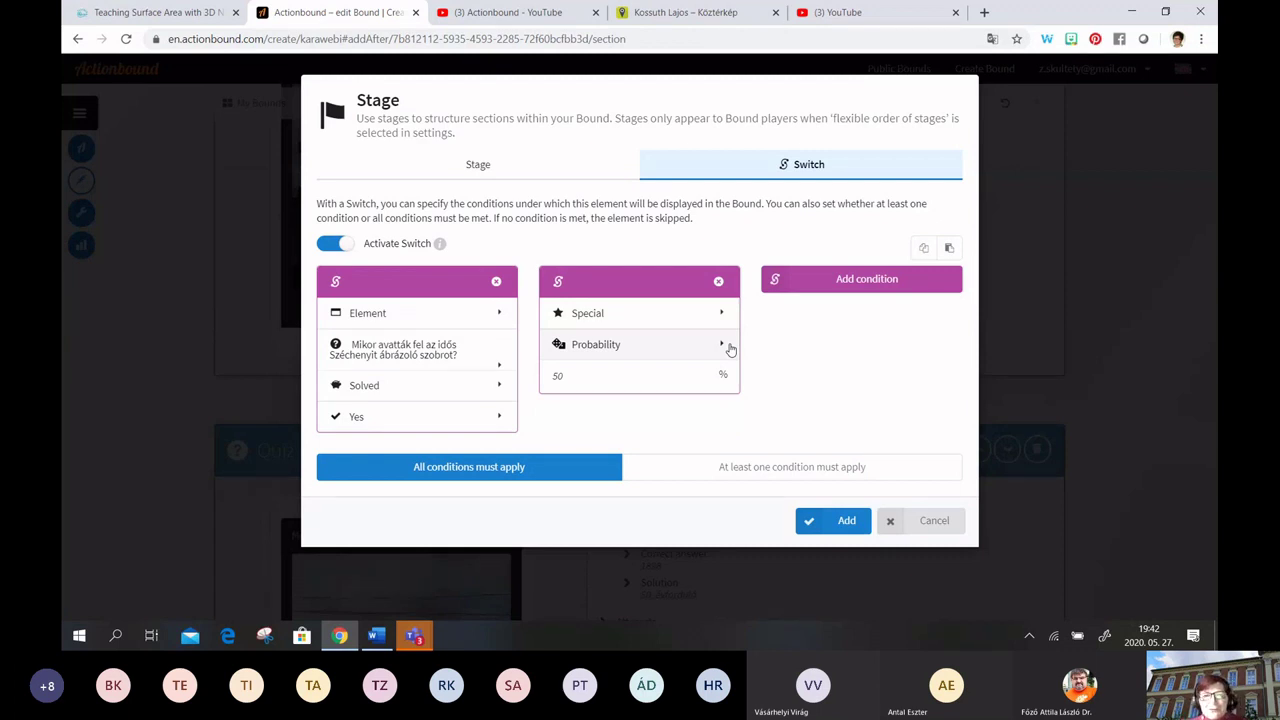
pyautogui.click(718, 282)
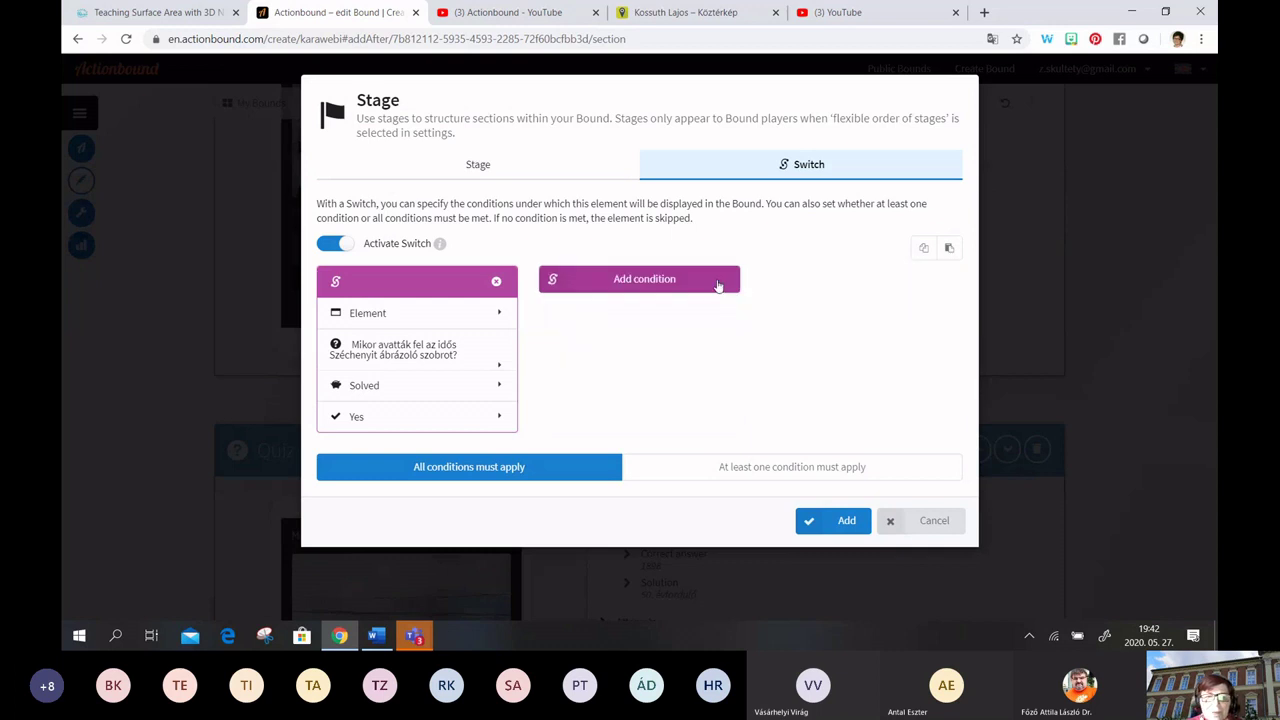
pyautogui.click(665, 282)
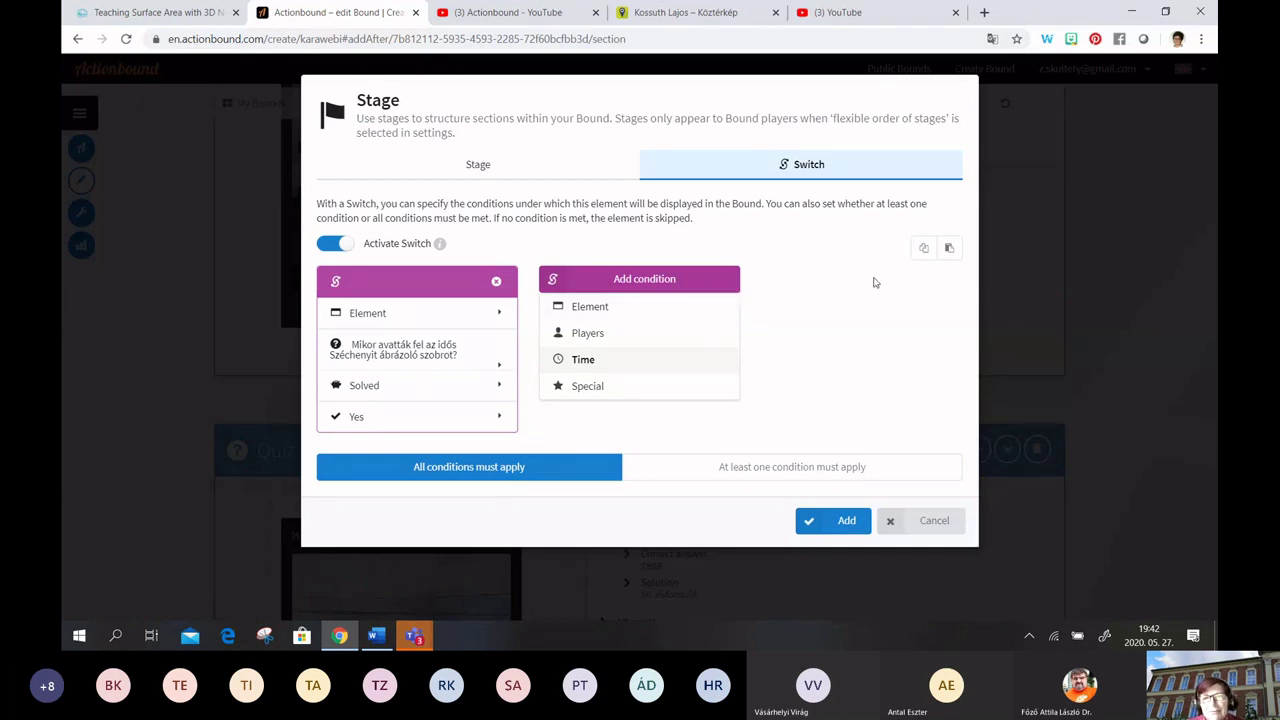
pyautogui.click(817, 323)
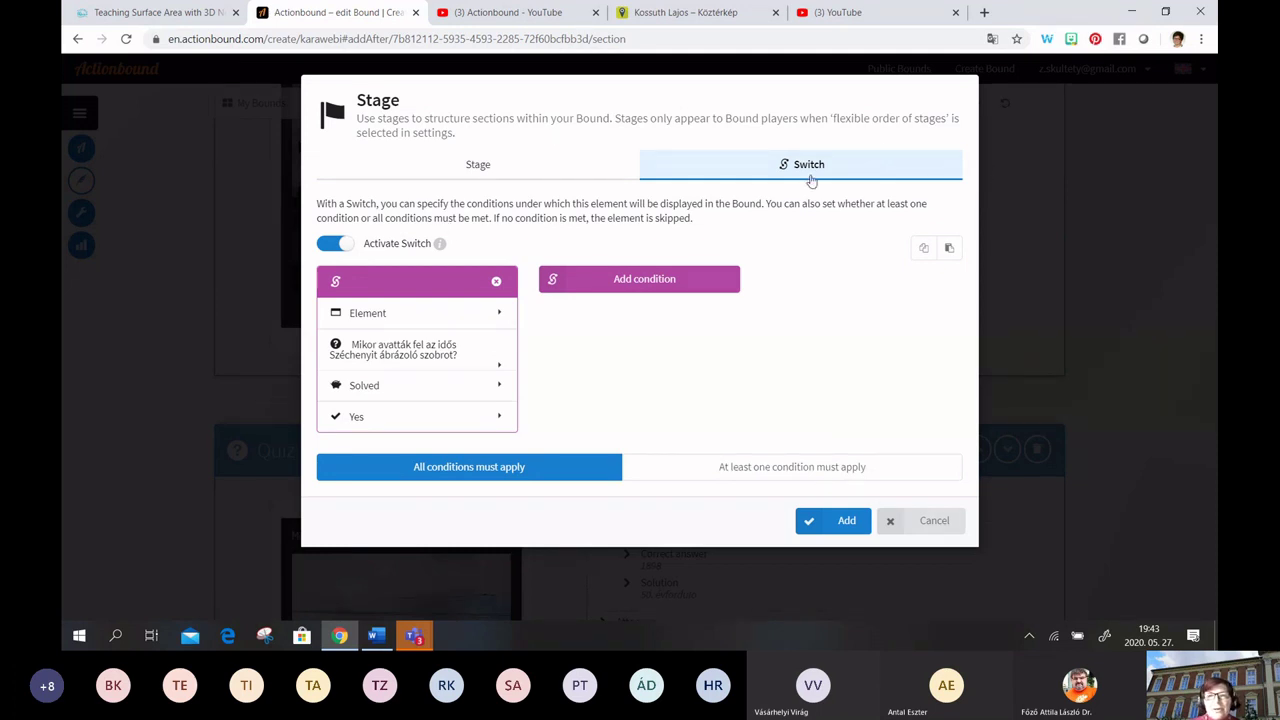
# Add the Kossuth stage with its quiz-based switch to the bound and check its entry in the content list
pyautogui.click(862, 527)
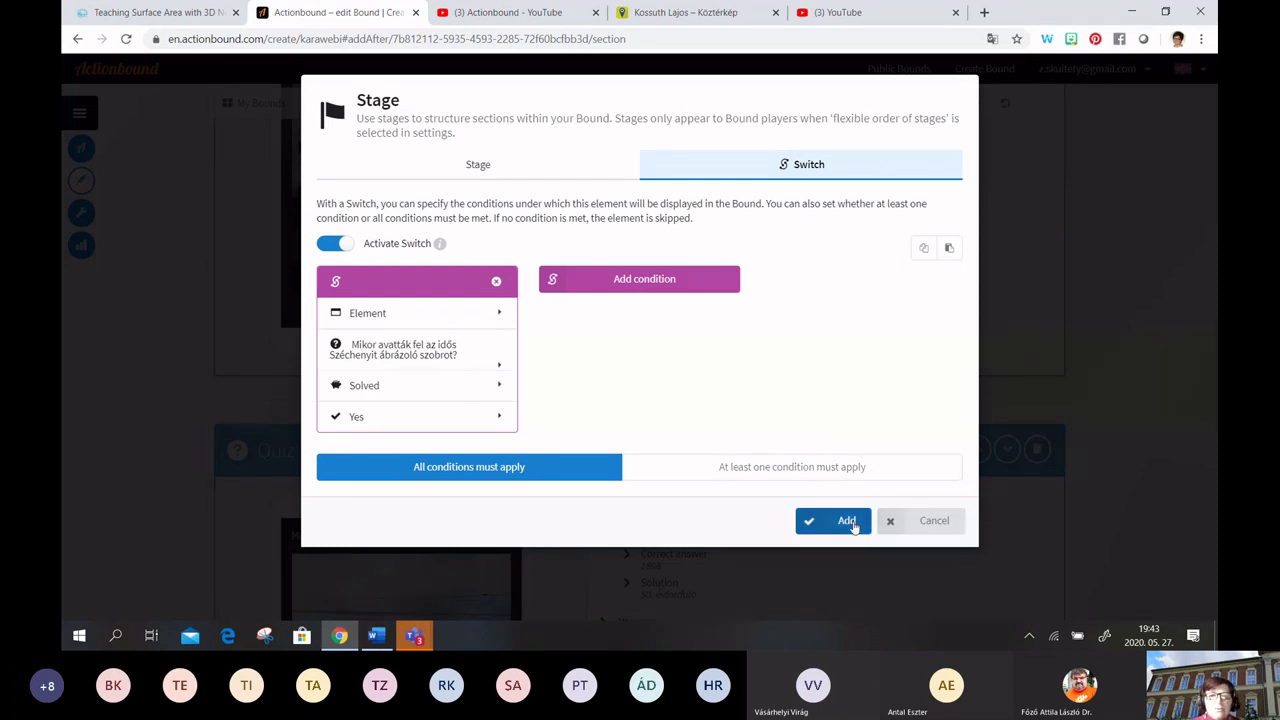
pyautogui.scroll(-2, 836, 343)
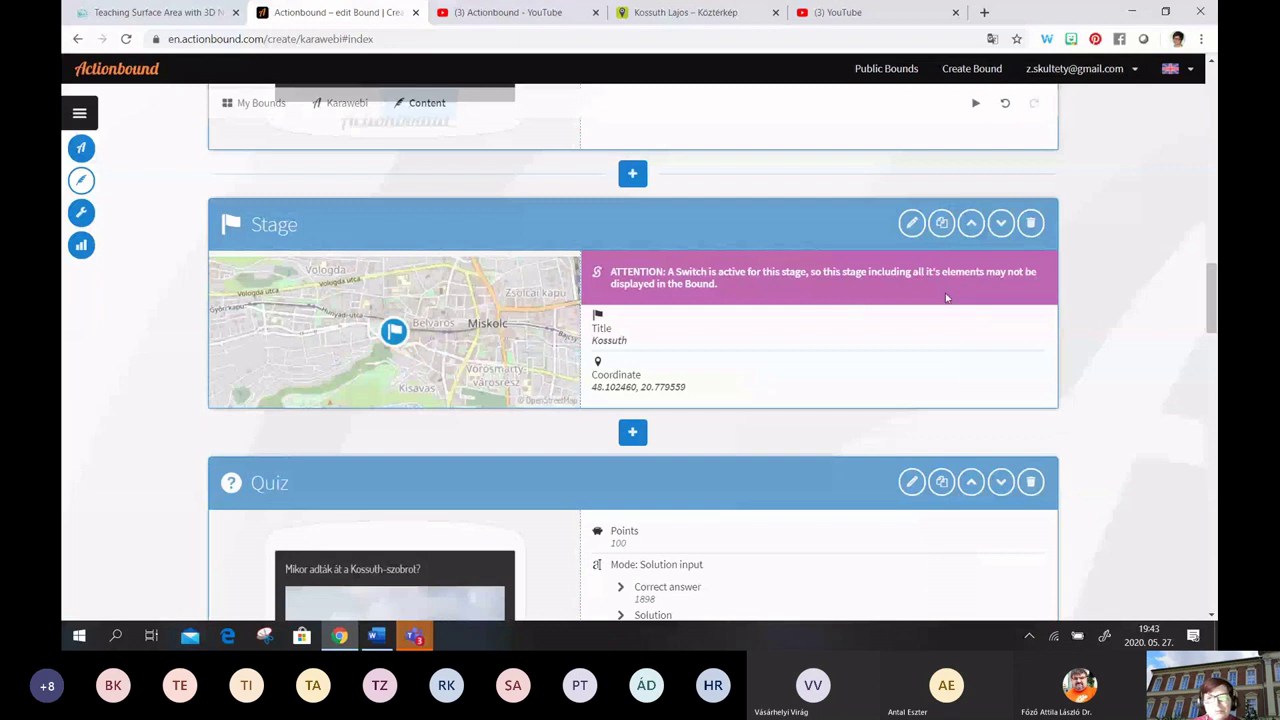
pyautogui.scroll(-1, 948, 300)
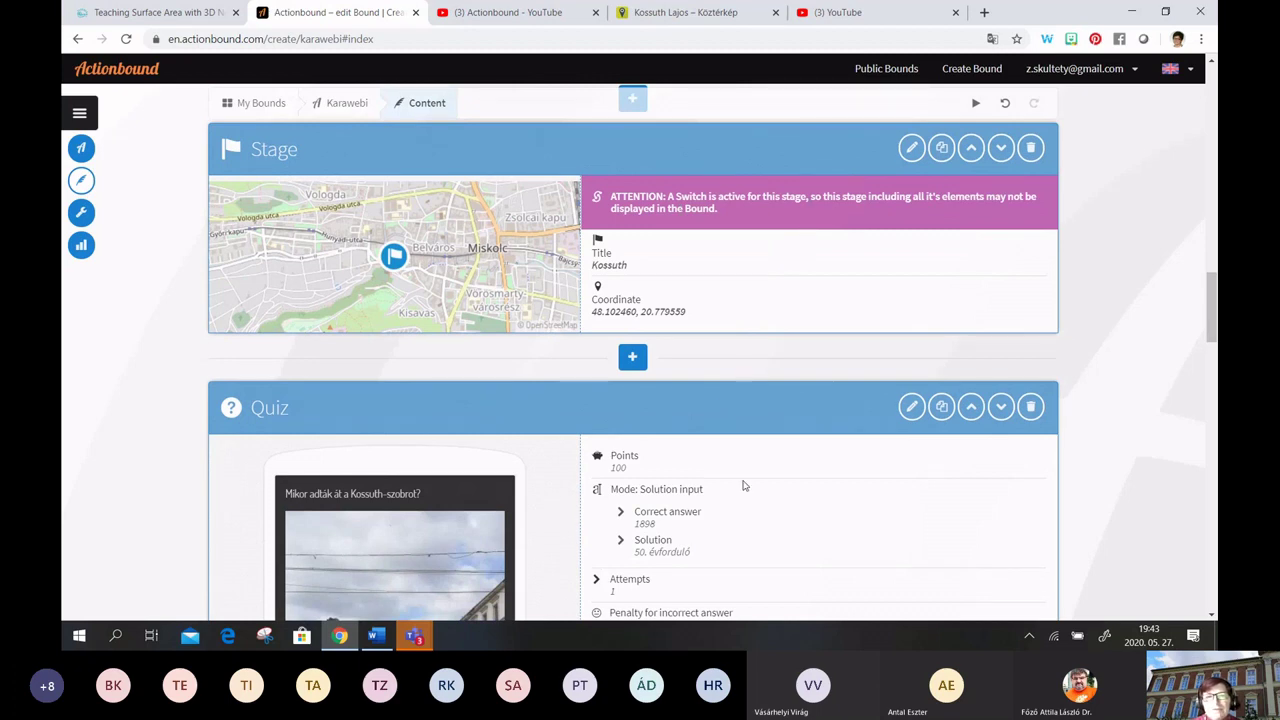
# Review the elements following the Kossuth stage, from its quizzes and Find spot task to the plaque photo mission
pyautogui.scroll(-9, 690, 460)
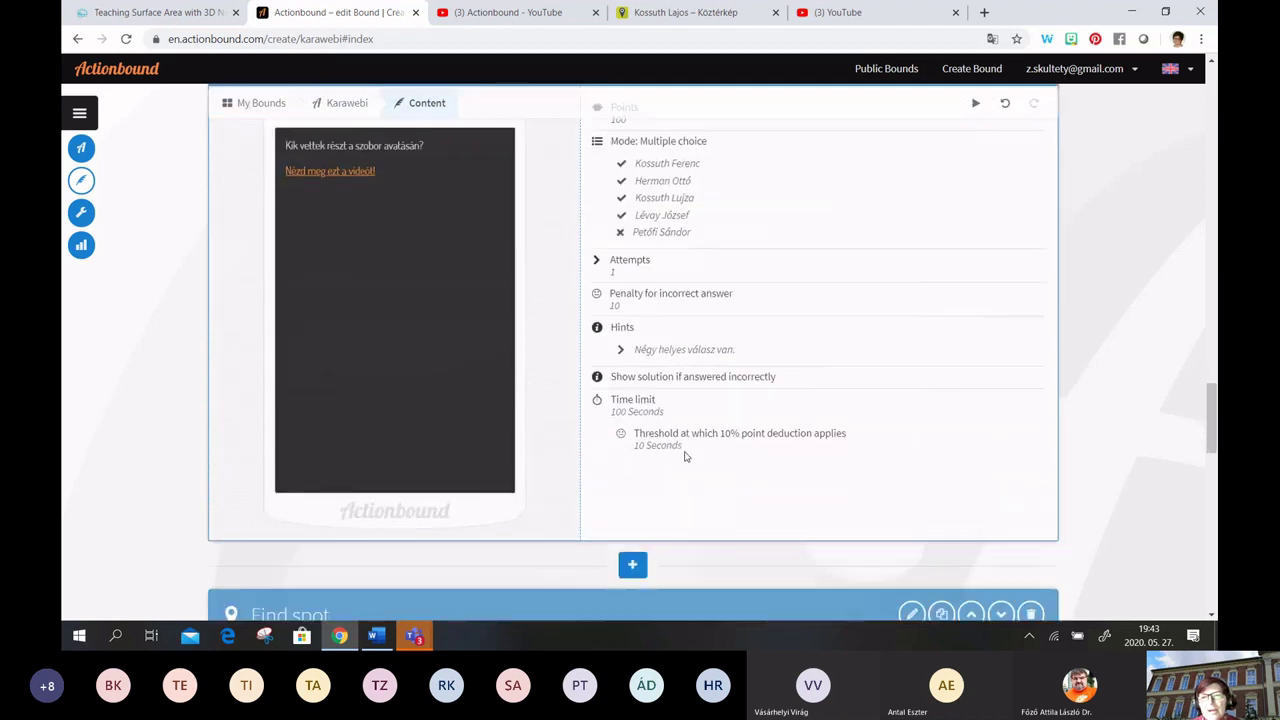
pyautogui.scroll(-2, 685, 456)
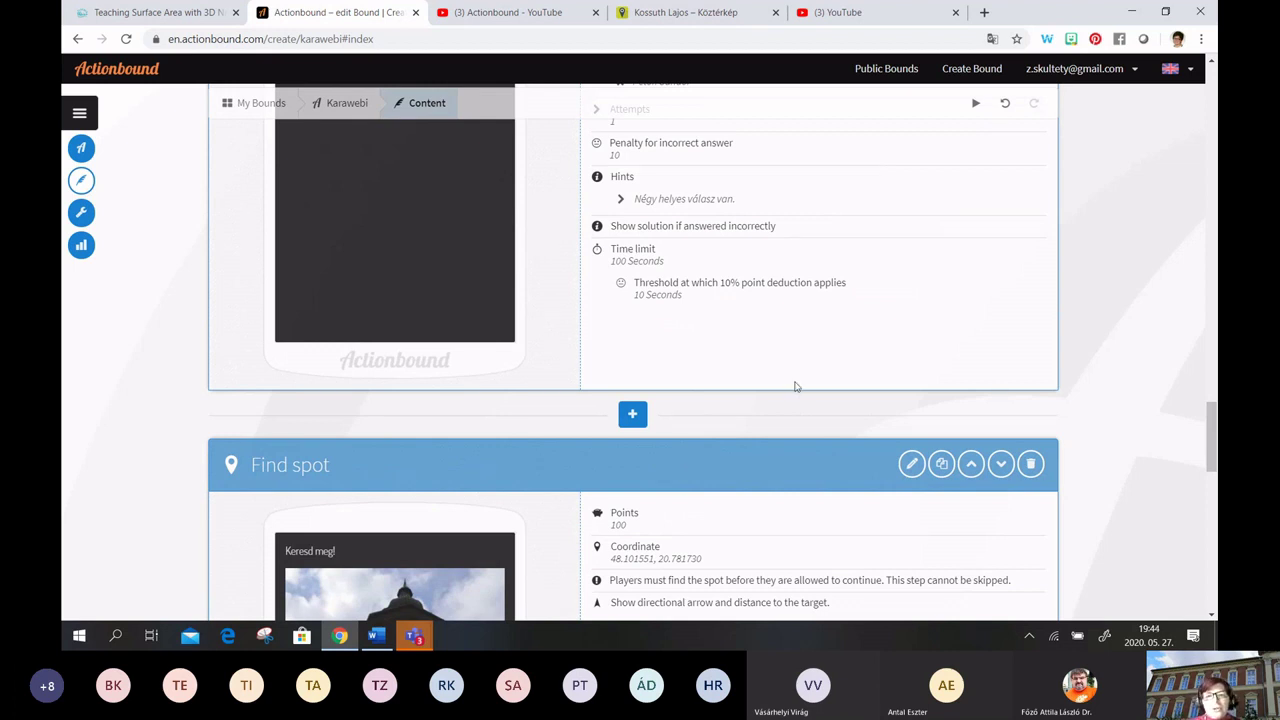
pyautogui.scroll(-1, 796, 384)
pyautogui.scroll(-3, 798, 386)
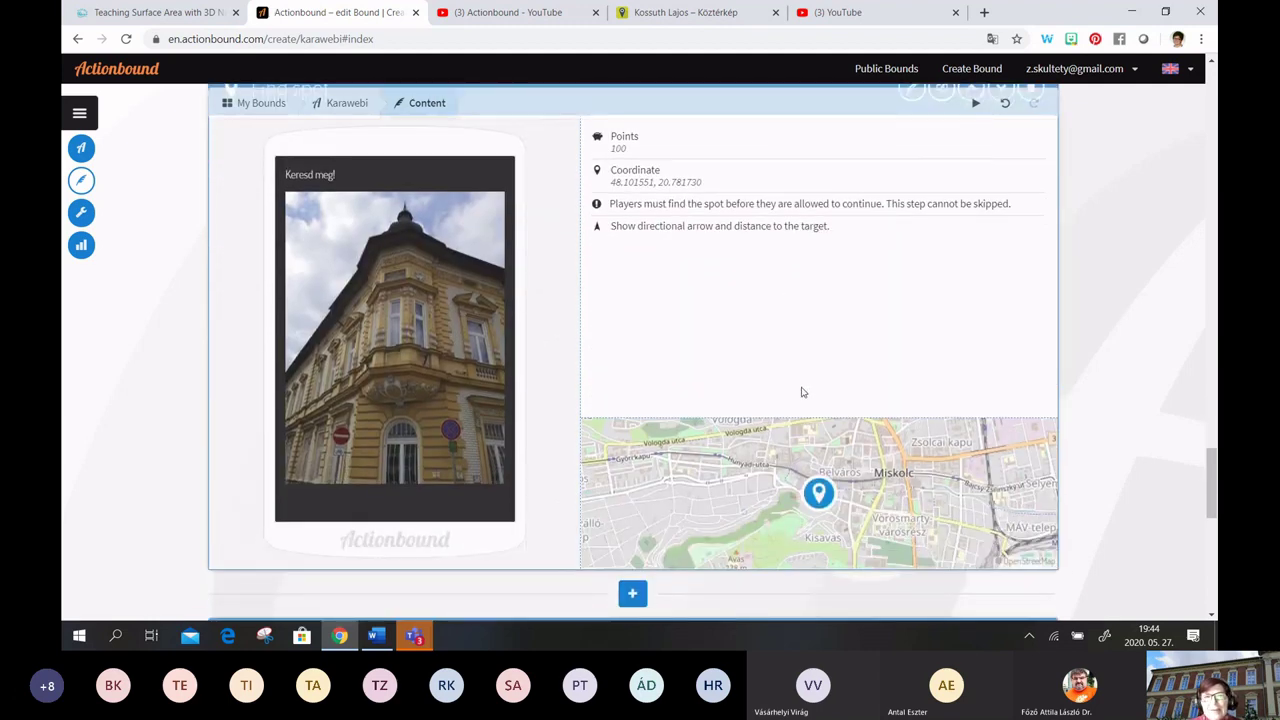
pyautogui.scroll(2, 800, 390)
pyautogui.scroll(4, 801, 392)
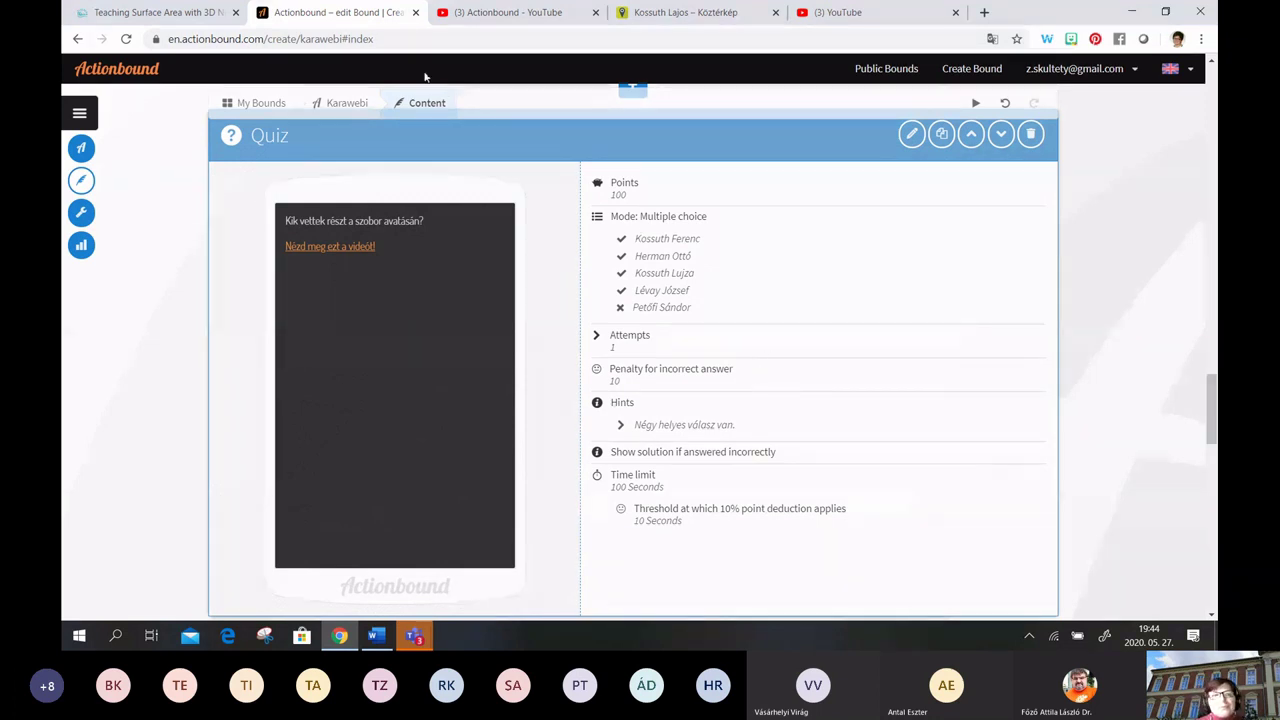
pyautogui.scroll(-3, 1097, 161)
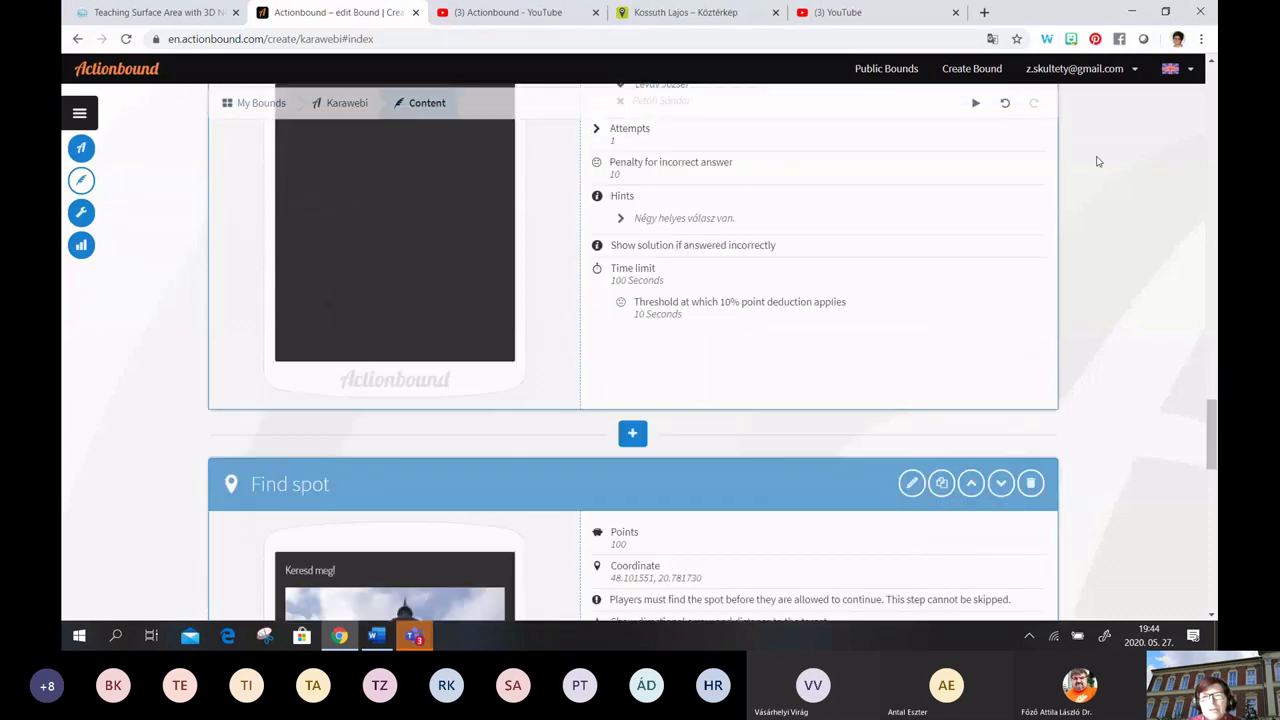
pyautogui.scroll(-3, 700, 522)
pyautogui.scroll(-10, 700, 518)
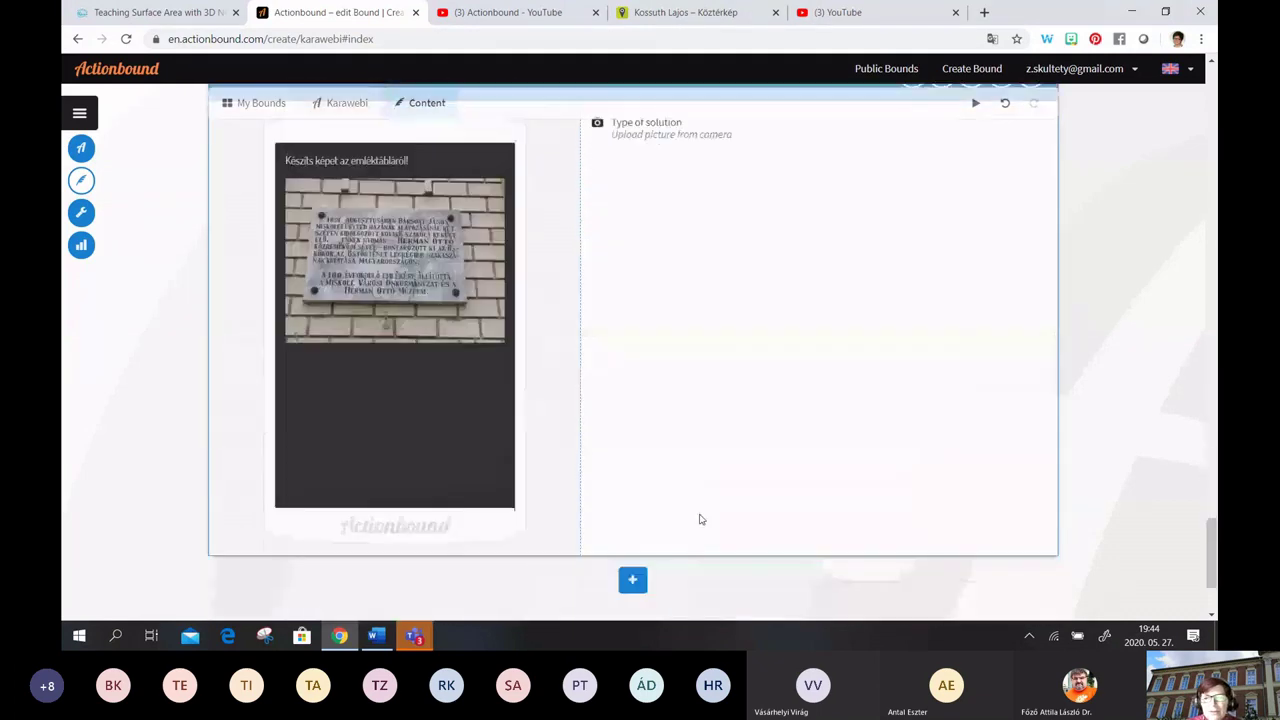
# Create a Scan code element after the plaque photo mission with the mission briefing "Mennyi 1x1?"
pyautogui.click(631, 411)
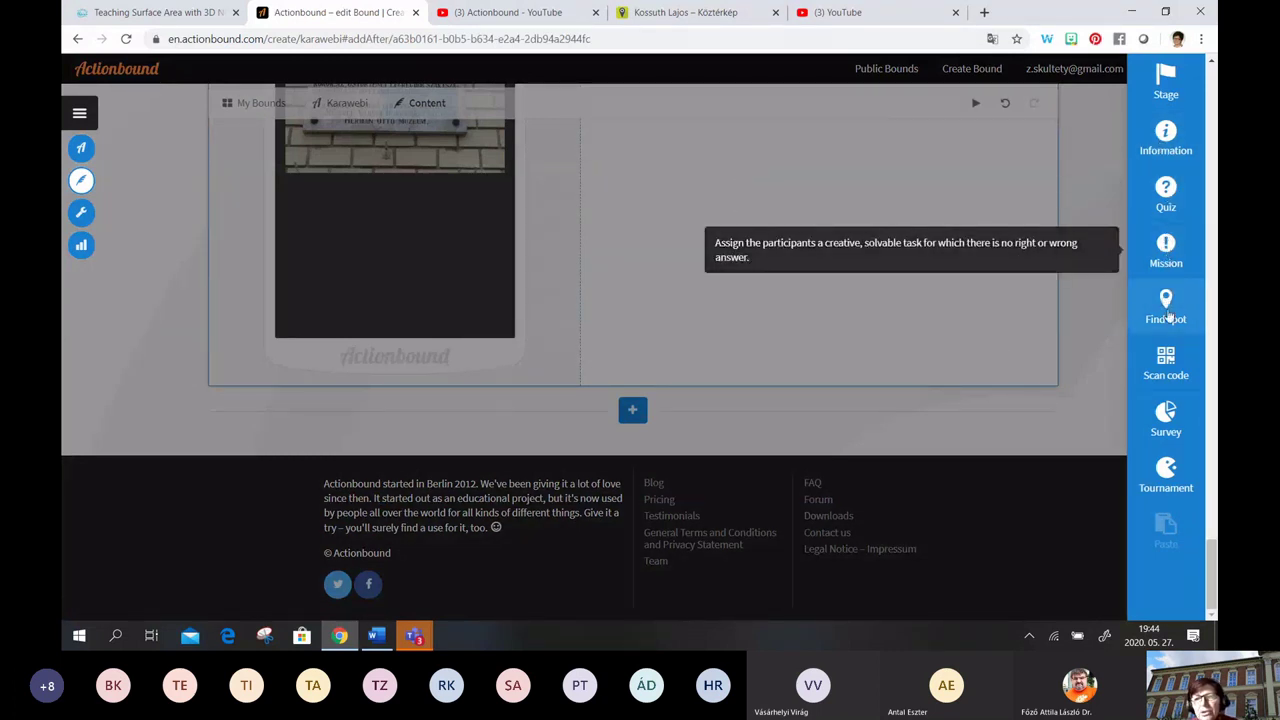
pyautogui.click(1160, 372)
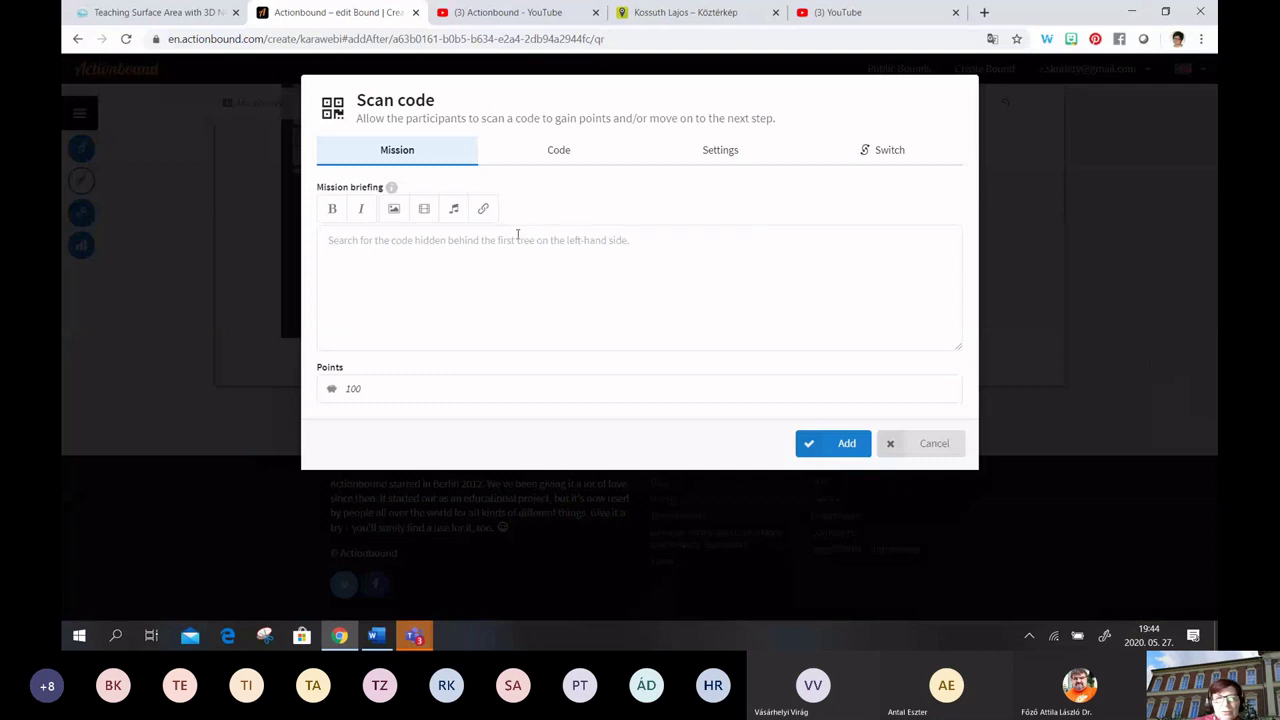
pyautogui.click(337, 240)
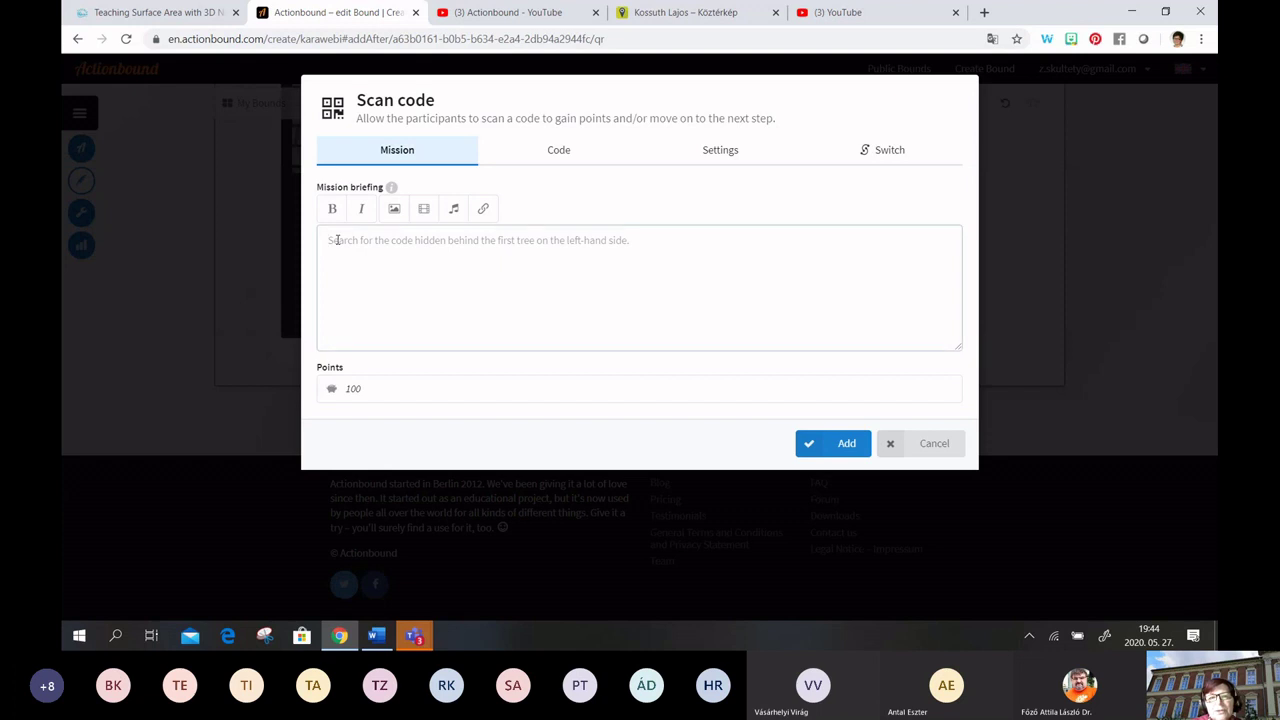
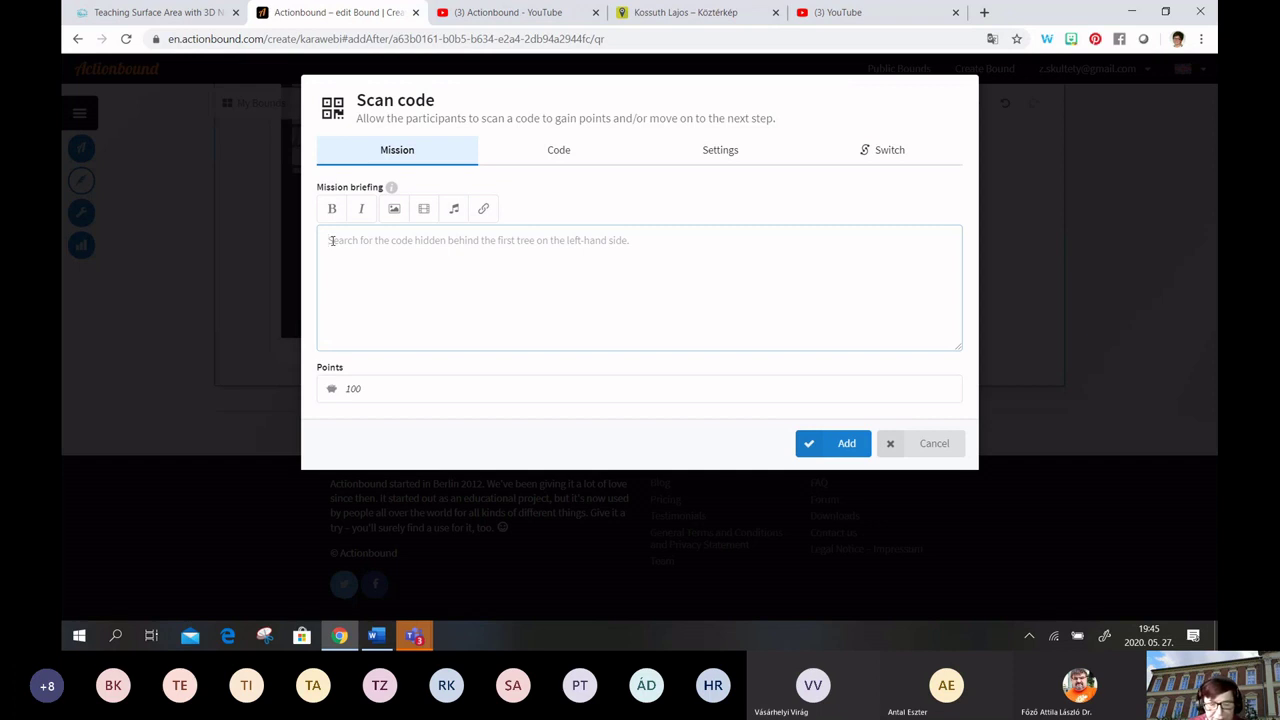
pyautogui.click(331, 241)
pyautogui.write('Hely')
pyautogui.press('BackSpace')
pyautogui.press('BackSpace')
pyautogui.write('nnyi 1')
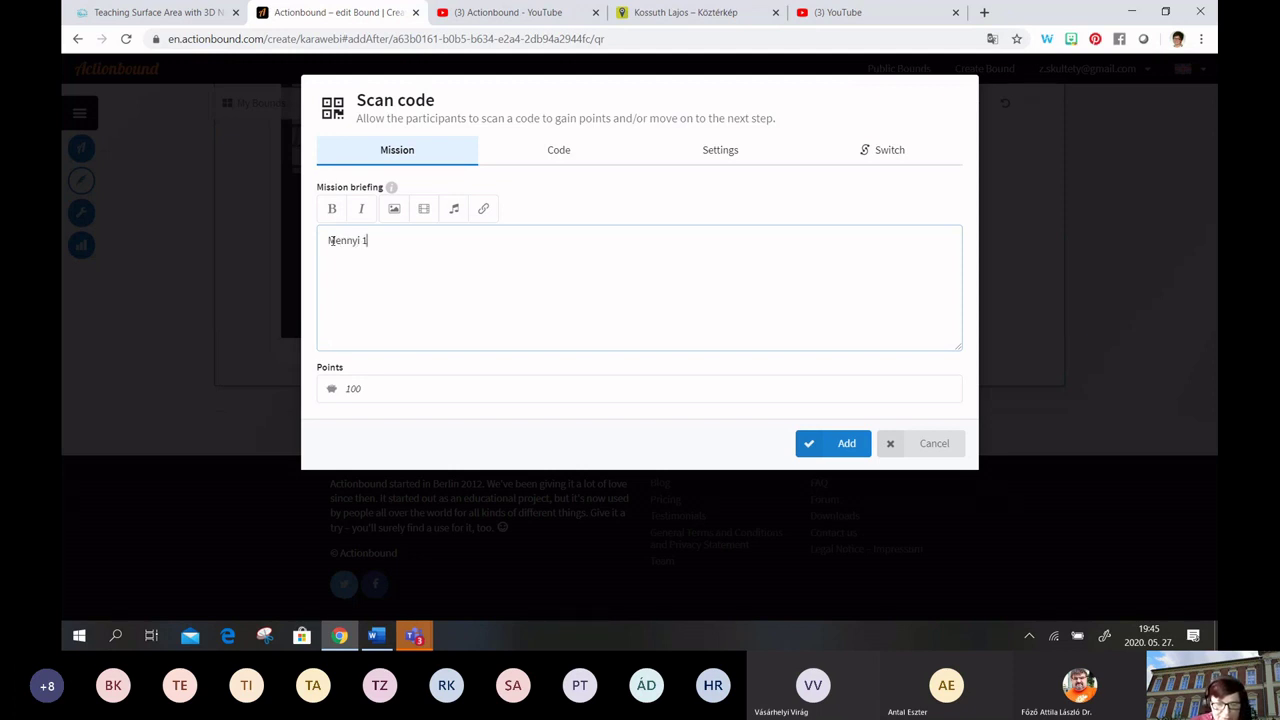
pyautogui.write('x1?')
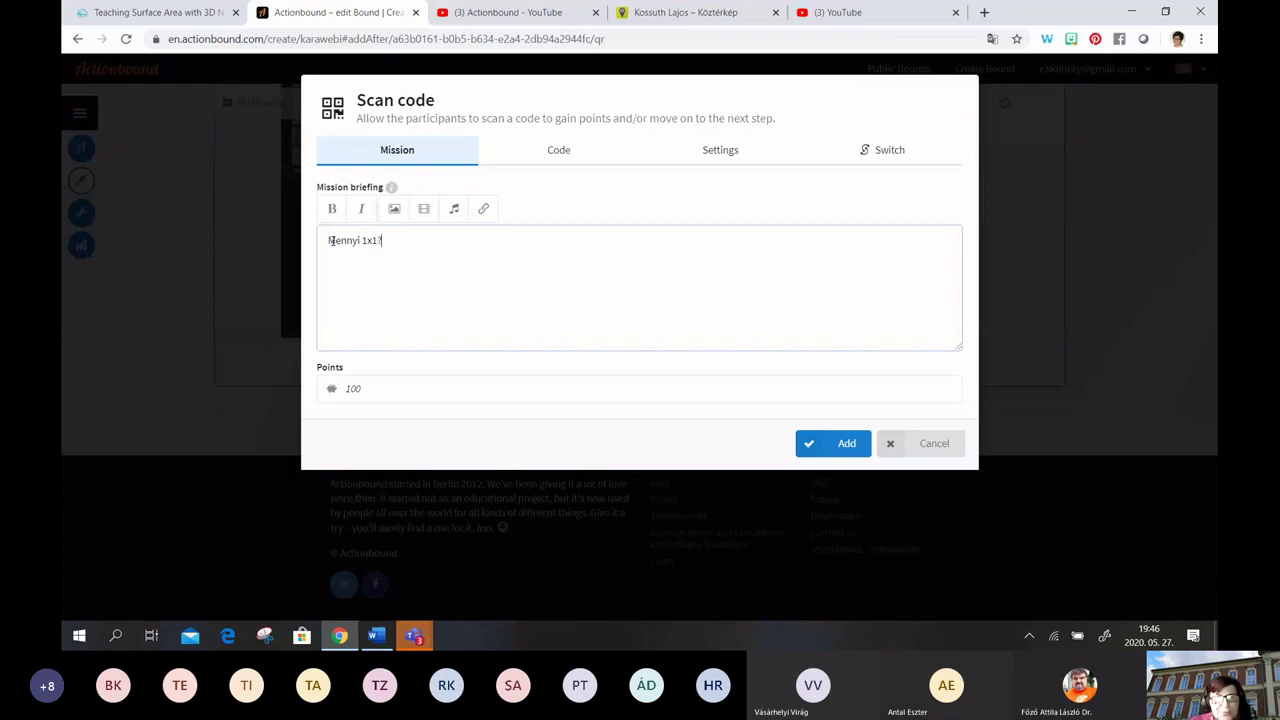
# Add the Scan code element to the bound with the Generate QR code mode, and inspect its entry in the content list
pyautogui.click(552, 150)
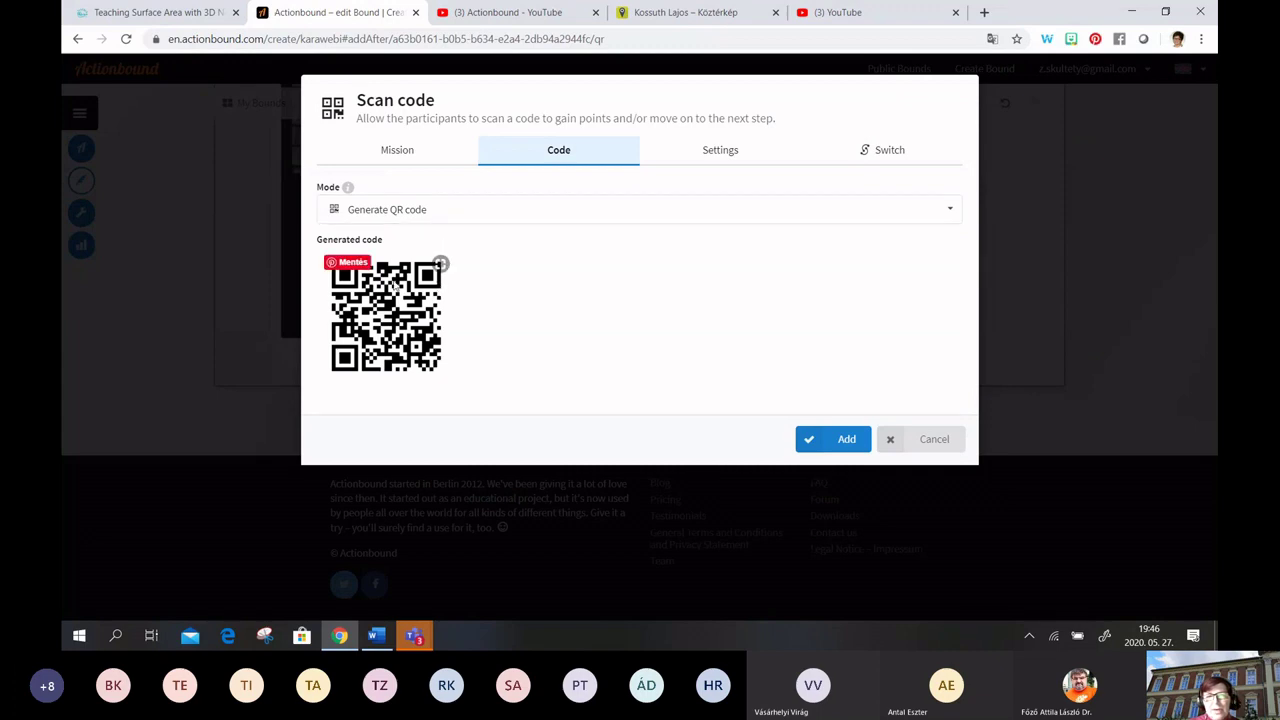
pyautogui.click(838, 439)
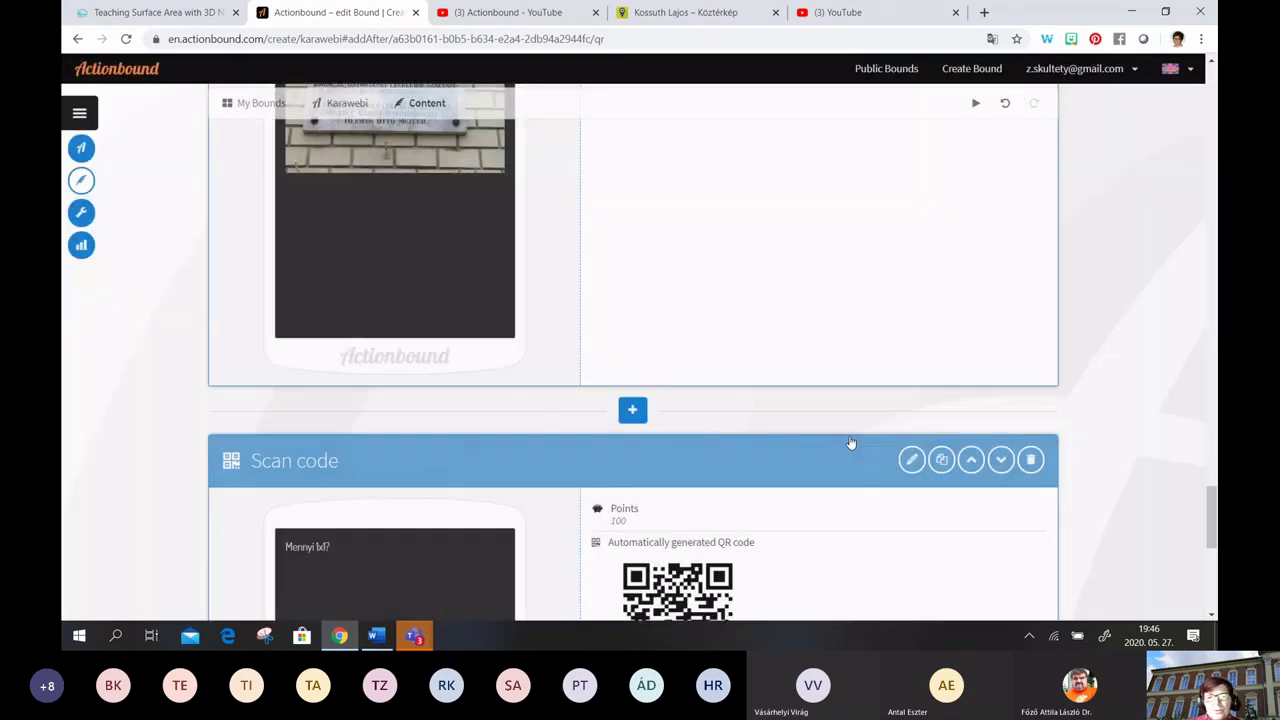
pyautogui.scroll(-1, 858, 435)
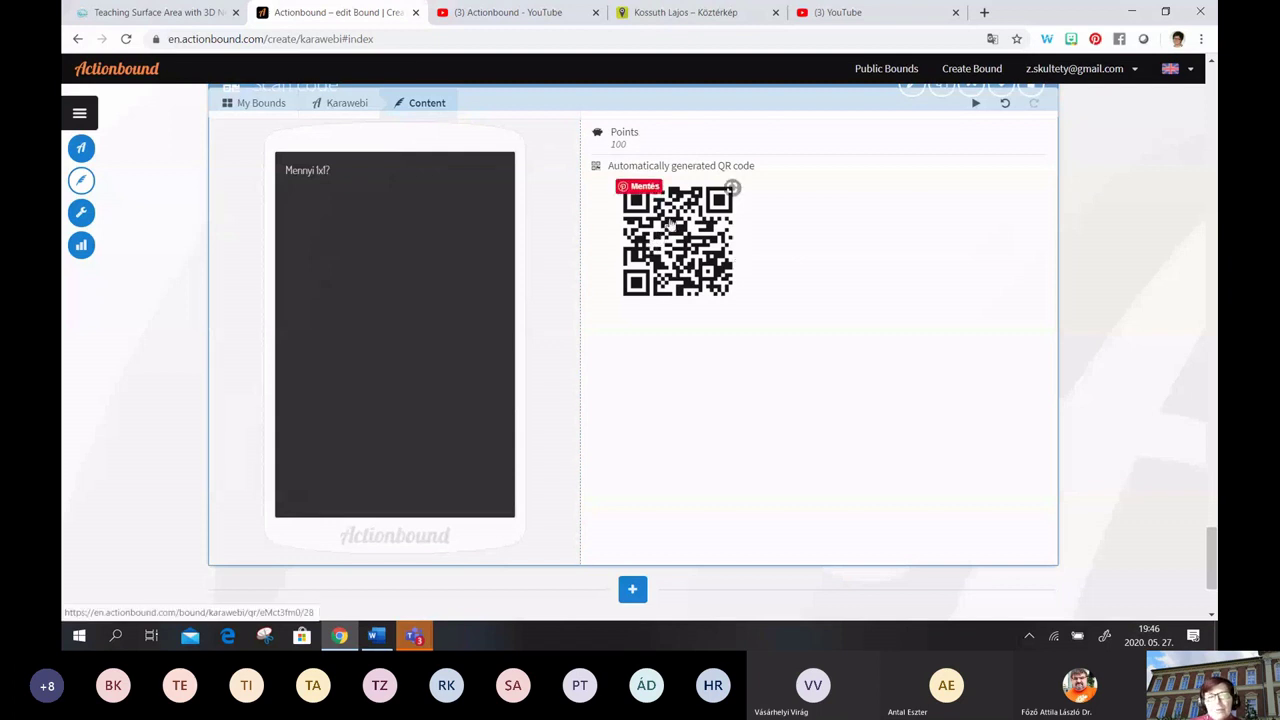
pyautogui.scroll(-1, 612, 227)
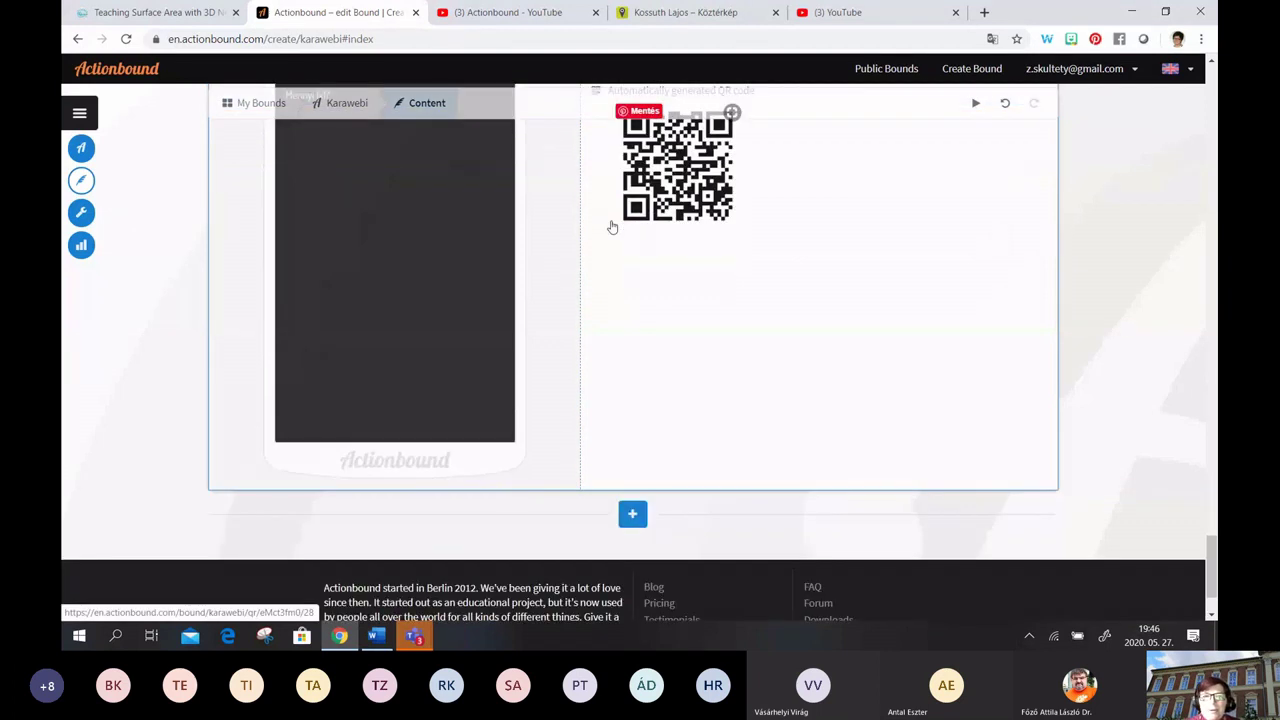
pyautogui.scroll(2, 612, 227)
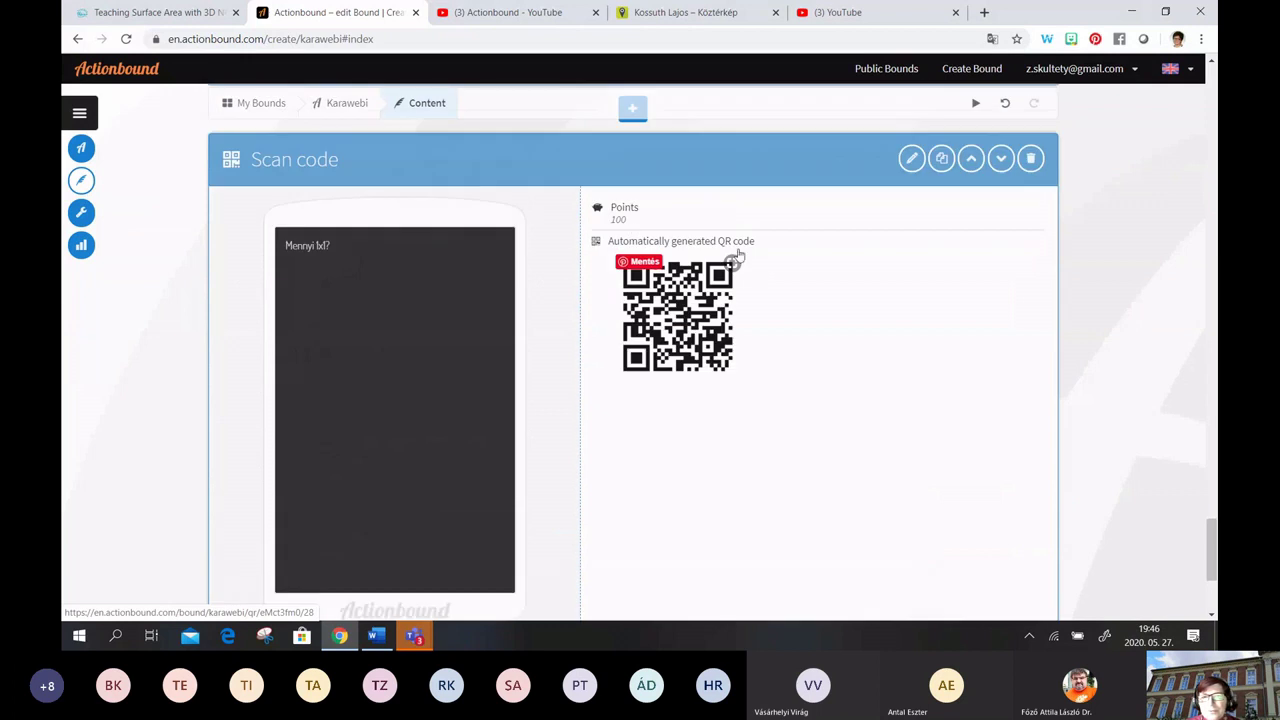
pyautogui.scroll(-2, 740, 258)
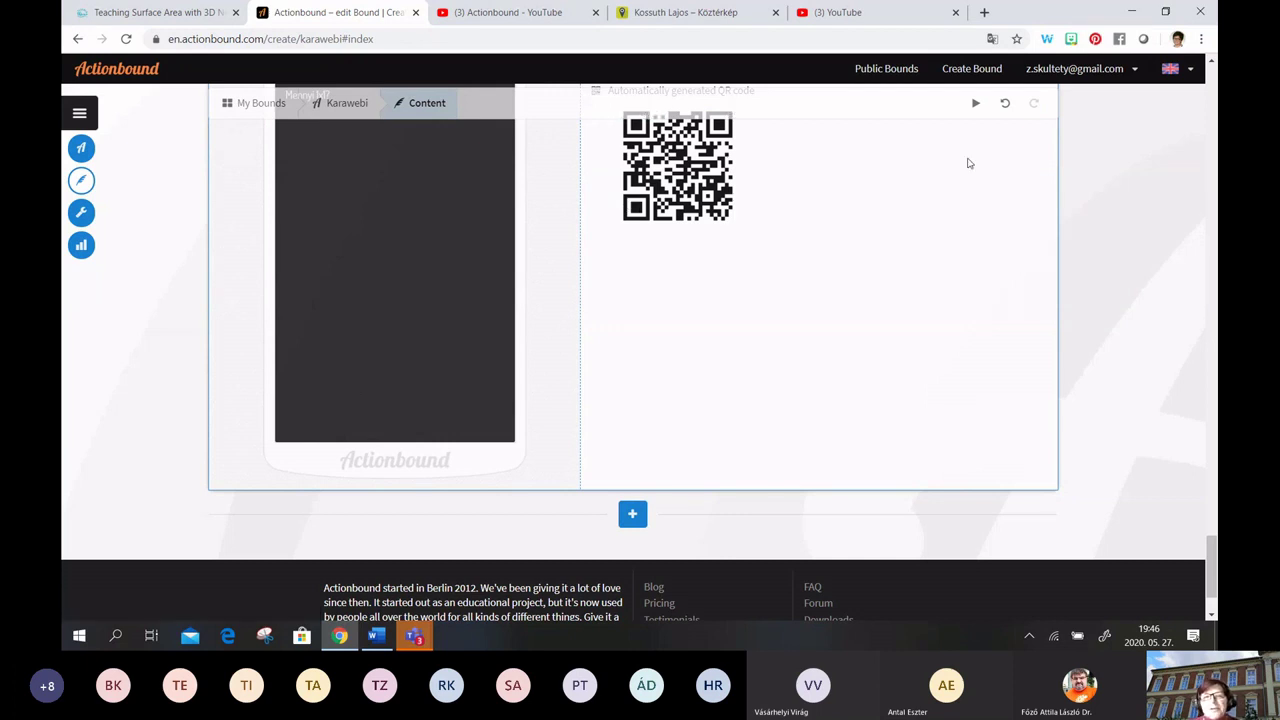
pyautogui.scroll(2, 968, 163)
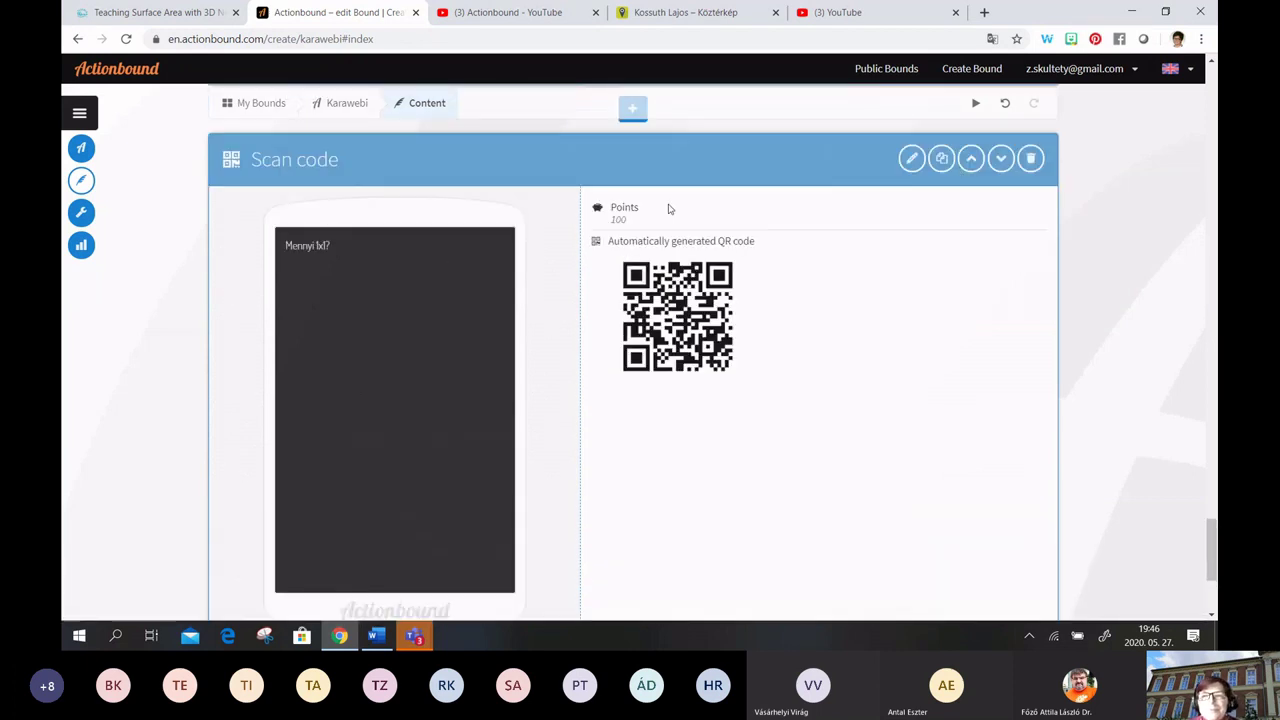
# Create a Survey element after the Scan code element with the question "Melyik állomás tetszett?"
pyautogui.scroll(-3, 689, 211)
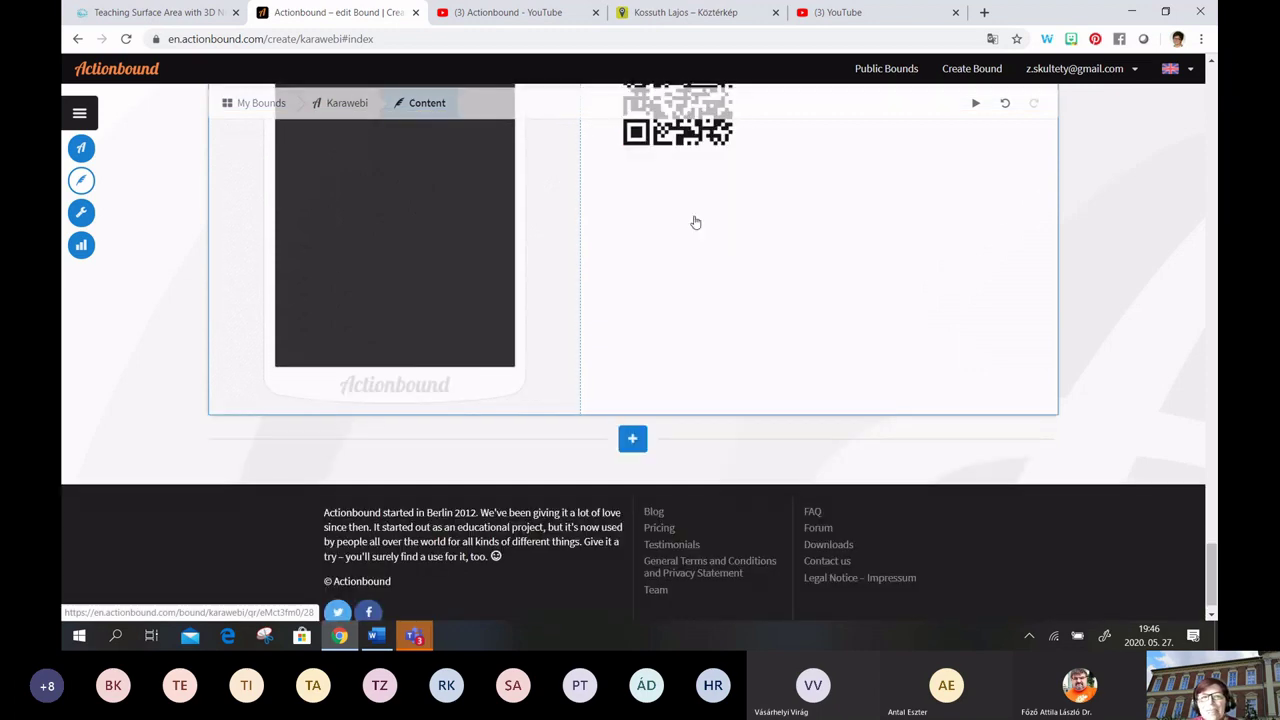
pyautogui.click(633, 440)
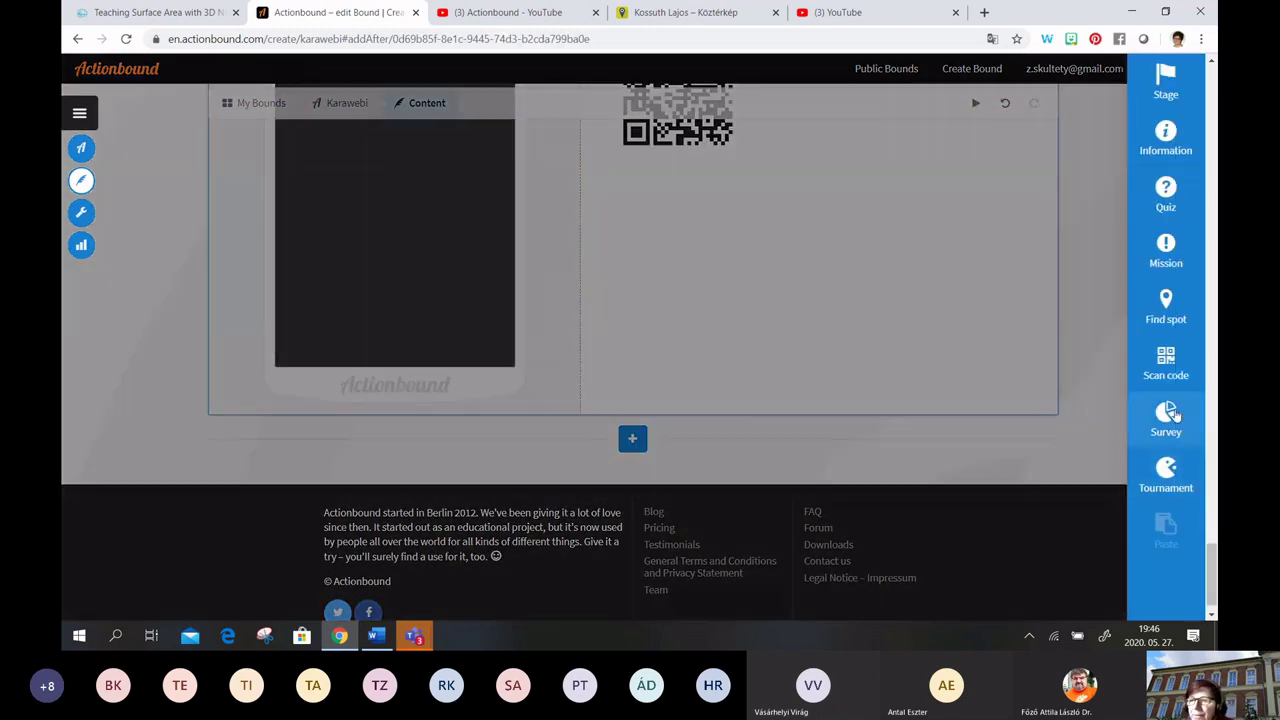
pyautogui.click(1178, 413)
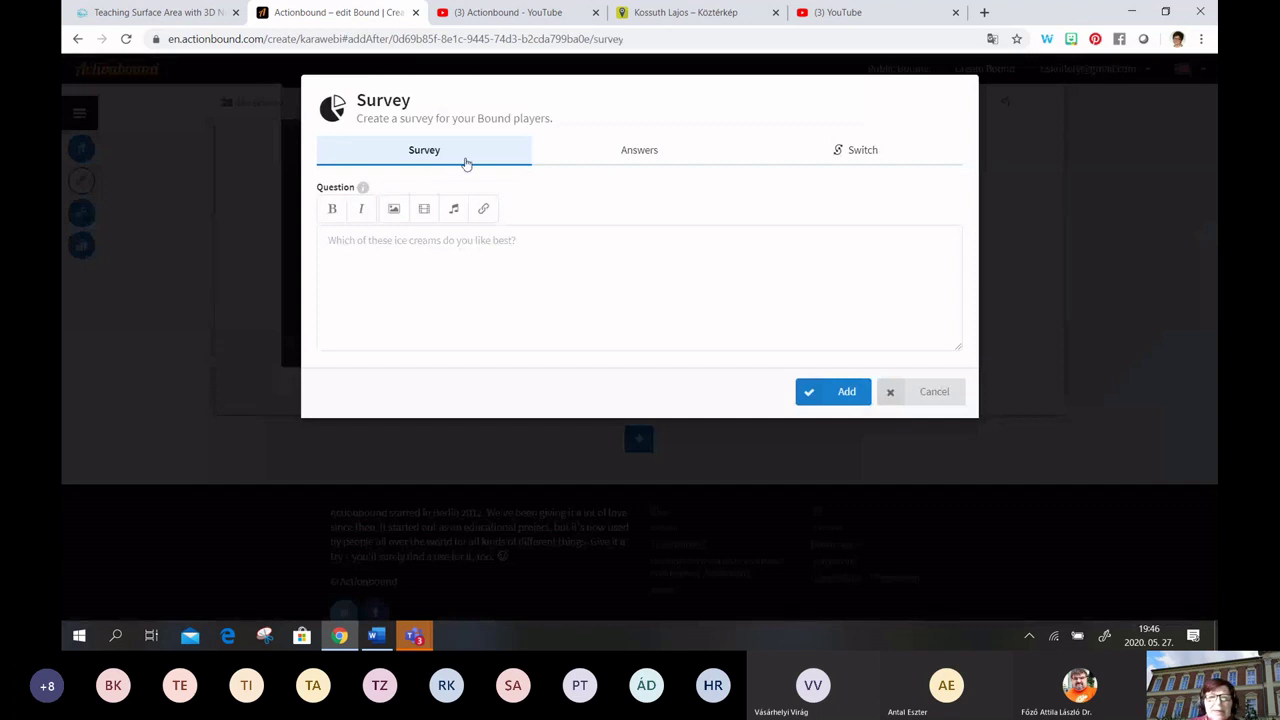
pyautogui.click(382, 240)
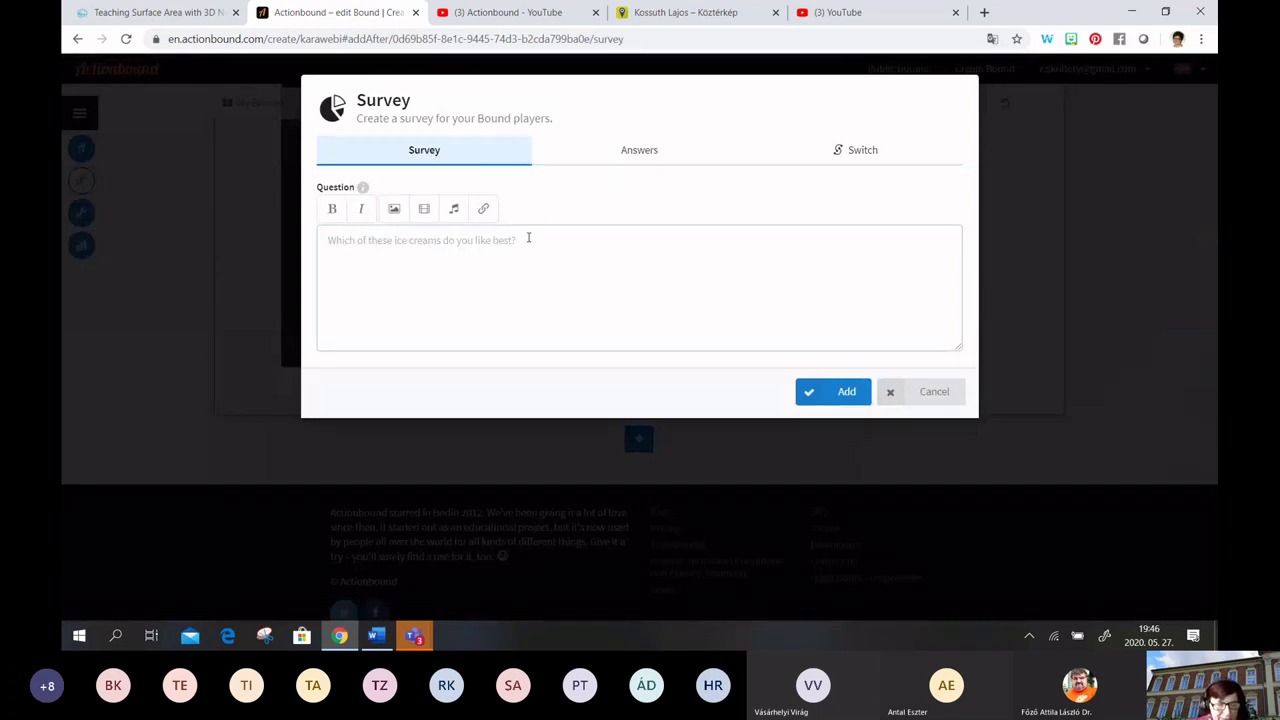
pyautogui.write('Me')
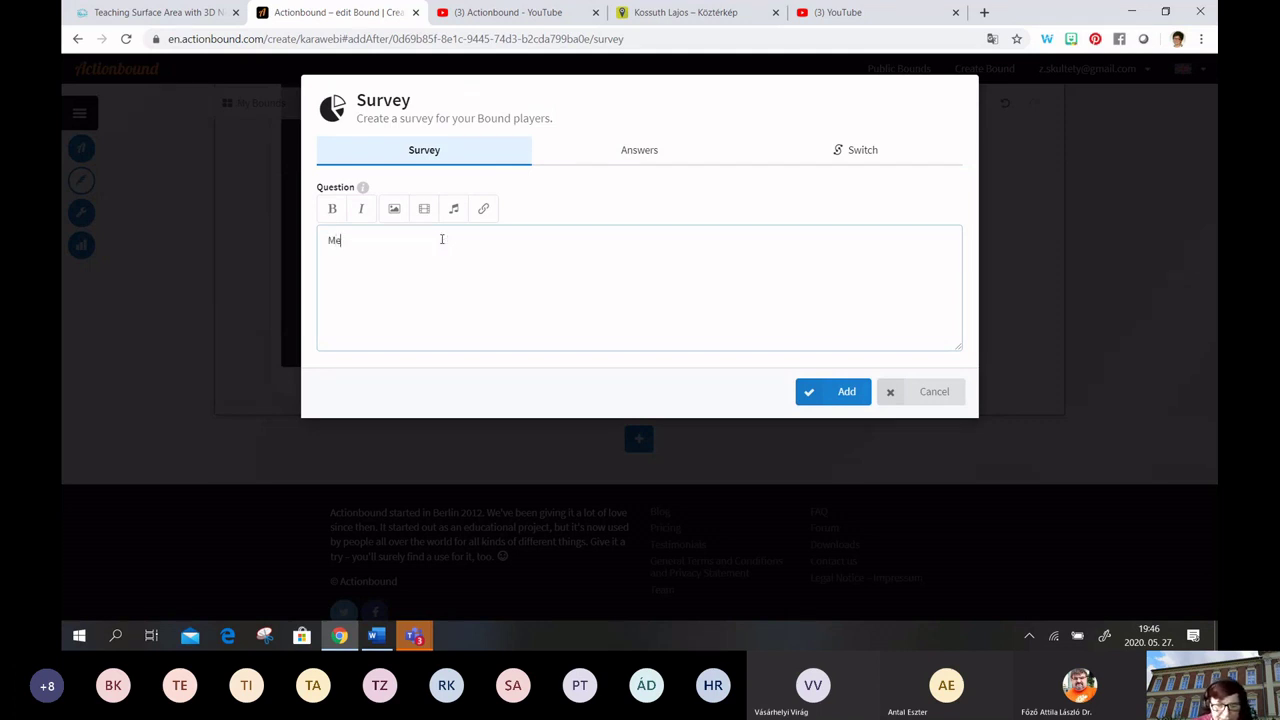
pyautogui.write('lyik állomás tetszett?')
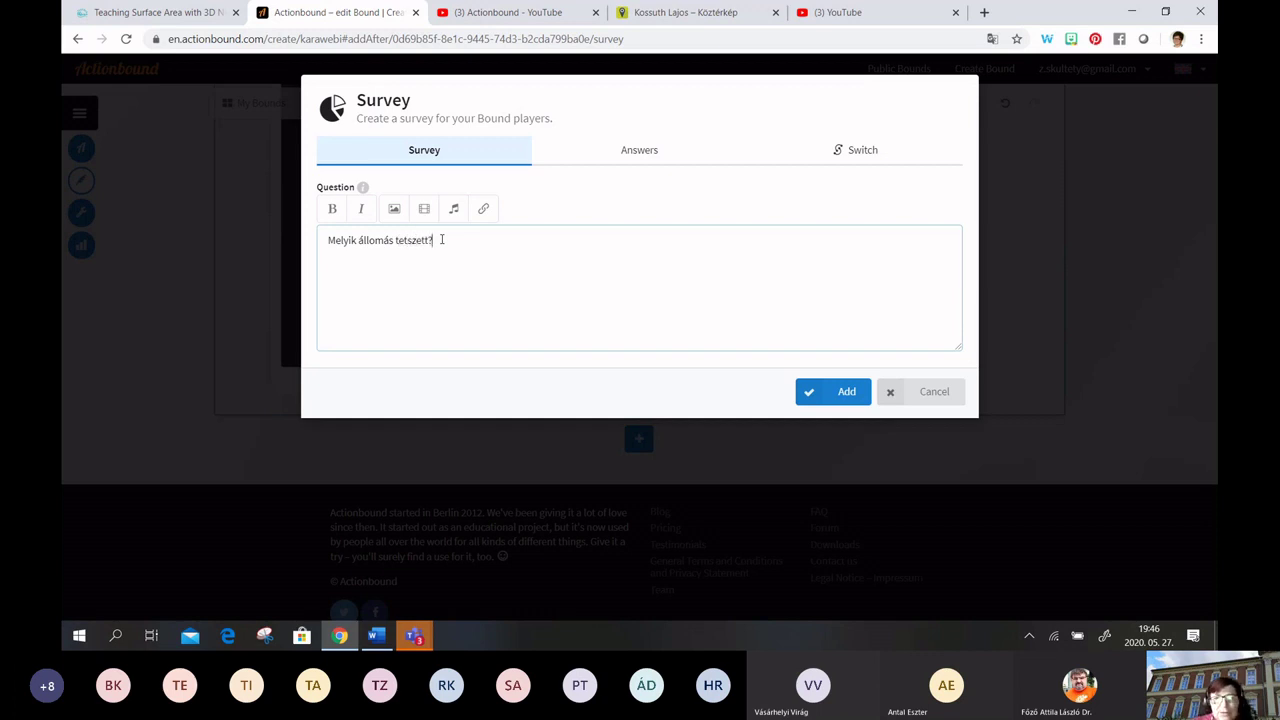
# Enter the survey answers "Széchenyi", "Kossuth" and "Emléktábla", and add the Survey element to the bound
pyautogui.click(631, 150)
pyautogui.click(368, 218)
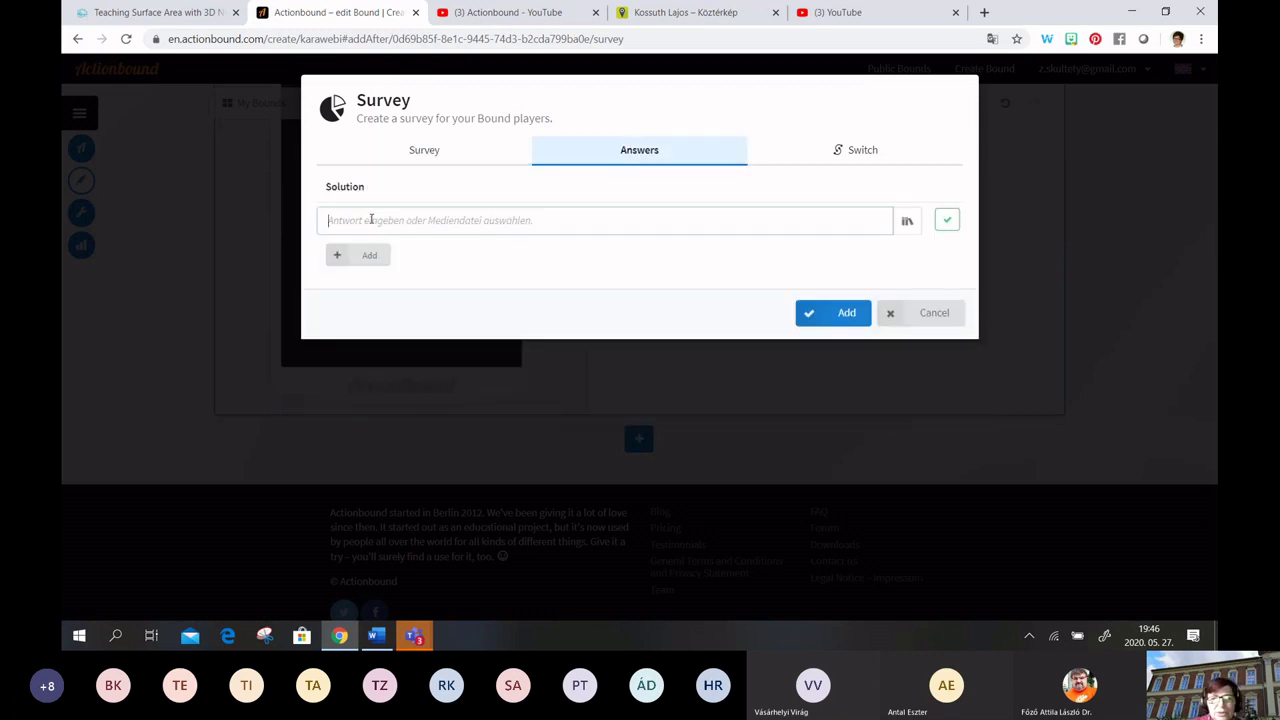
pyautogui.click(366, 255)
pyautogui.click(346, 221)
pyautogui.write('Széchenyi')
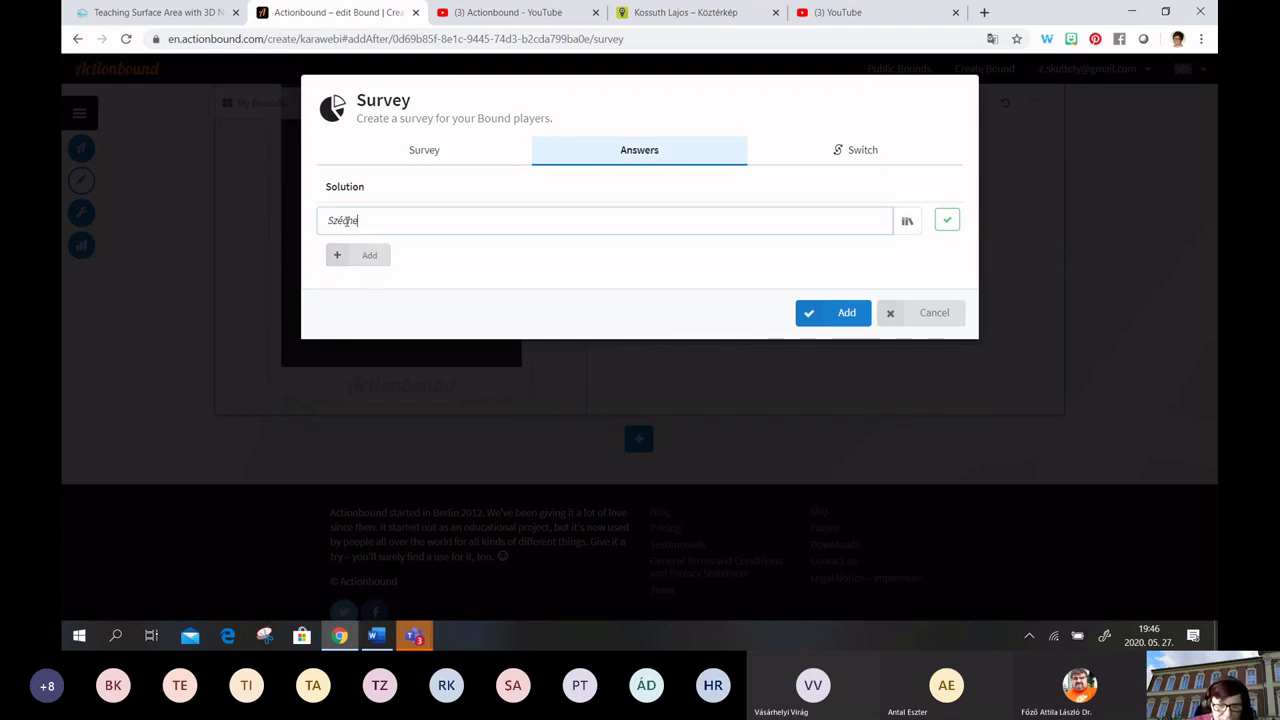
pyautogui.click(368, 255)
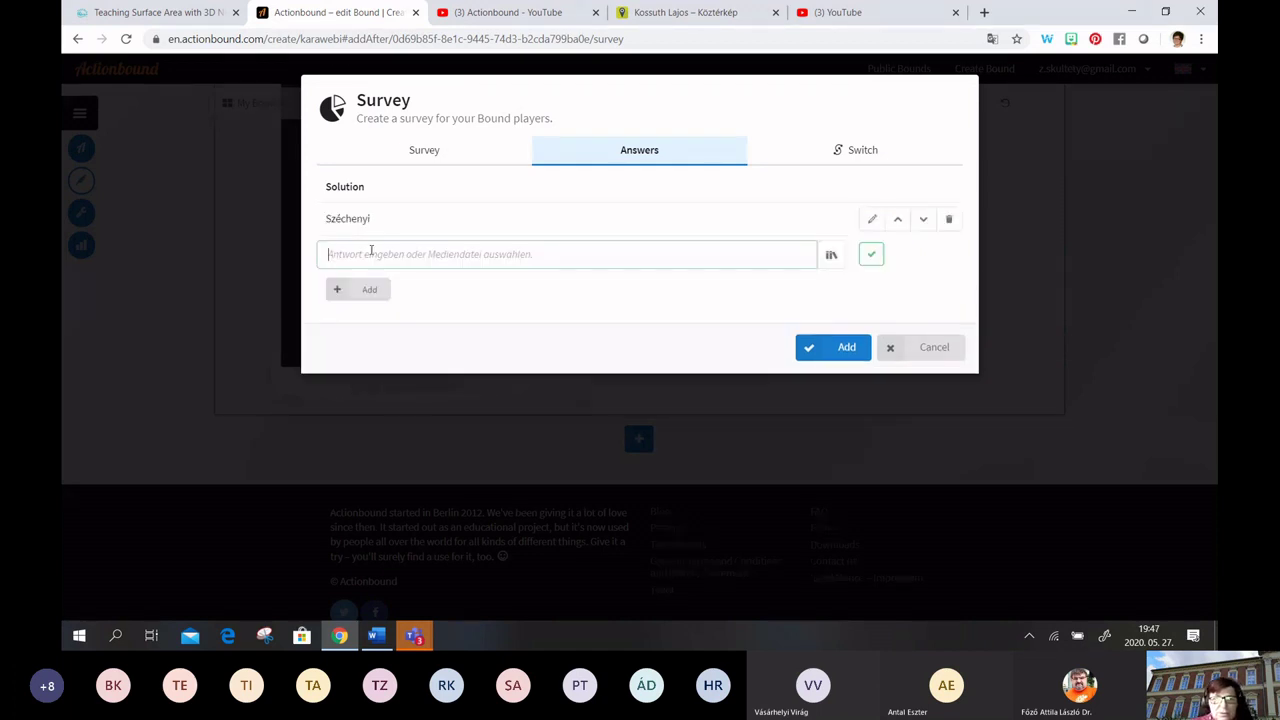
pyautogui.write('Kossuth')
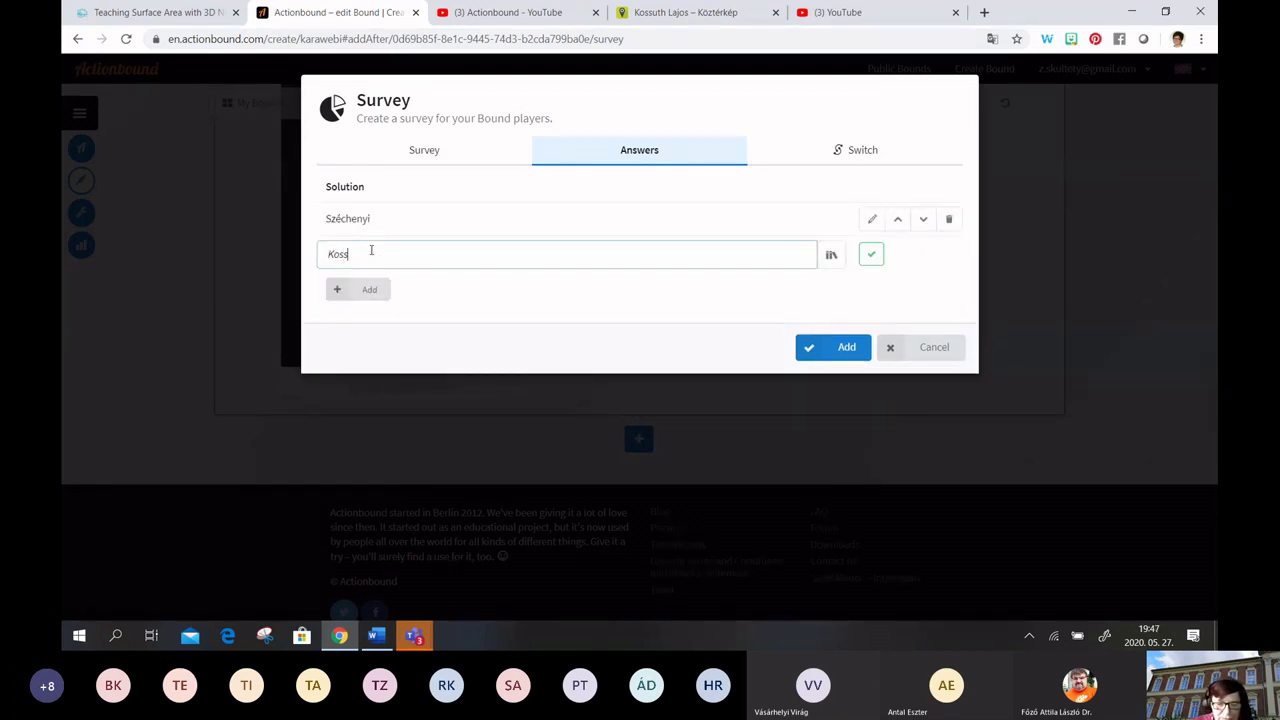
pyautogui.click(369, 290)
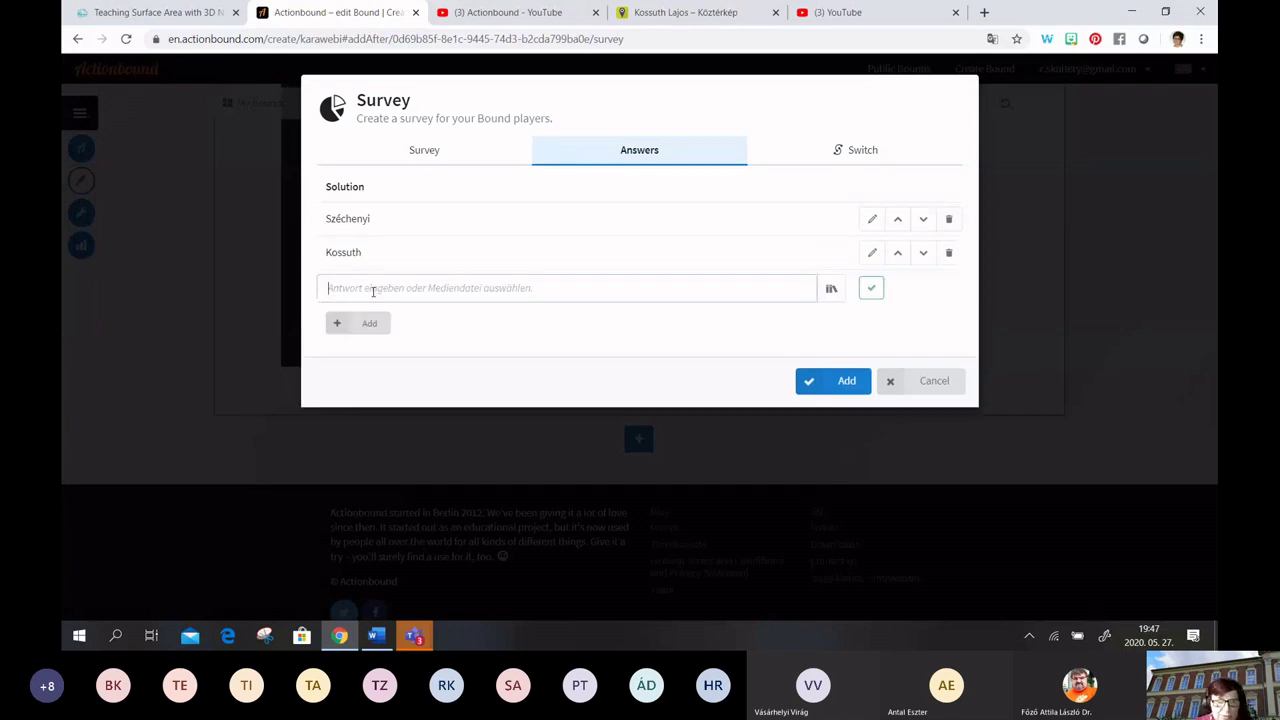
pyautogui.write('Emlé')
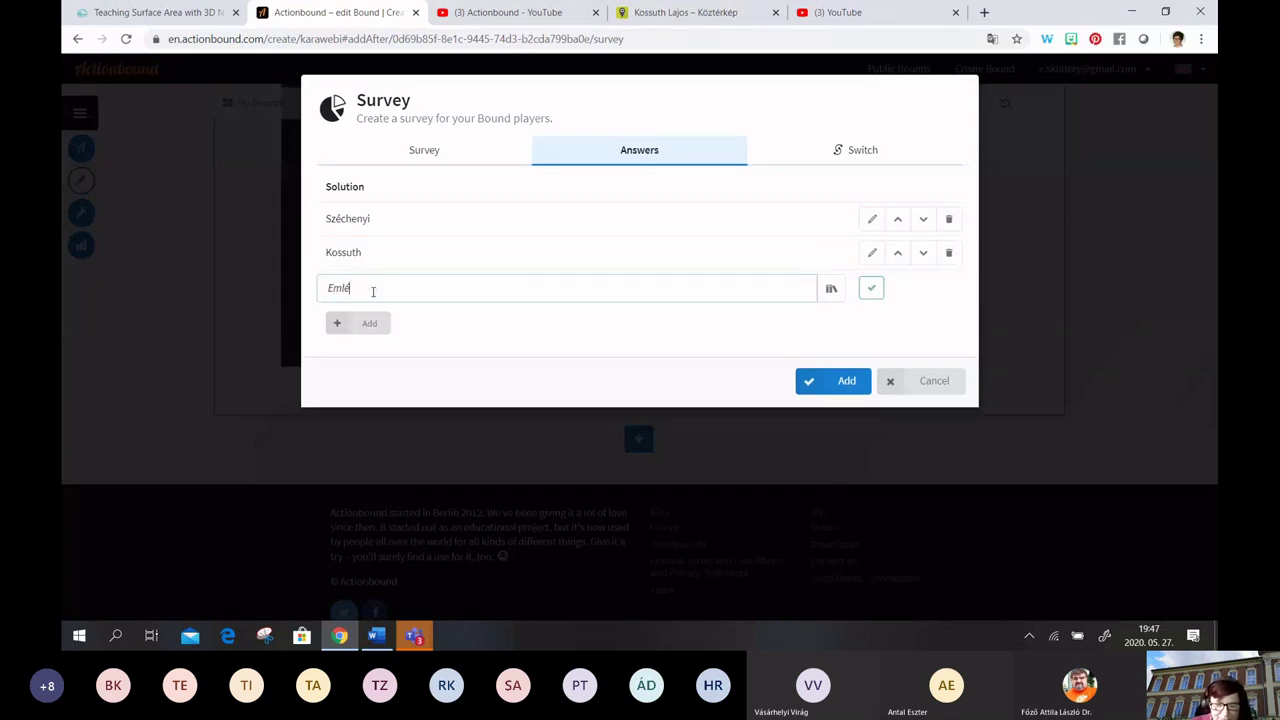
pyautogui.write('ktábla')
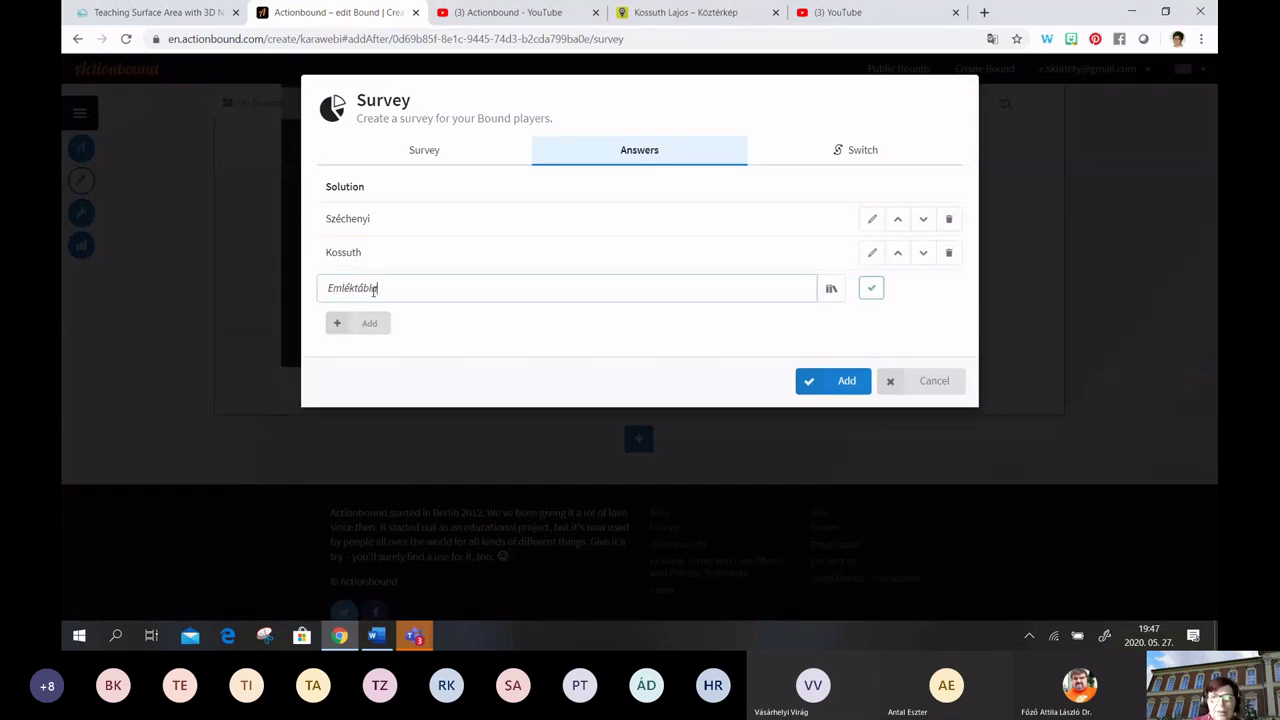
pyautogui.click(848, 381)
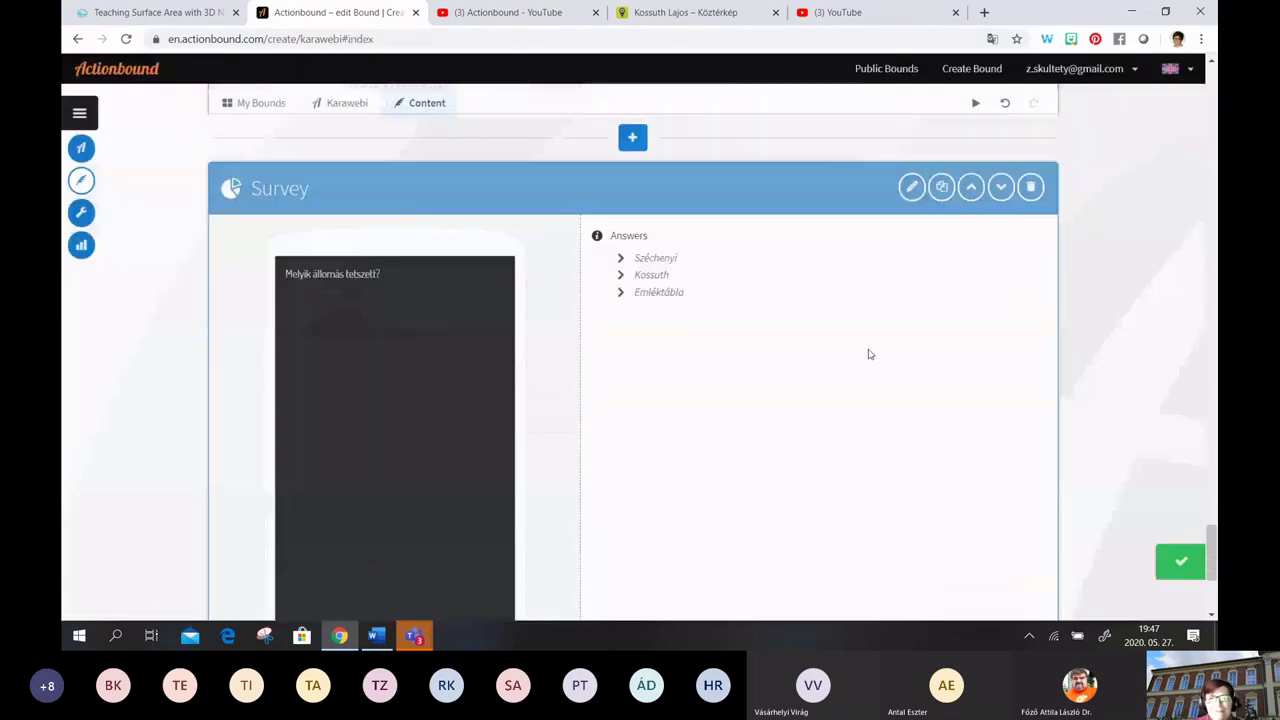
# Examine the Instructions and Award Ceremony settings of a new Tournament element after the survey, and dismiss it without adding
pyautogui.scroll(-4, 869, 354)
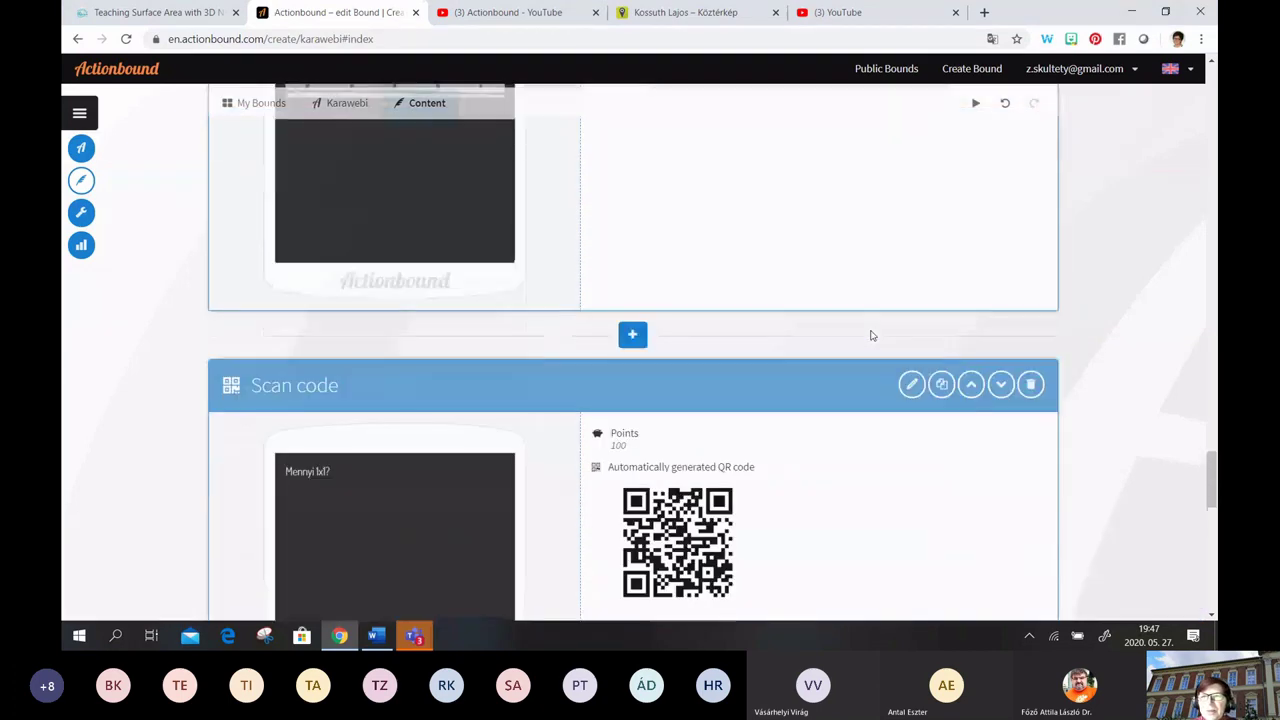
pyautogui.scroll(-15, 783, 540)
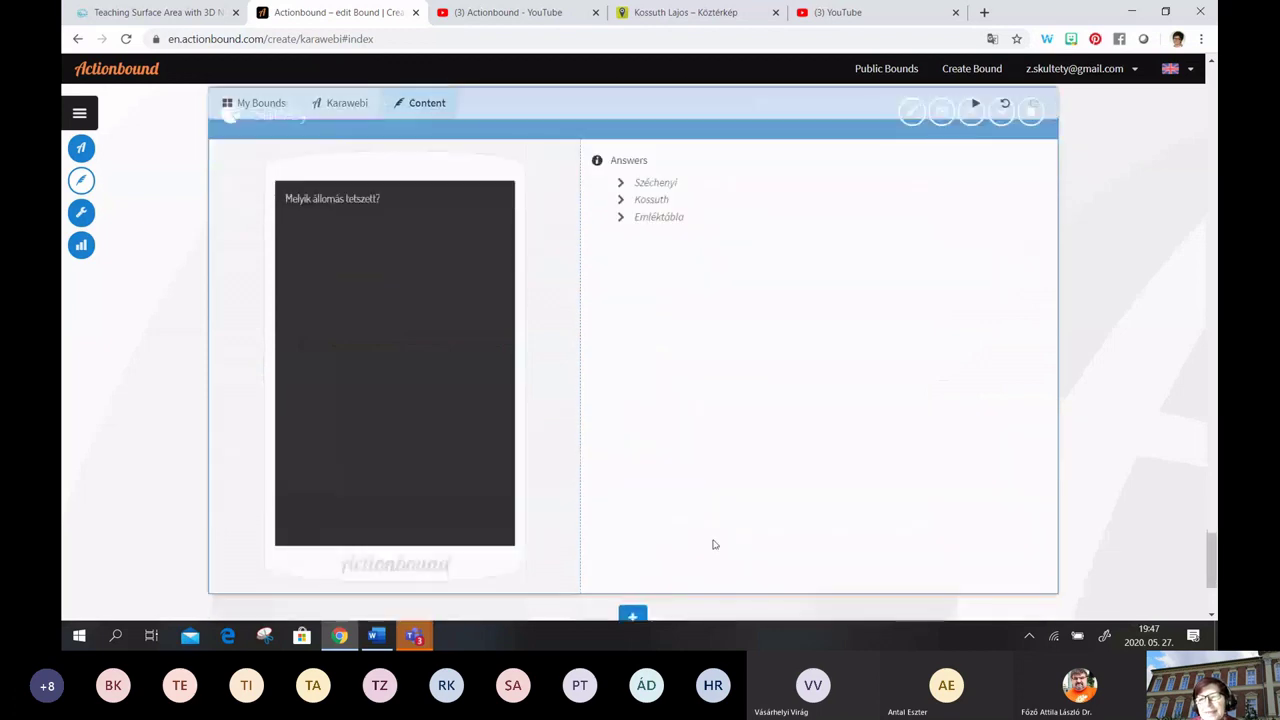
pyautogui.click(641, 407)
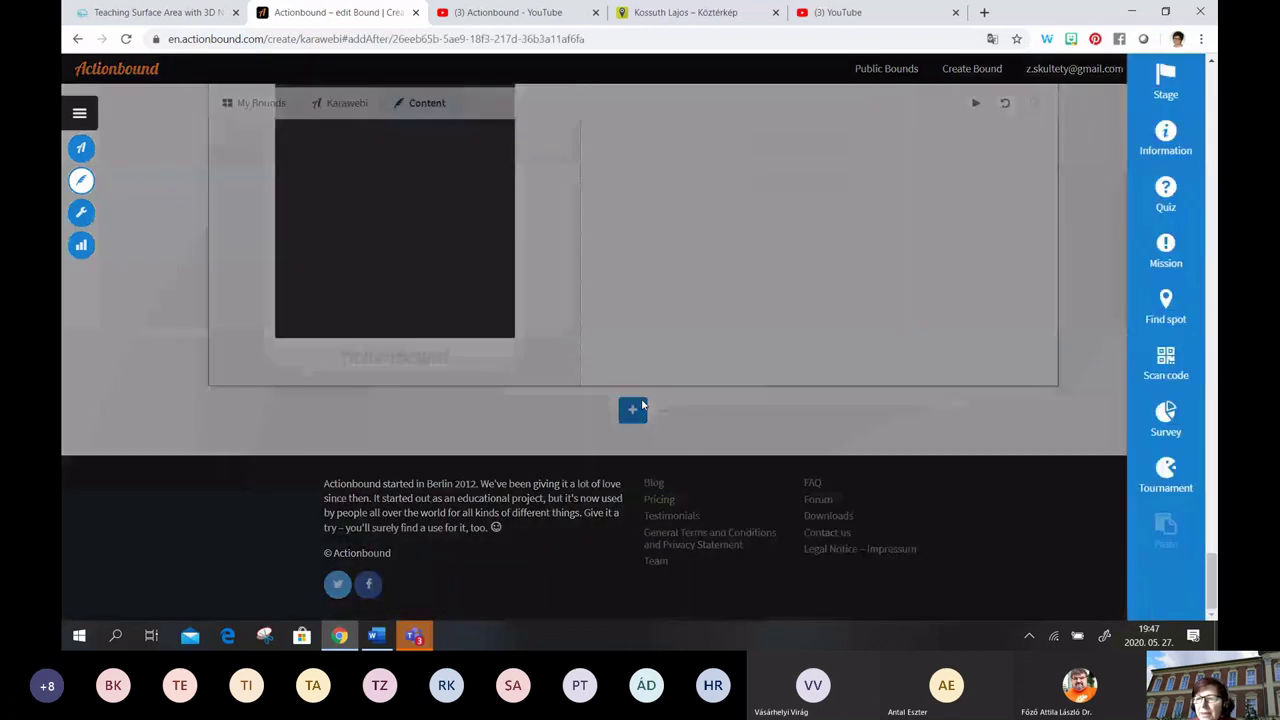
pyautogui.click(1169, 478)
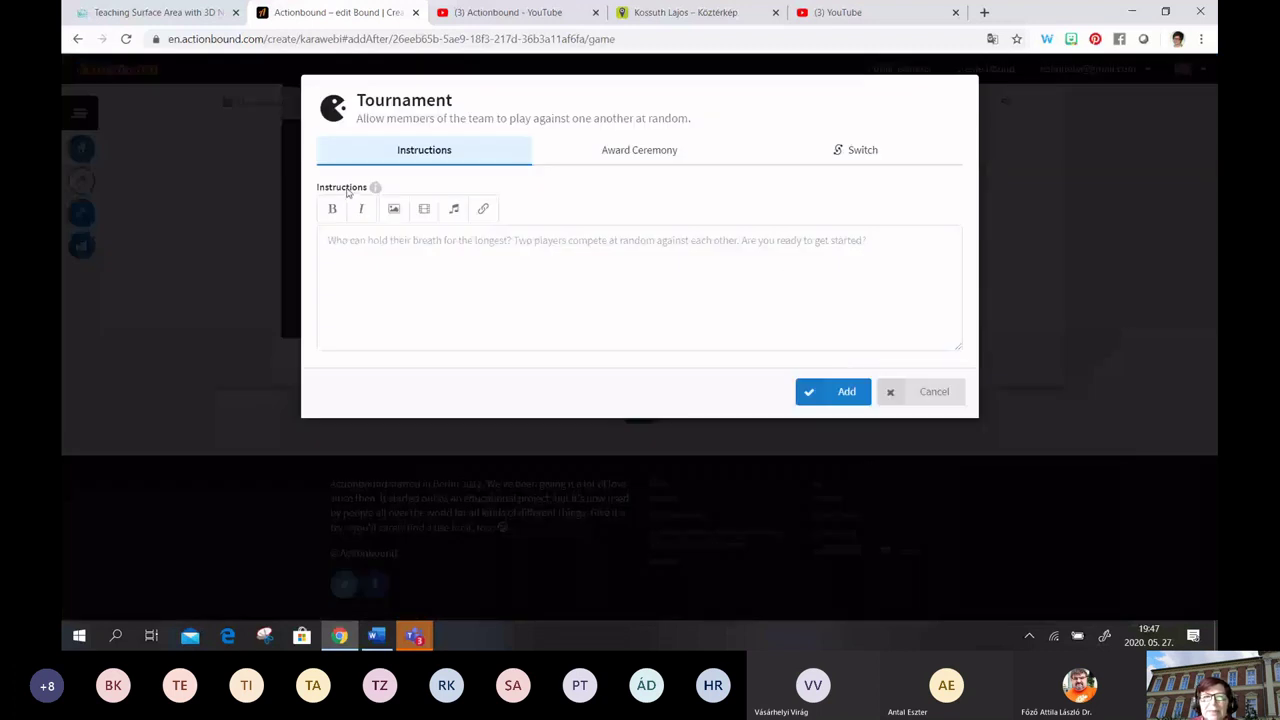
pyautogui.click(356, 243)
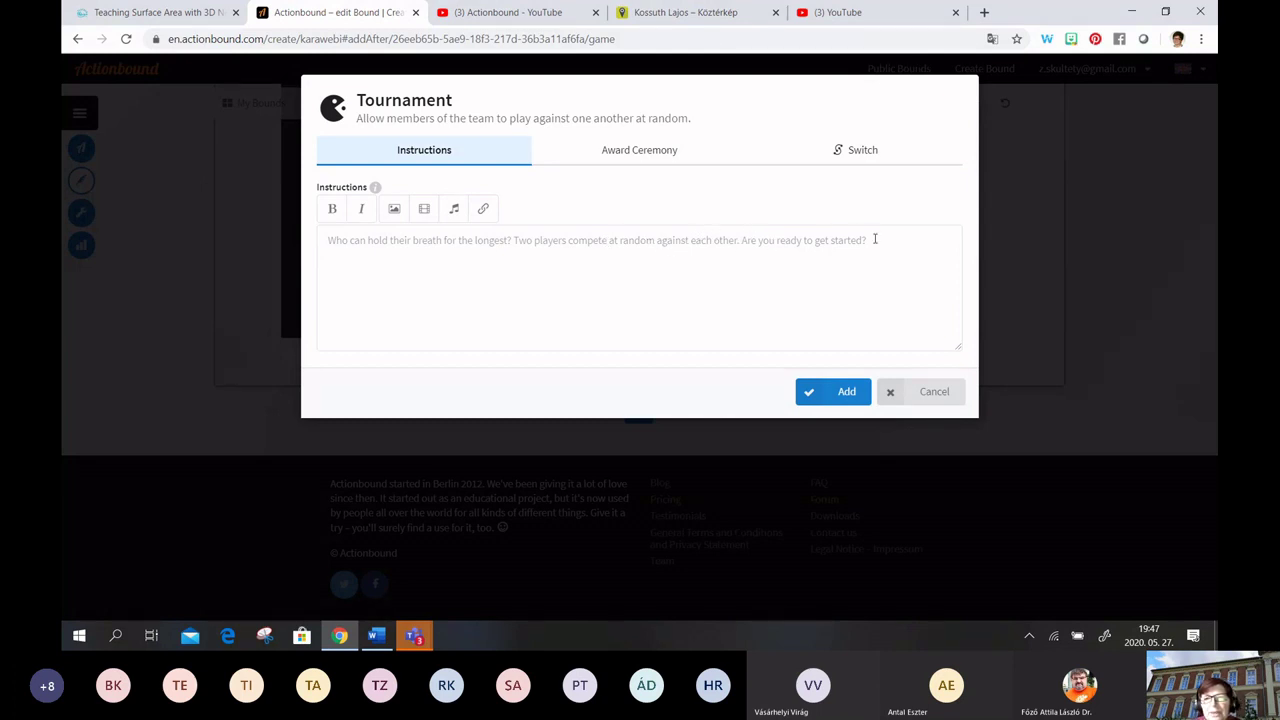
pyautogui.click(652, 152)
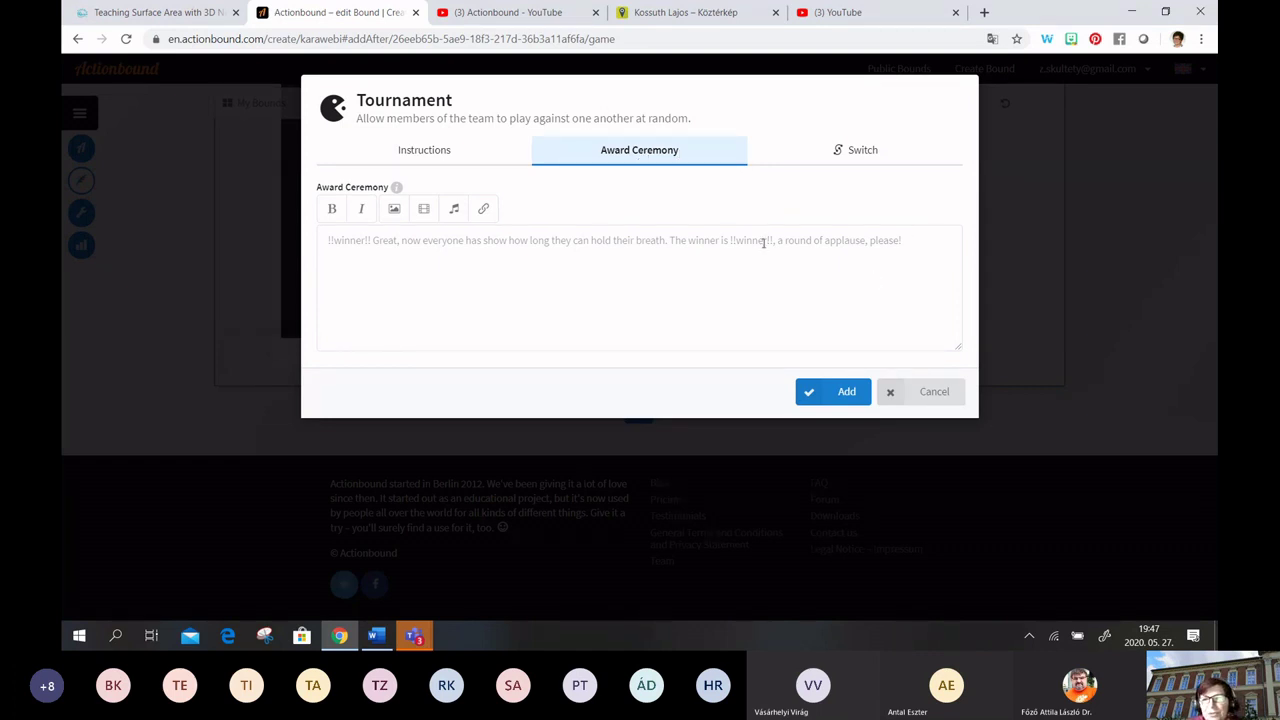
pyautogui.click(928, 392)
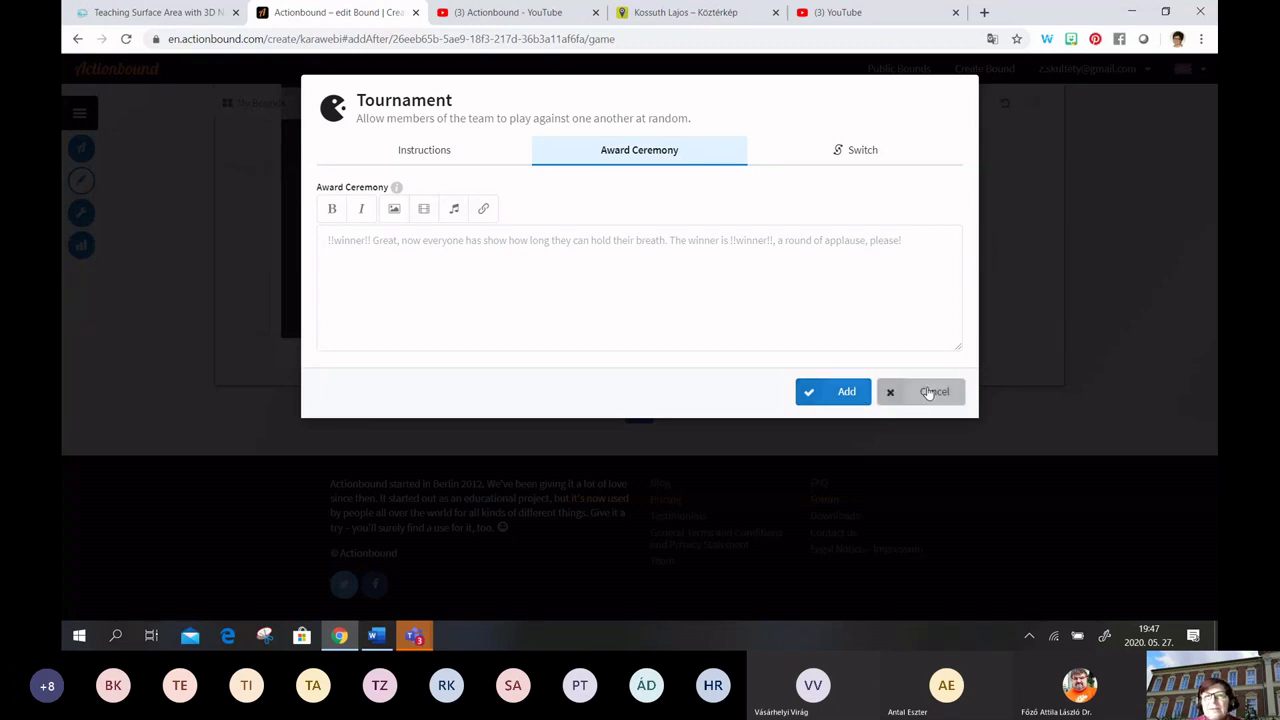
pyautogui.click(930, 392)
# Open the Karawebi bound's overview from the content editor and try its public web page link
pyautogui.scroll(-10, 591, 300)
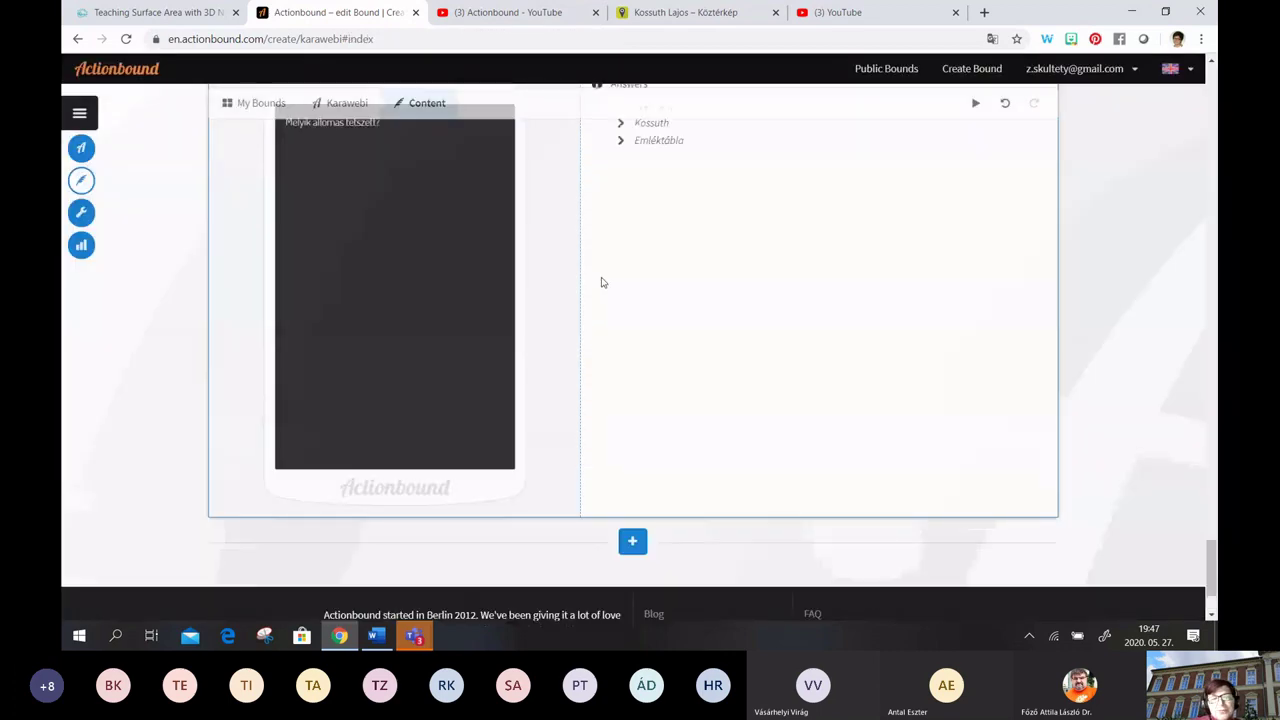
pyautogui.scroll(15, 601, 281)
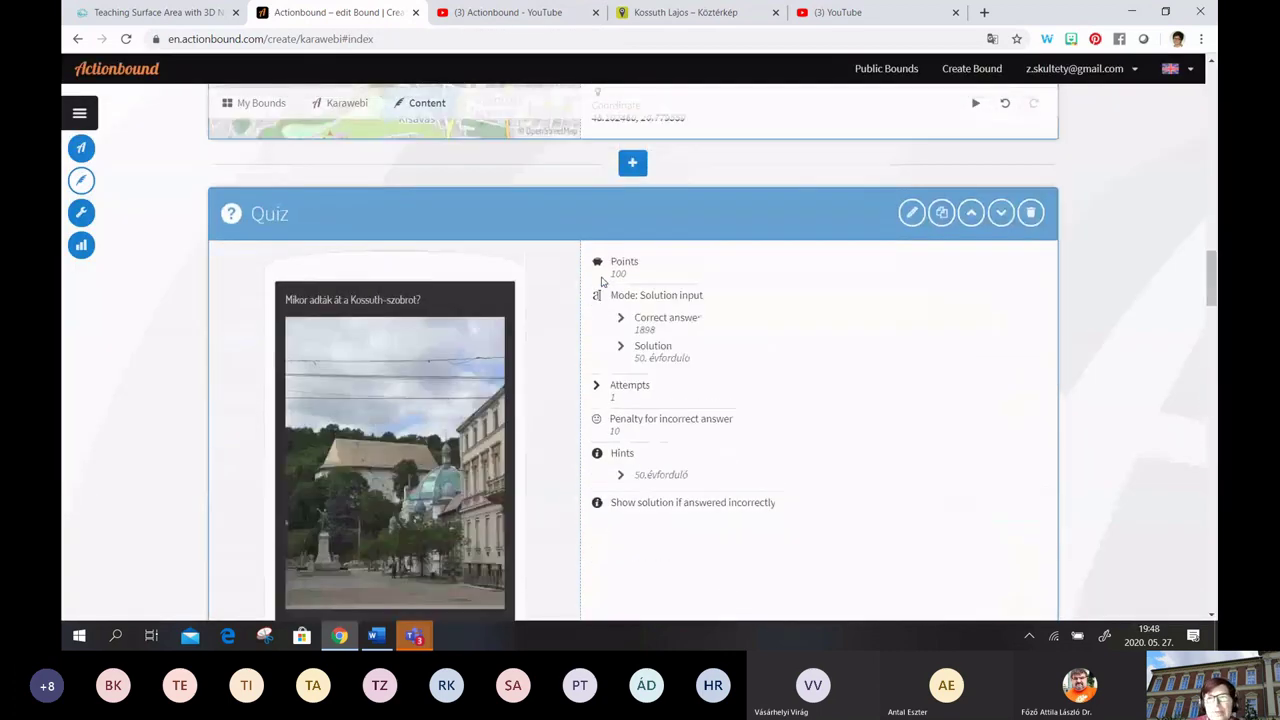
pyautogui.scroll(3, 601, 281)
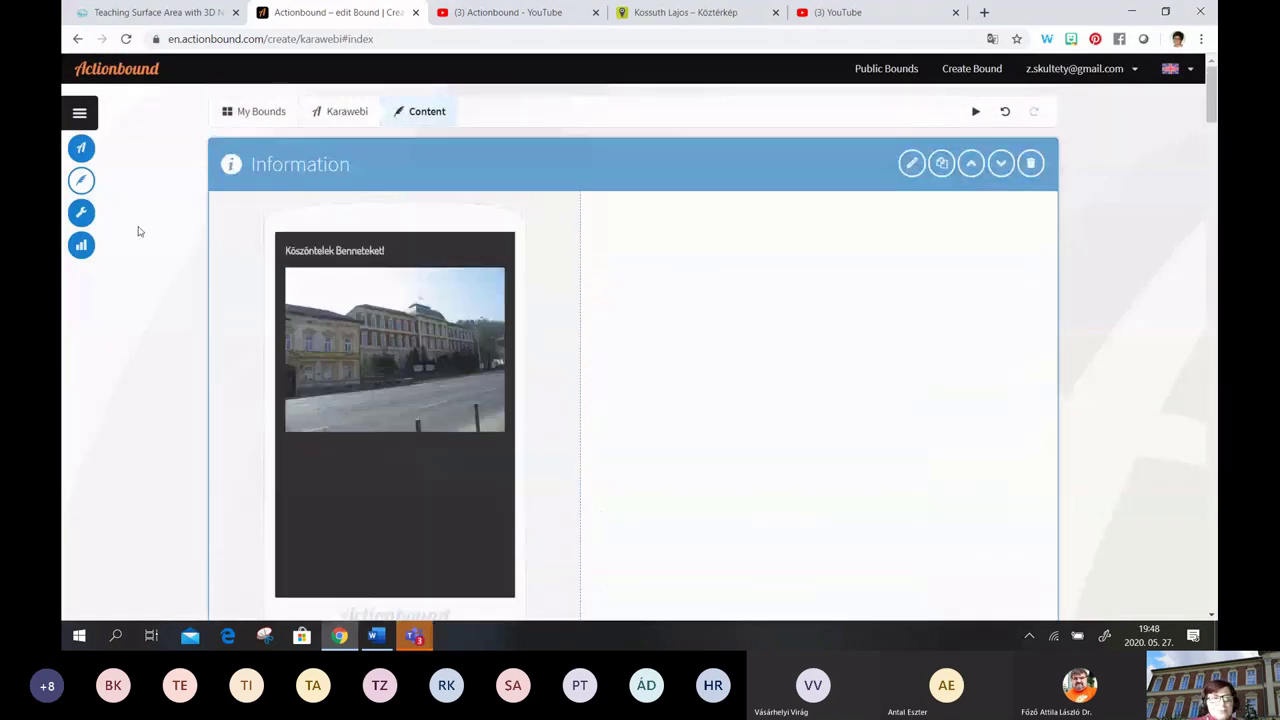
pyautogui.click(84, 149)
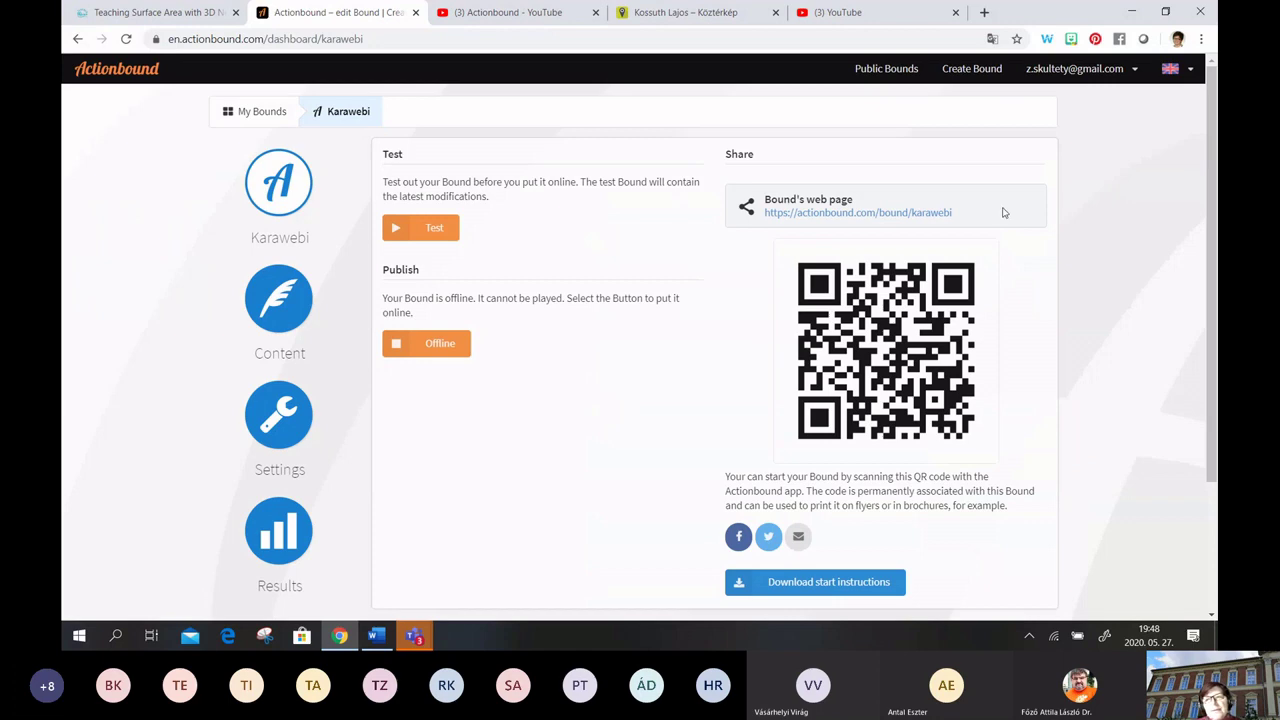
pyautogui.click(877, 215)
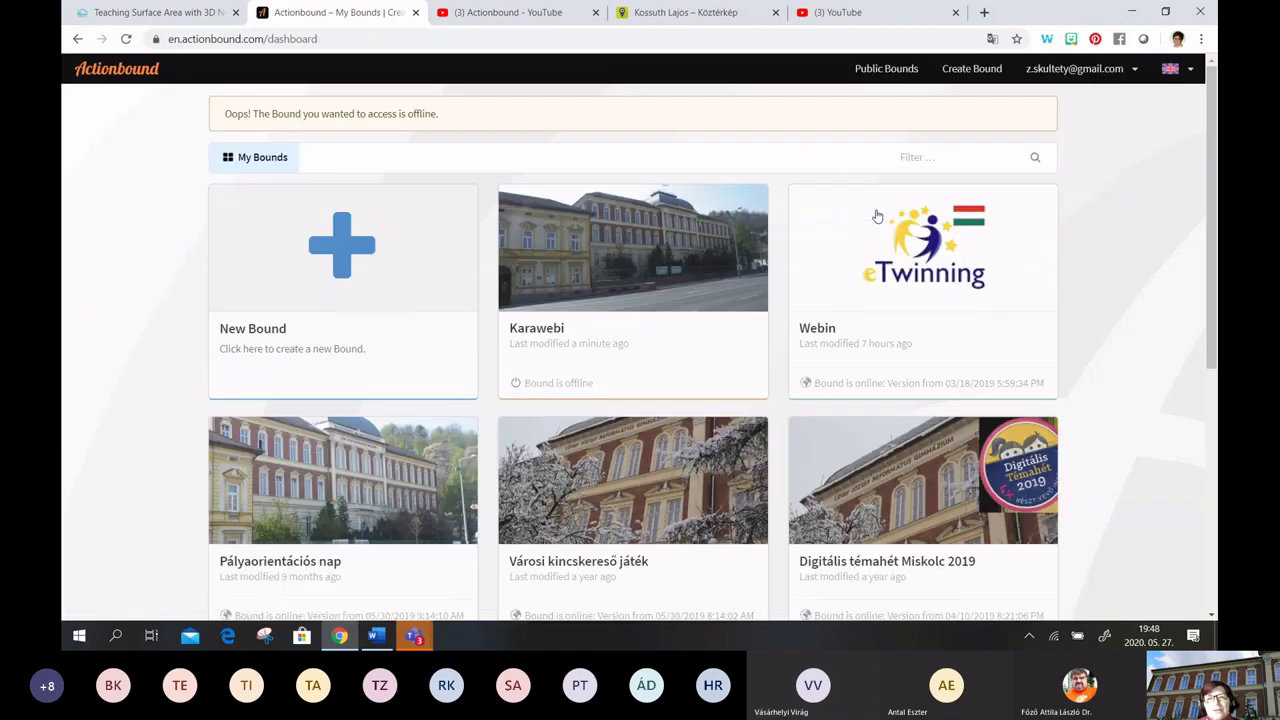
# Reopen the Karawebi bound from the bounds list, review its sharing QR code and start the bound's test
pyautogui.click(538, 337)
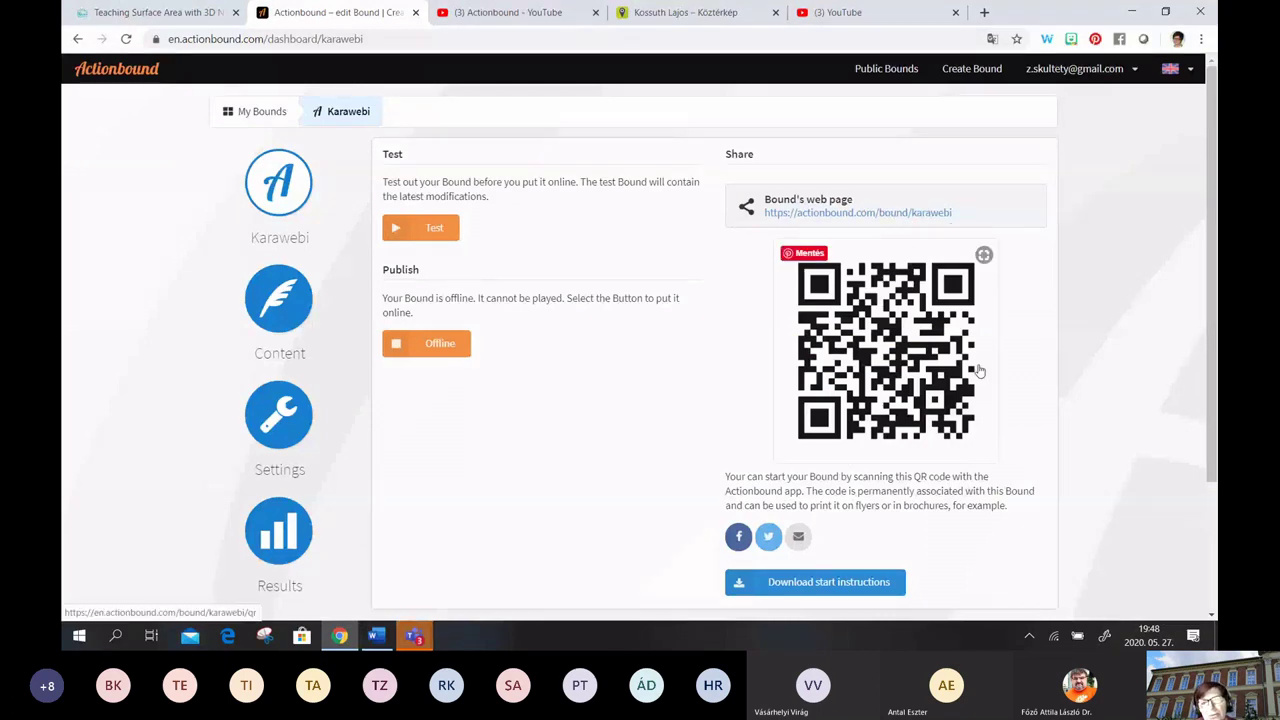
pyautogui.scroll(-3, 879, 424)
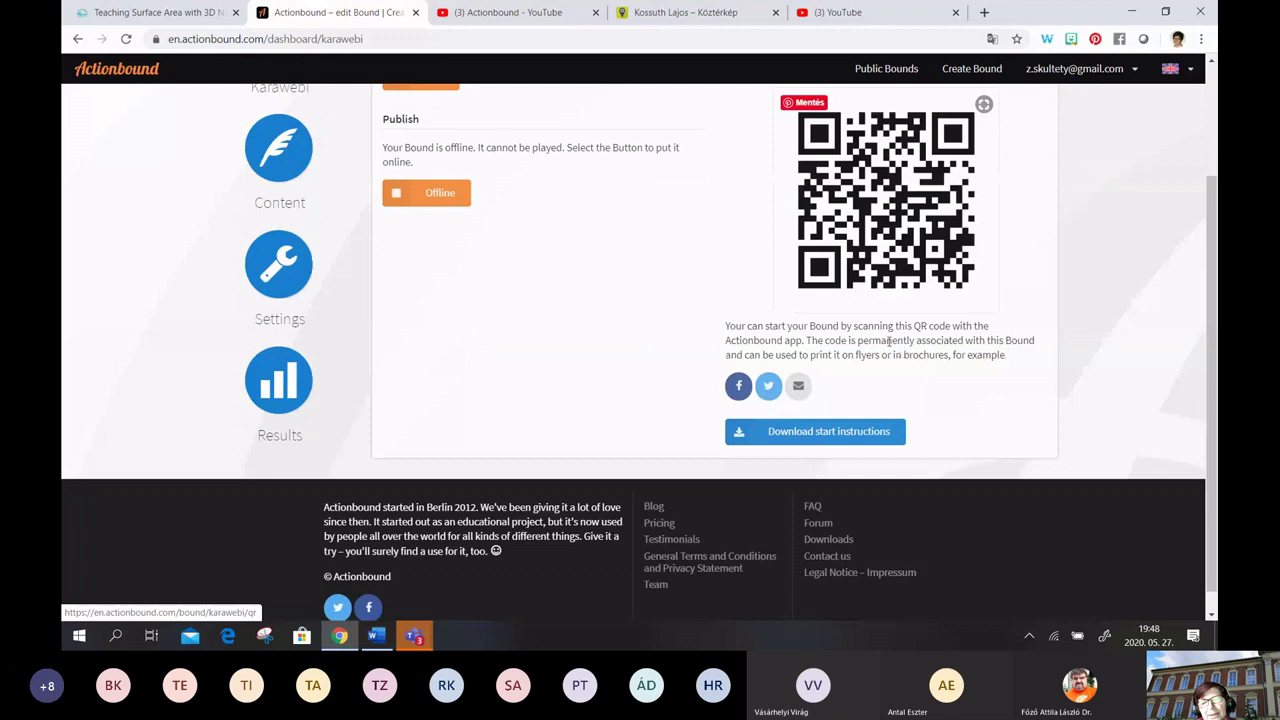
pyautogui.scroll(3, 646, 351)
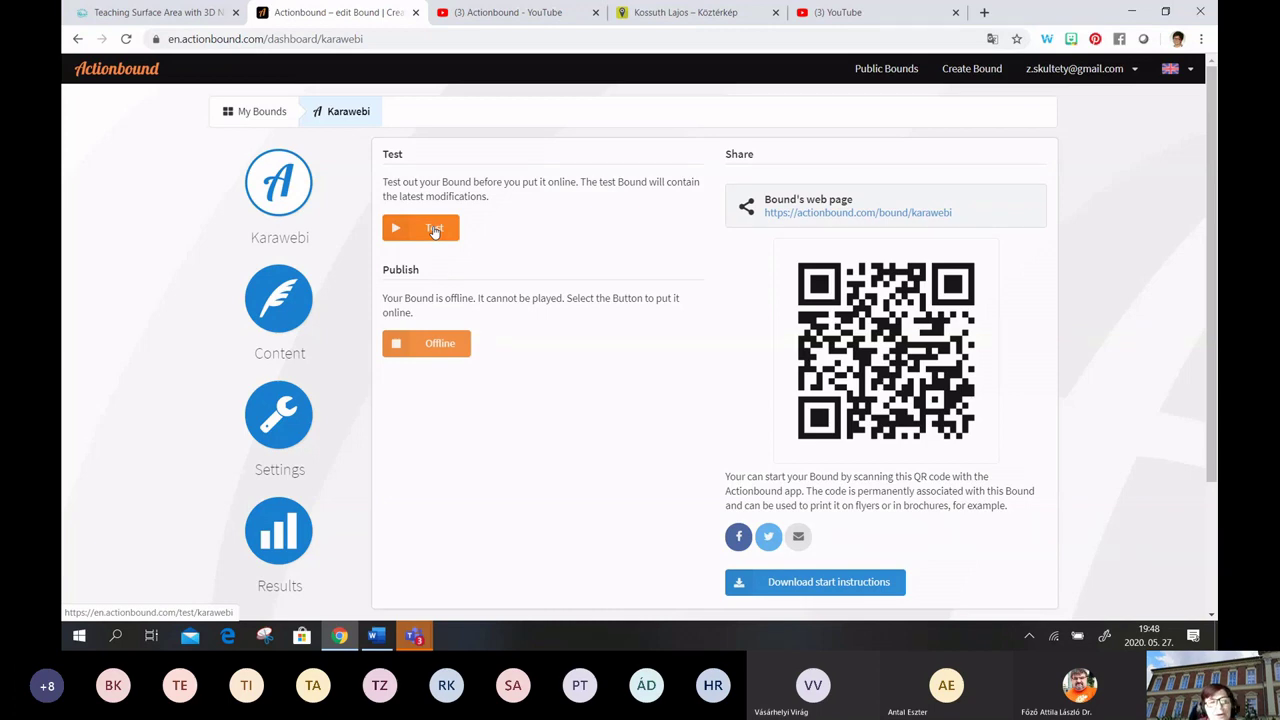
pyautogui.click(433, 228)
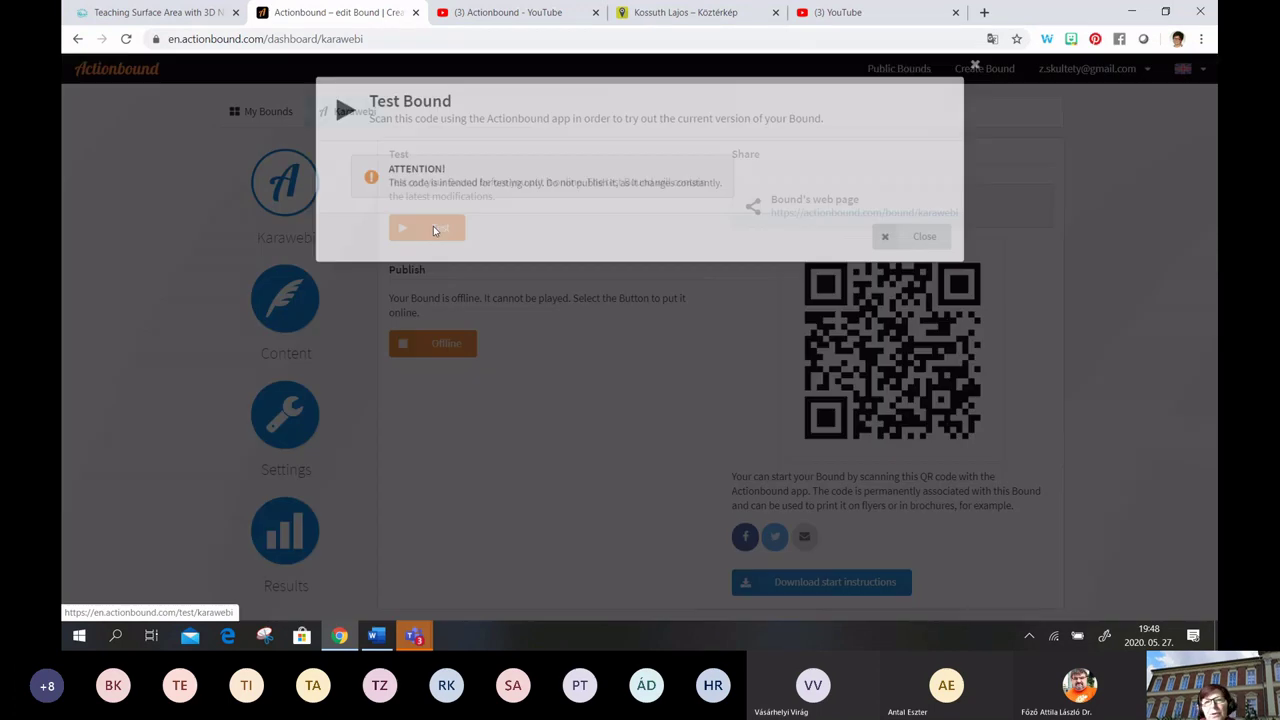